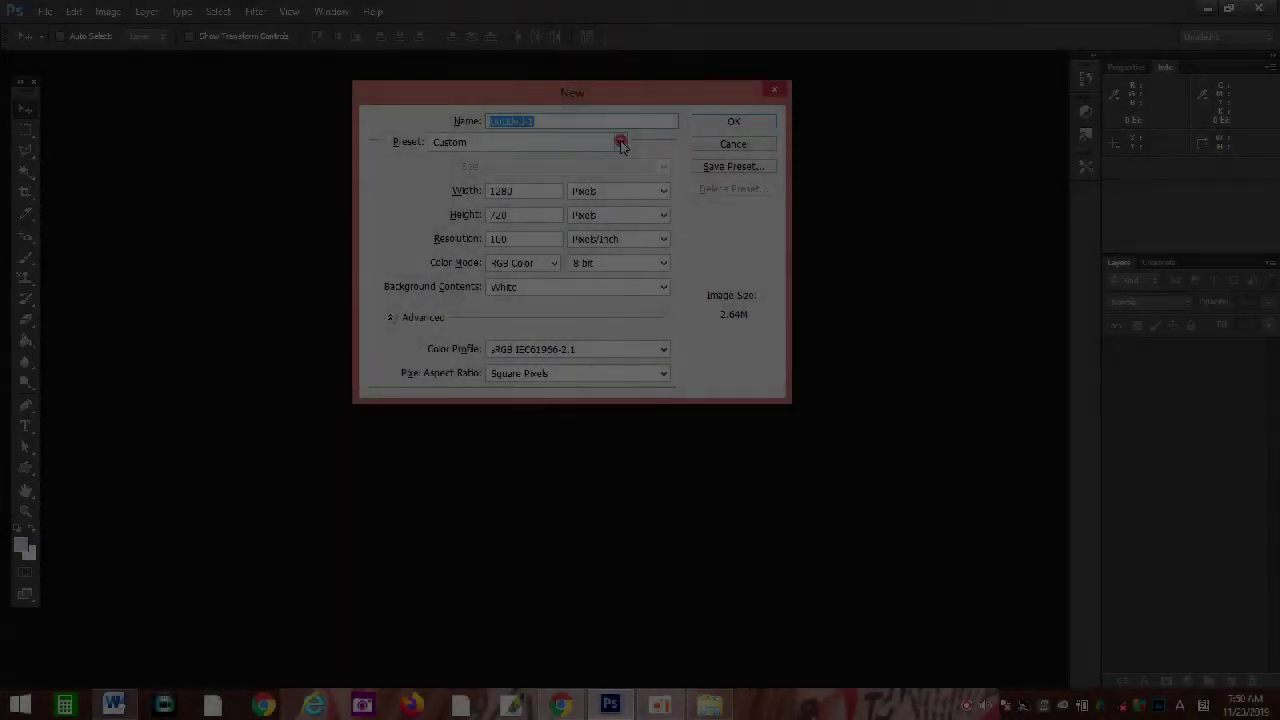
- Create a new 1280 by 720 pixel document at 100 pixels/inch, RGB Color, 8 bit, with a white background
left_click(620, 143)
left_click(621, 142)
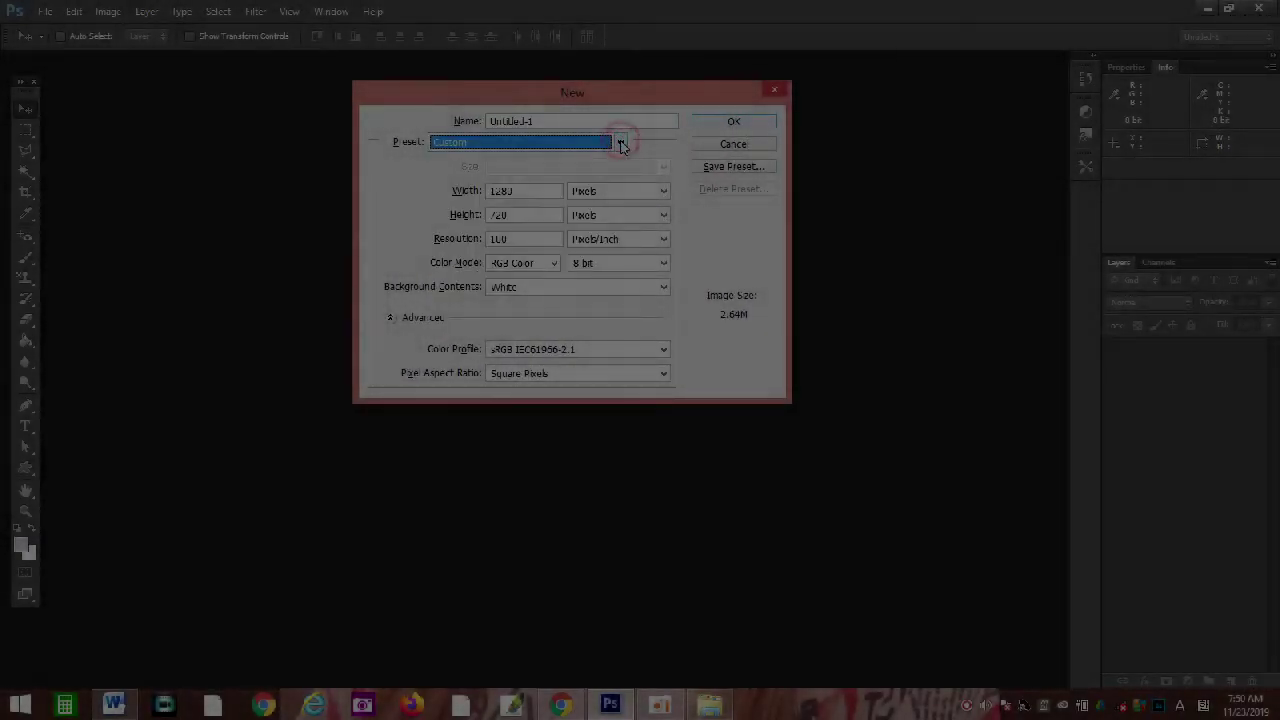
left_click(525, 190)
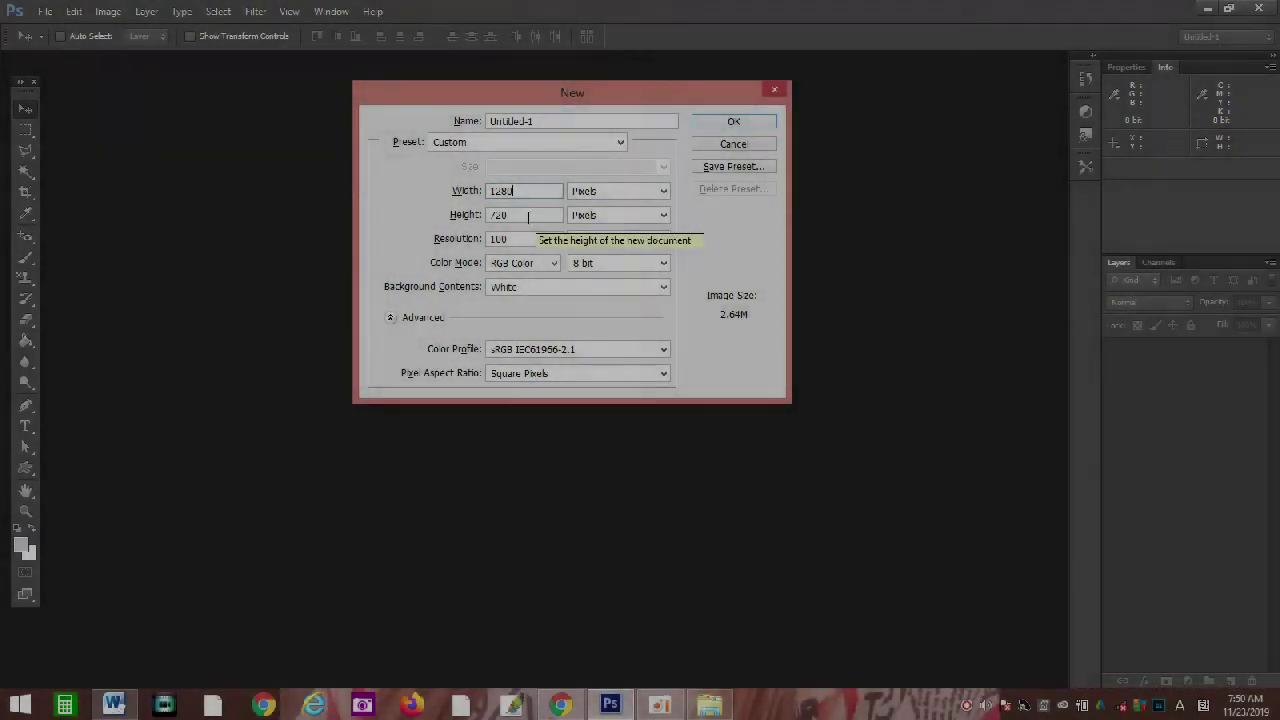
left_click(540, 215)
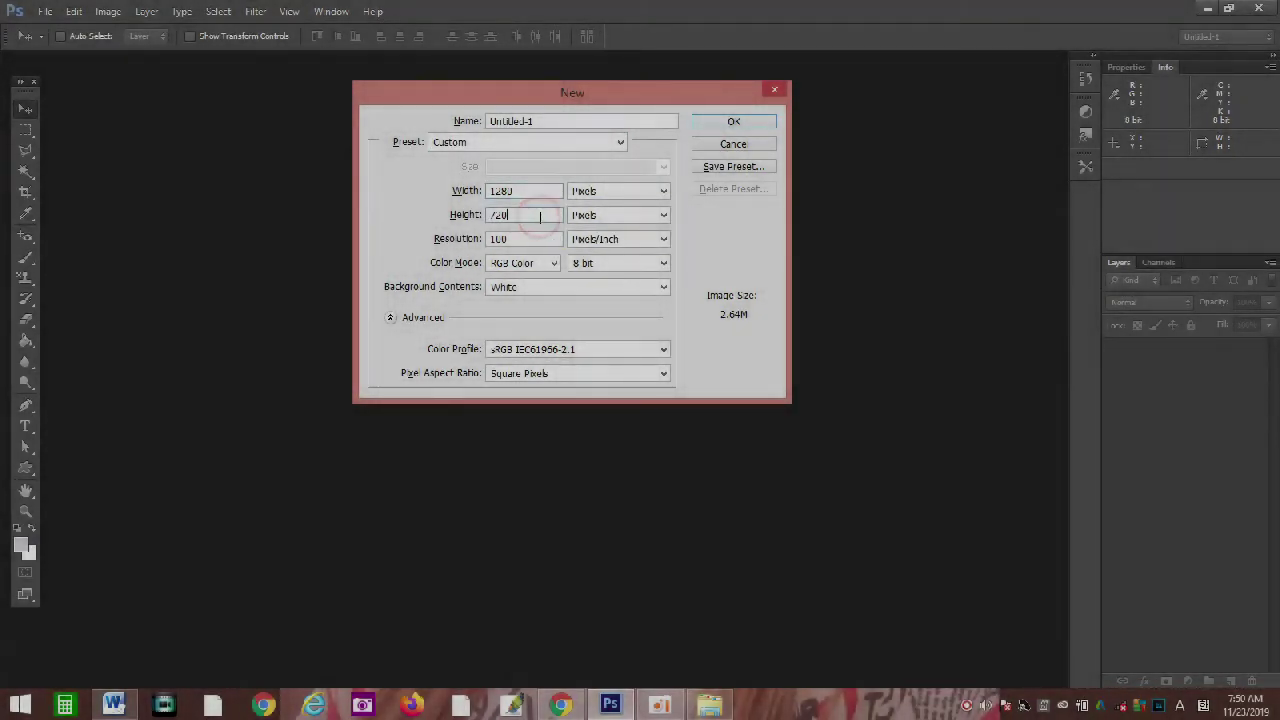
left_click(548, 238)
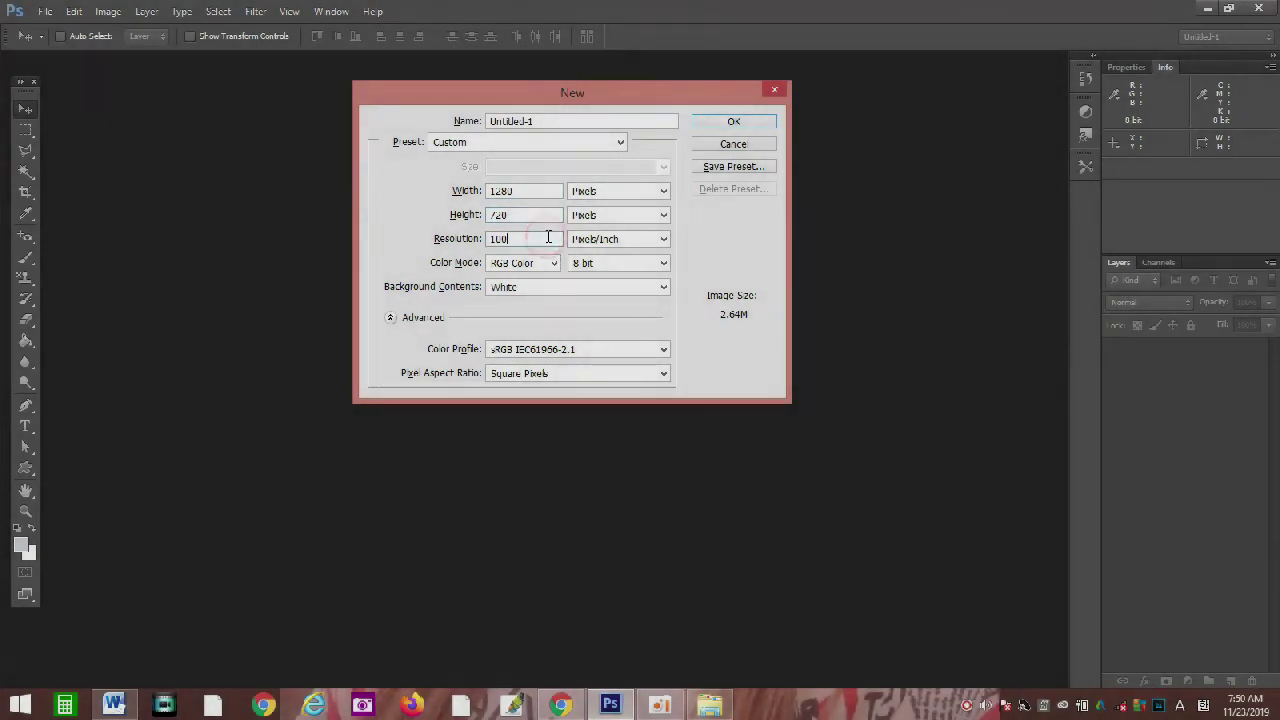
left_click(628, 276)
left_click(659, 262)
left_click(662, 263)
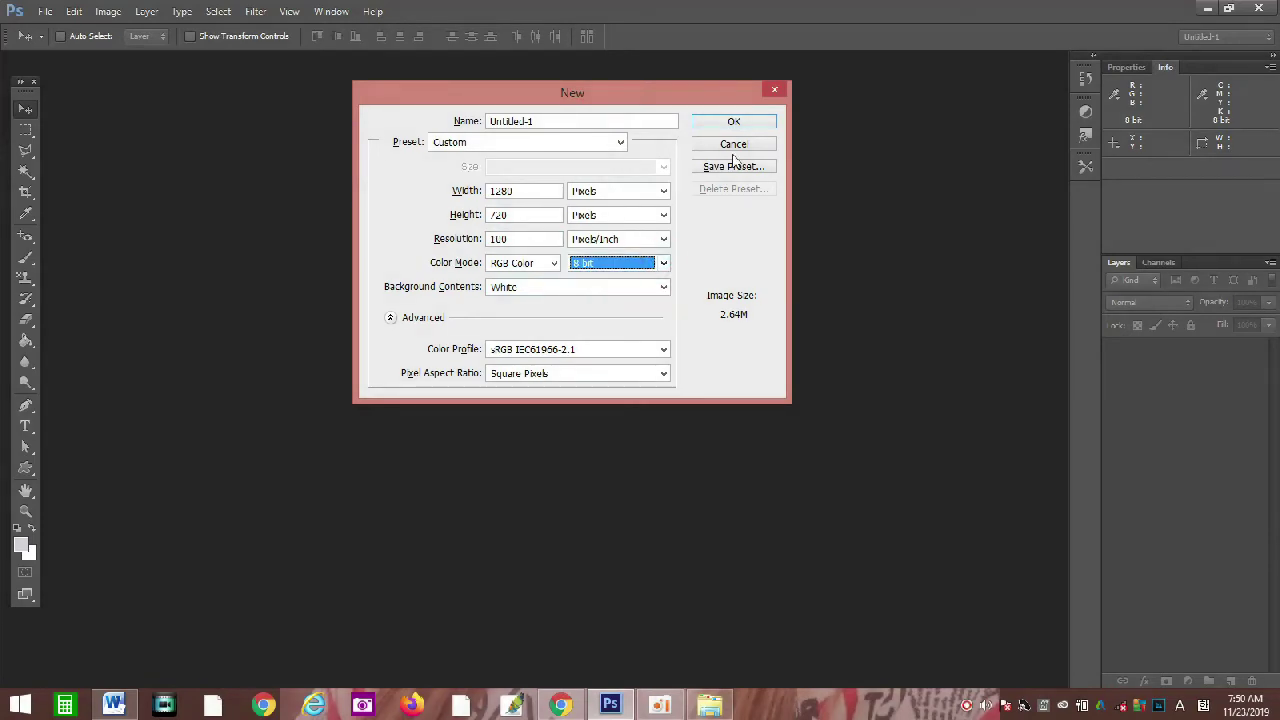
left_click(752, 124)
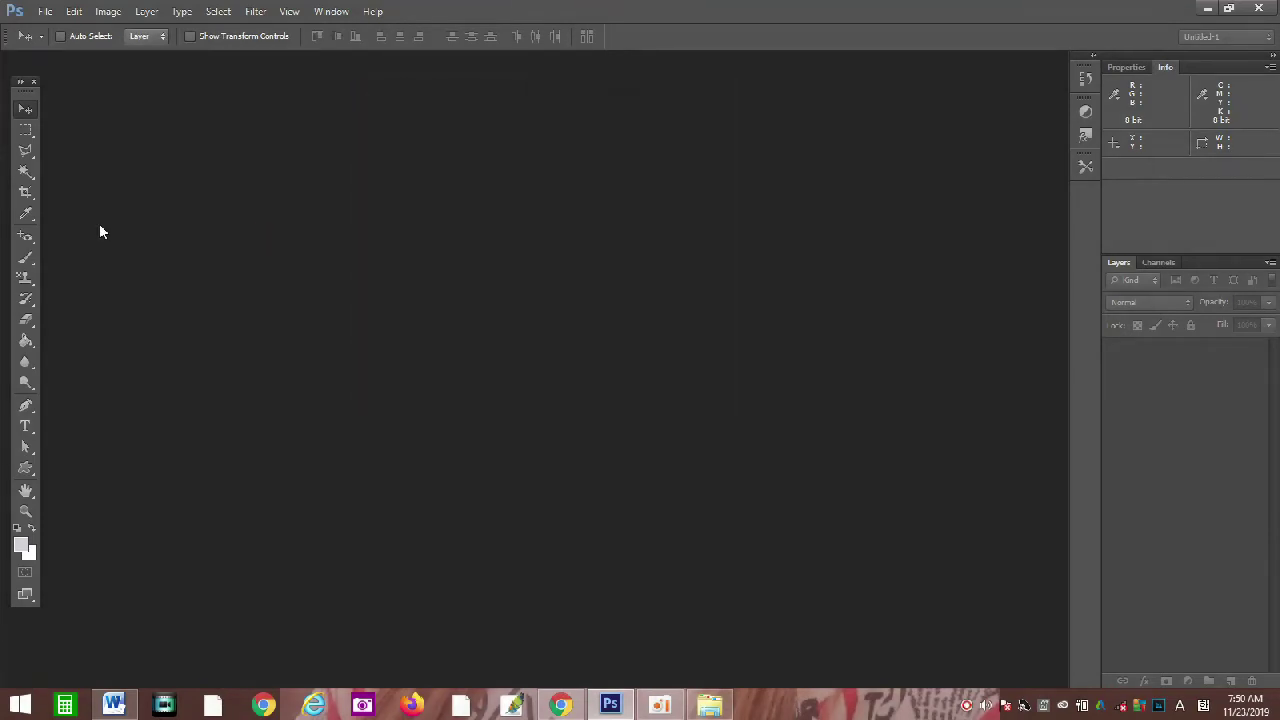
key("ctrl+apostrophe")
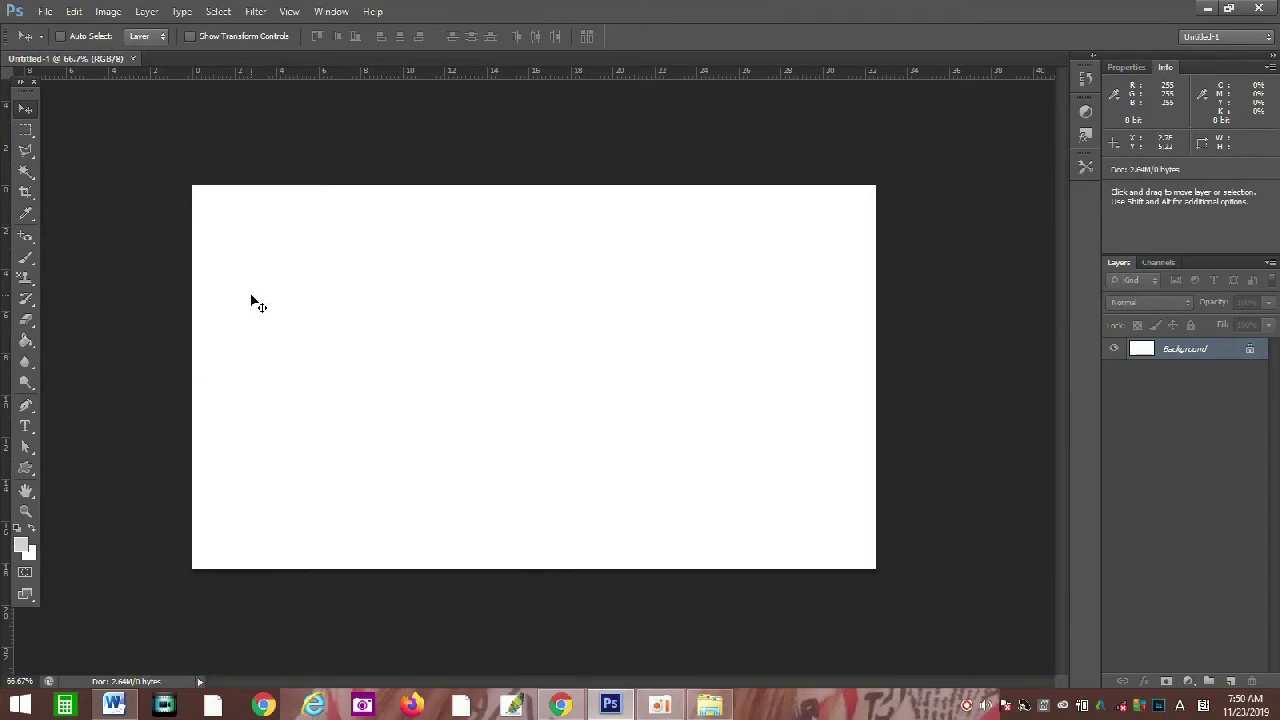
scroll(252, 298, "down", 1)
scroll(252, 298, "up", 1)
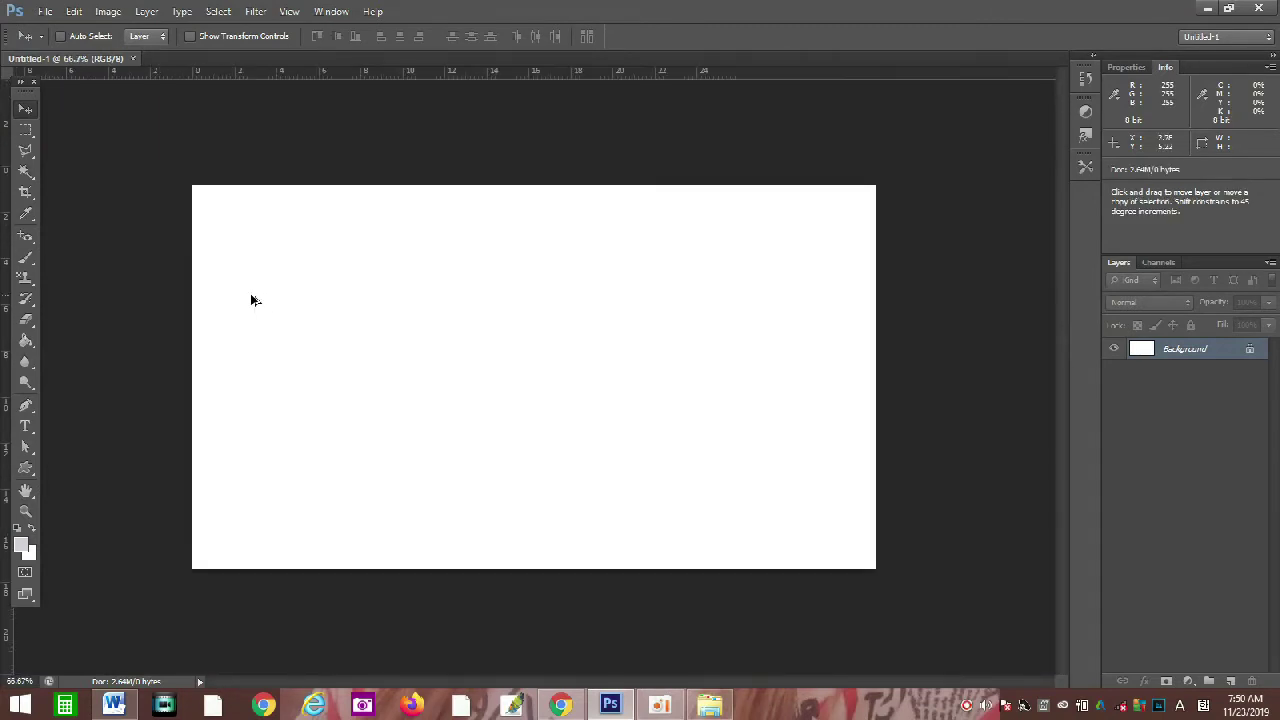
scroll(252, 298, "up", 1)
key("ctrl+plus")
key("ctrl+plus")
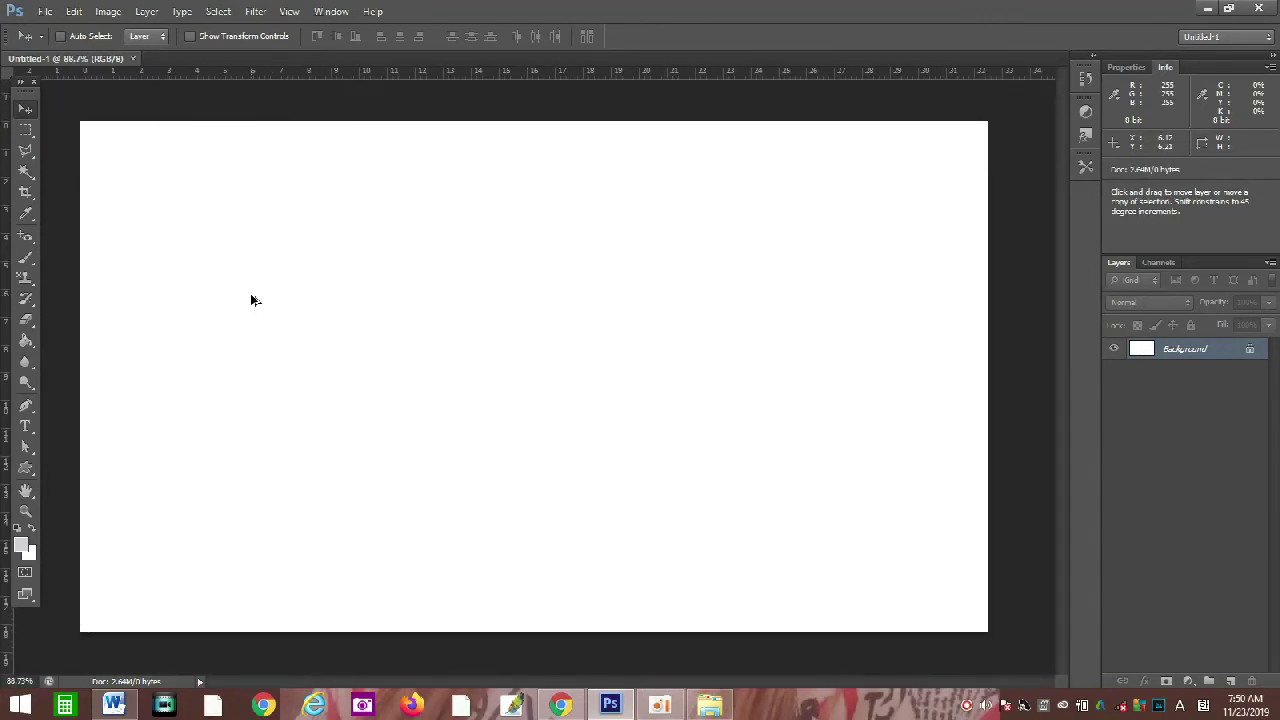
key("alt")
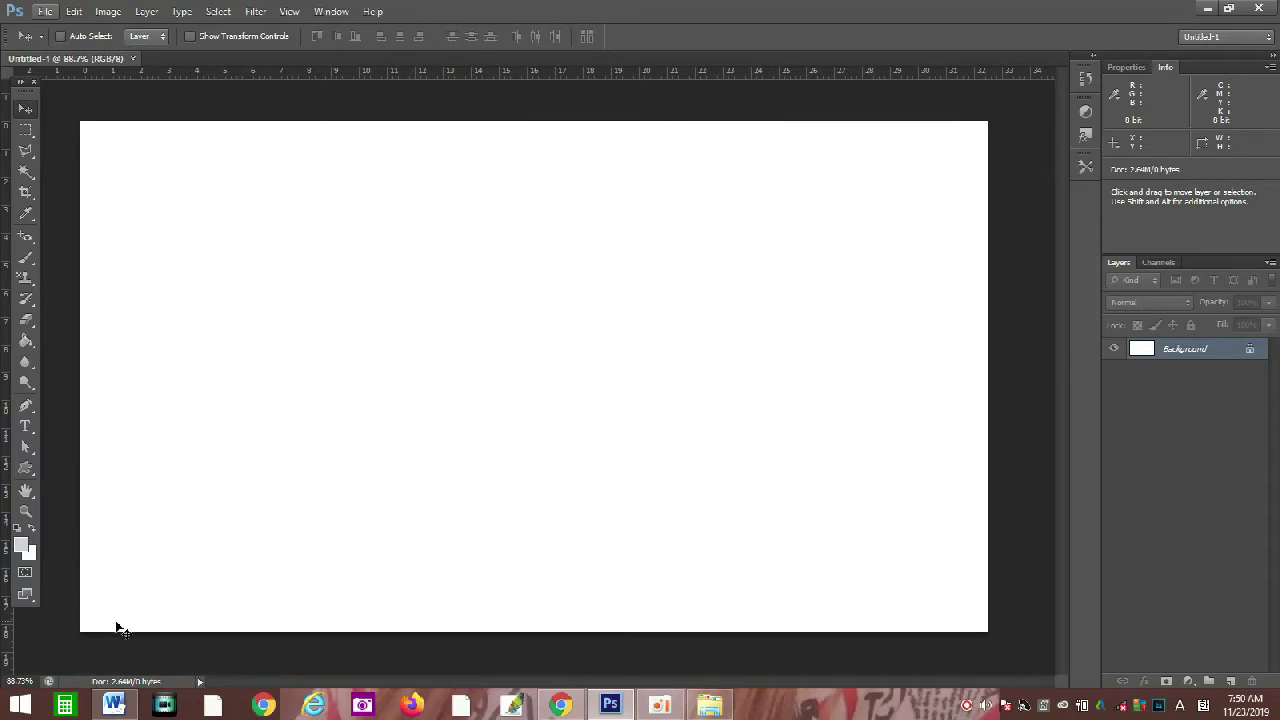
- Switch to Word and copy the six lines of Khmer lyrics above the red Intro line
left_click(113, 706)
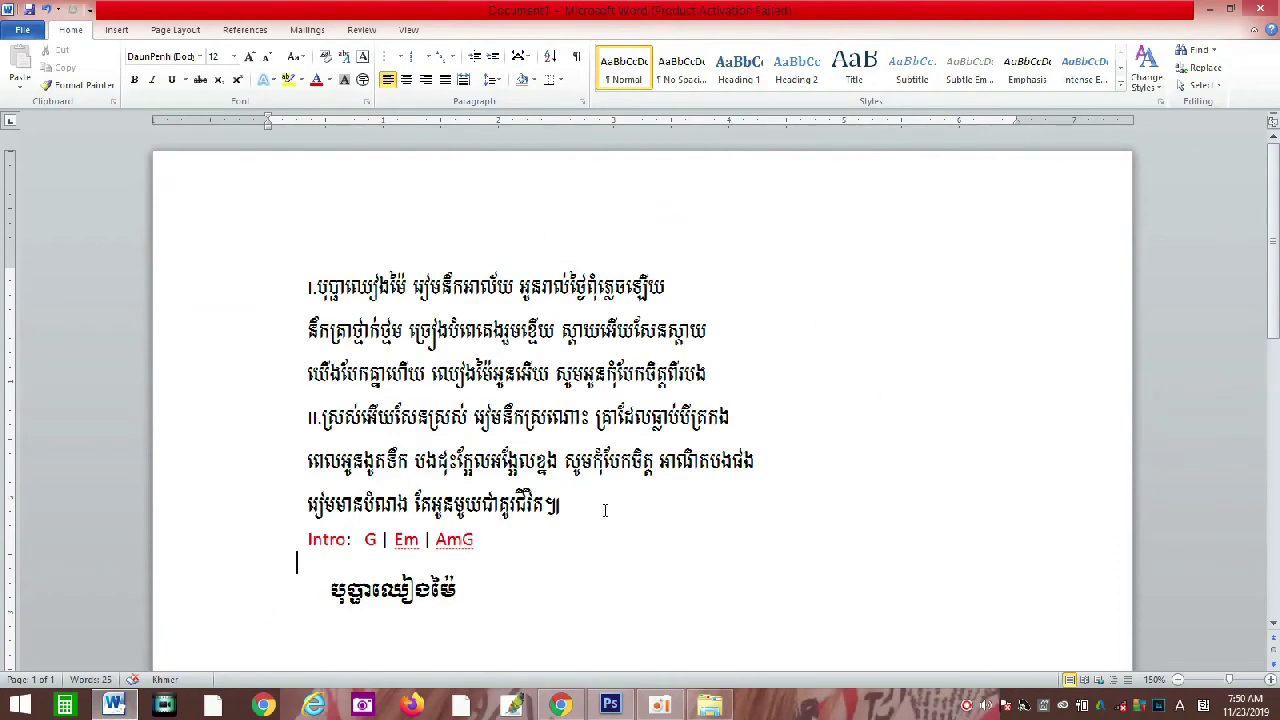
double_click(568, 512)
left_click(594, 515)
left_click_drag(568, 505, 310, 290)
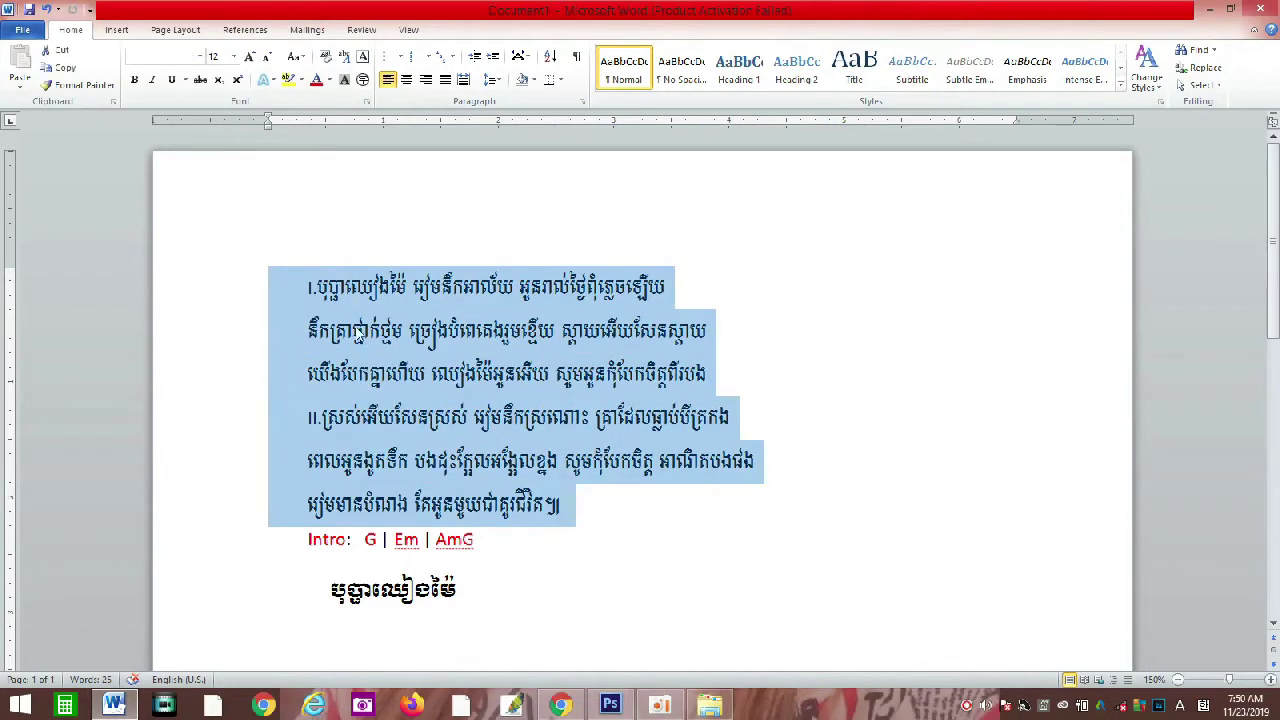
right_click(413, 373)
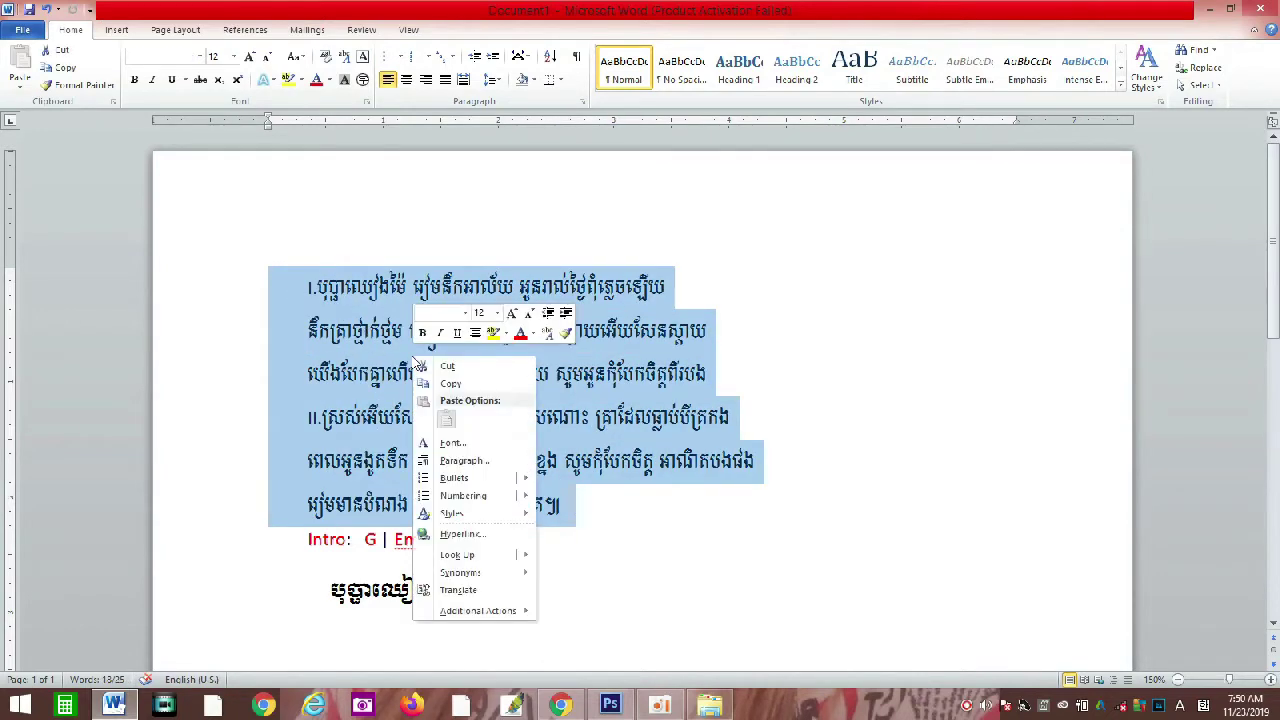
left_click(432, 383)
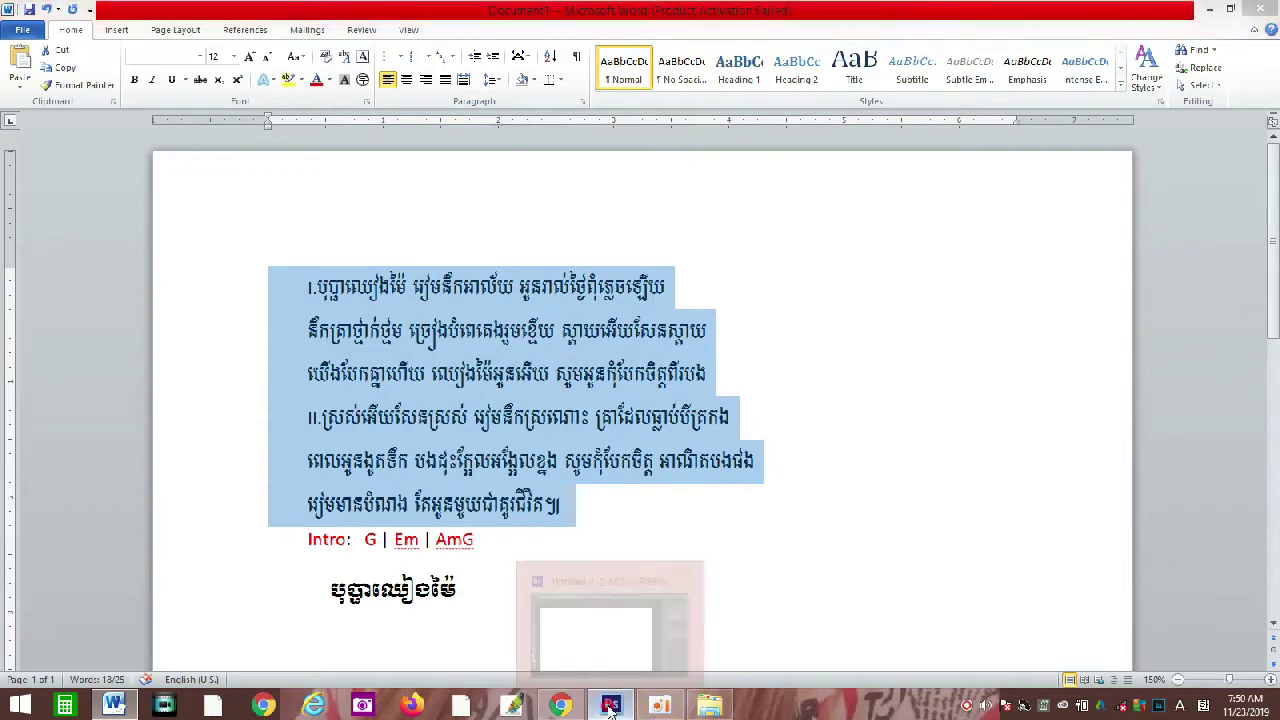
- Switch back to Photoshop, paste the copied lyrics as a new text layer, and move it slightly down and to the left on the canvas
left_click(610, 705)
left_click(25, 426)
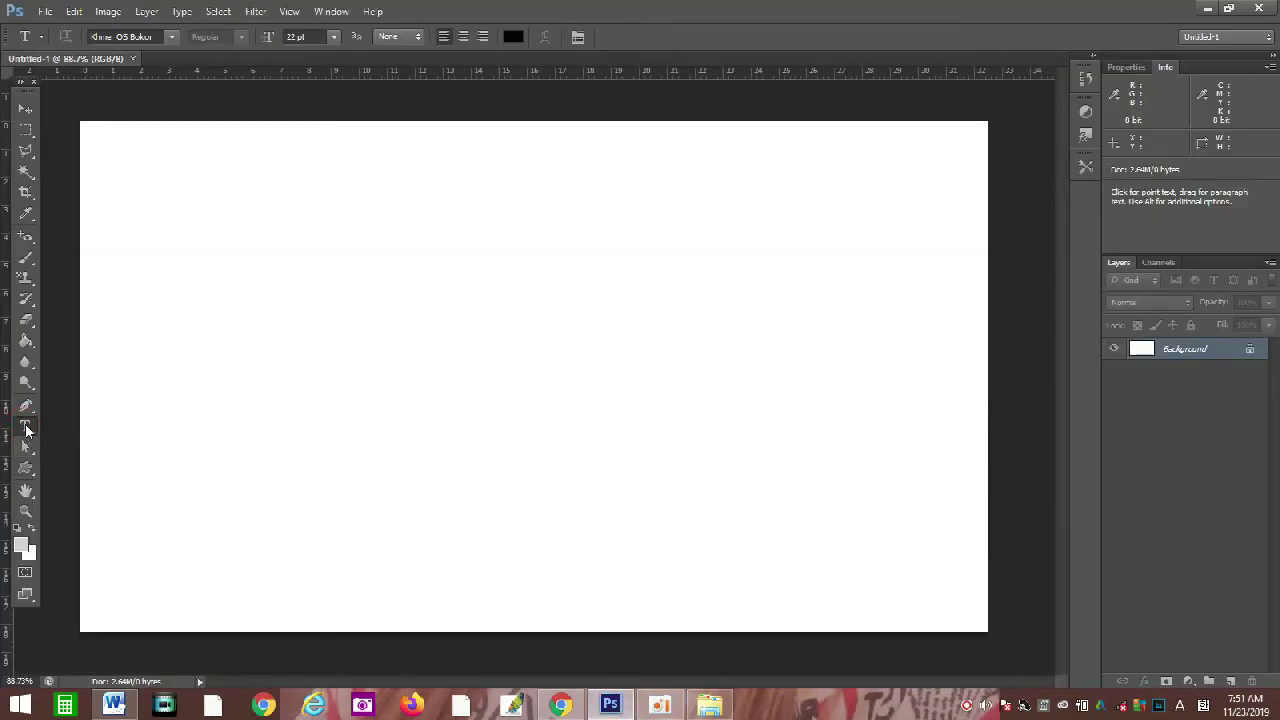
left_click(175, 259)
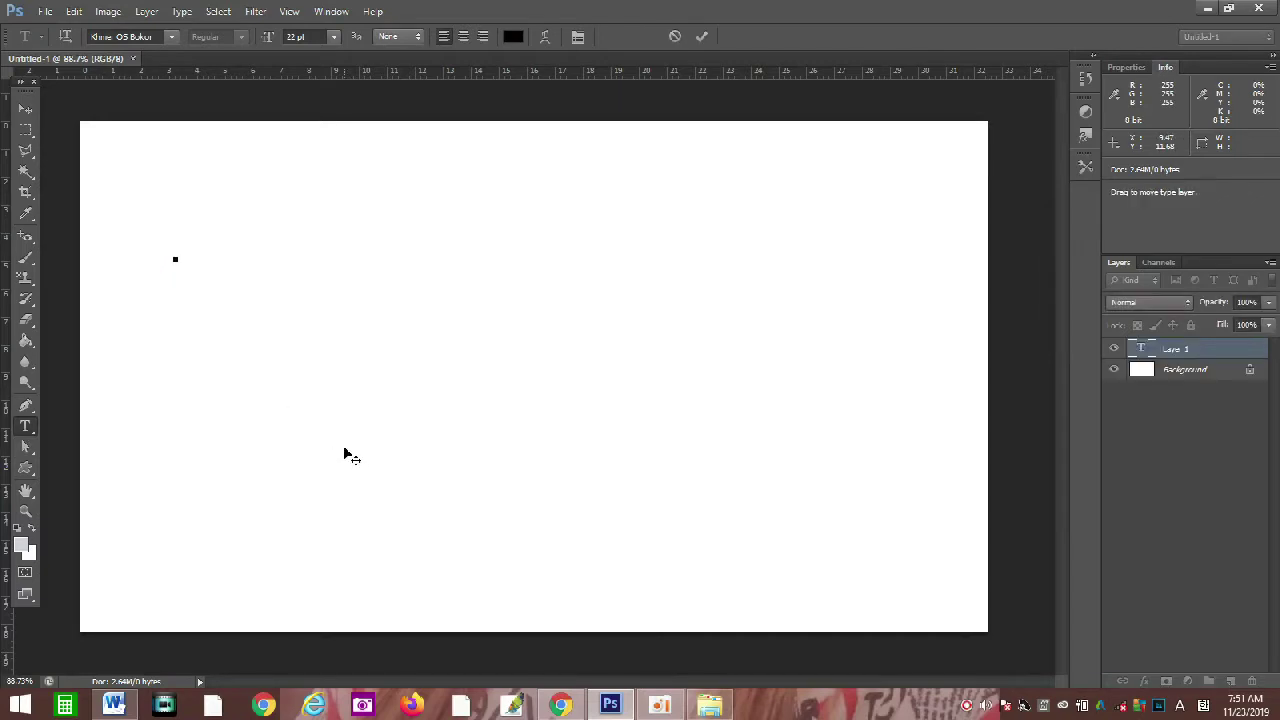
key("ctrl+v")
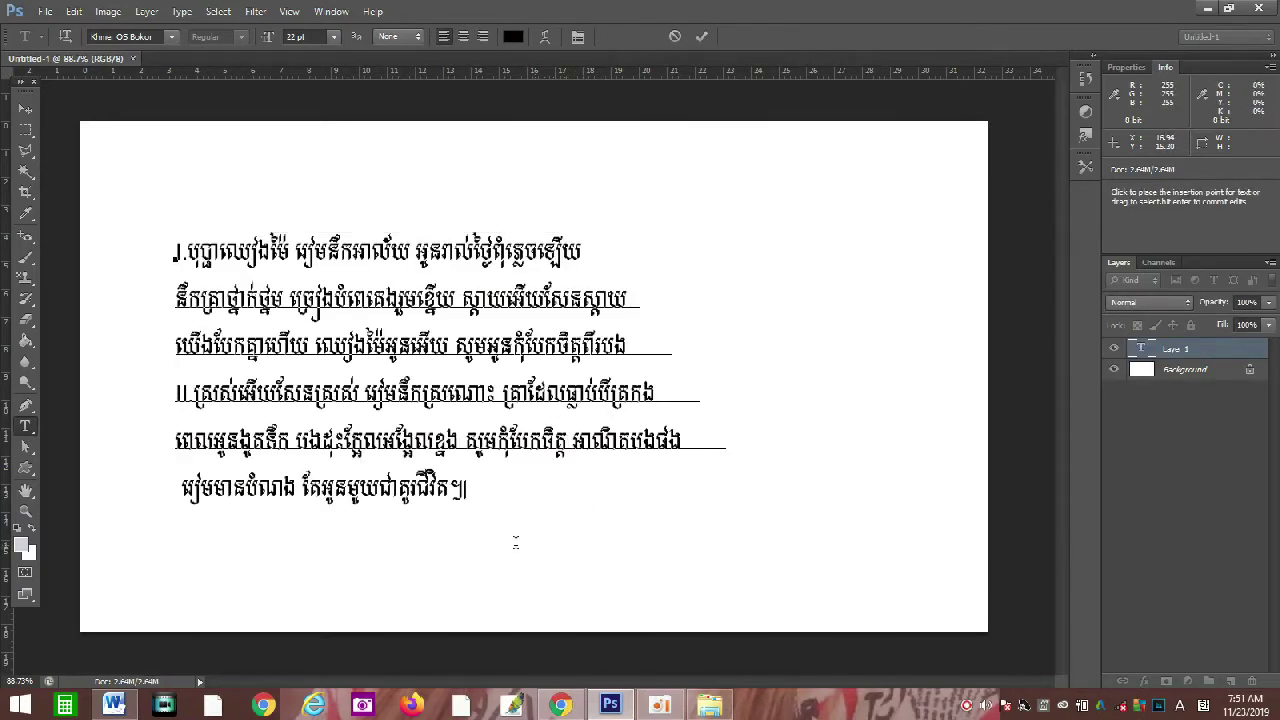
left_click(490, 490)
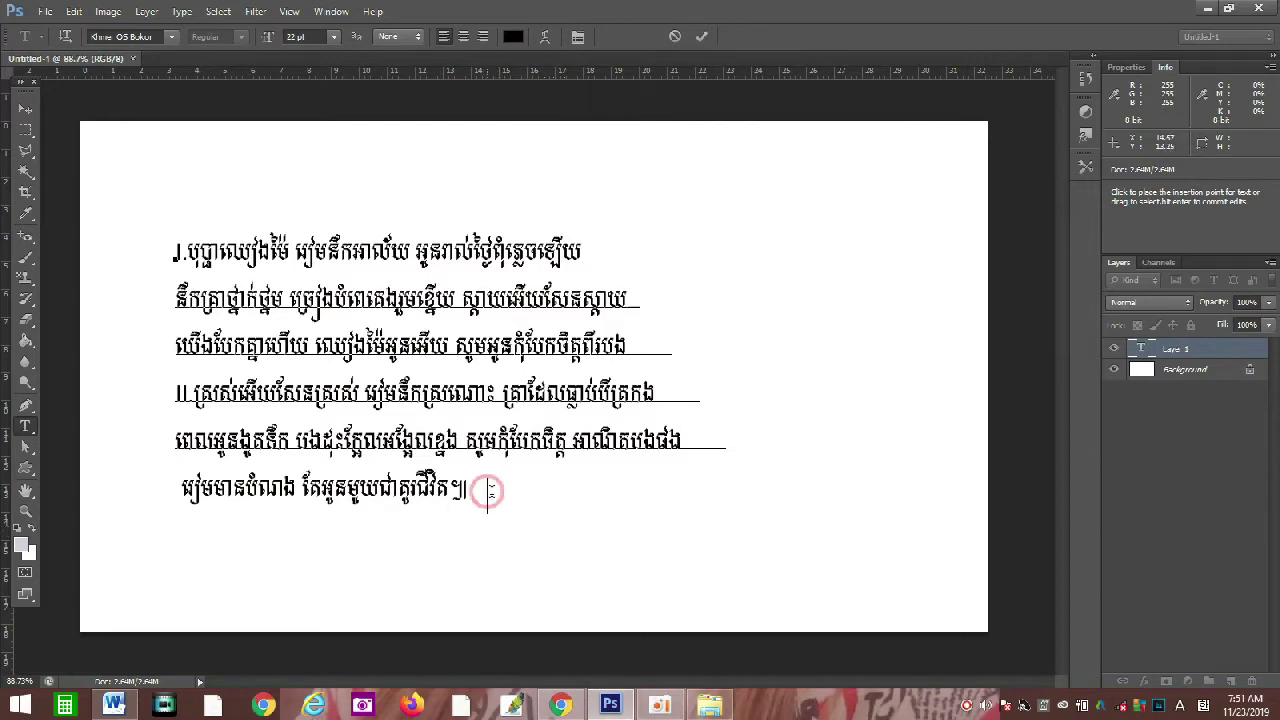
left_click(25, 107)
left_click_drag(333, 250, 311, 312)
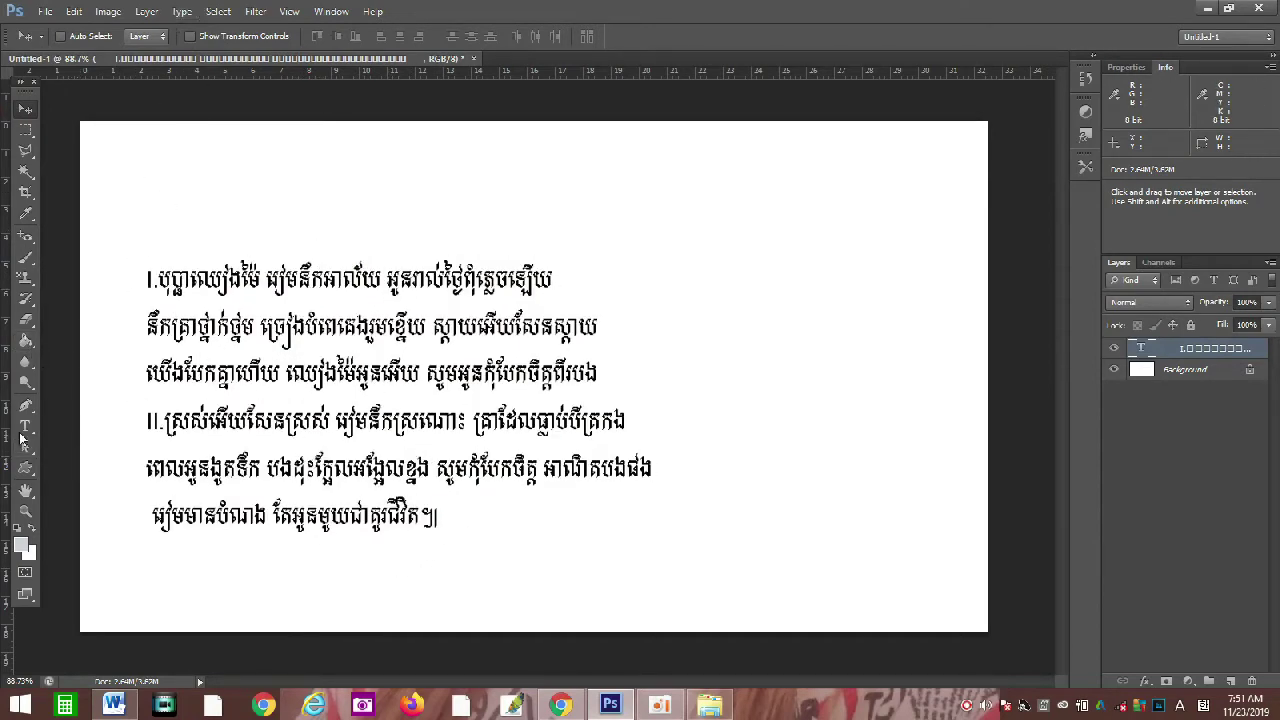
- Open the character settings for the lyrics text and look through the available font sizes
left_click(25, 426)
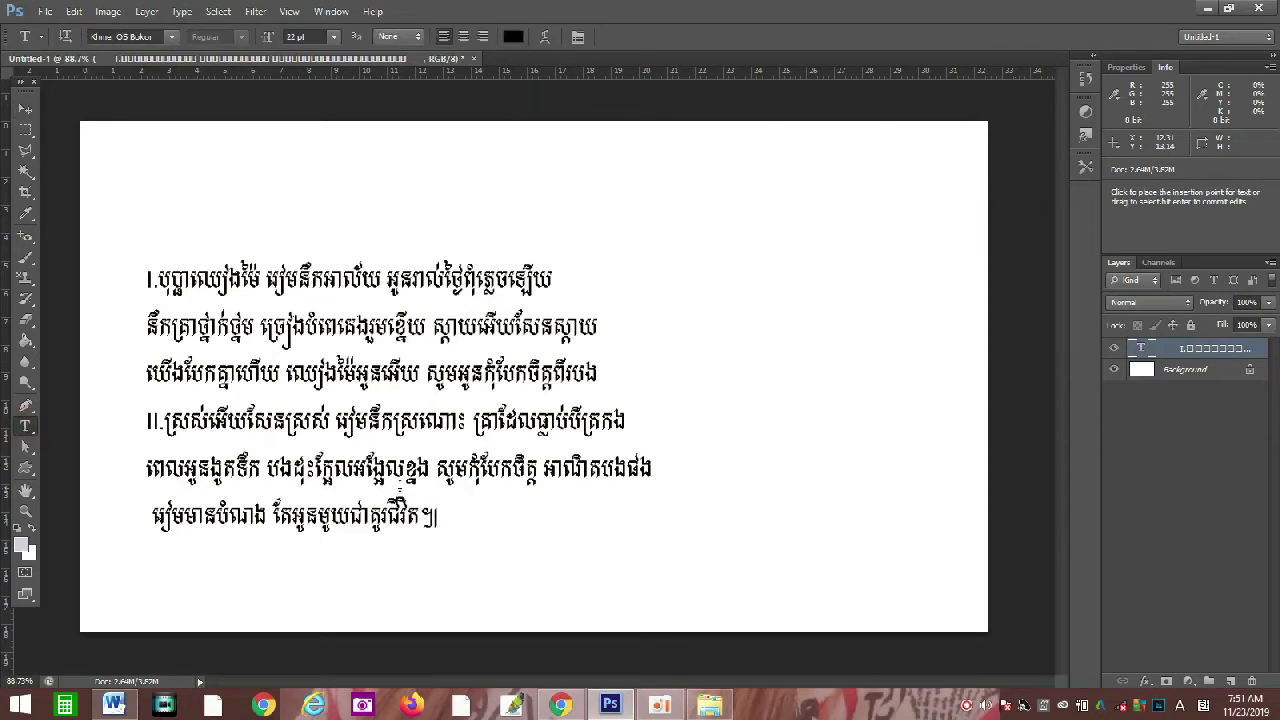
left_click(457, 528)
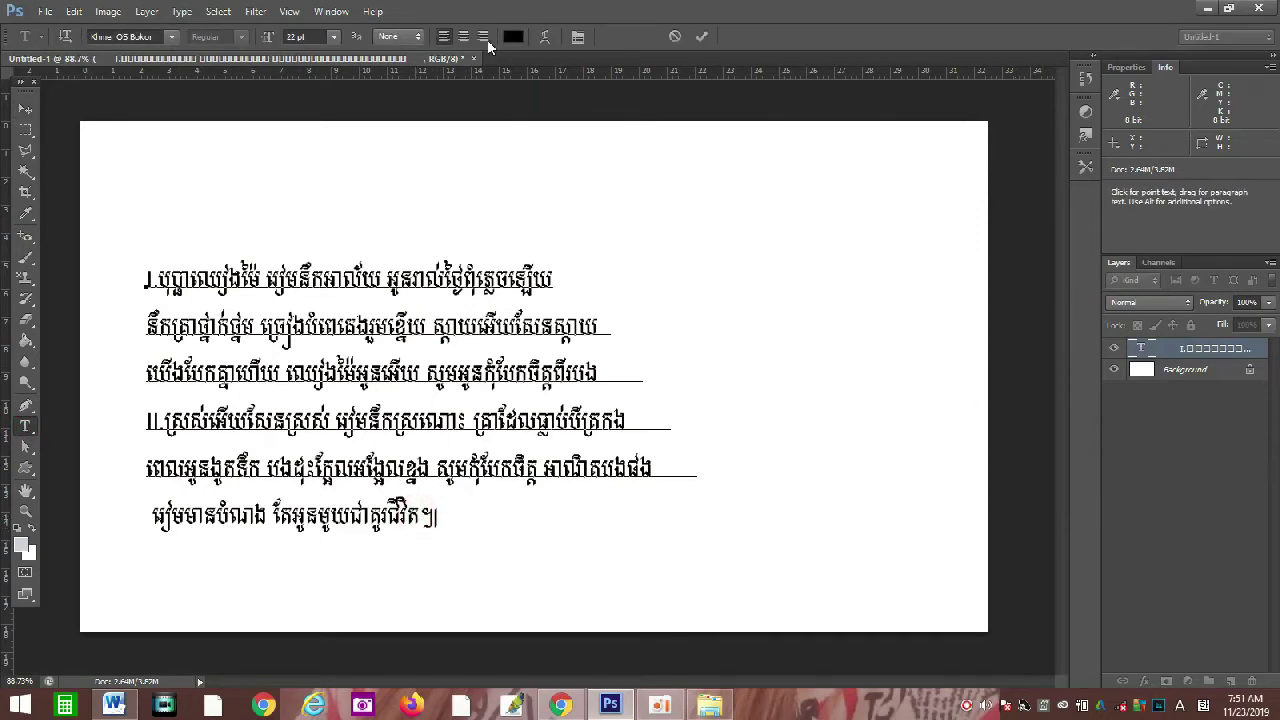
left_click(574, 37)
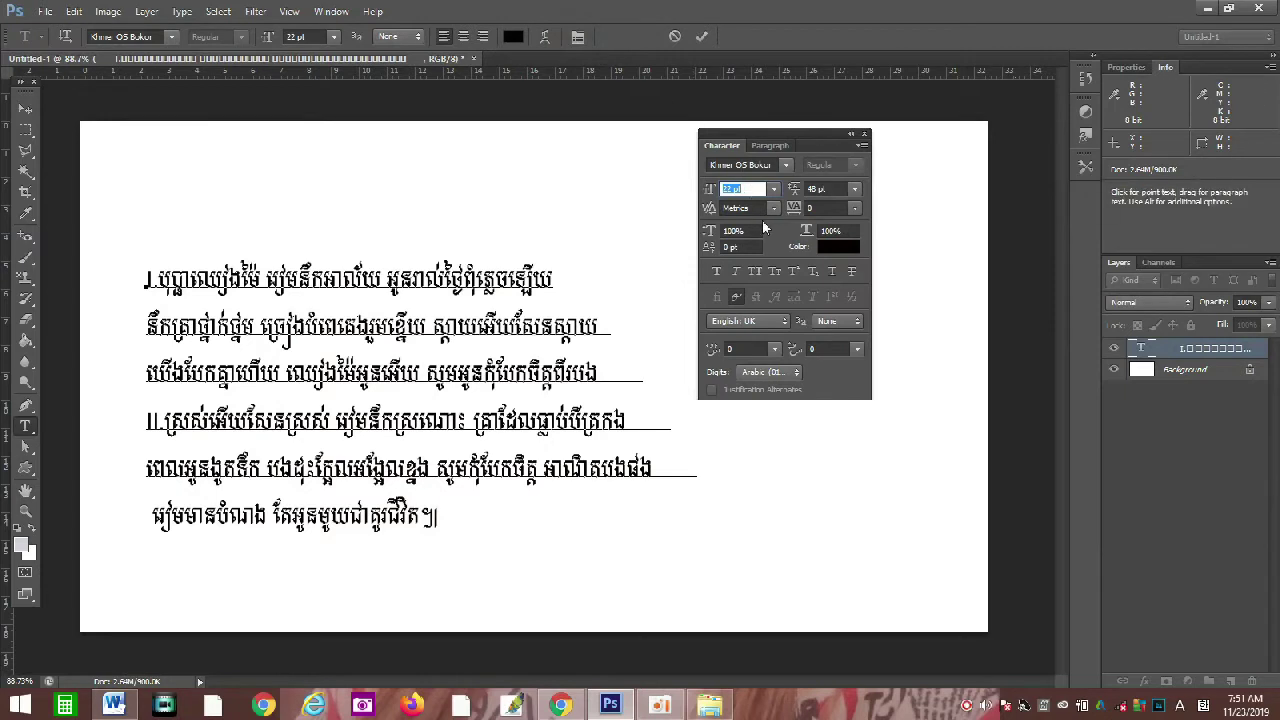
left_click(758, 190)
left_click(774, 190)
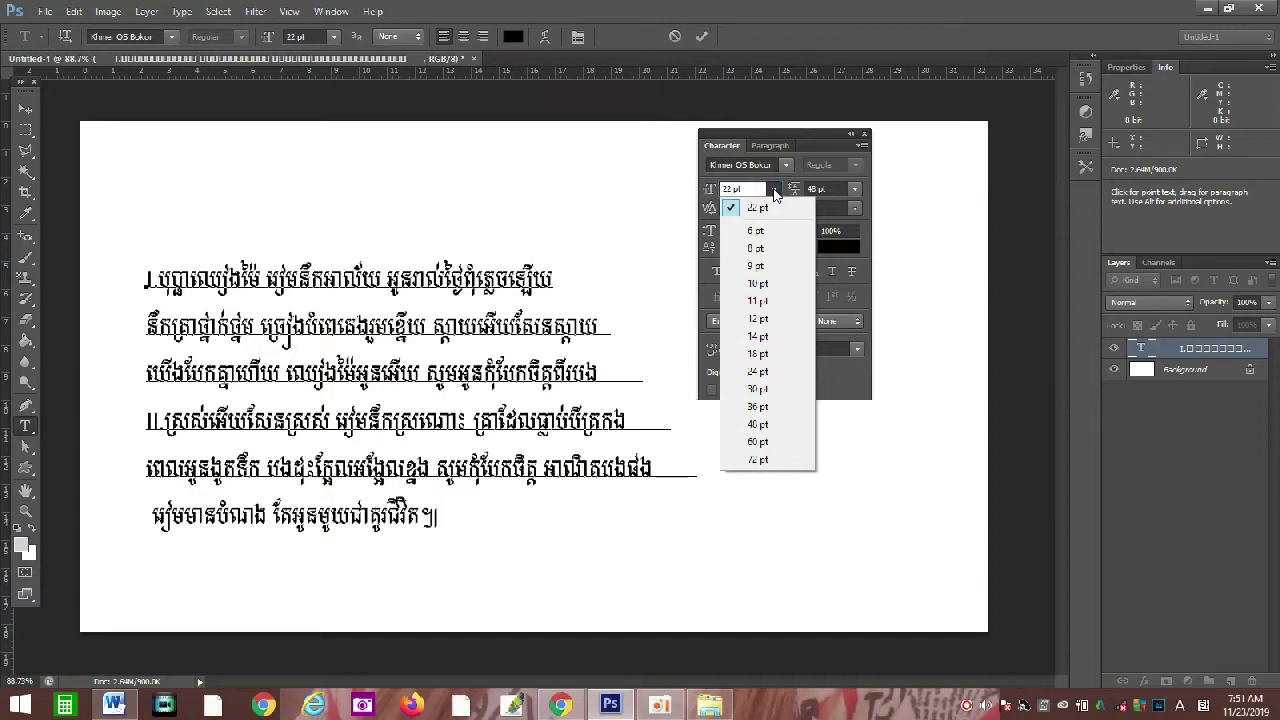
left_click(774, 190)
- Try a 36 pt leading on the entire lyrics text, then set the leading back to 48 pt
left_click(854, 190)
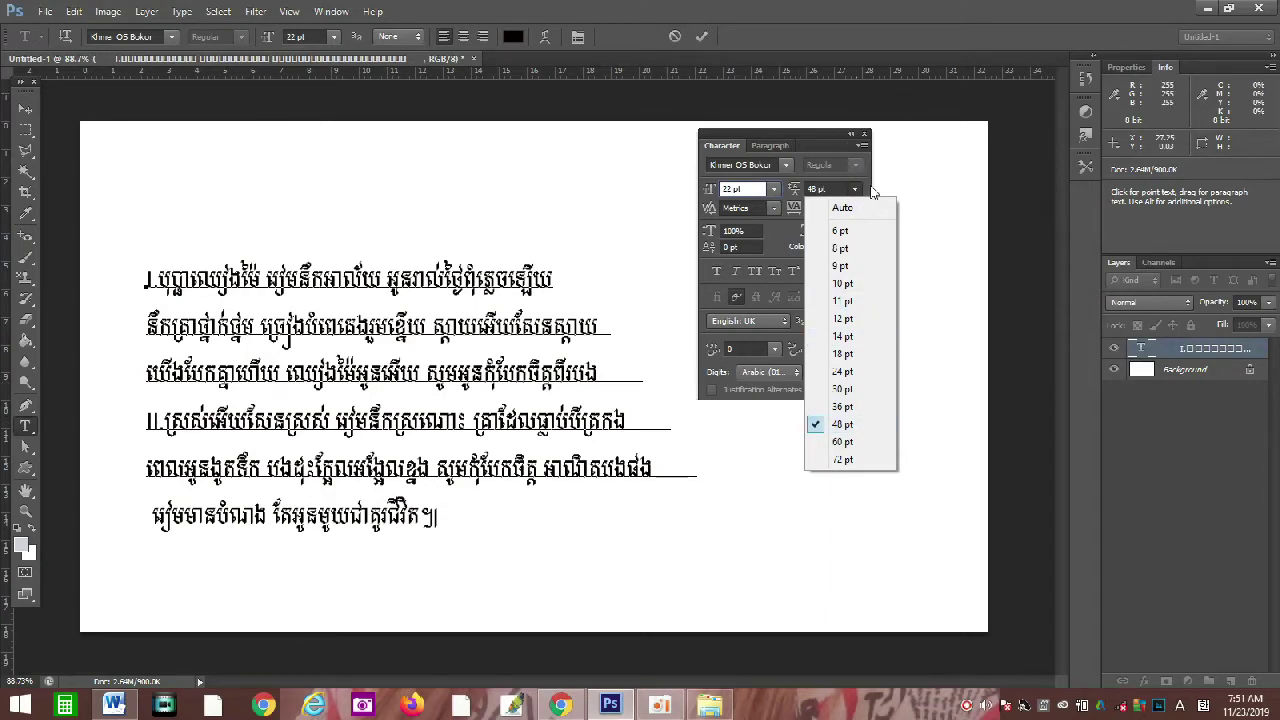
left_click(843, 407)
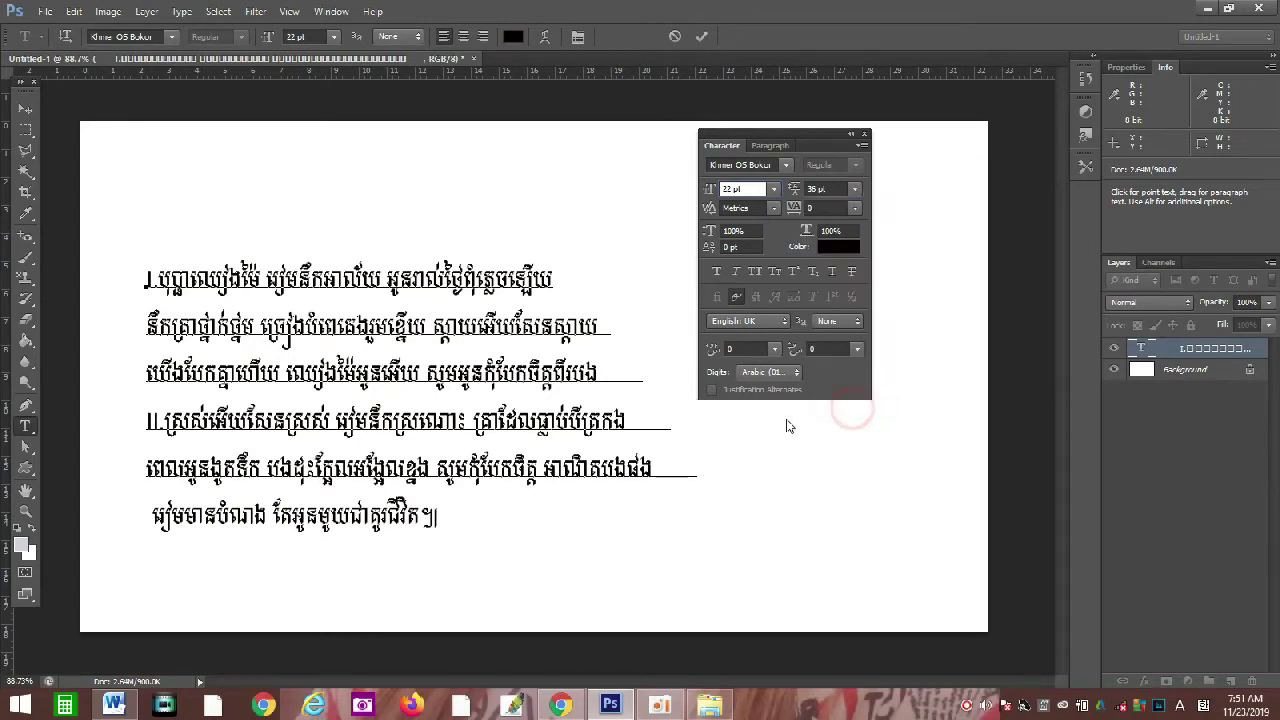
left_click(466, 518)
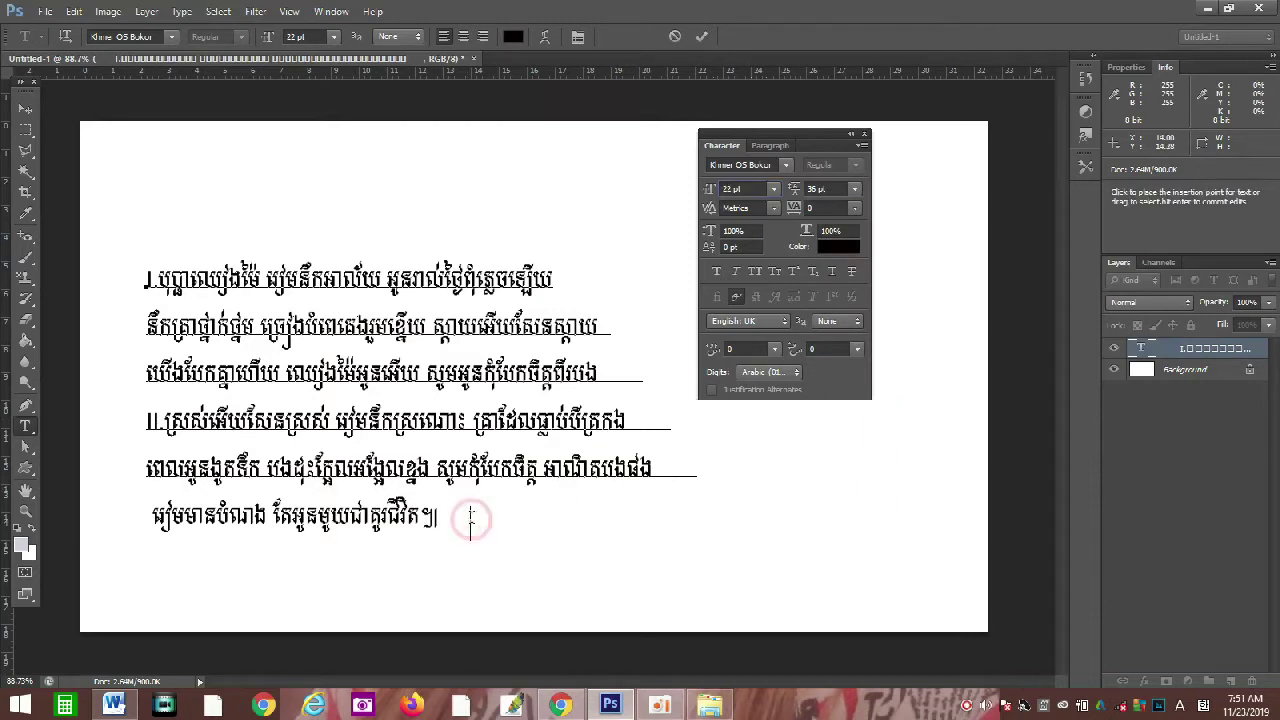
key("ctrl+a")
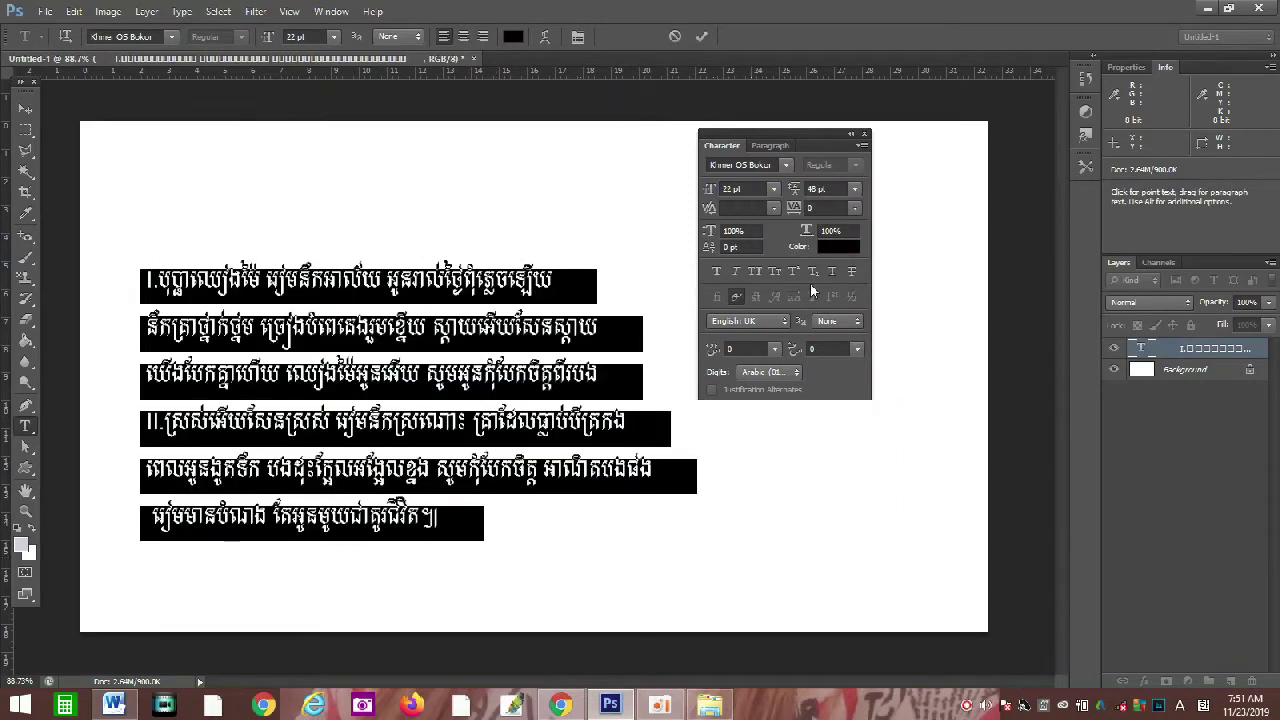
left_click(855, 189)
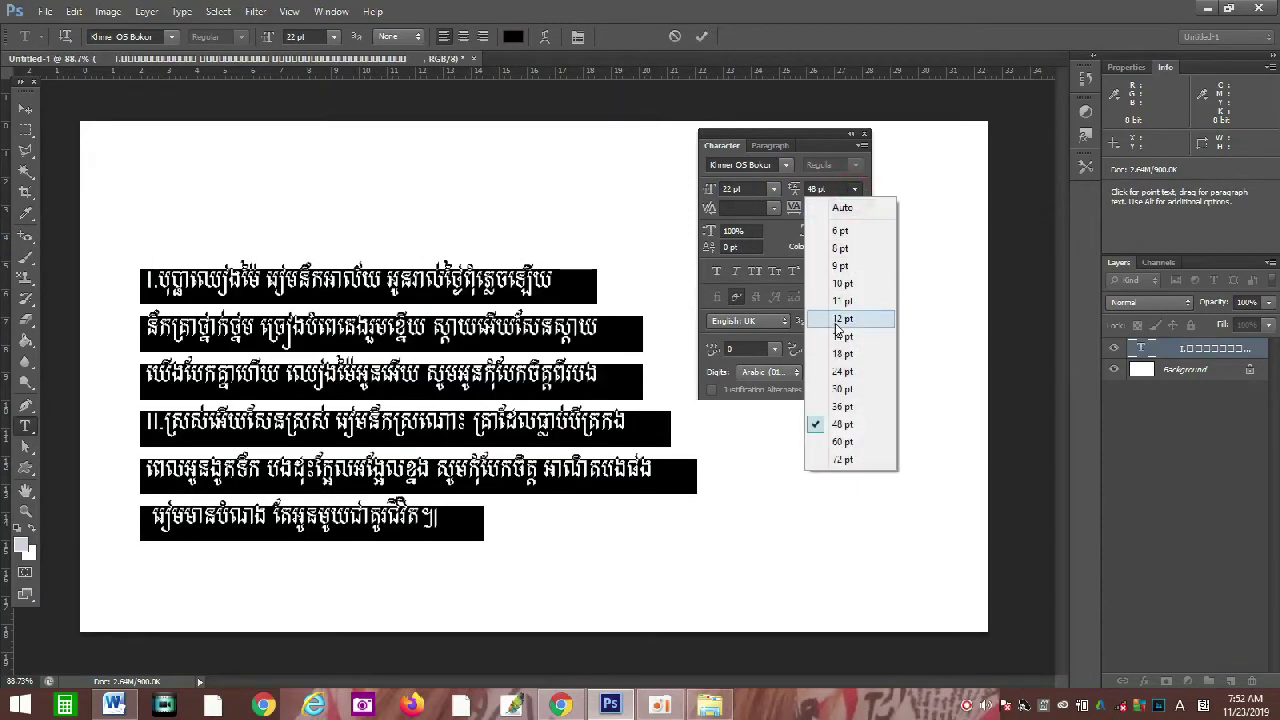
left_click(843, 408)
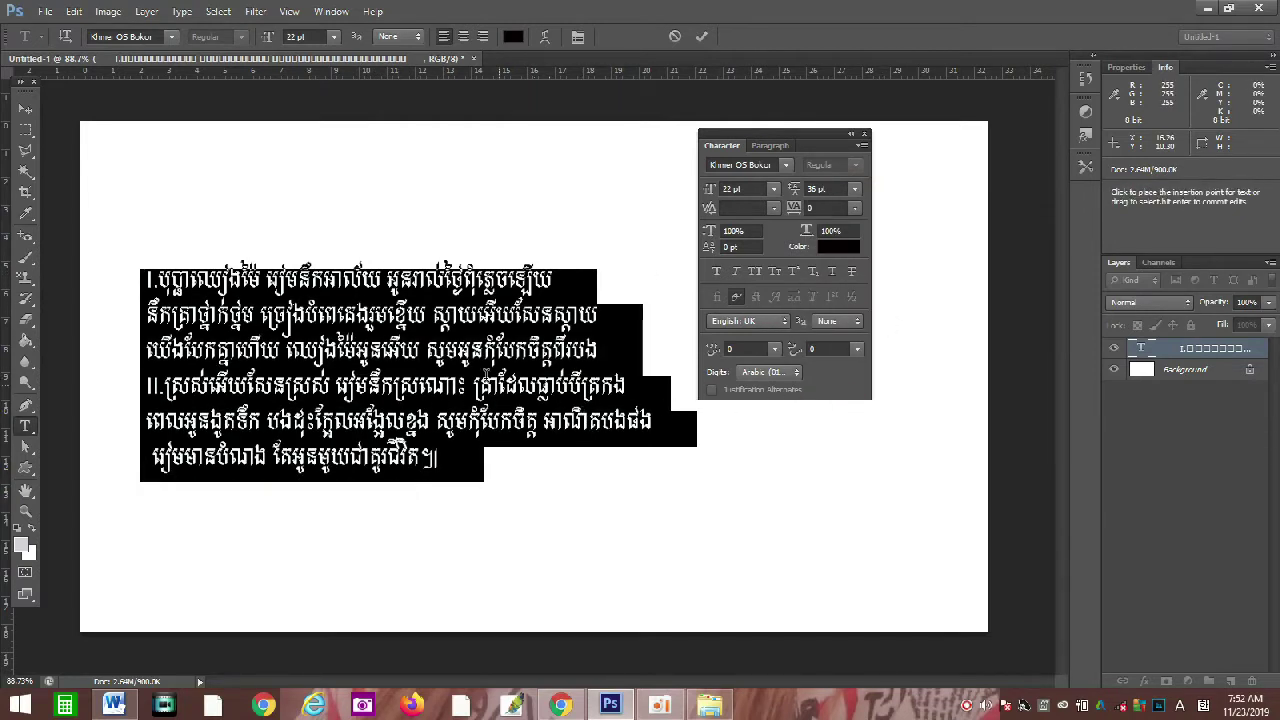
left_click(855, 188)
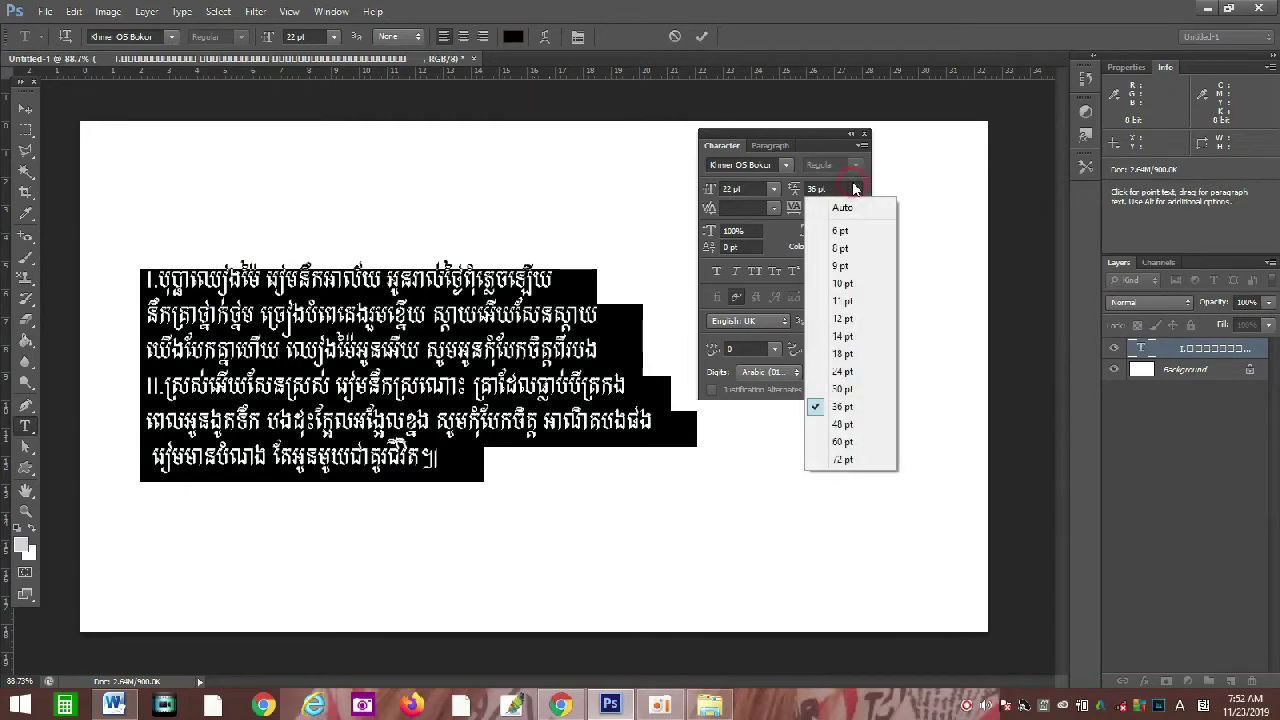
left_click(850, 424)
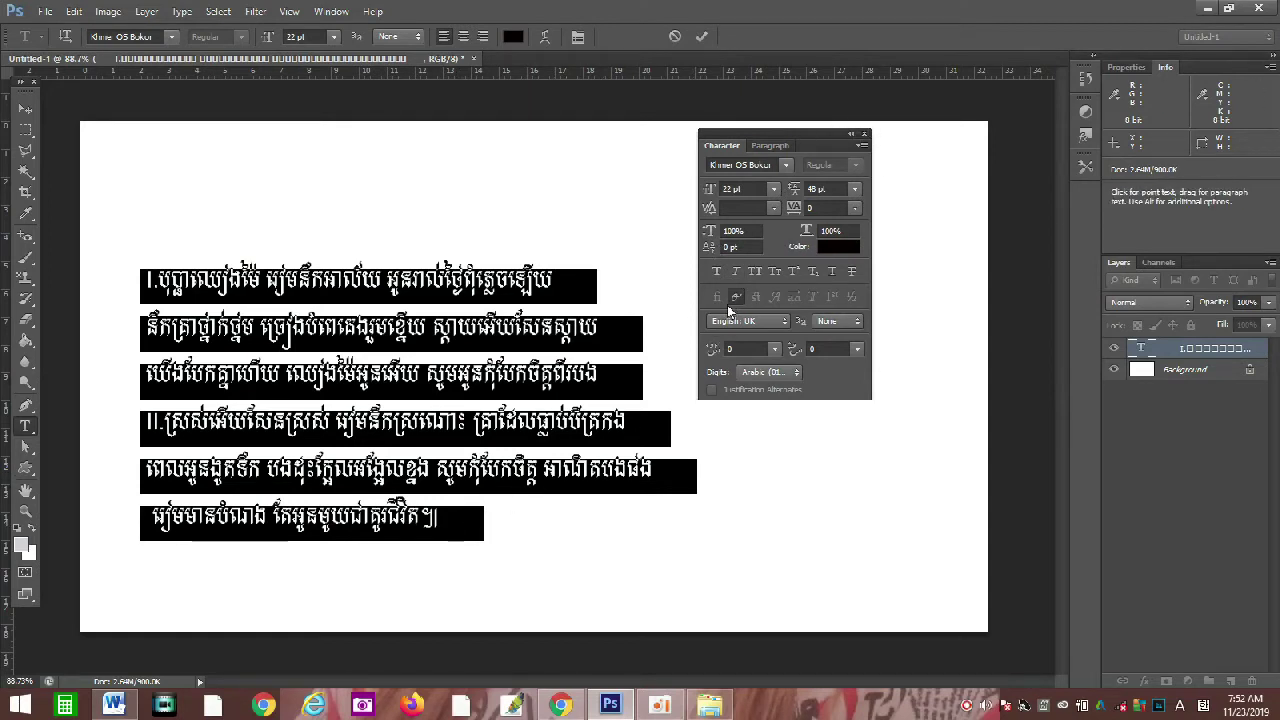
left_click(774, 189)
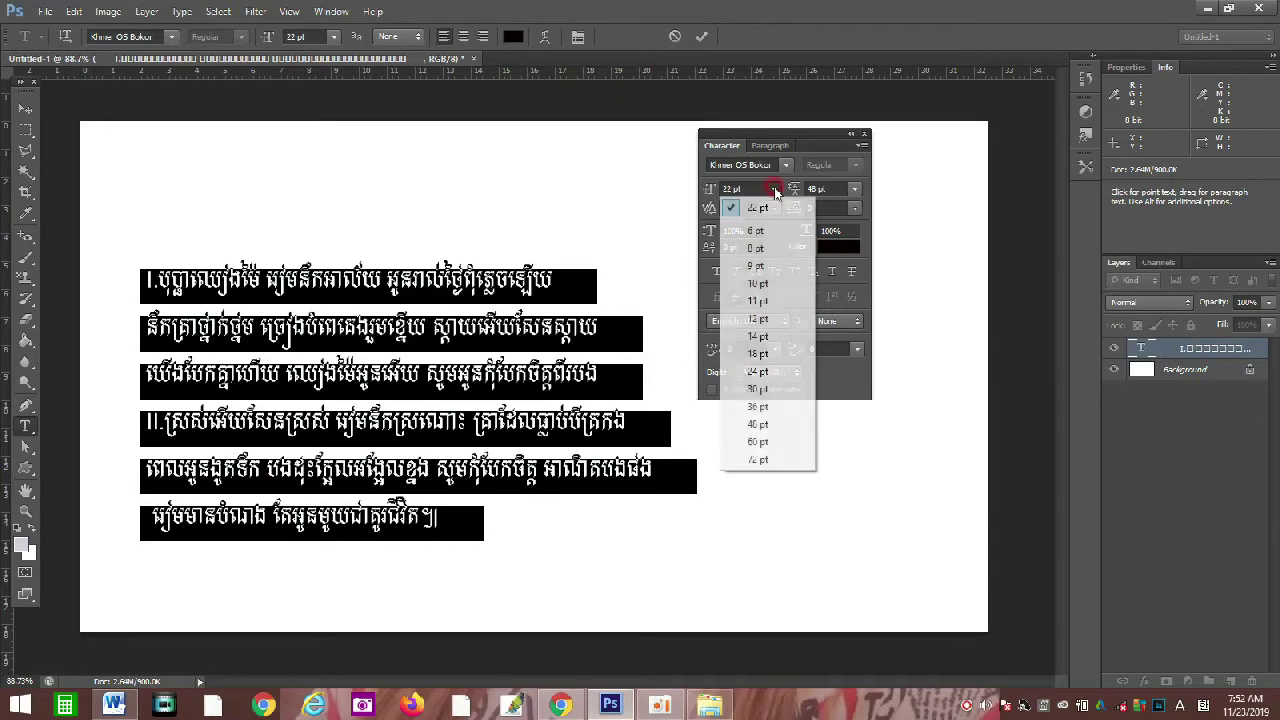
left_click(774, 189)
left_click(774, 189)
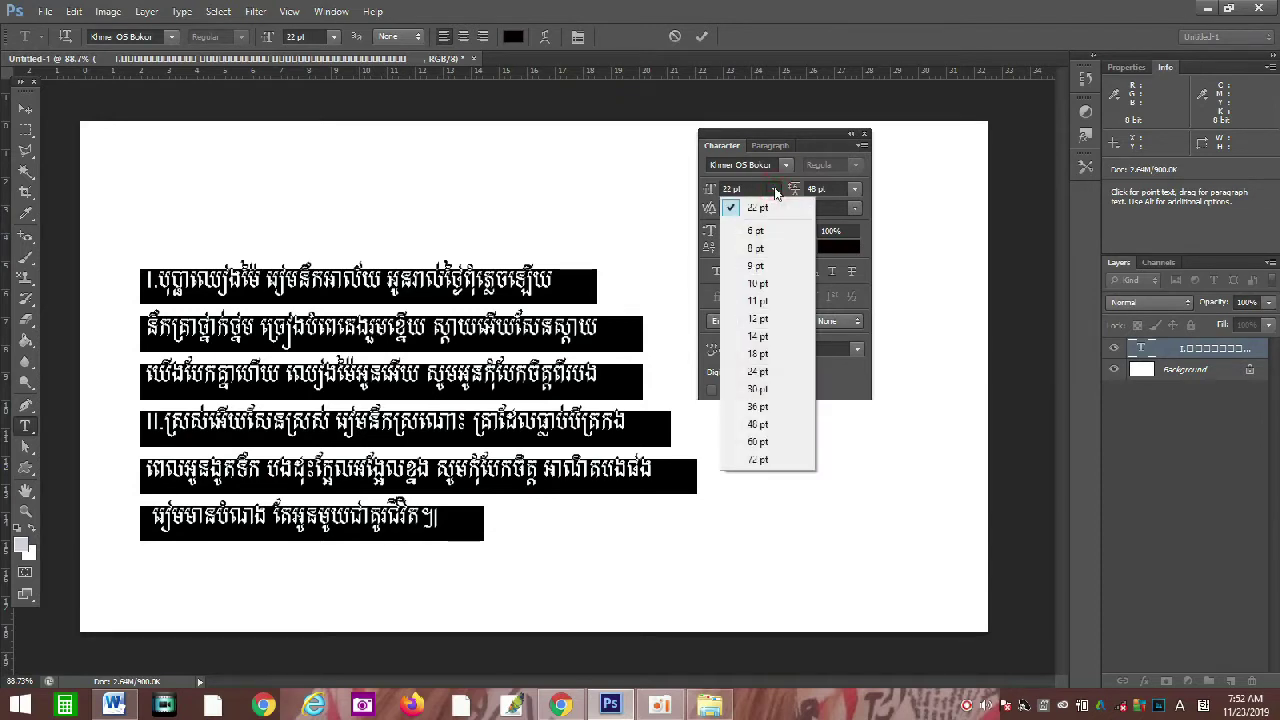
left_click(774, 189)
left_click(855, 189)
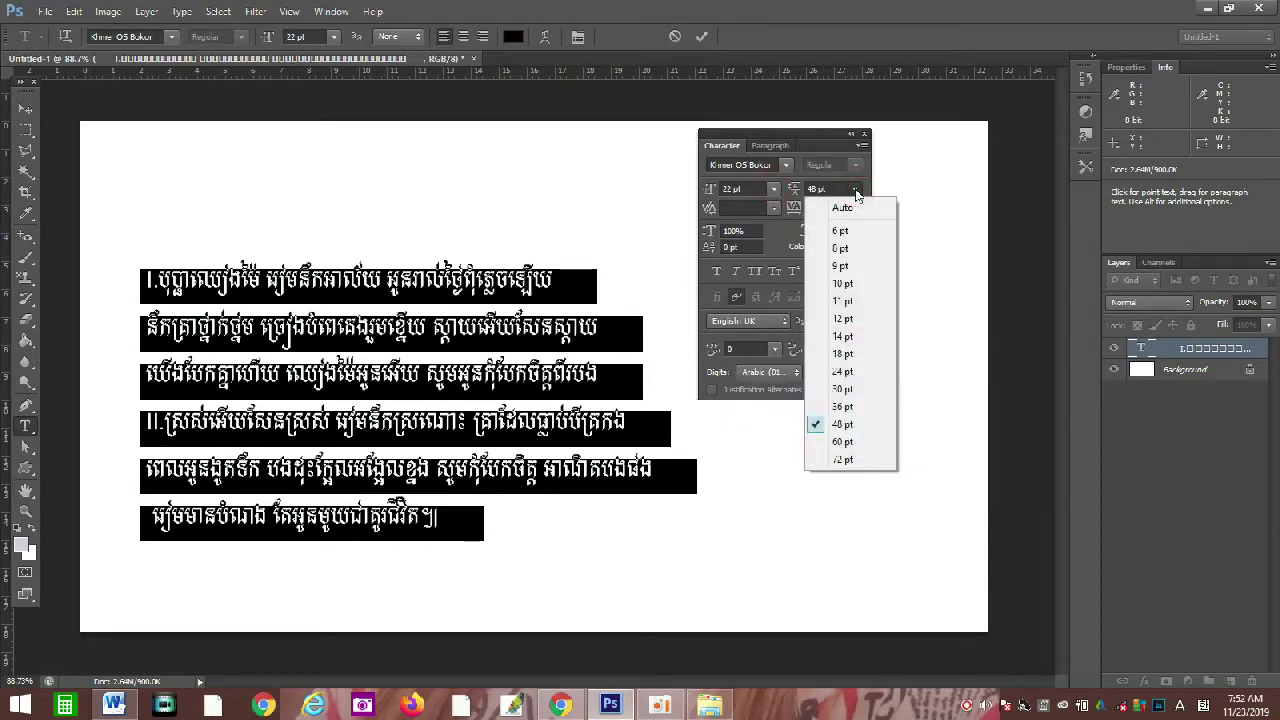
left_click(855, 189)
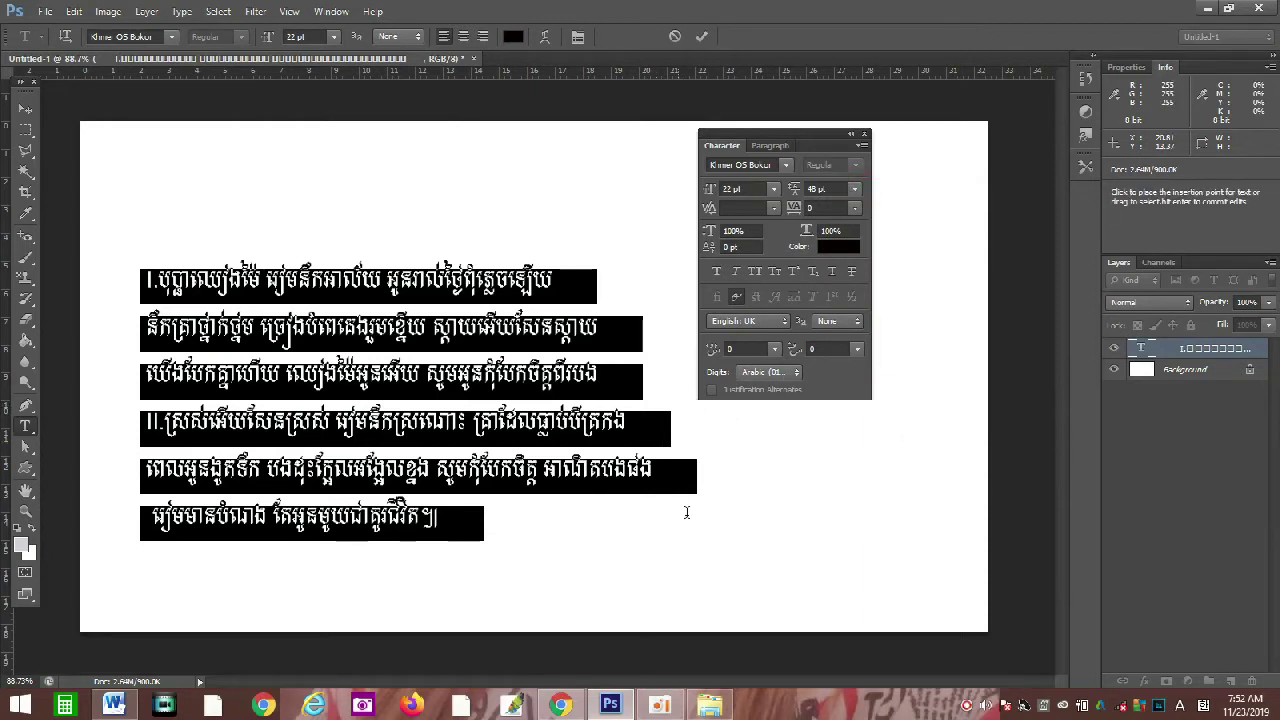
- Deselect the lyrics text and close the character settings
left_click(452, 519)
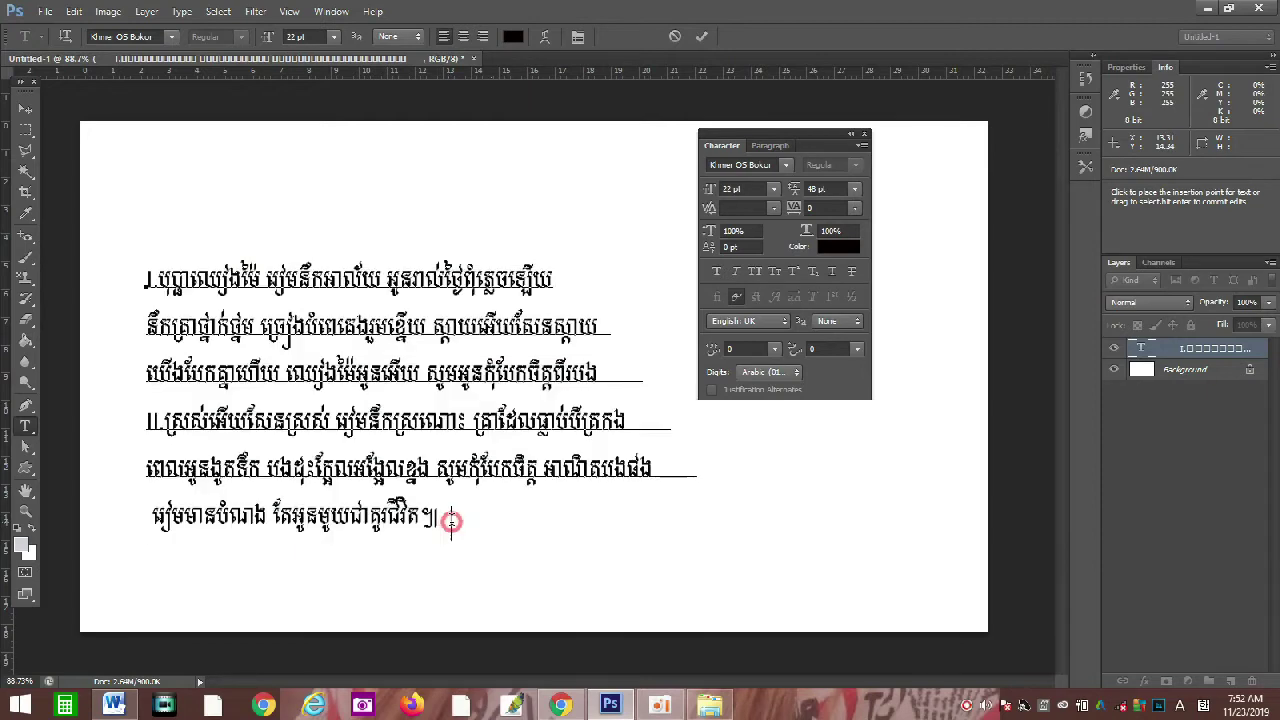
left_click(865, 135)
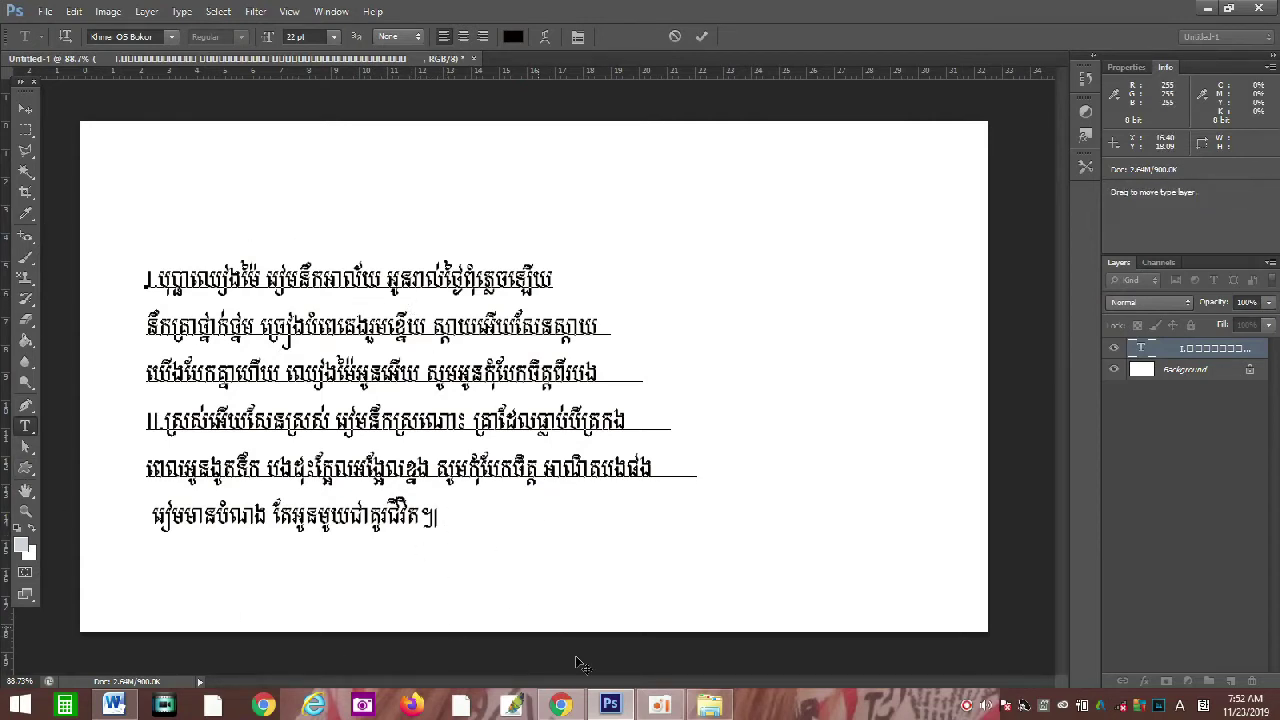
- Switch to Word and copy the red chord line "Intro: G | Em | AmG"
mouse_move(107, 706)
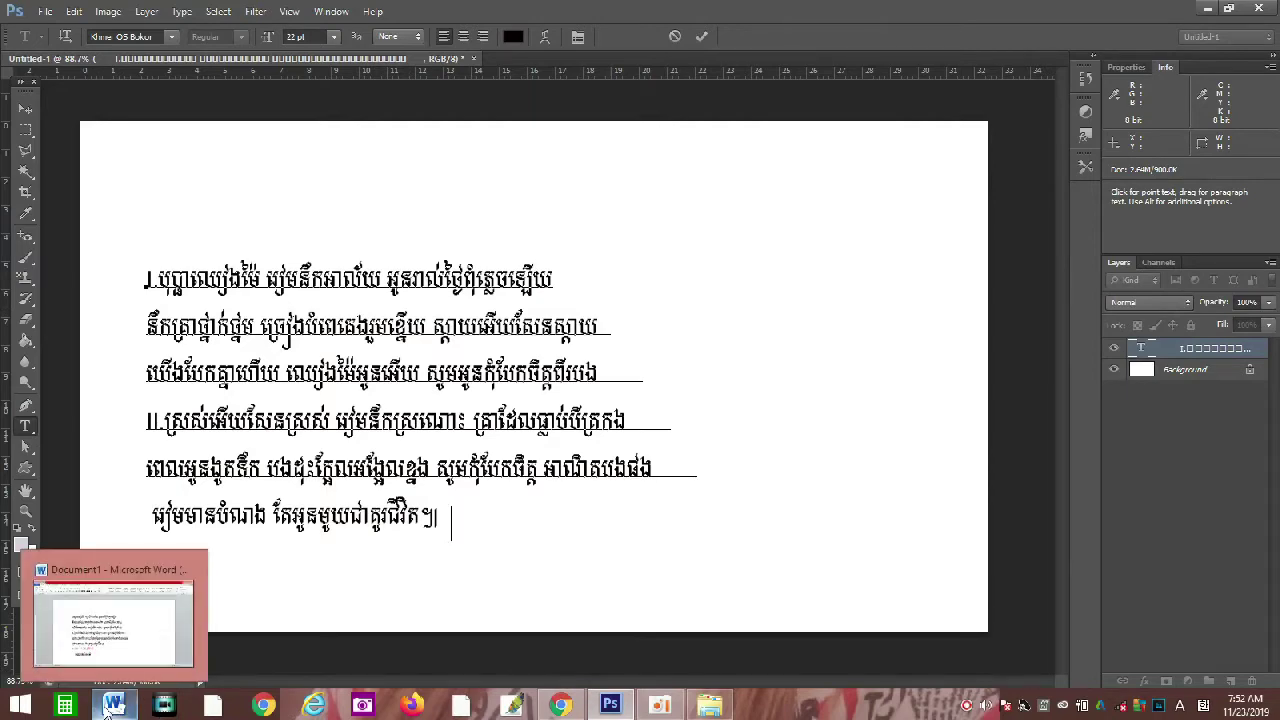
left_click(107, 706)
left_click(537, 523)
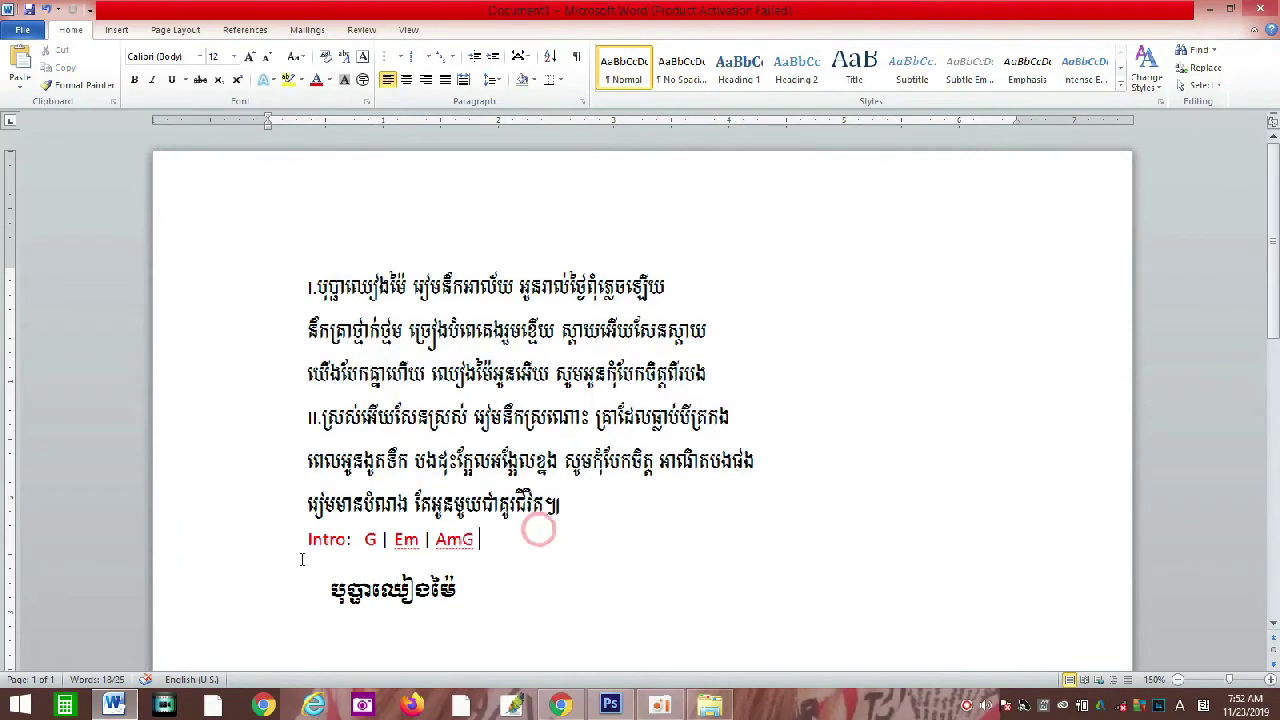
left_click_drag(300, 536, 460, 537)
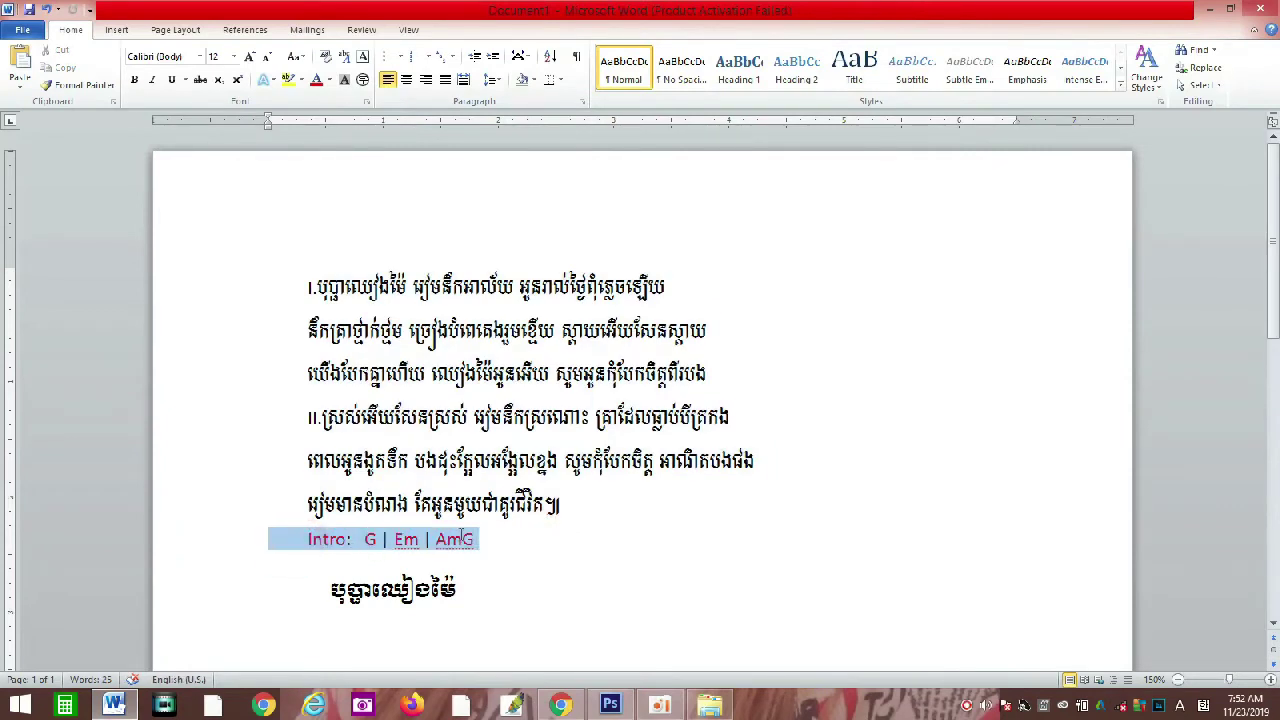
right_click(430, 543)
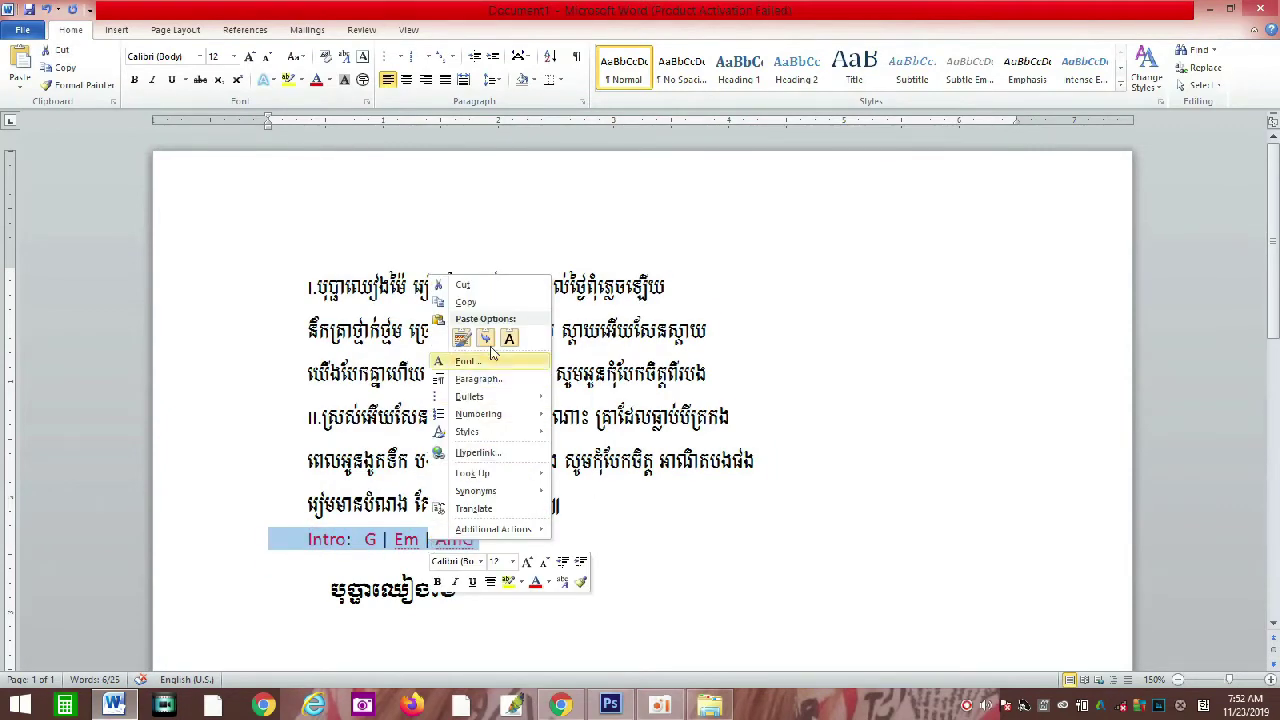
left_click(493, 301)
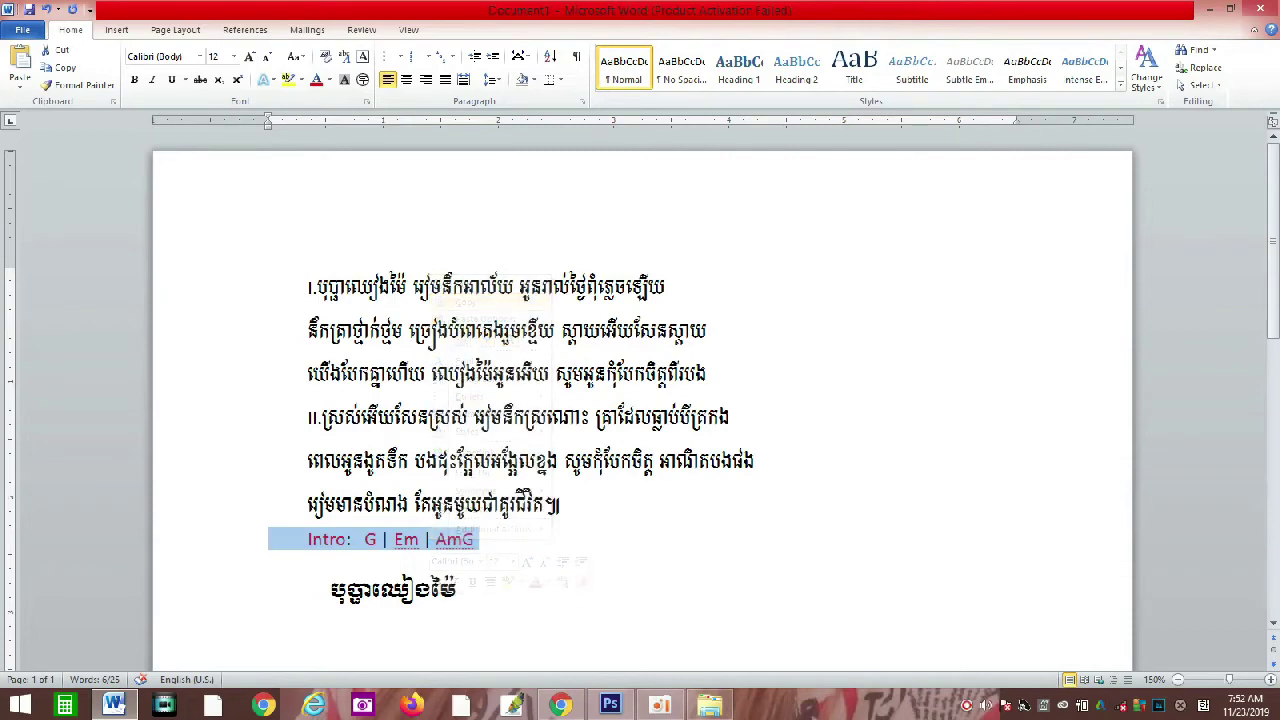
- Switch back to Photoshop, finish editing the lyrics, and paste the copied Intro line as a new text layer above them
left_click(610, 705)
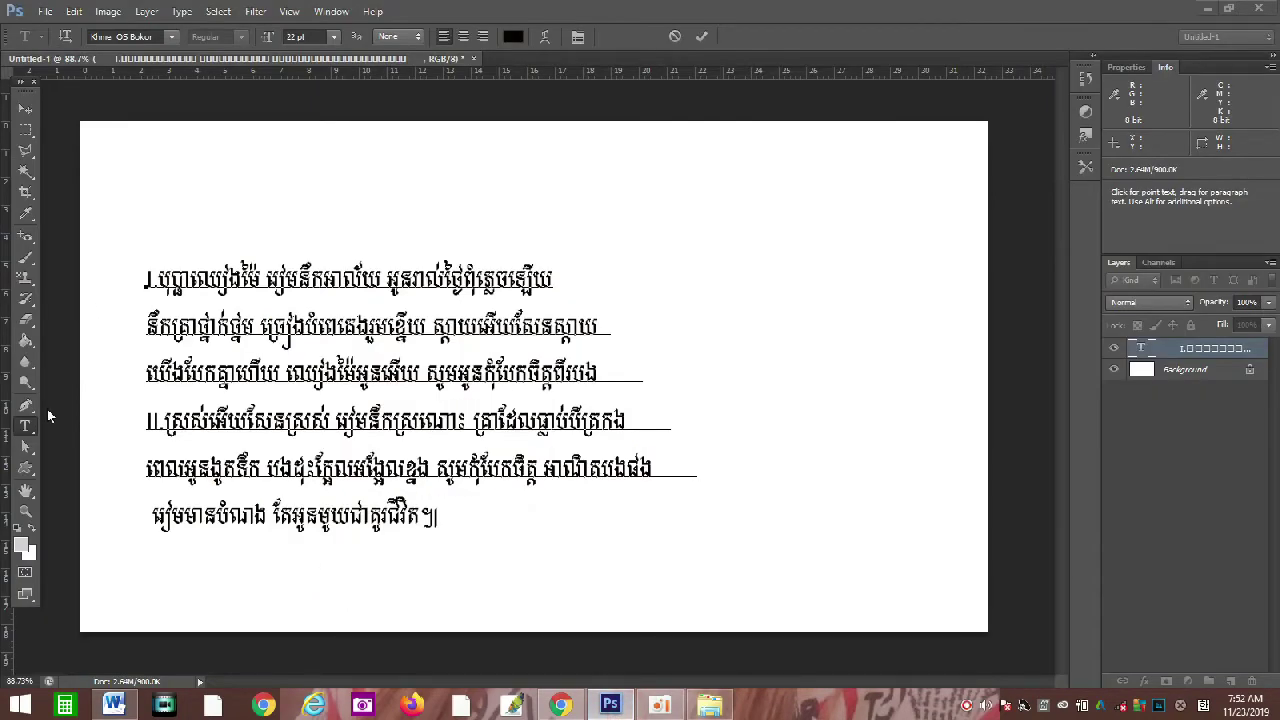
left_click(26, 108)
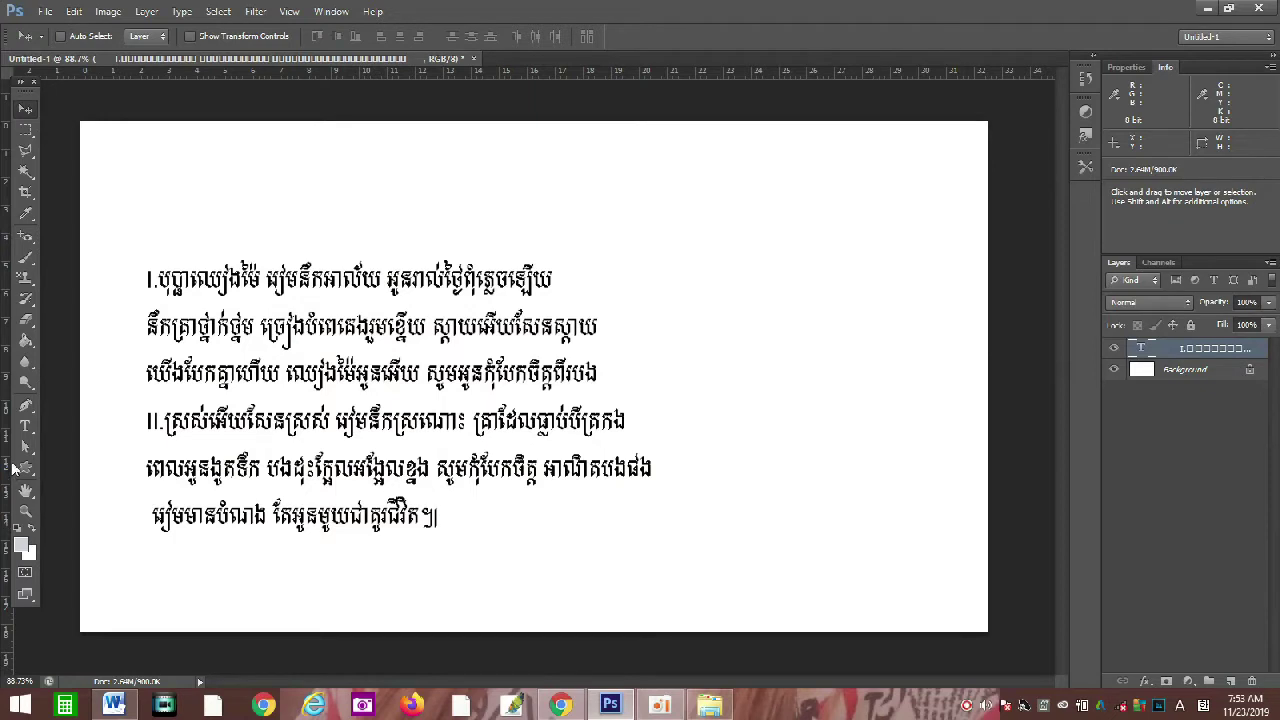
left_click(25, 426)
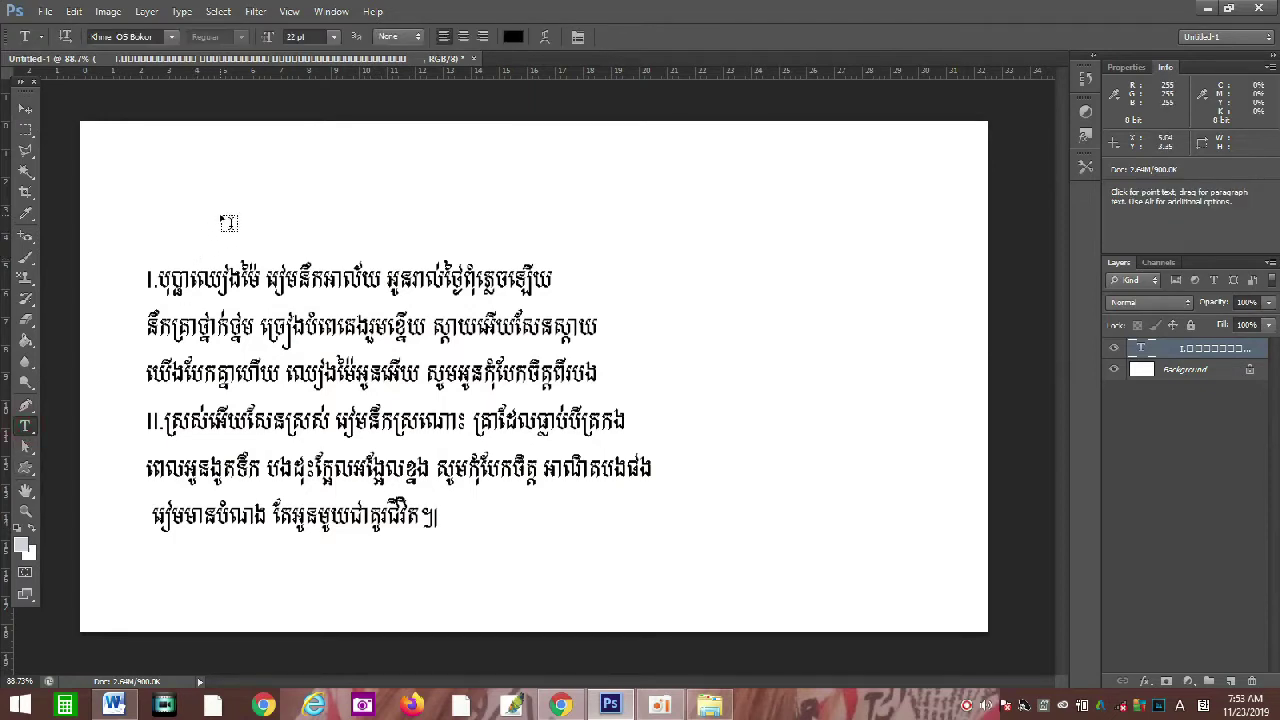
left_click(222, 216)
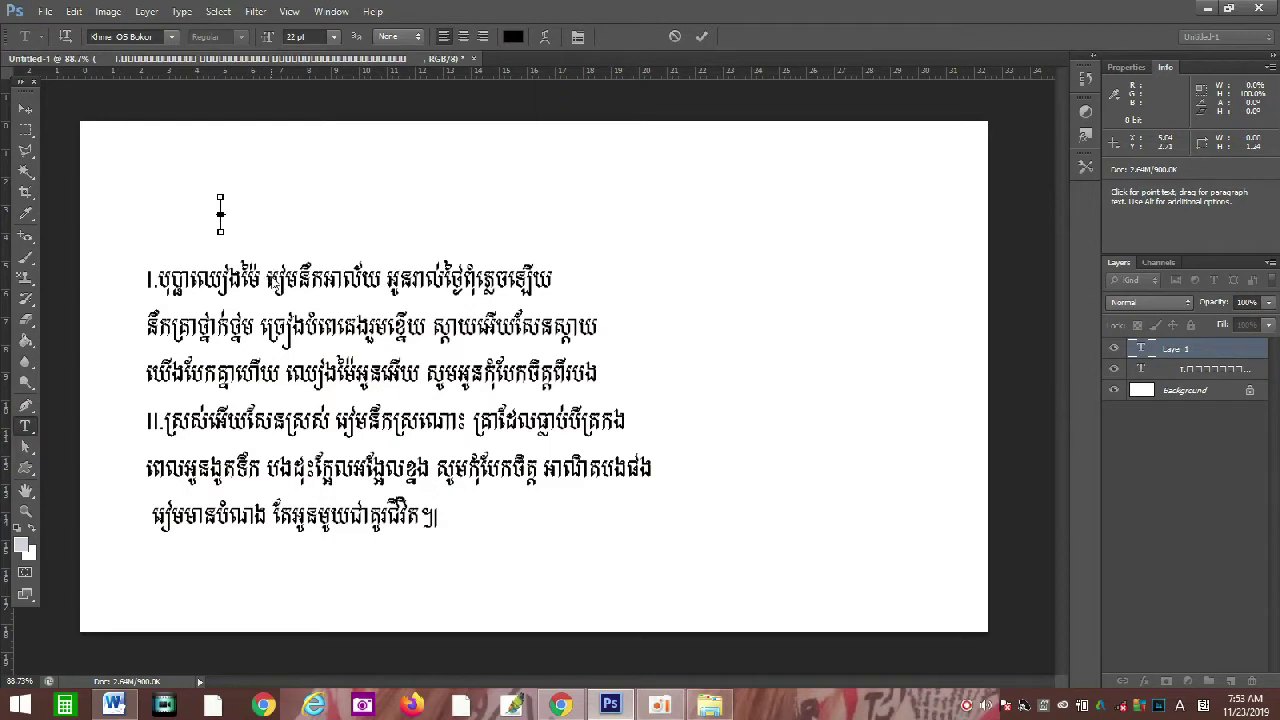
key("ctrl+v")
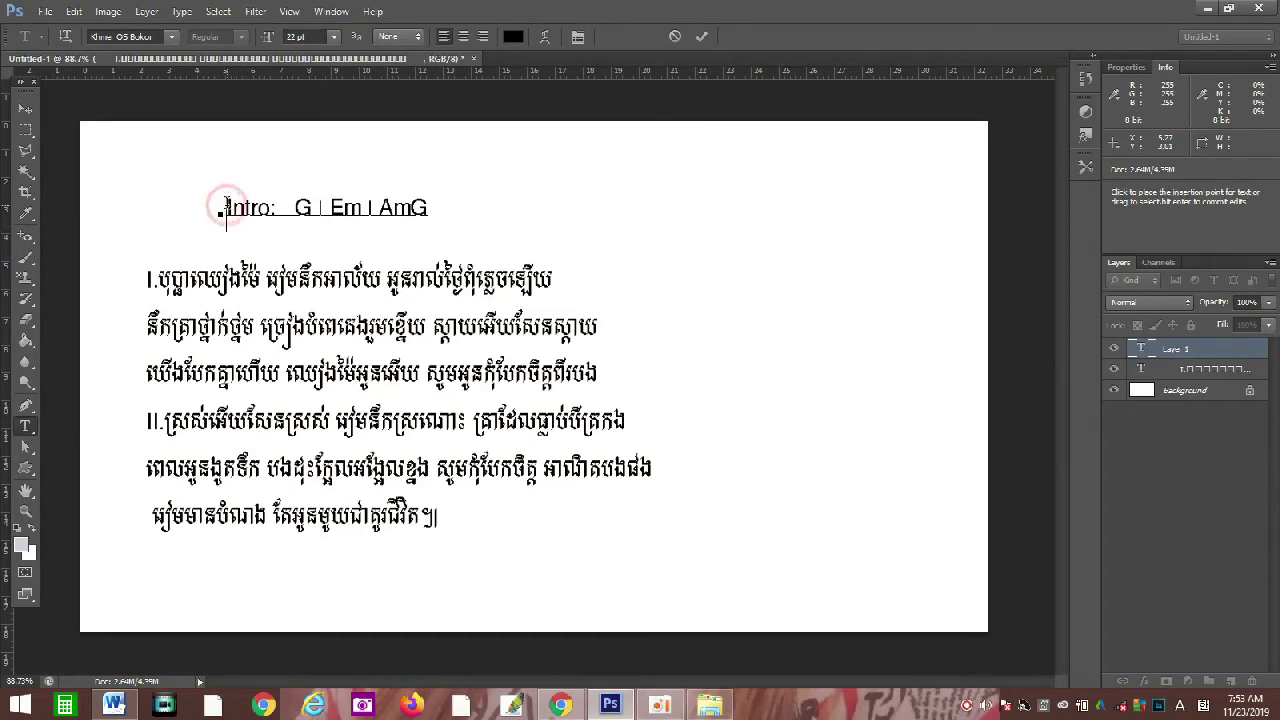
- Move the Intro line down and to the left so it sits just above the first lyric line, slightly indented
left_click(26, 112)
left_click_drag(293, 207, 237, 229)
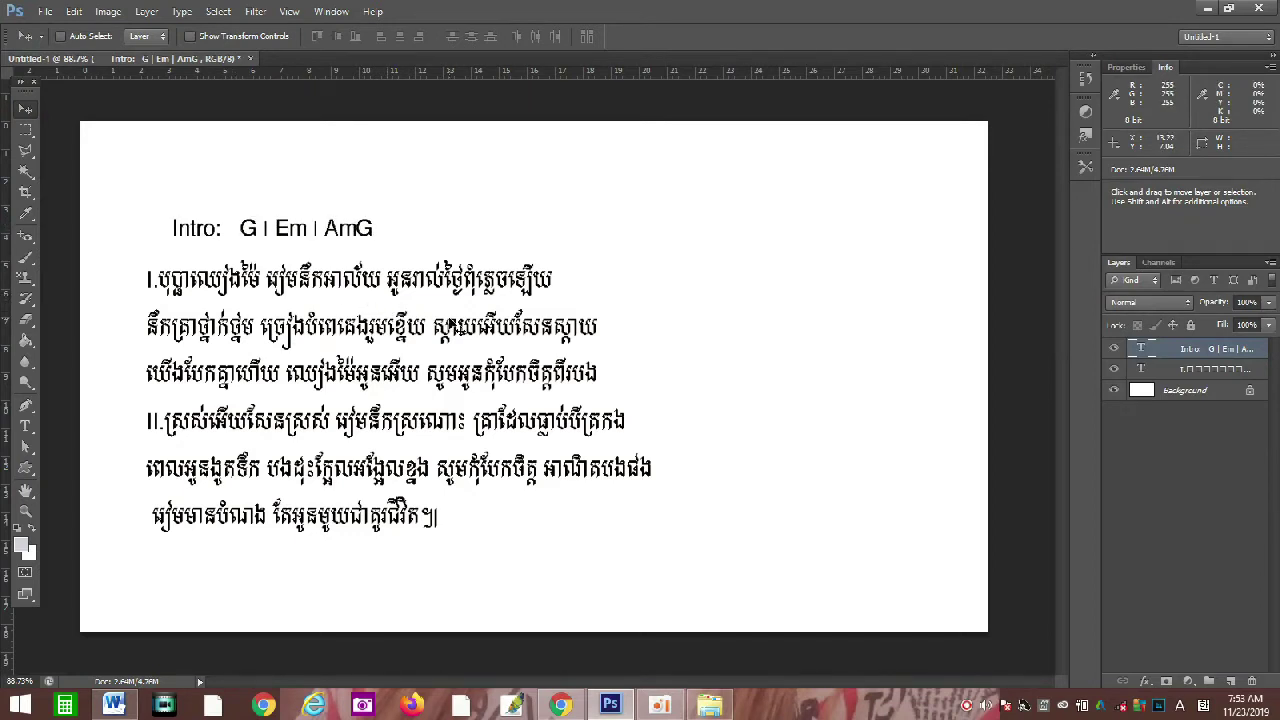
left_click_drag(289, 229, 296, 228)
left_click_drag(293, 228, 296, 238)
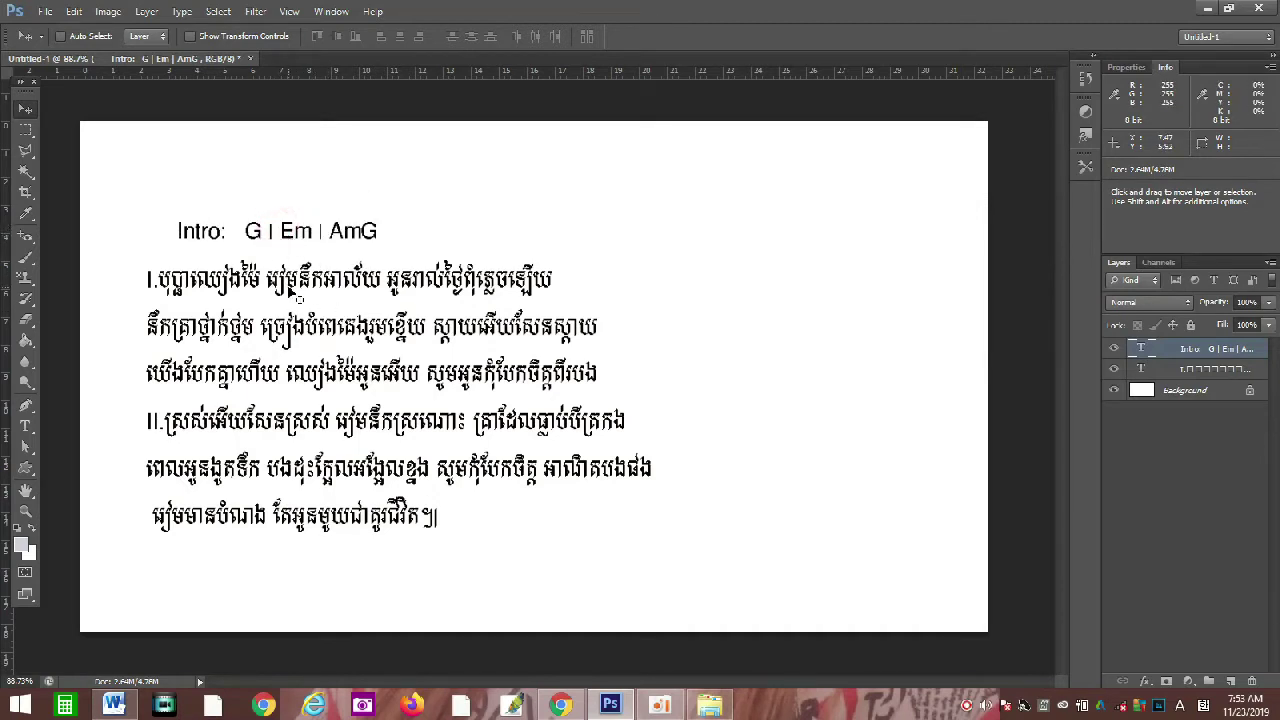
mouse_move(265, 238)
left_mouse_down()
mouse_move(238, 240)
mouse_move(281, 246)
mouse_move(235, 247)
mouse_move(284, 246)
mouse_move(263, 242)
left_mouse_up()
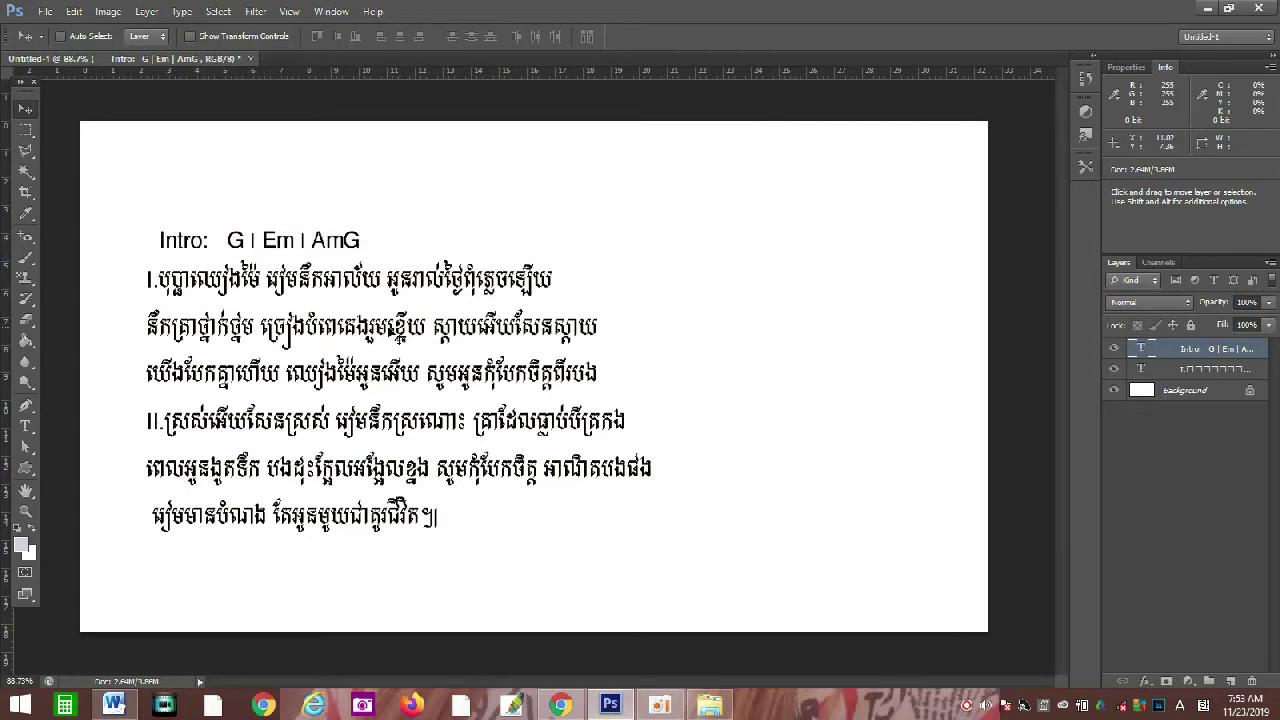
key("Right")
key("Right")
key("Right")
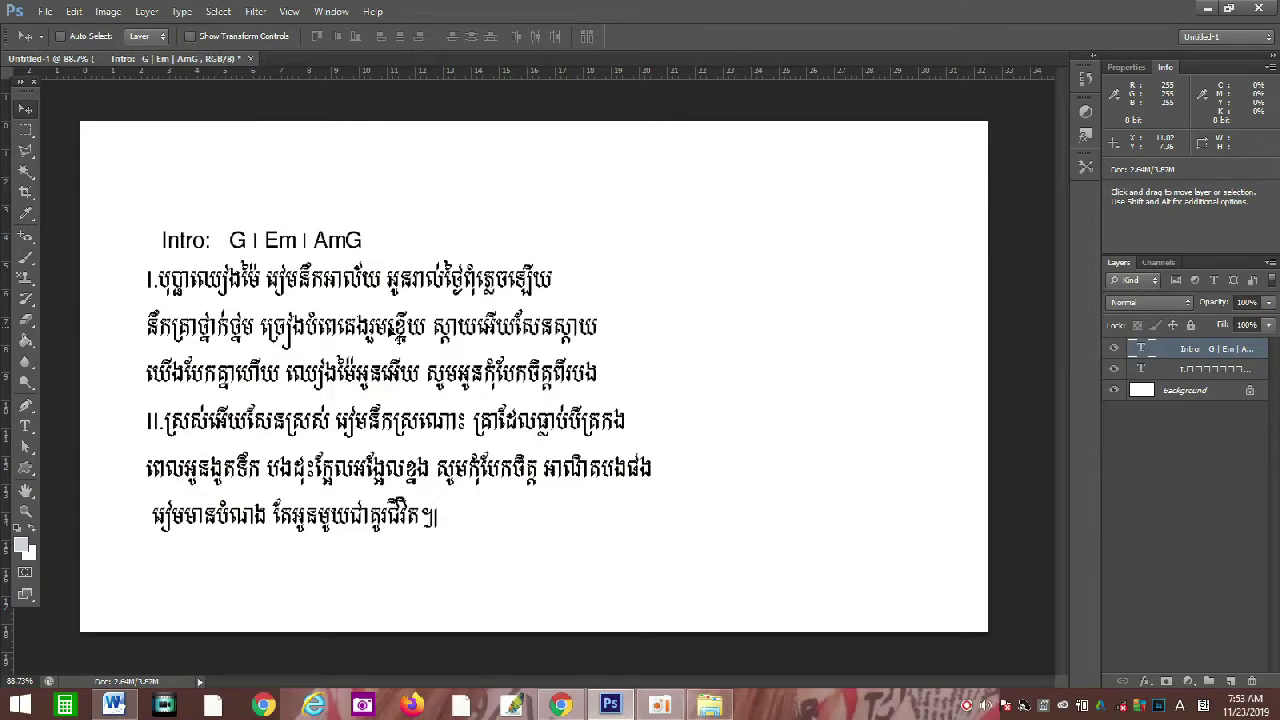
left_click_drag(258, 241, 305, 234)
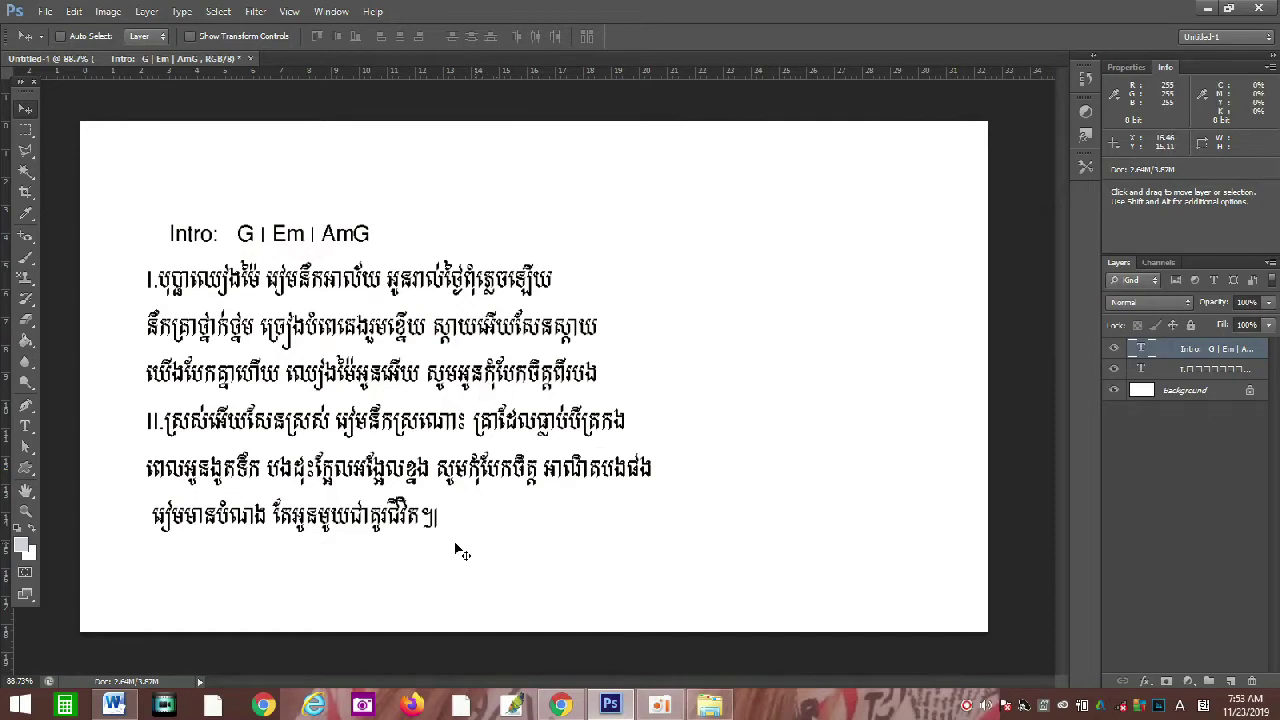
- Switch to Word and copy the bold Khmer song title below the Intro line
left_click(113, 705)
left_click(503, 591)
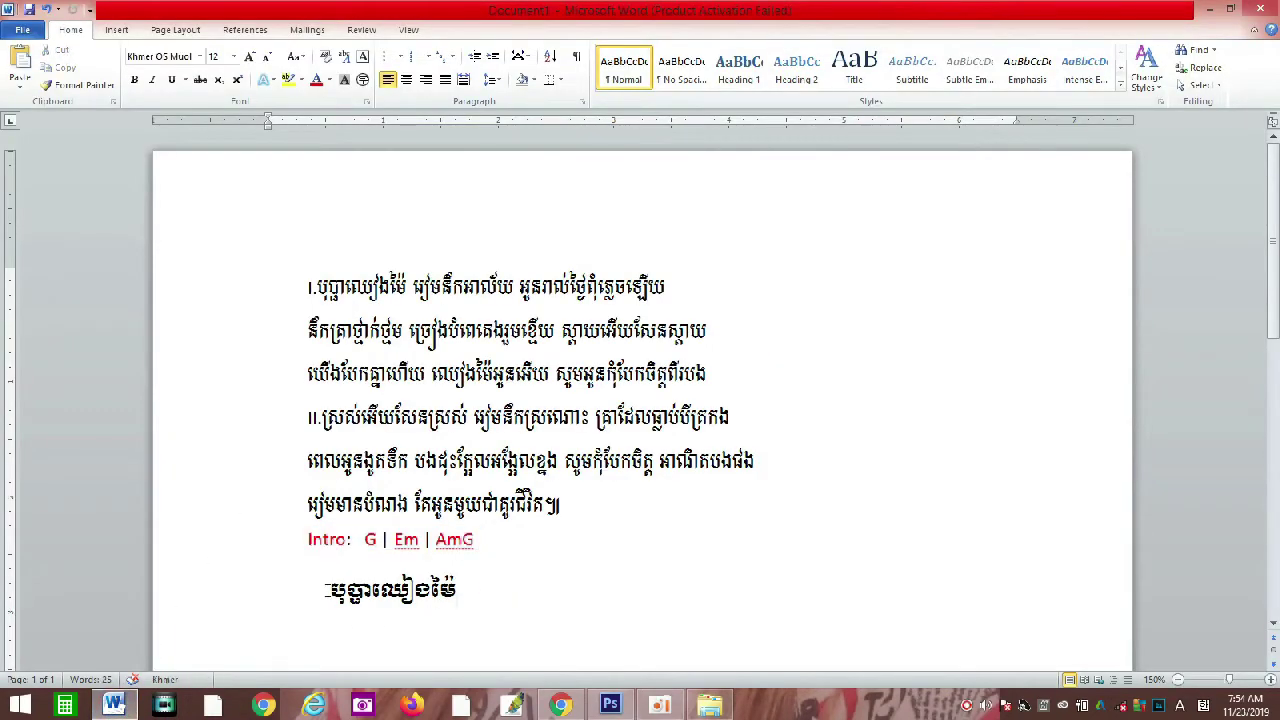
triple_click(325, 590)
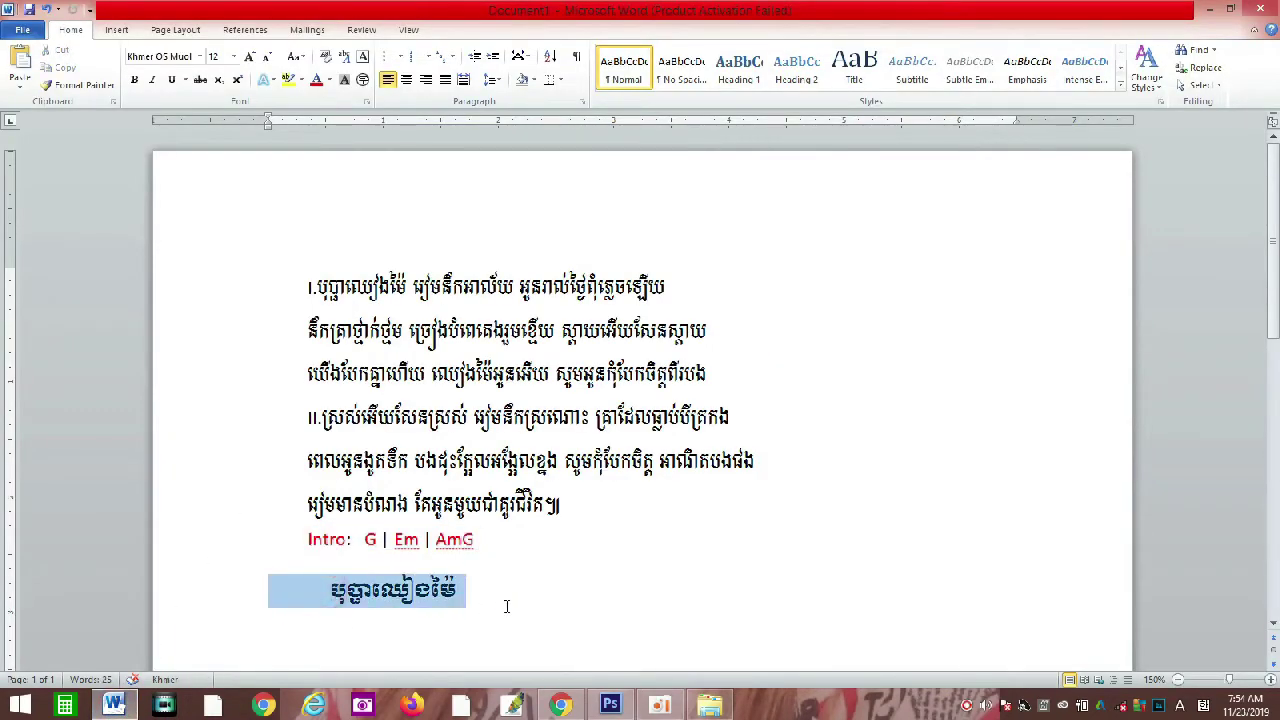
right_click(441, 592)
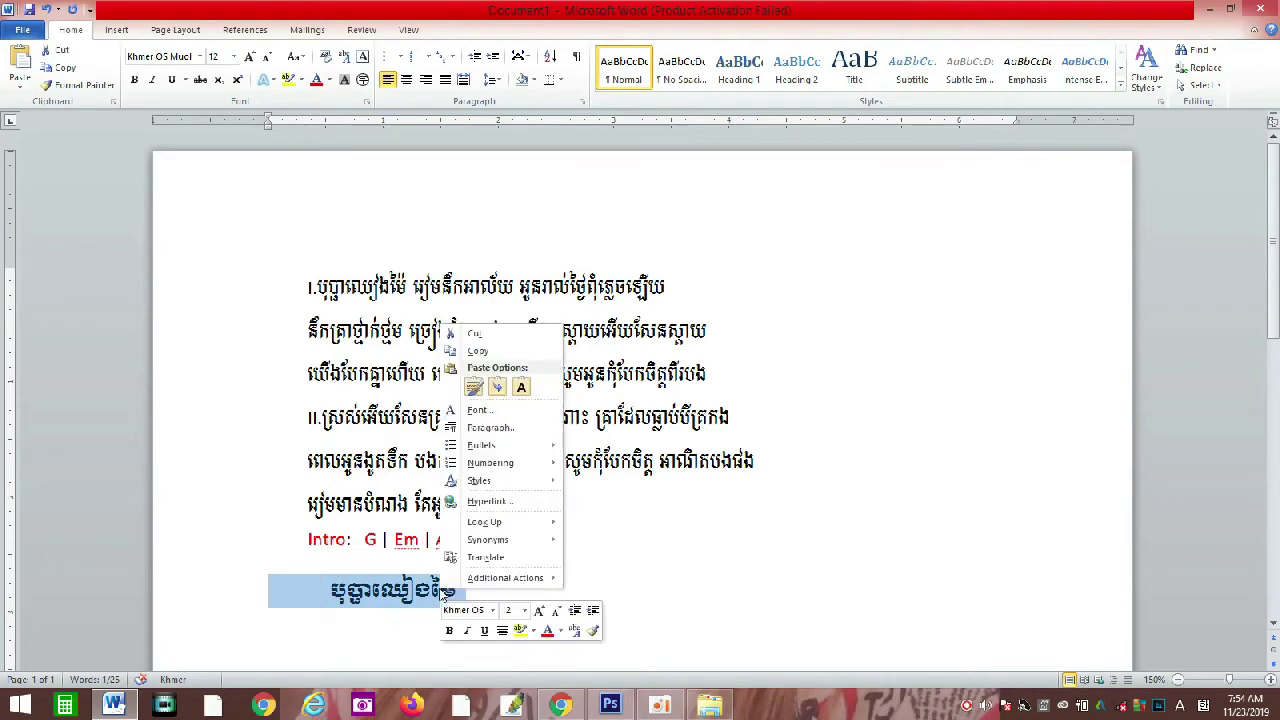
left_click(502, 350)
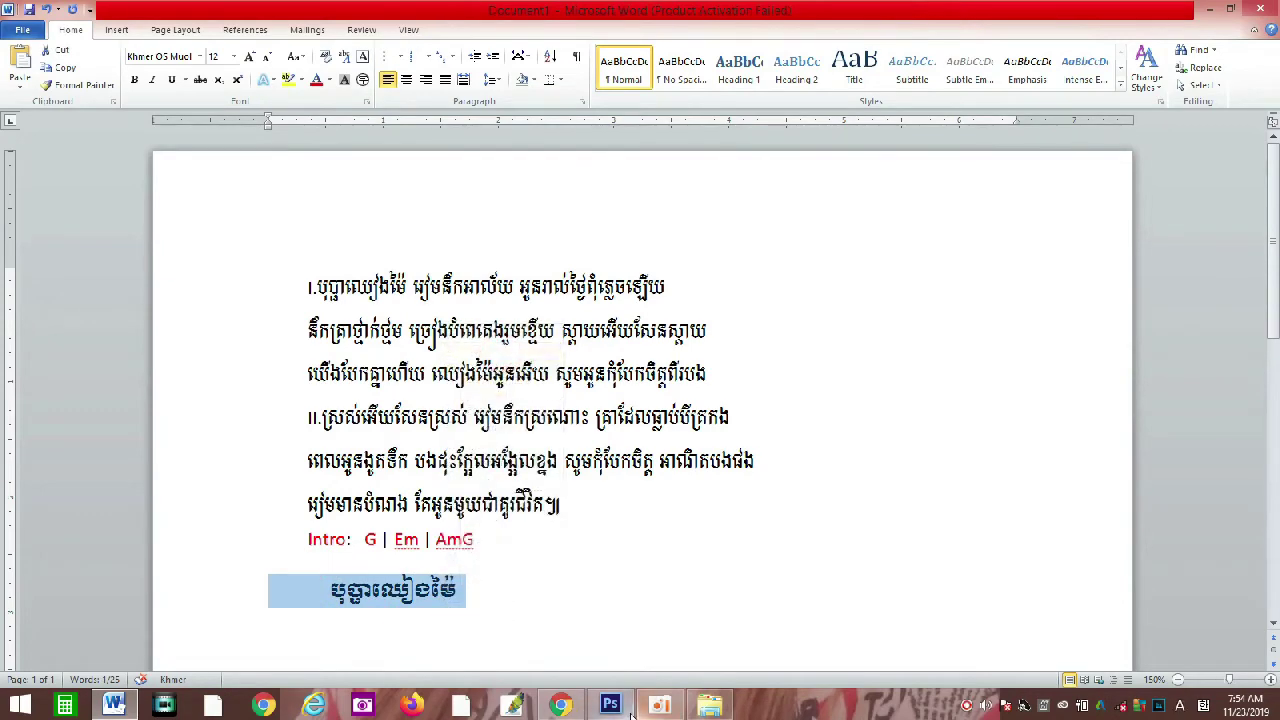
- Switch back to Photoshop and paste the copied song title as a new text layer above the Intro line
left_click(610, 705)
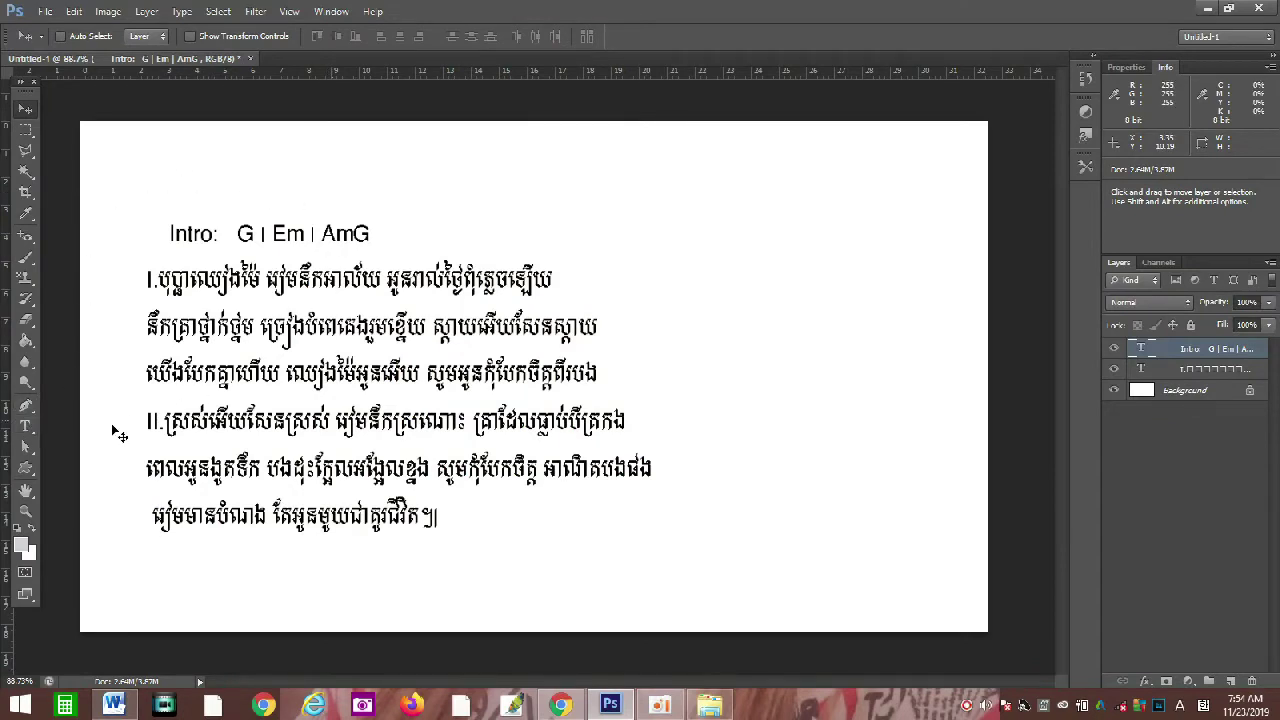
left_click(25, 426)
key("v")
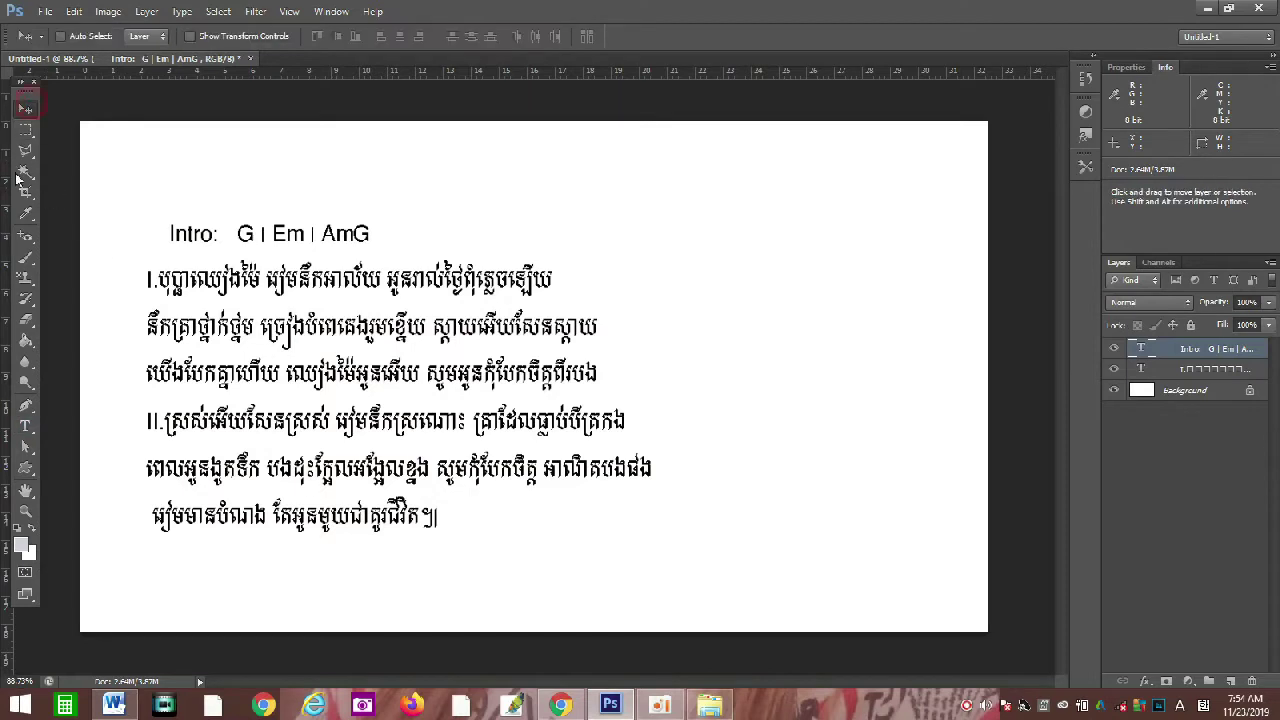
left_click(27, 428)
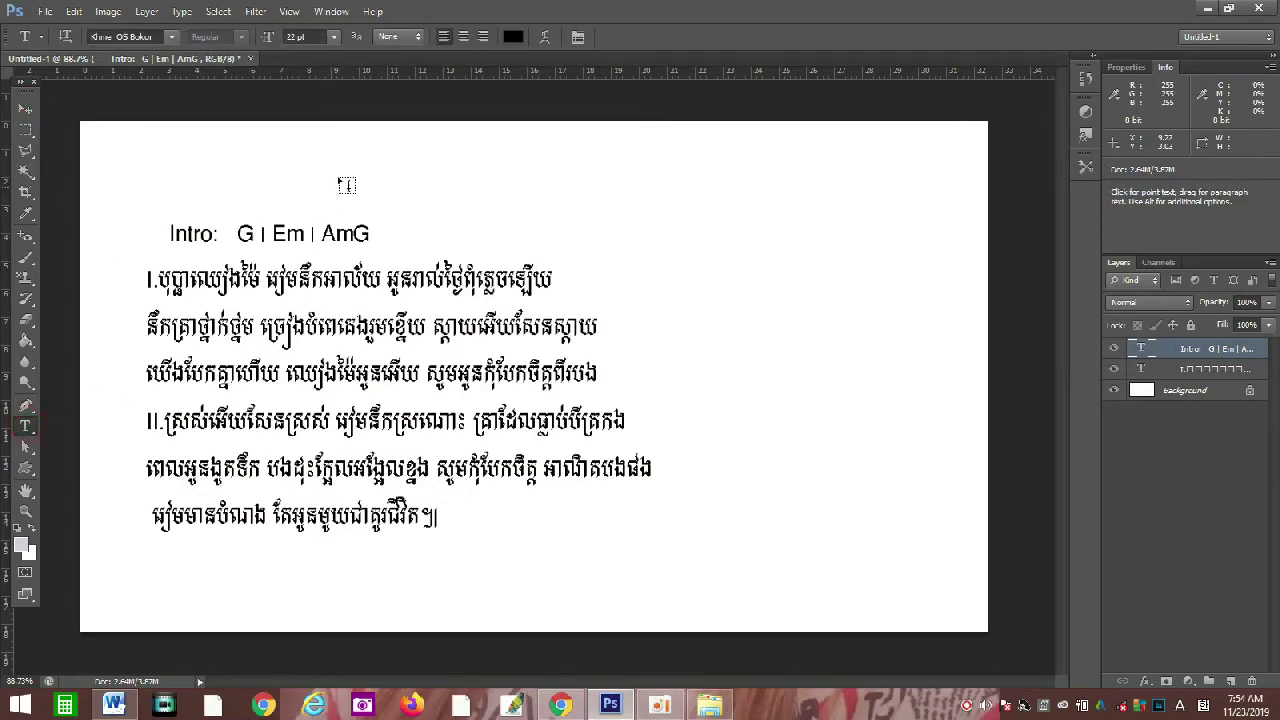
left_click(330, 171)
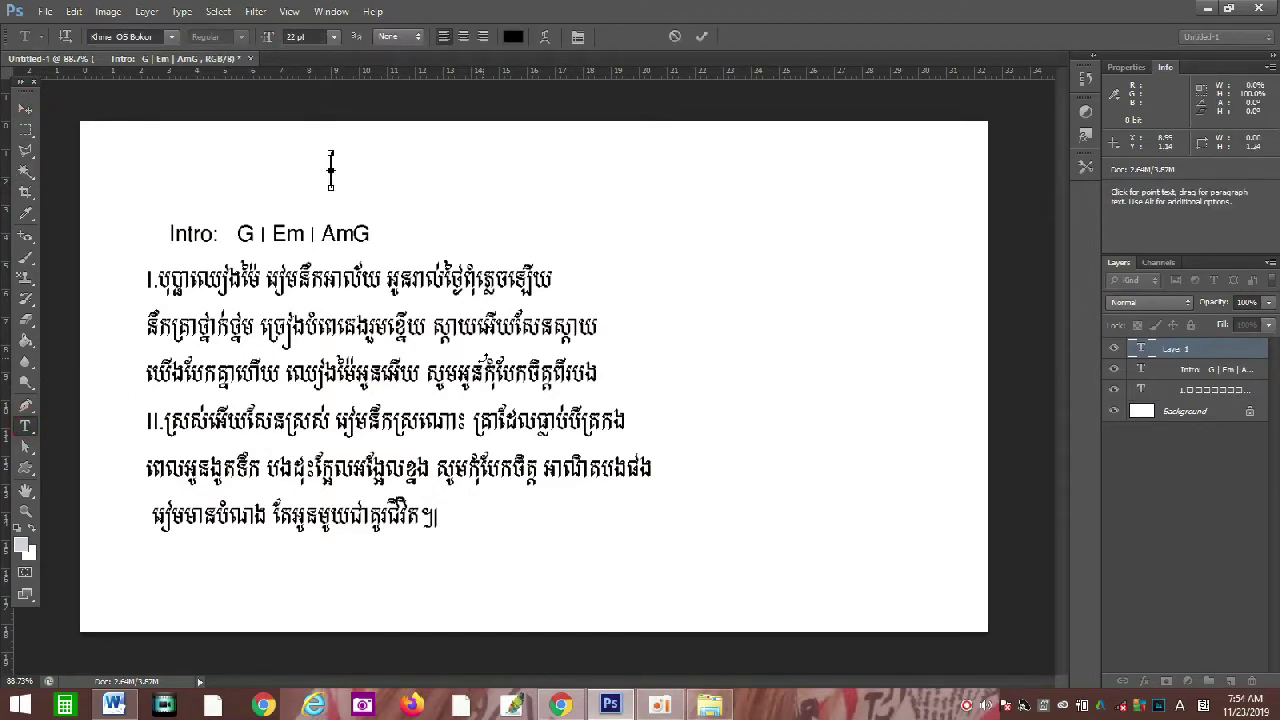
key("ctrl+v")
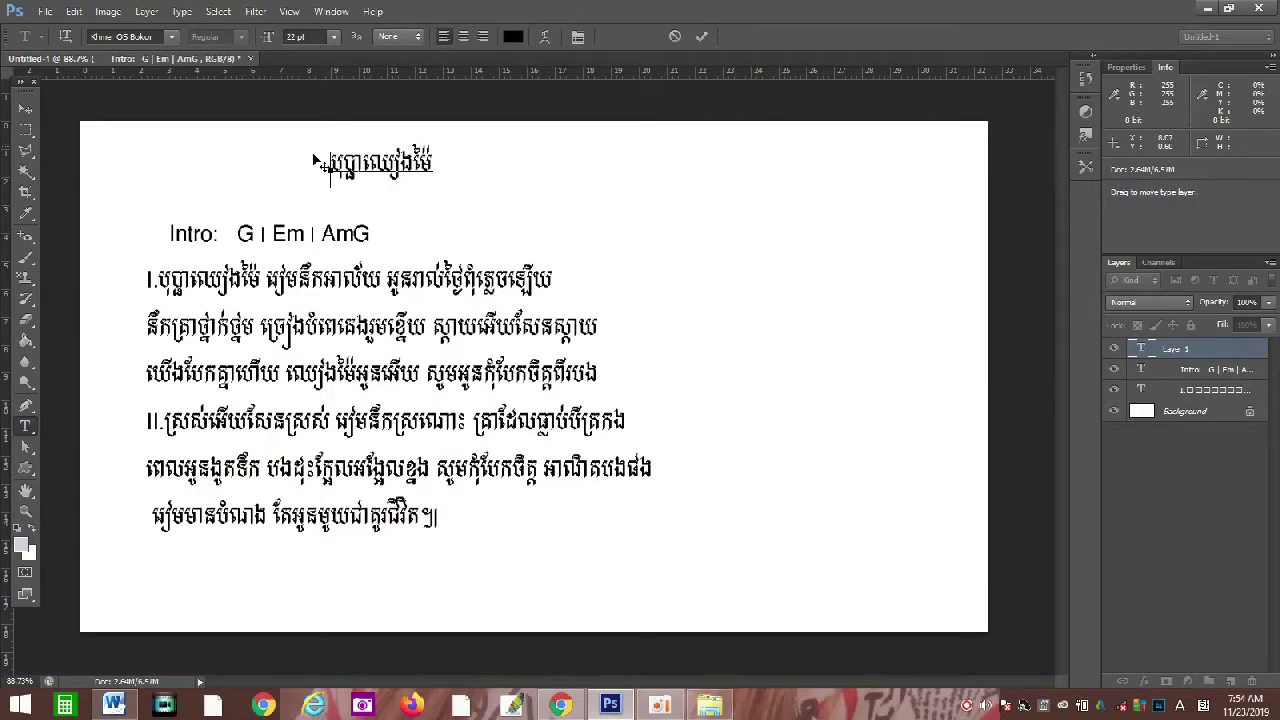
- Set the font size of the whole song title to 48 pt
left_click_drag(328, 162, 437, 178)
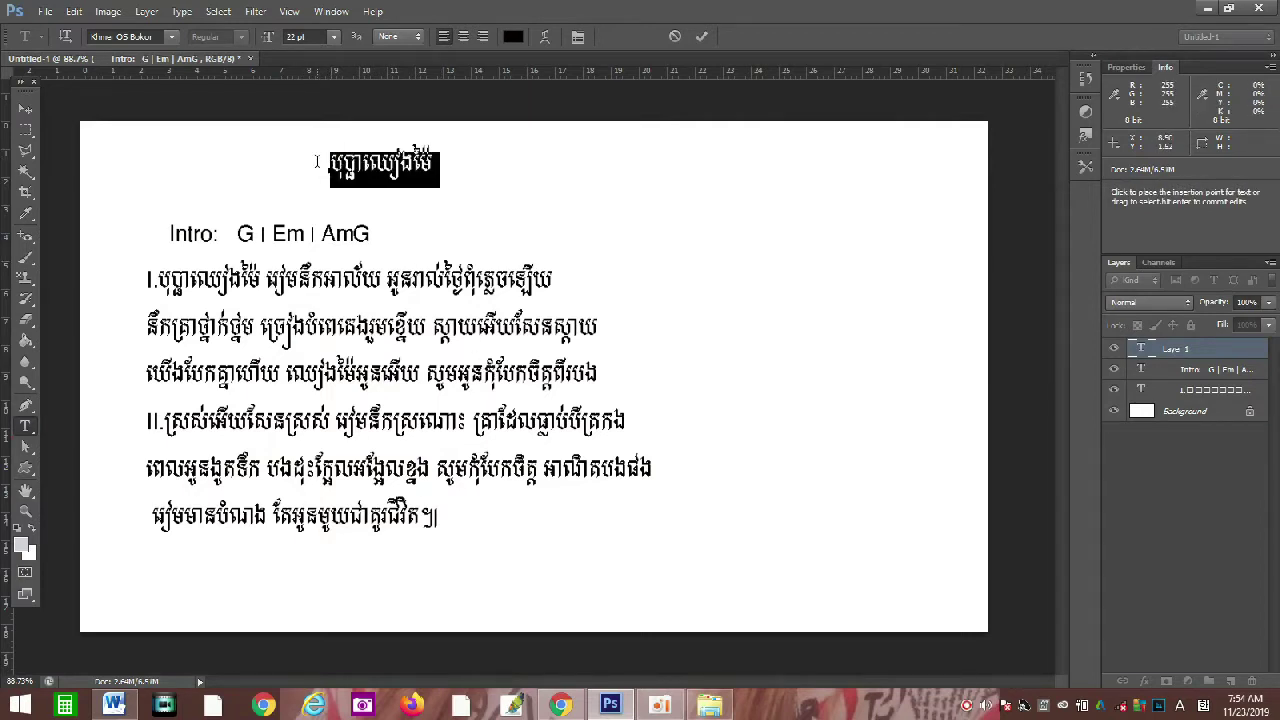
left_click(173, 38)
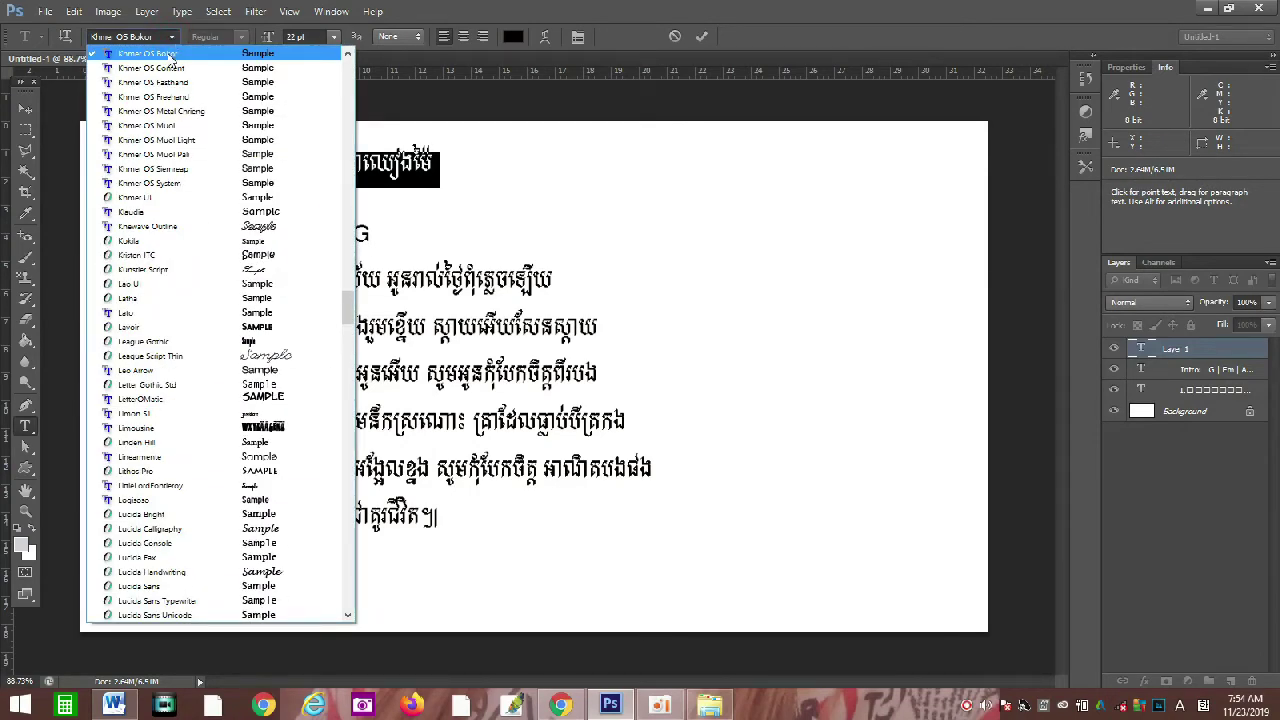
left_click(171, 38)
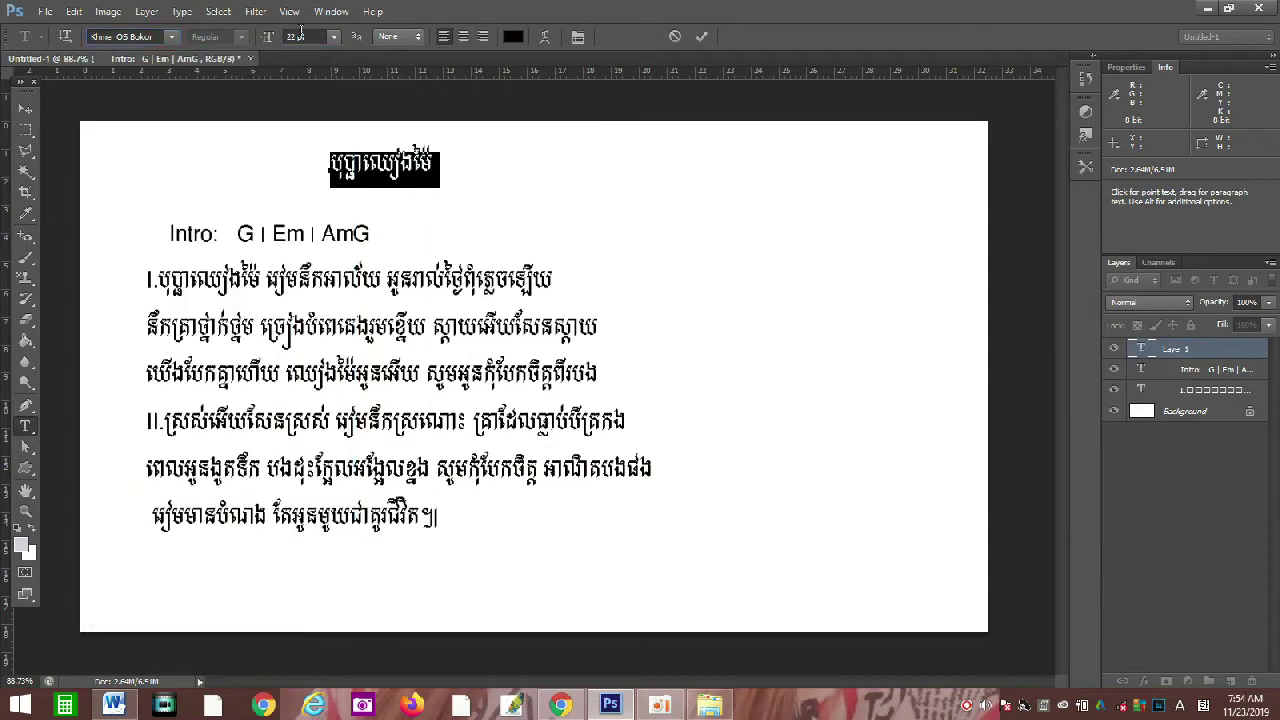
left_click(332, 38)
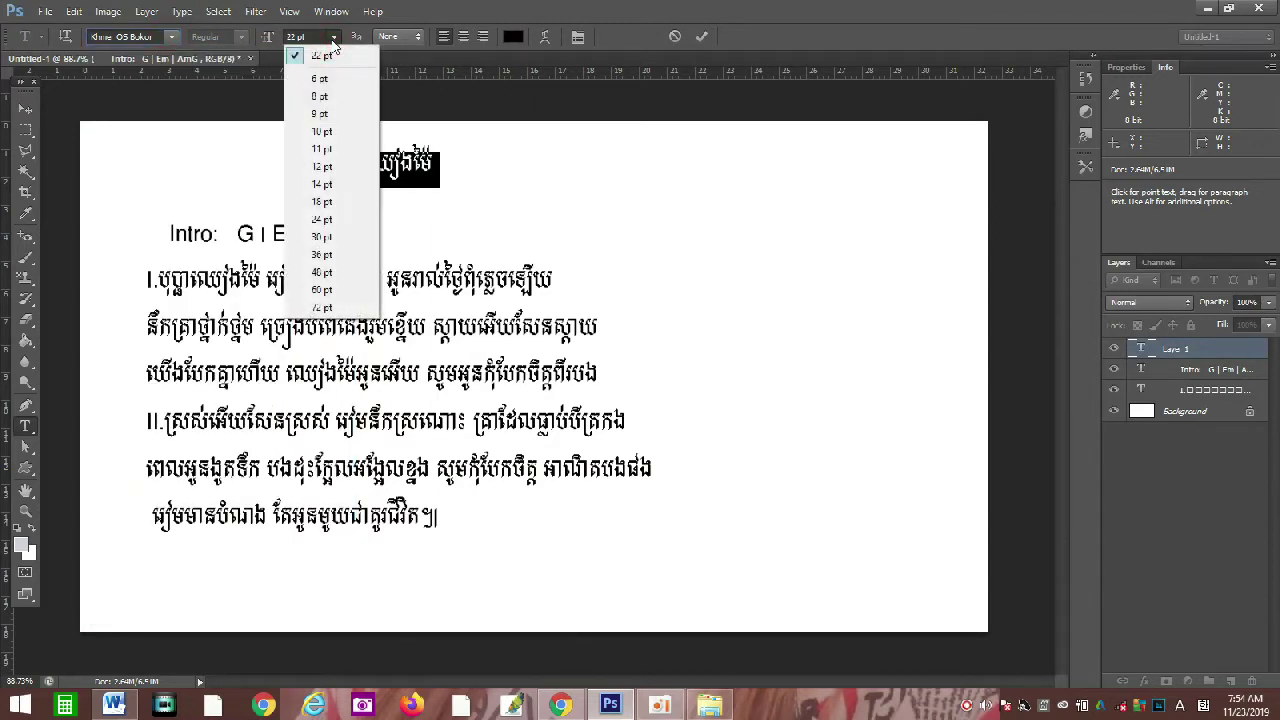
left_click(322, 272)
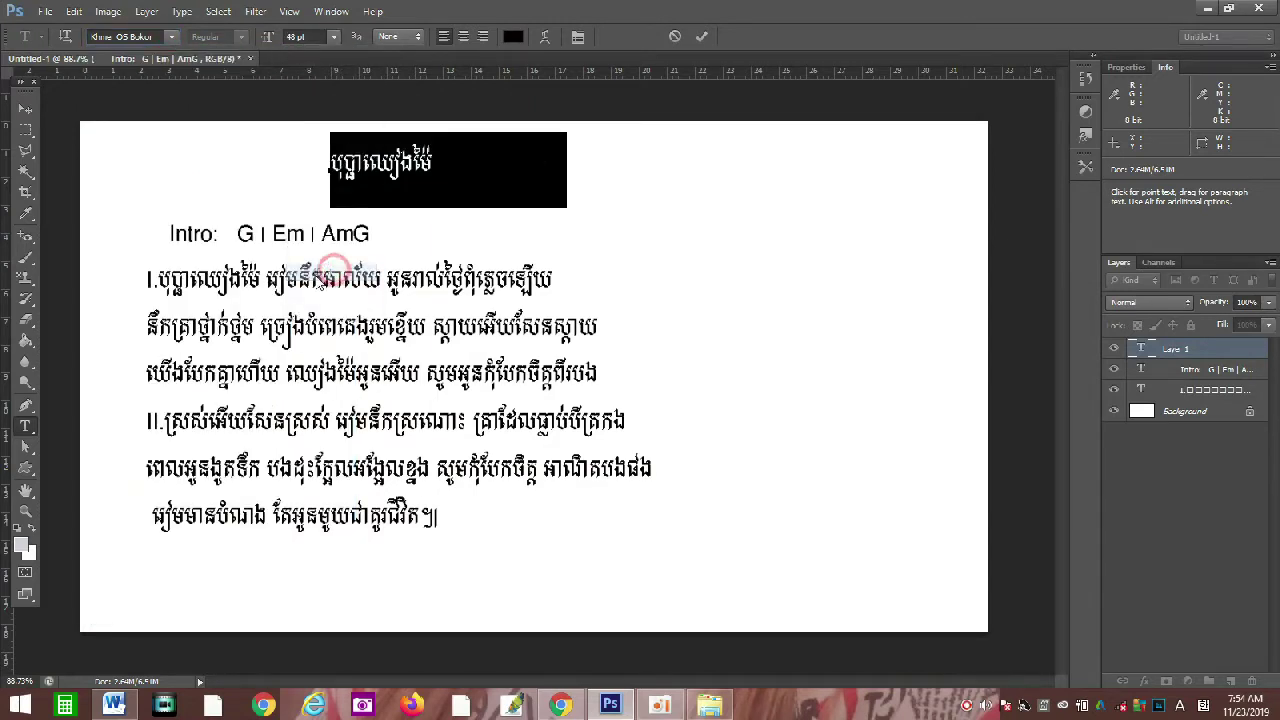
left_click(465, 197)
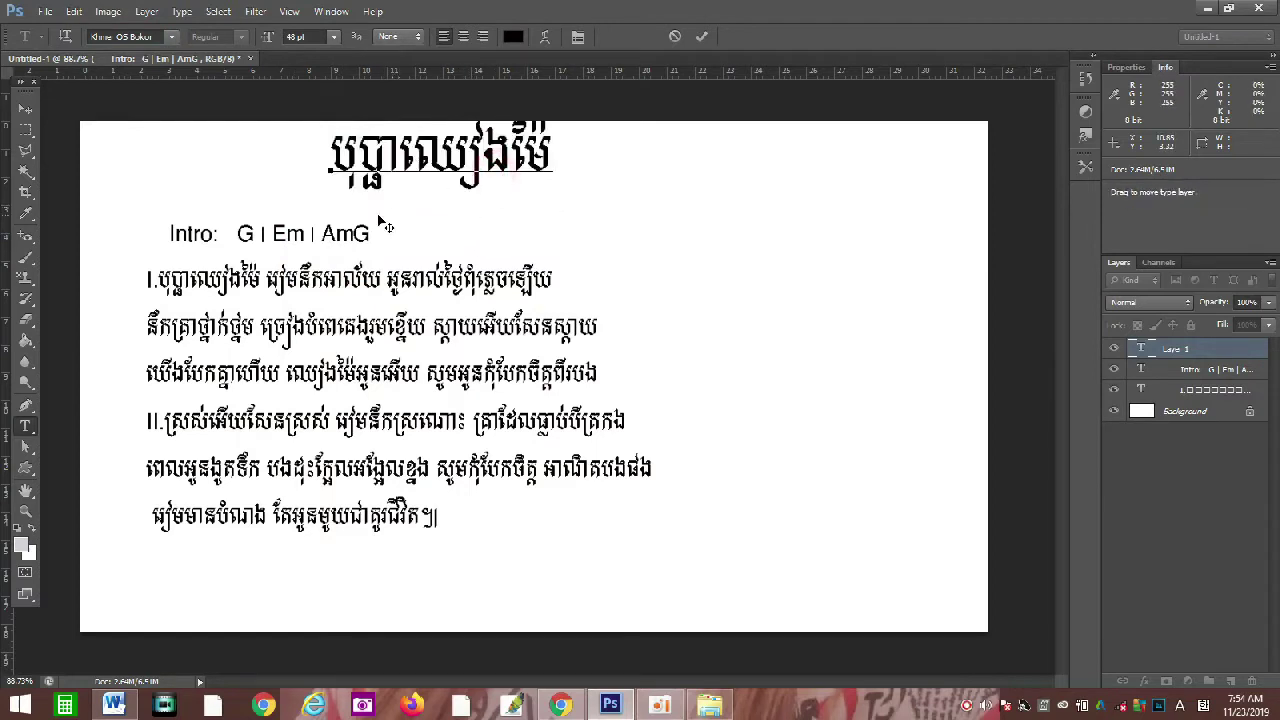
- Set the song title's font to Khmer OS Muol Light and move the title slightly down and left, just above the Intro line
mouse_move(330, 150)
left_mouse_down()
mouse_move(571, 150)
mouse_move(330, 143)
left_mouse_up()
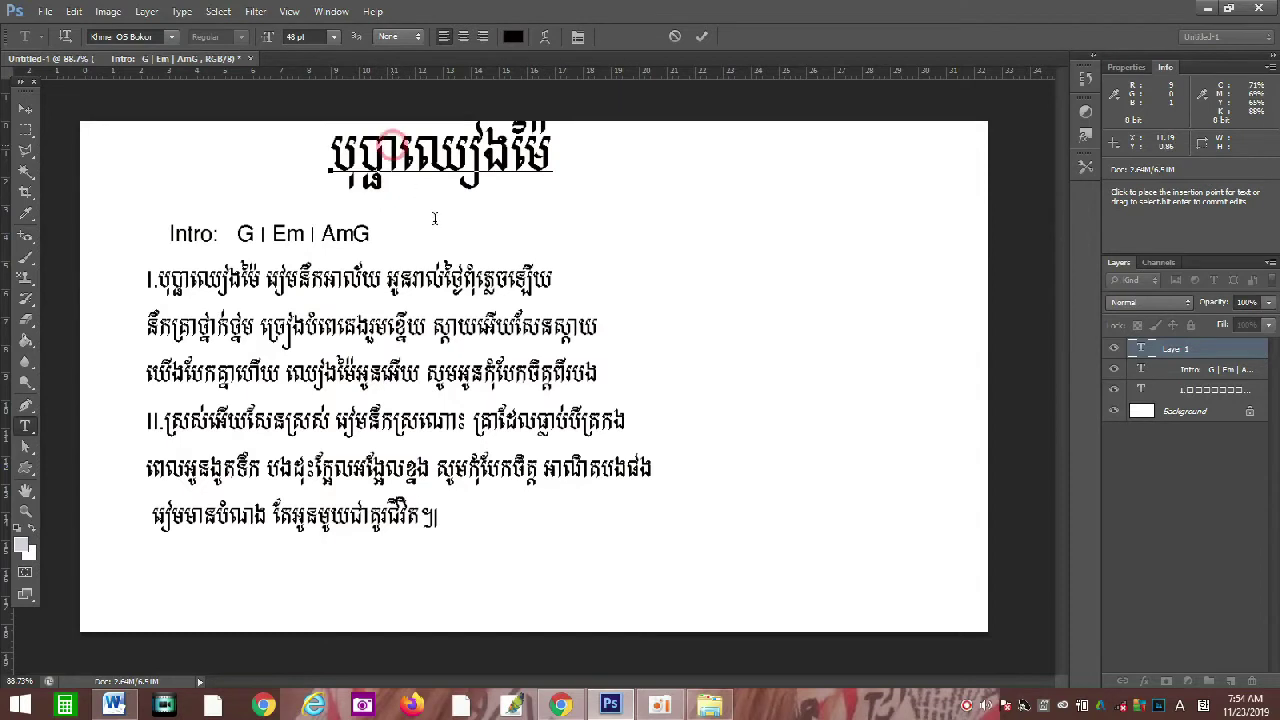
double_click(330, 143)
left_click(330, 143)
double_click(331, 141)
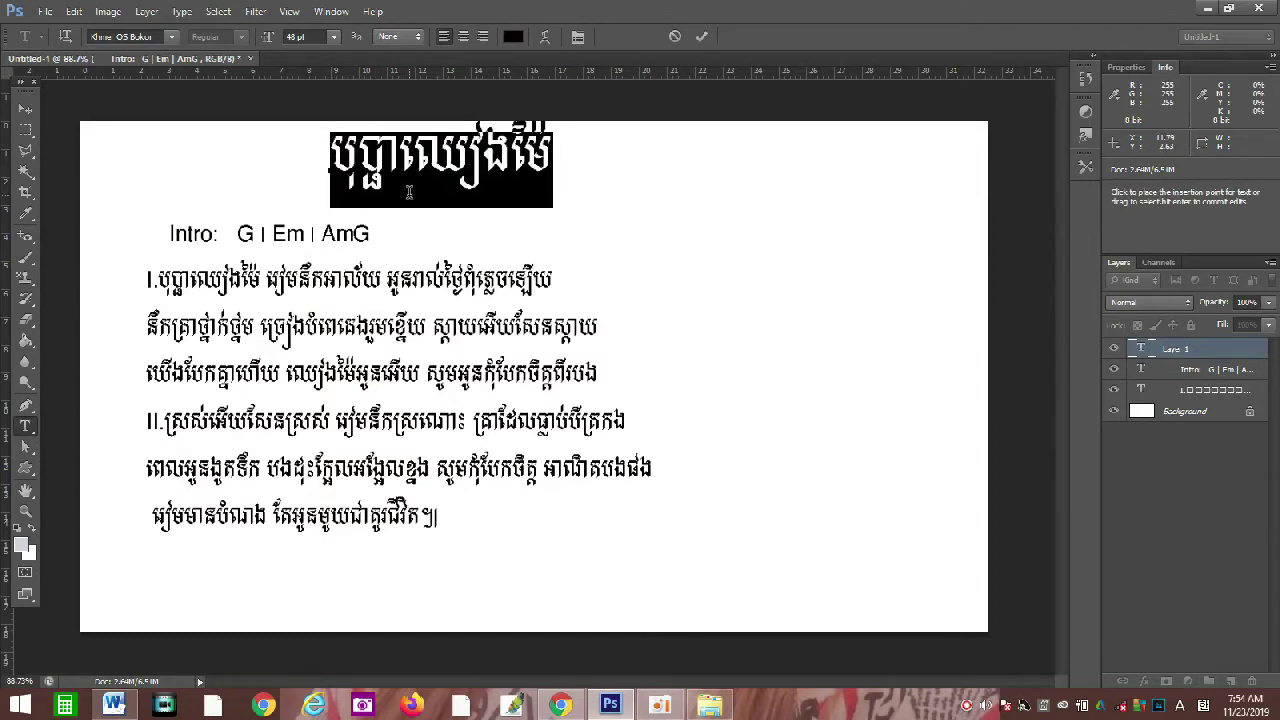
left_click(170, 38)
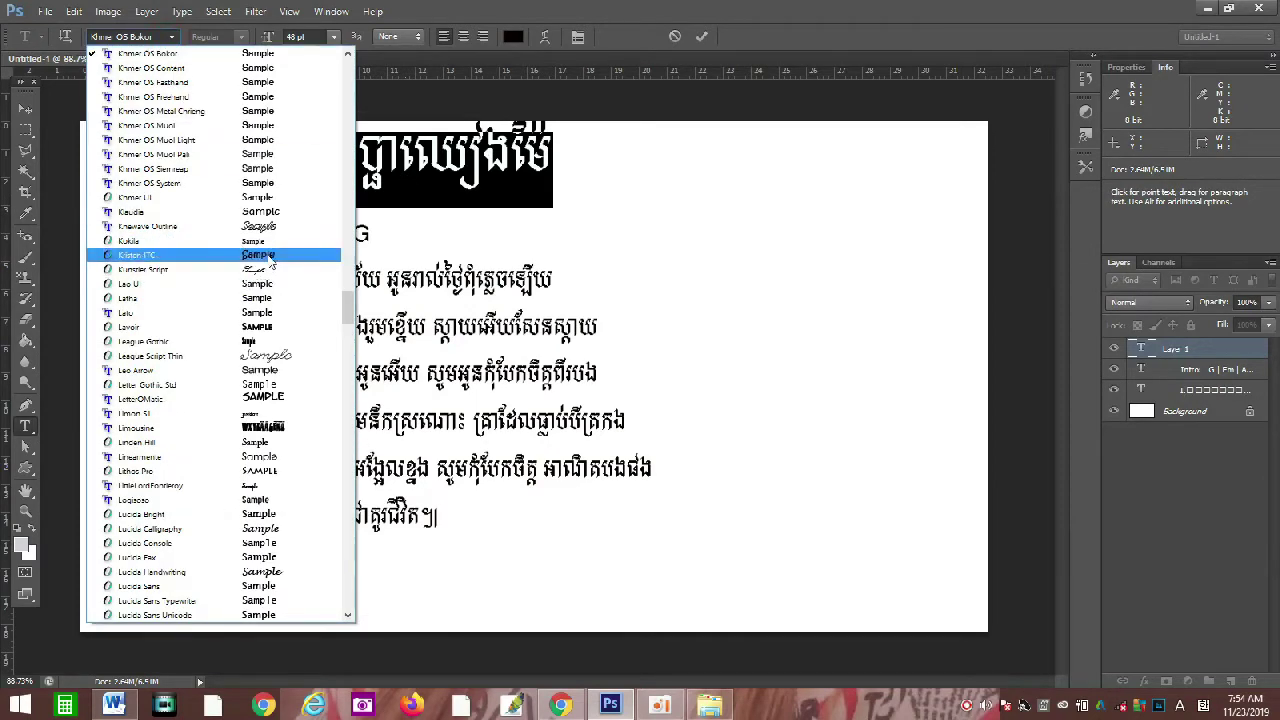
left_click(196, 142)
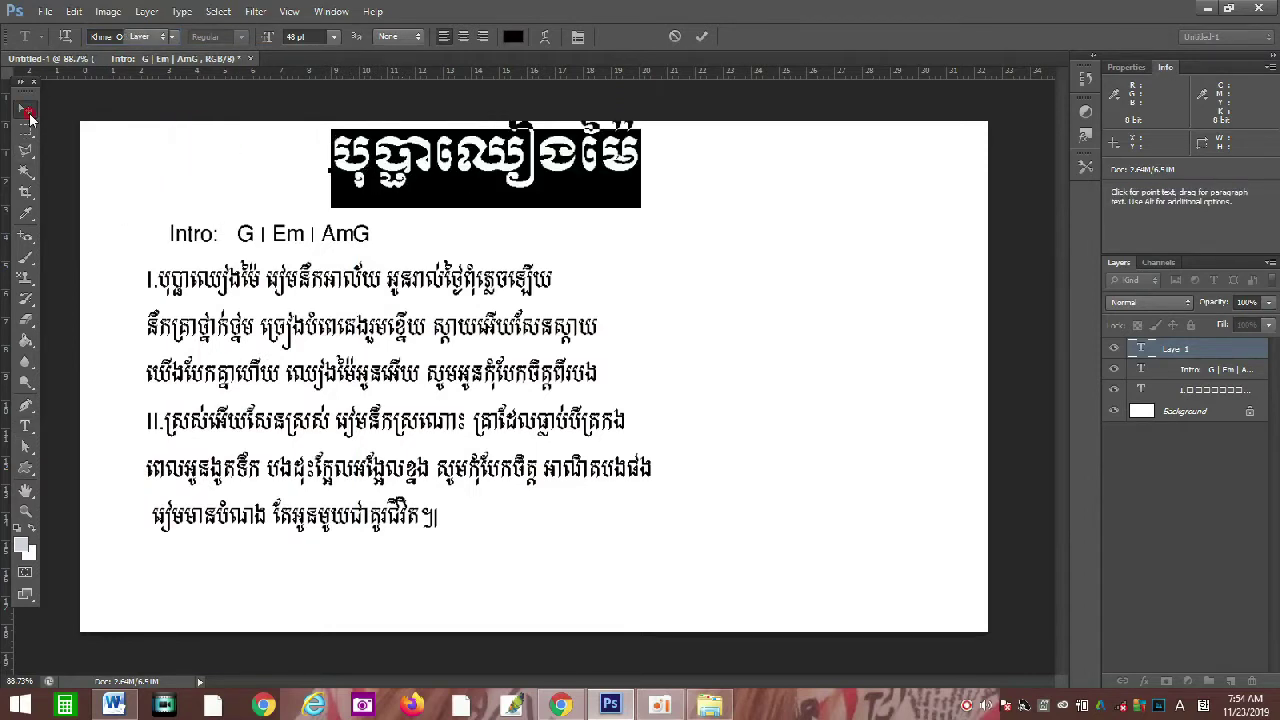
left_click(28, 112)
left_click_drag(436, 163, 413, 186)
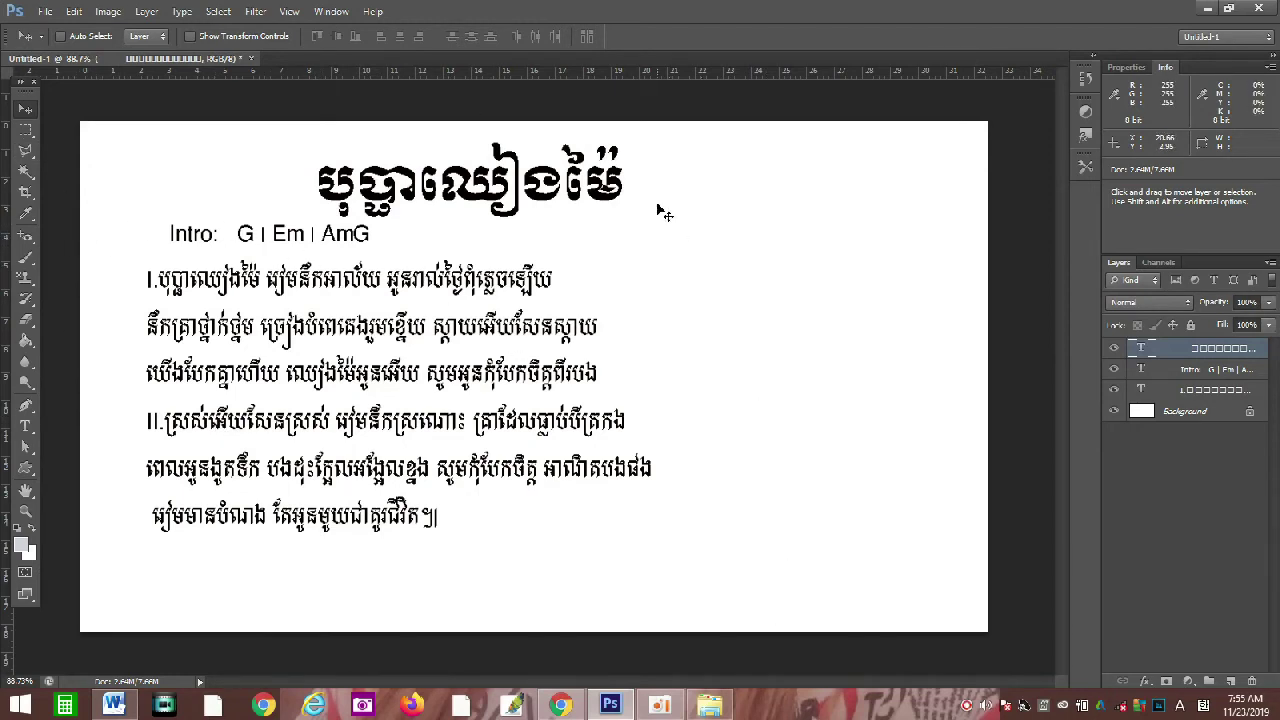
- Open the Kanika14 portrait image from the Photoshop lesson folder
left_click(44, 12)
left_click(65, 46)
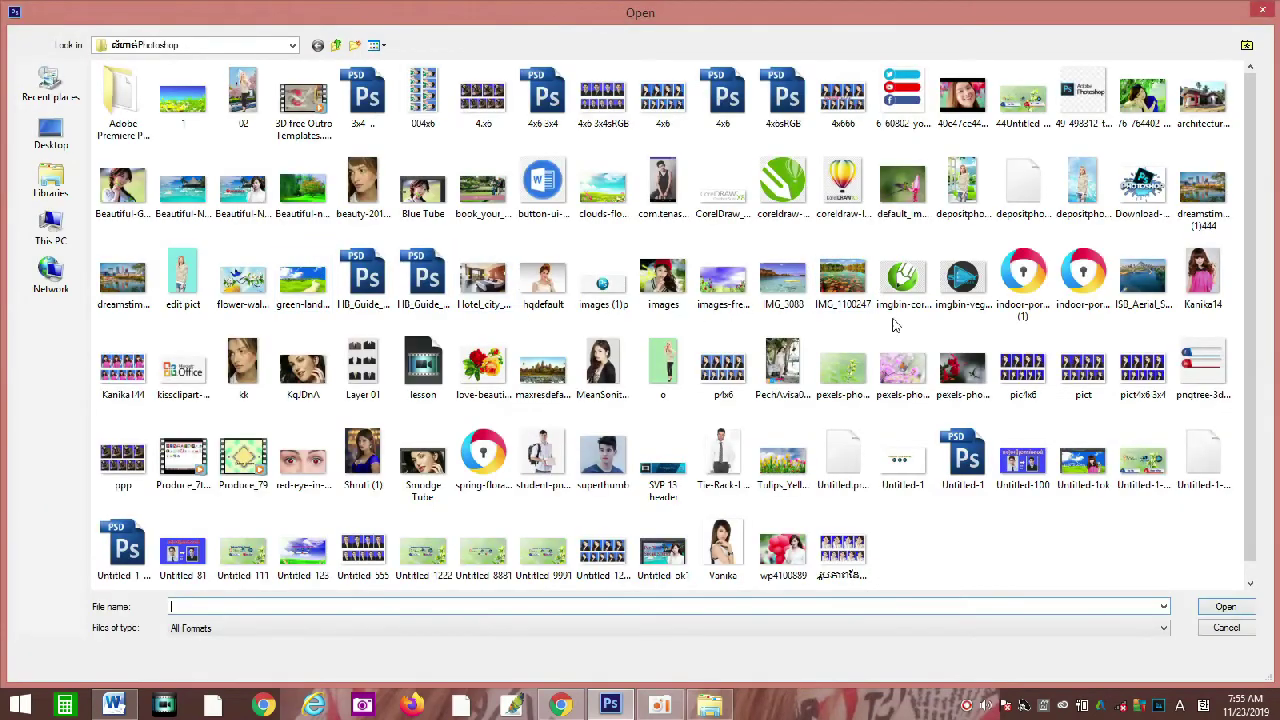
left_click(1202, 275)
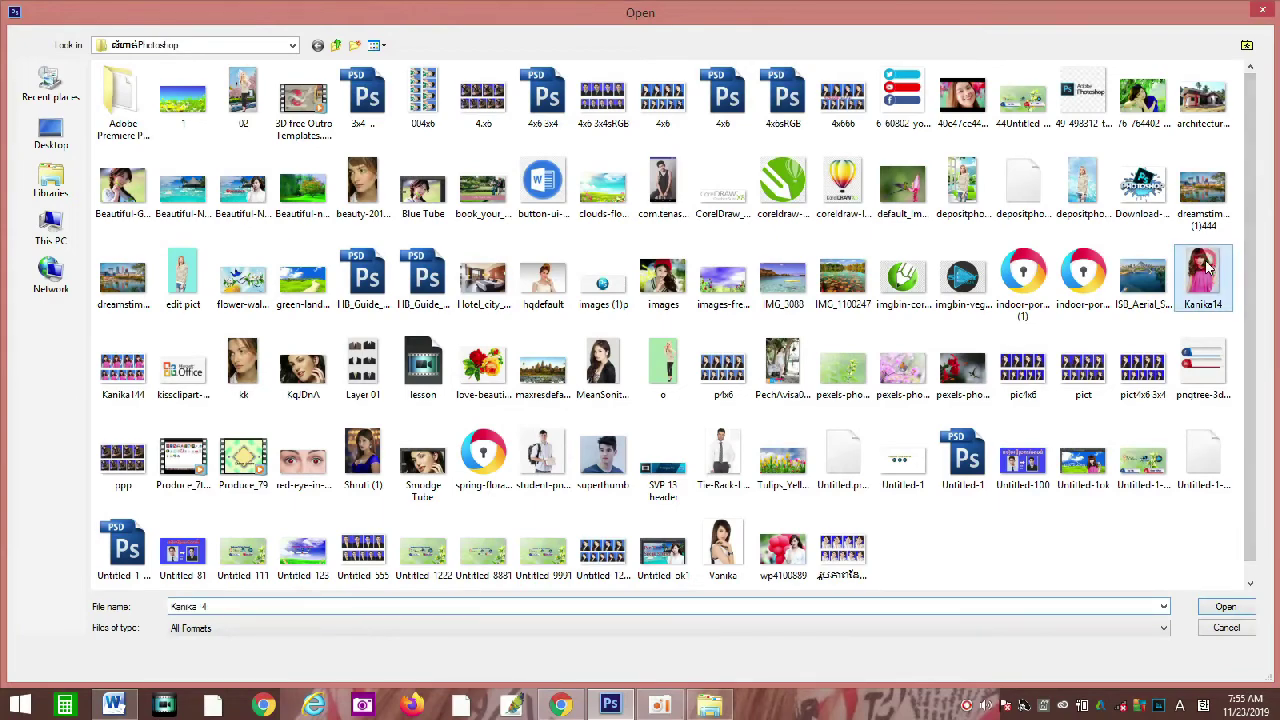
double_click(1202, 275)
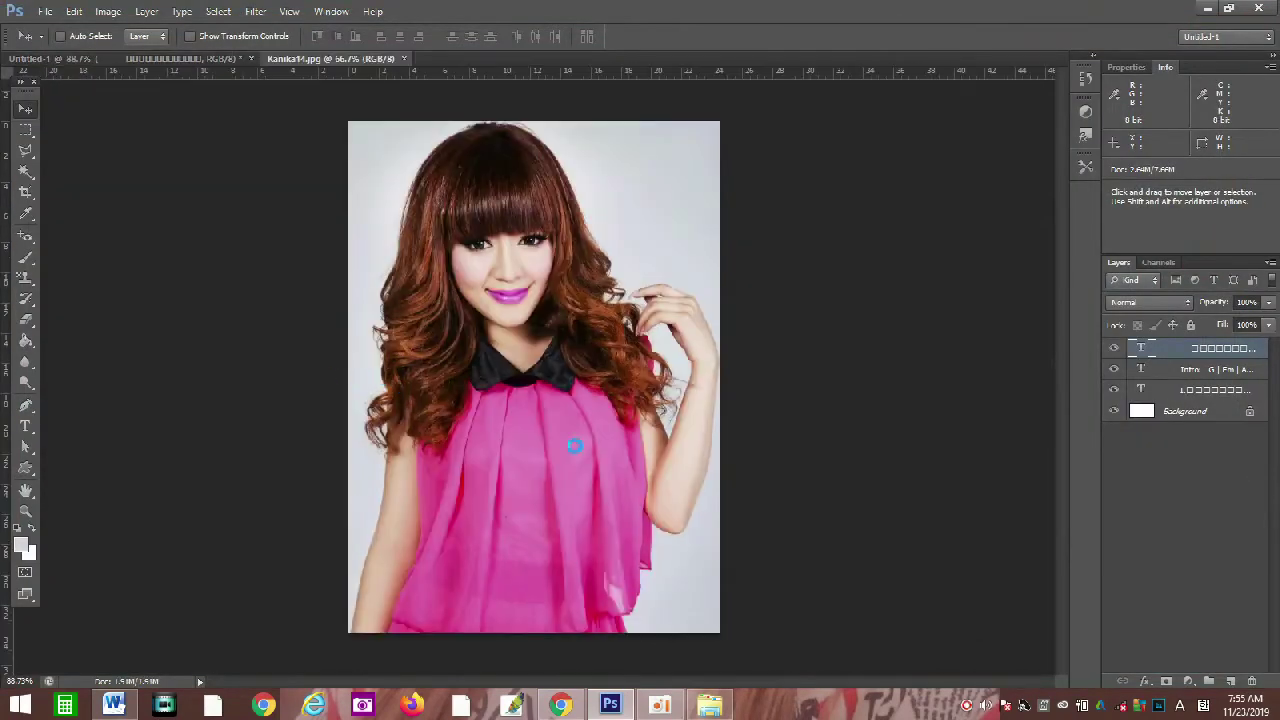
- Select the whole grey background around the woman with the Magic Wand and invert the selection
left_click(26, 171)
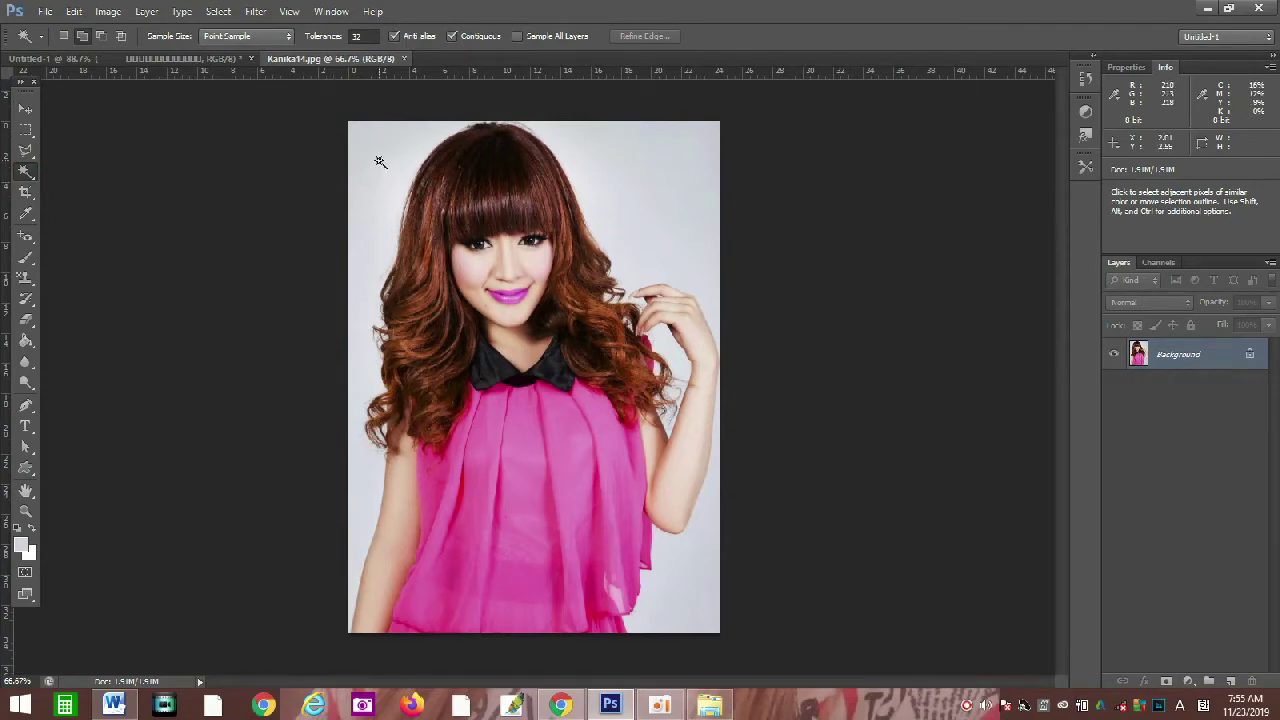
right_click(28, 173)
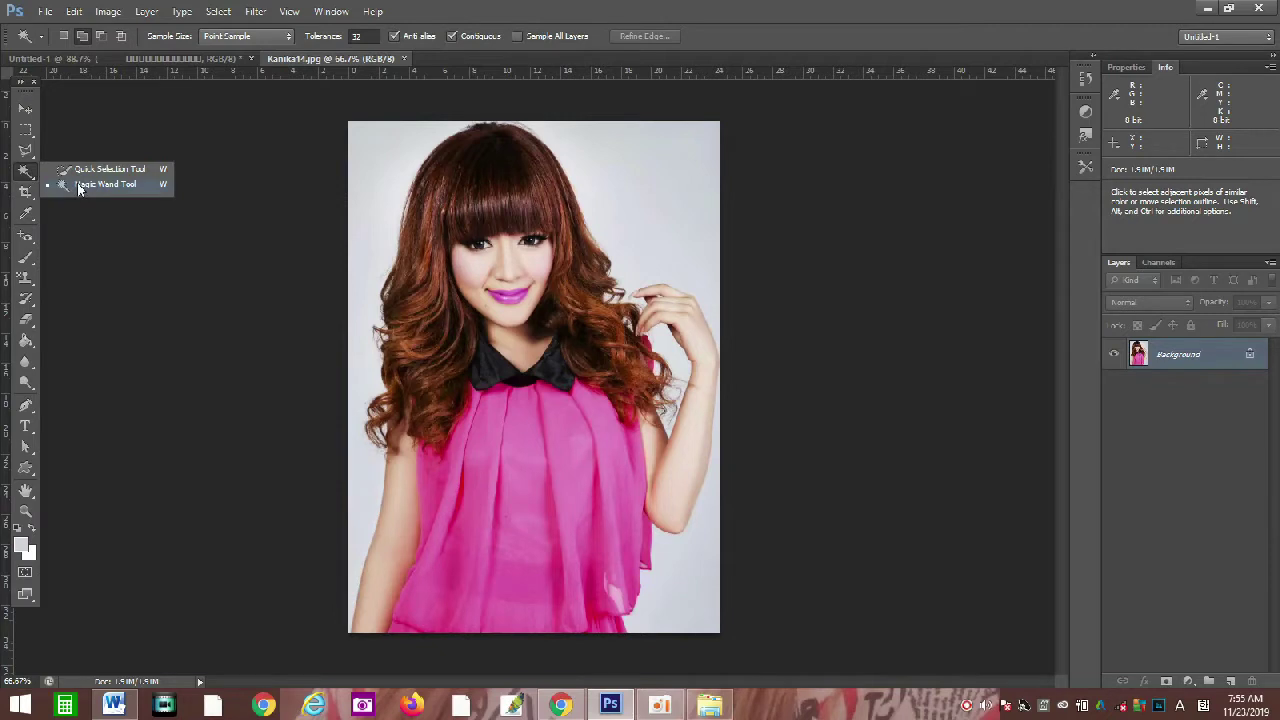
left_click(80, 188)
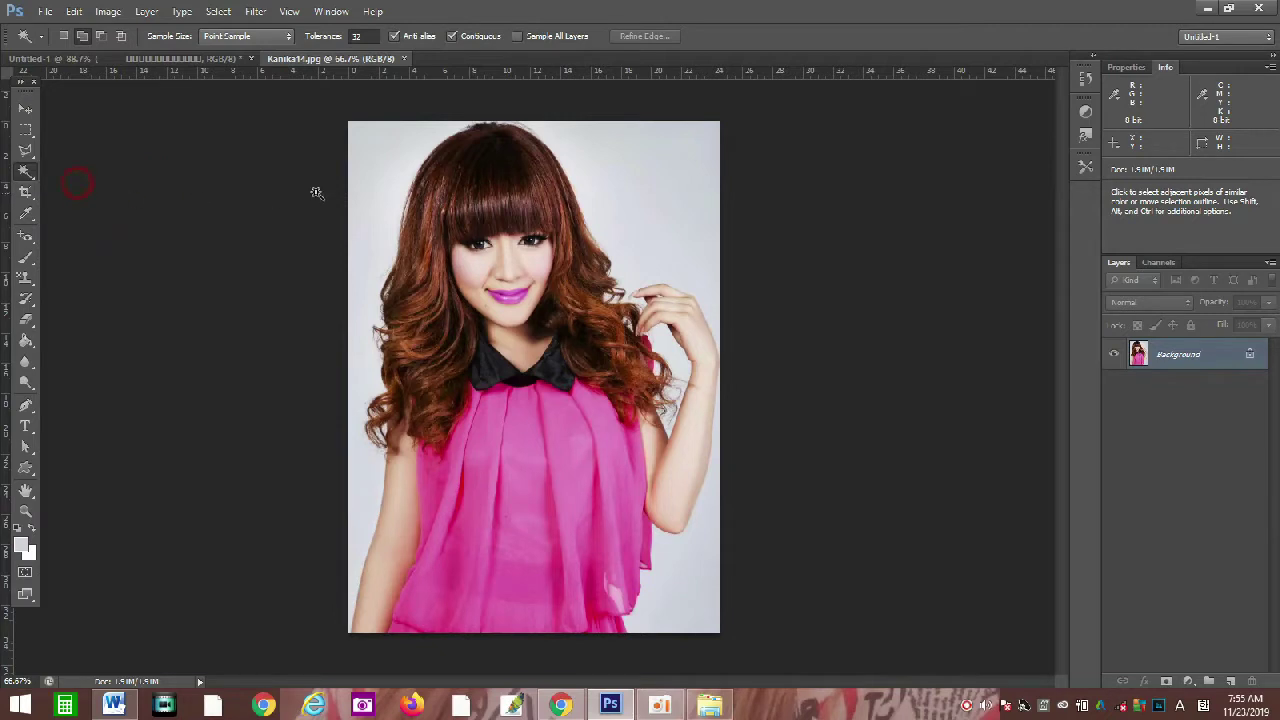
left_click(383, 163)
left_click(634, 150, "shift")
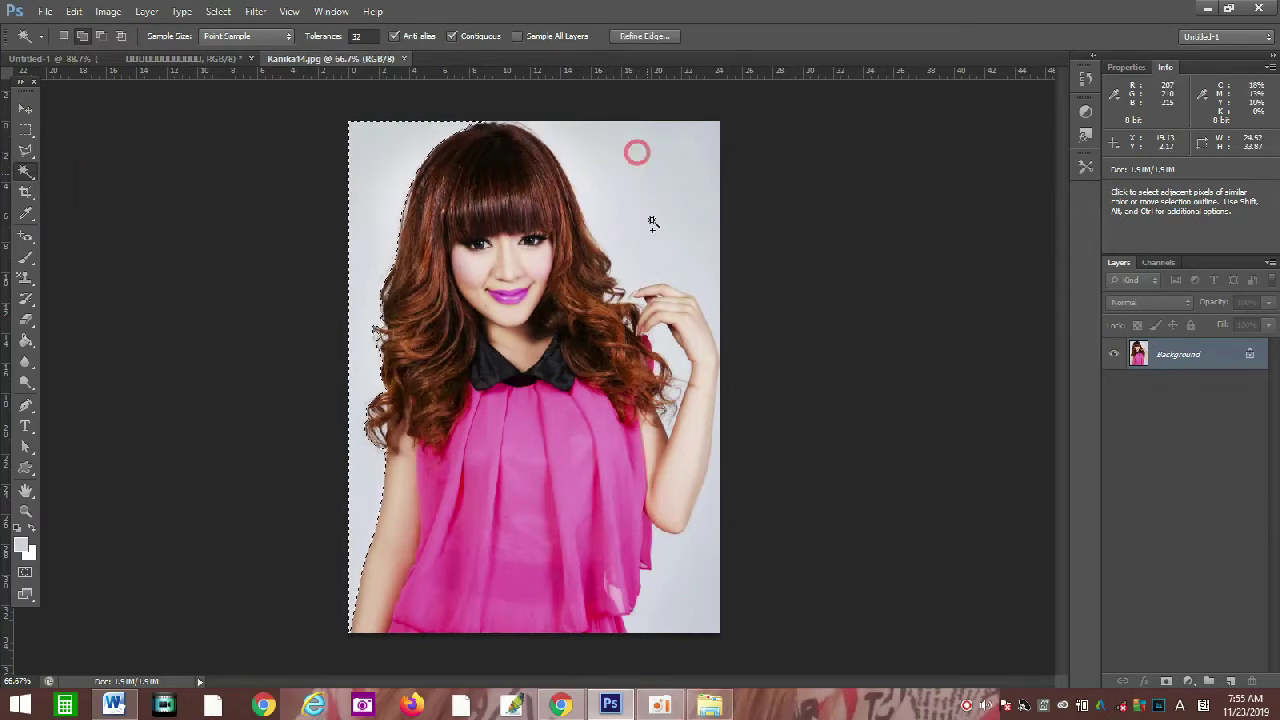
left_click(701, 563, "shift")
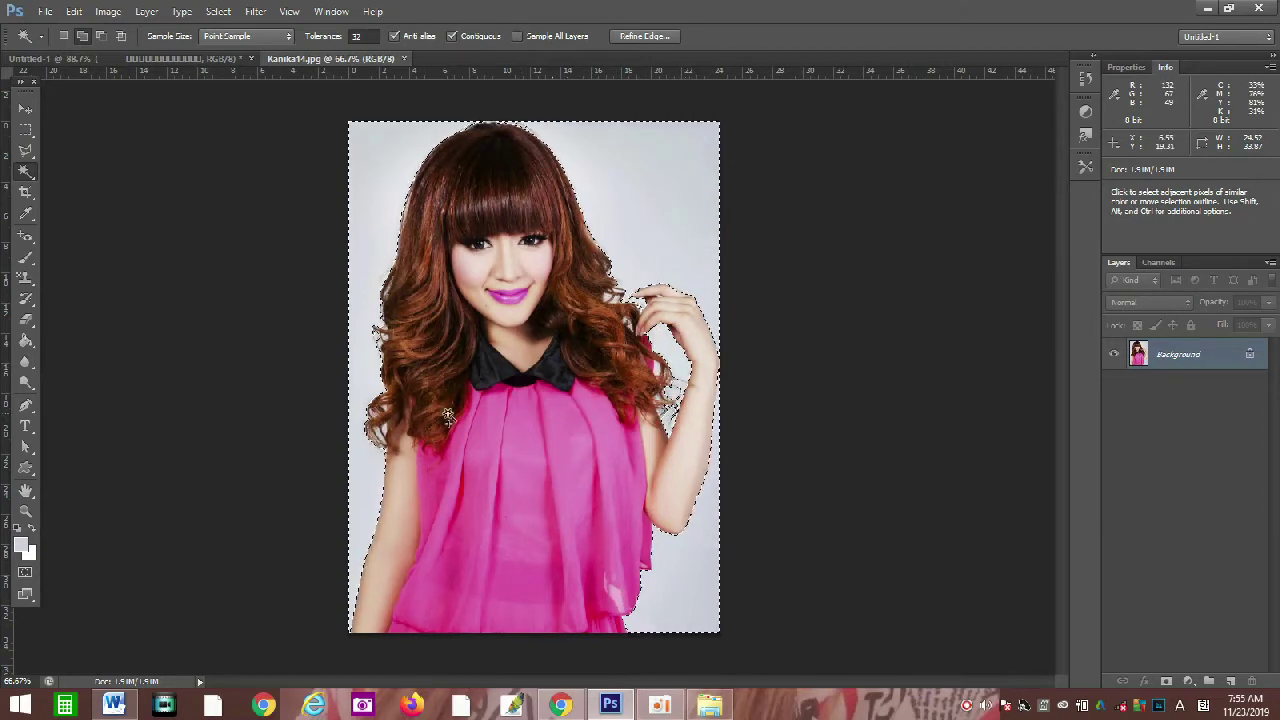
left_click(214, 14)
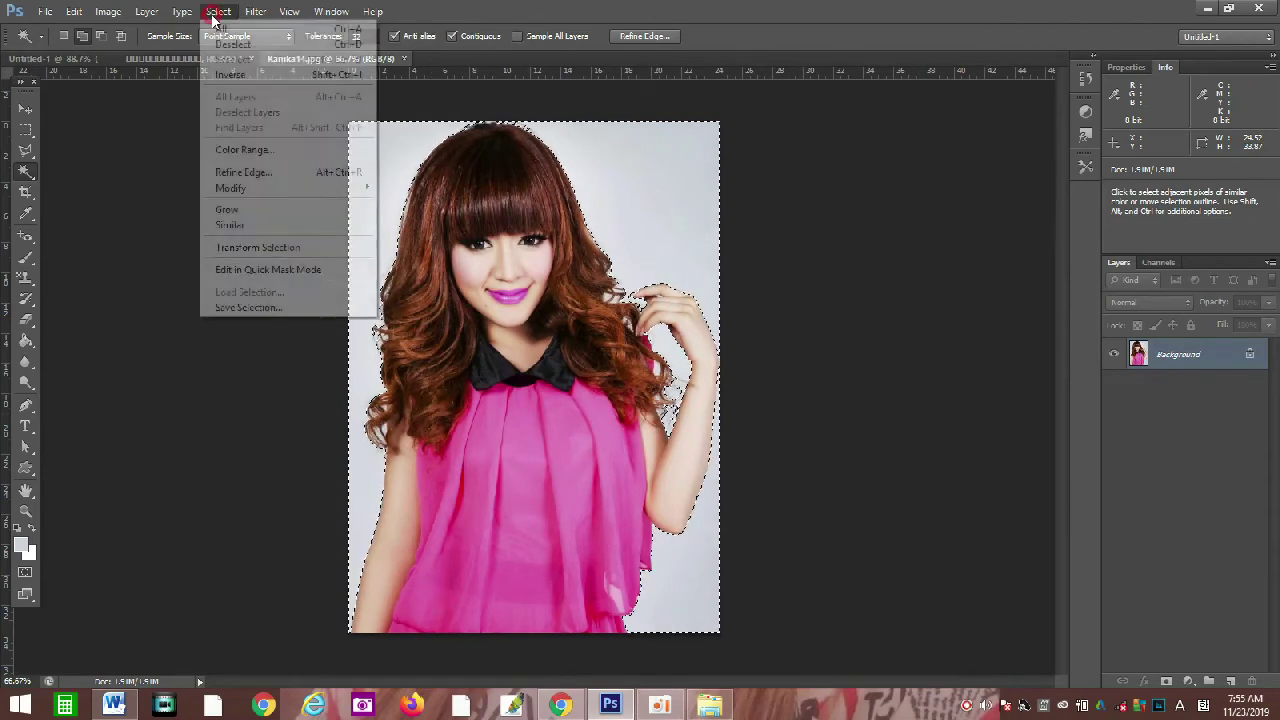
left_click(255, 80)
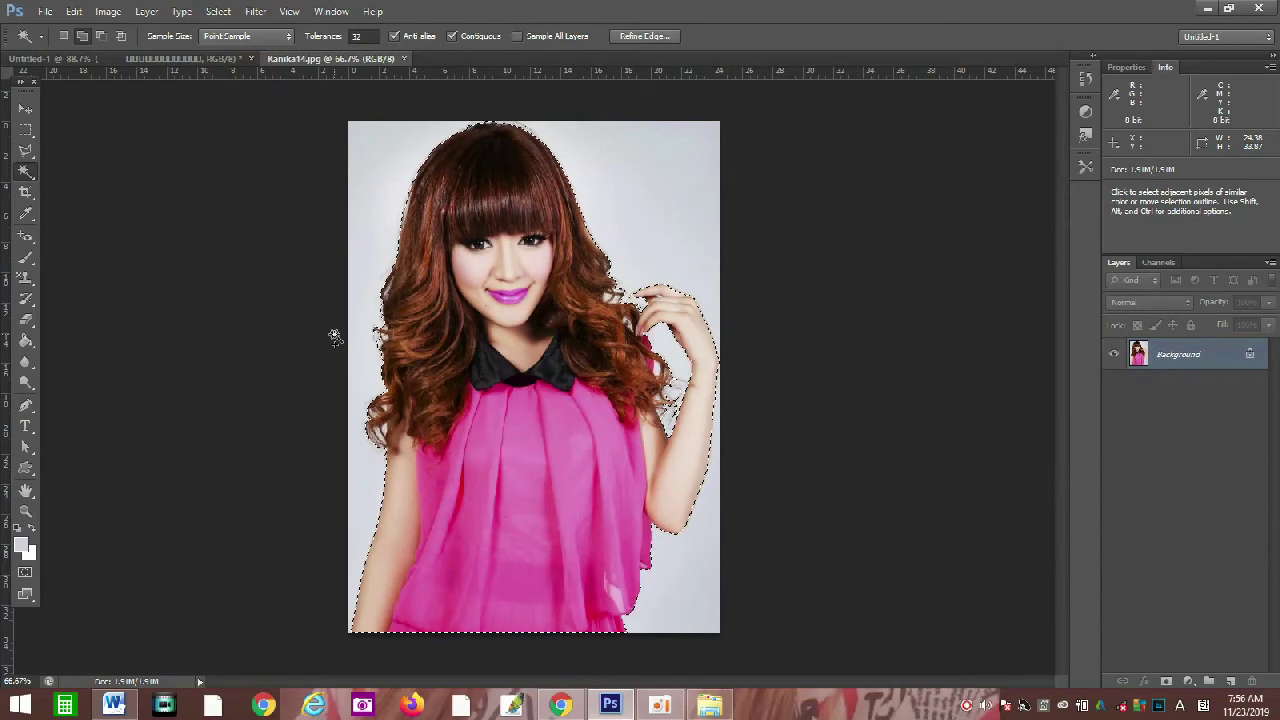
- Open Refine Edge for the selection of the woman with the view mode on Overlay
left_click(645, 36)
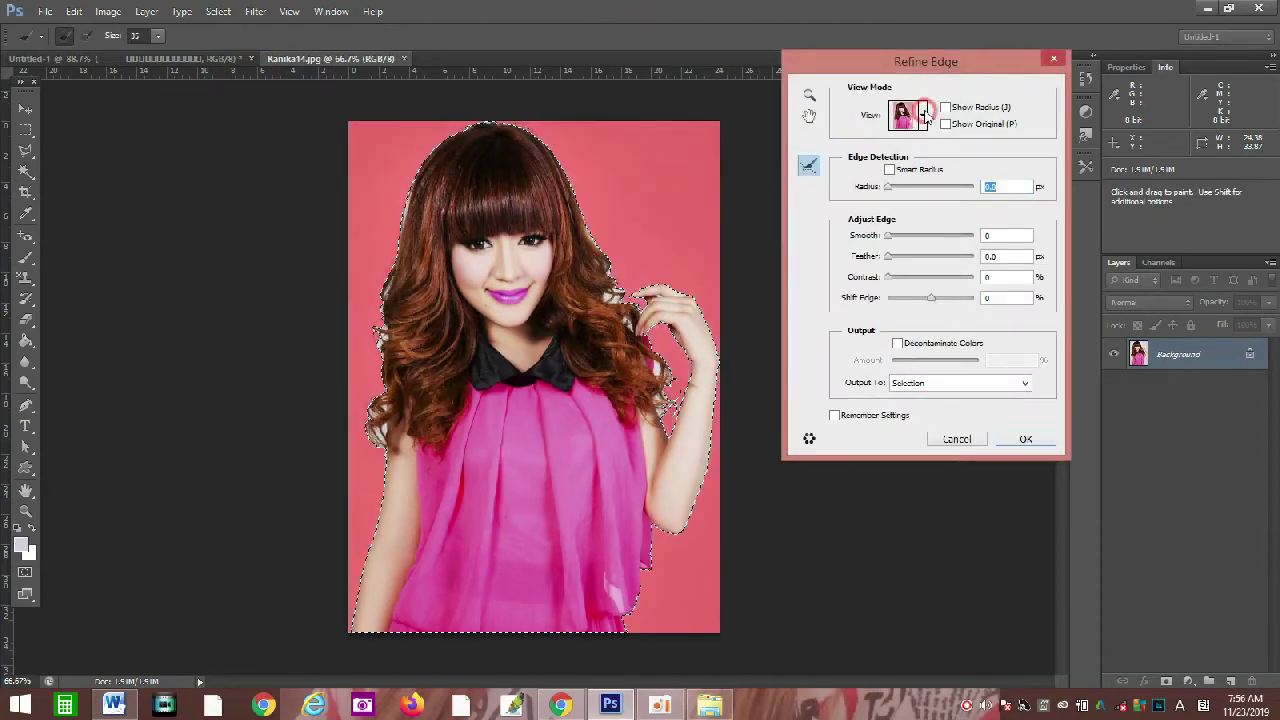
left_click(923, 113)
key("r")
left_click(923, 115)
left_click(923, 115)
left_click(924, 117)
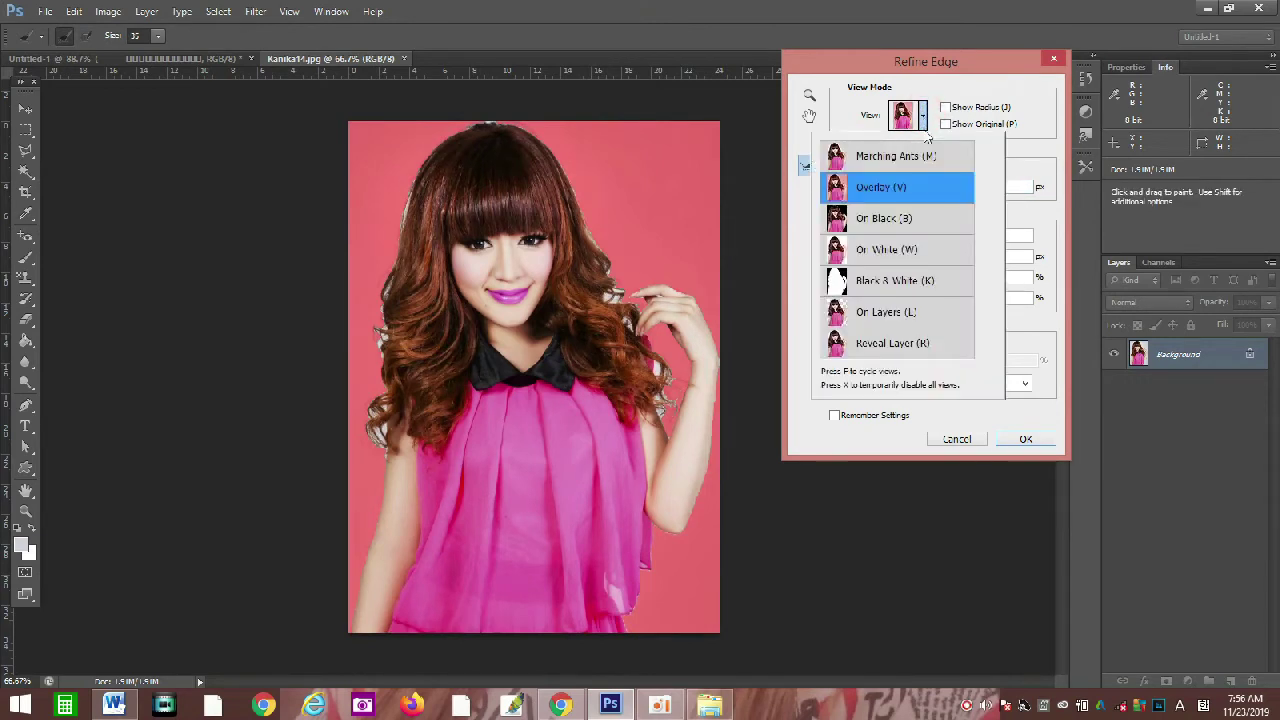
left_click(925, 112)
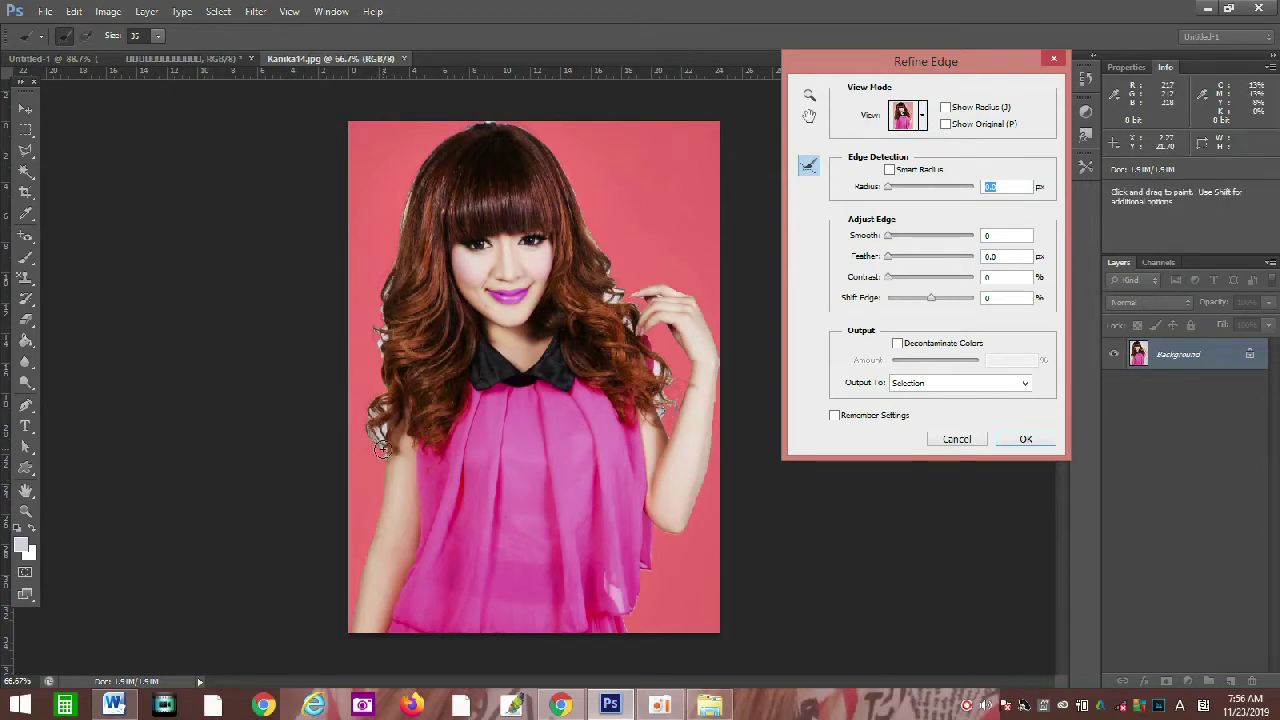
- Brush the Refine Radius tool along the hair outline on both sides, the dress's lower edge and the head's crown, and output as a selection
mouse_move(383, 449)
left_mouse_down()
mouse_move(381, 387)
mouse_move(364, 508)
mouse_move(358, 465)
mouse_move(390, 309)
mouse_move(371, 370)
mouse_move(374, 330)
mouse_move(400, 272)
mouse_move(417, 129)
mouse_move(441, 106)
mouse_move(469, 106)
mouse_move(531, 148)
left_mouse_up()
mouse_move(573, 191)
left_mouse_down()
mouse_move(563, 162)
mouse_move(602, 252)
mouse_move(611, 362)
left_mouse_up()
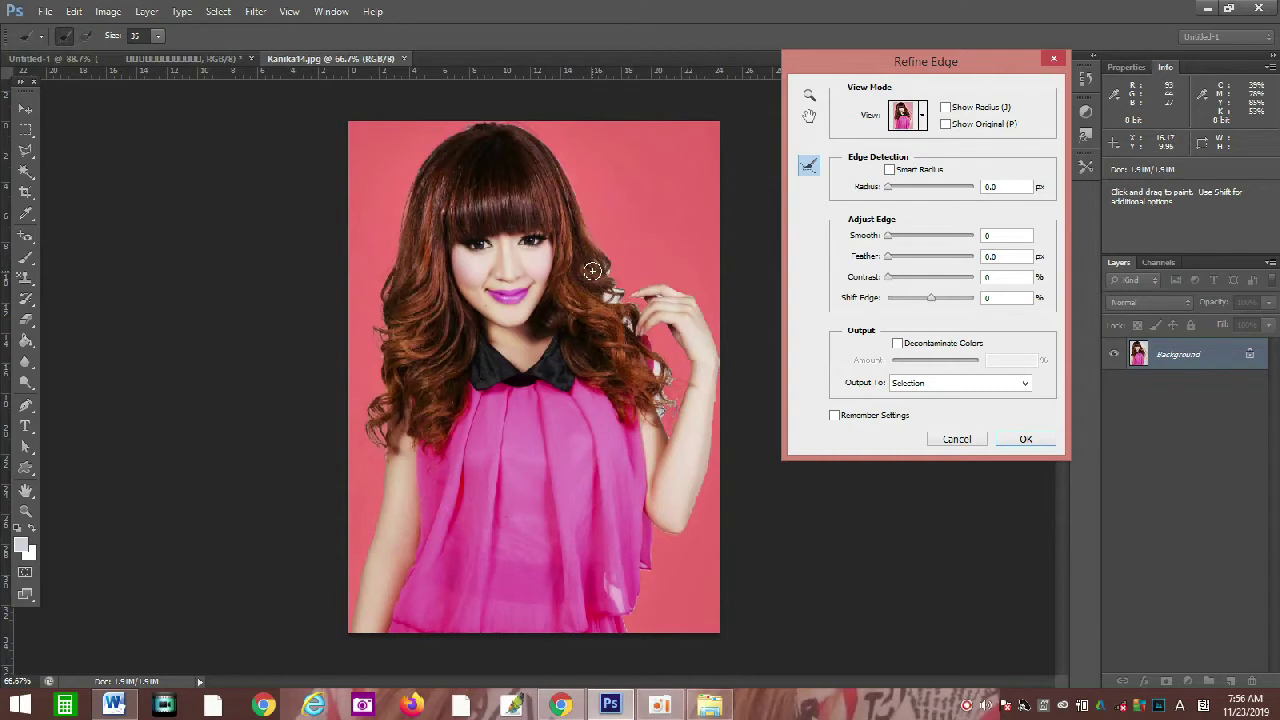
left_click_drag(608, 300, 601, 291)
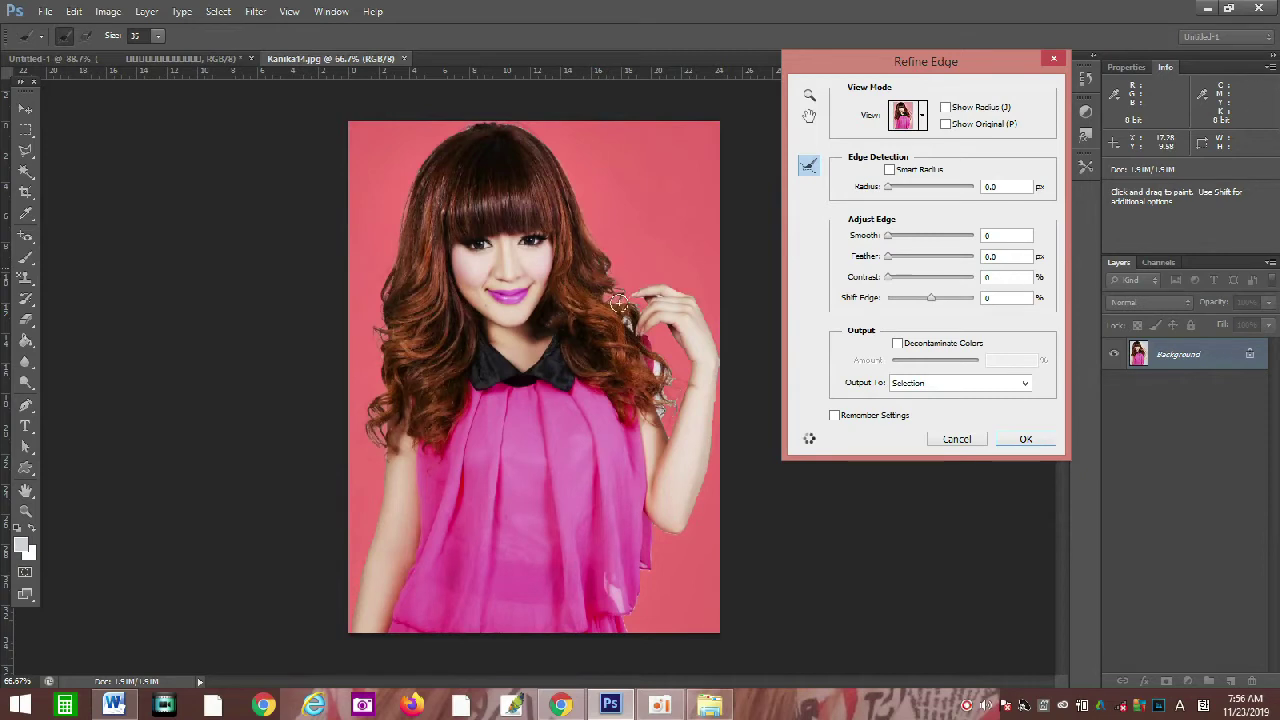
left_click_drag(620, 300, 612, 310)
left_click_drag(625, 323, 641, 425)
mouse_move(652, 371)
left_mouse_down()
mouse_move(658, 362)
mouse_move(650, 396)
mouse_move(662, 416)
mouse_move(654, 357)
mouse_move(666, 378)
mouse_move(659, 440)
mouse_move(653, 398)
mouse_move(662, 422)
mouse_move(662, 393)
mouse_move(674, 415)
mouse_move(673, 396)
left_mouse_up()
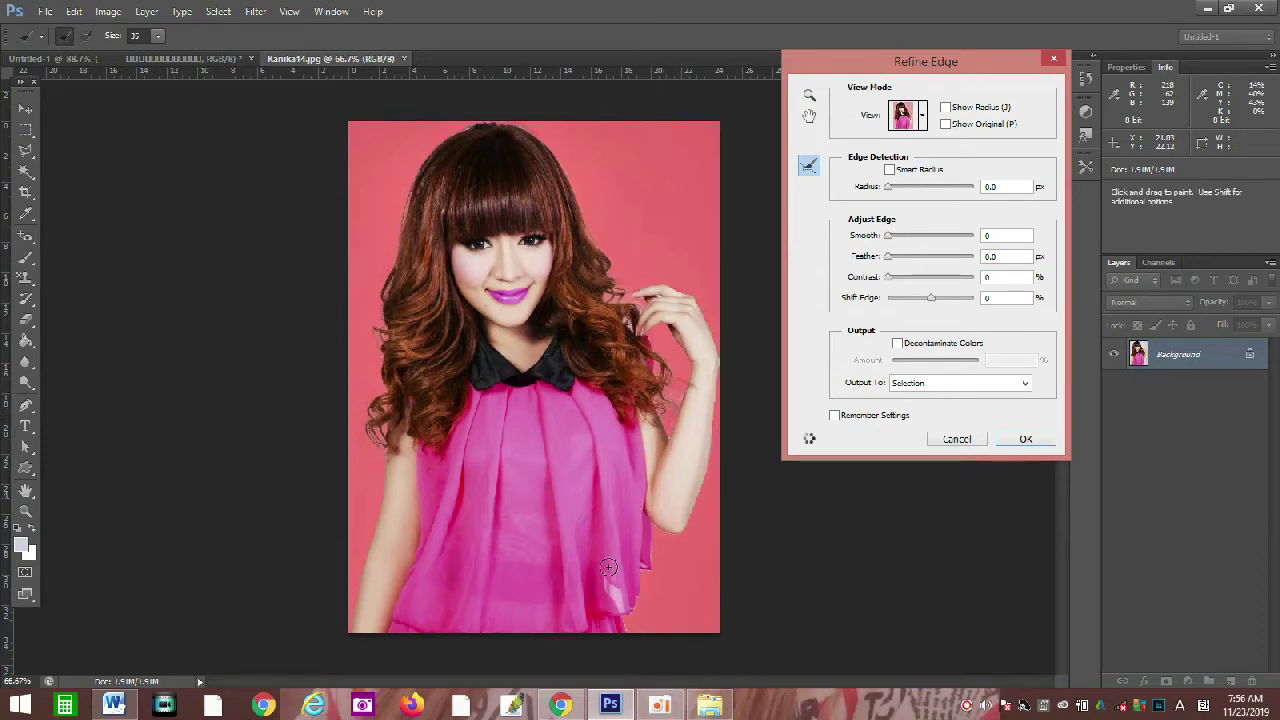
mouse_move(634, 624)
left_mouse_down()
mouse_move(606, 594)
mouse_move(618, 604)
left_mouse_up()
mouse_move(514, 123)
left_mouse_down()
mouse_move(486, 143)
mouse_move(462, 122)
left_mouse_up()
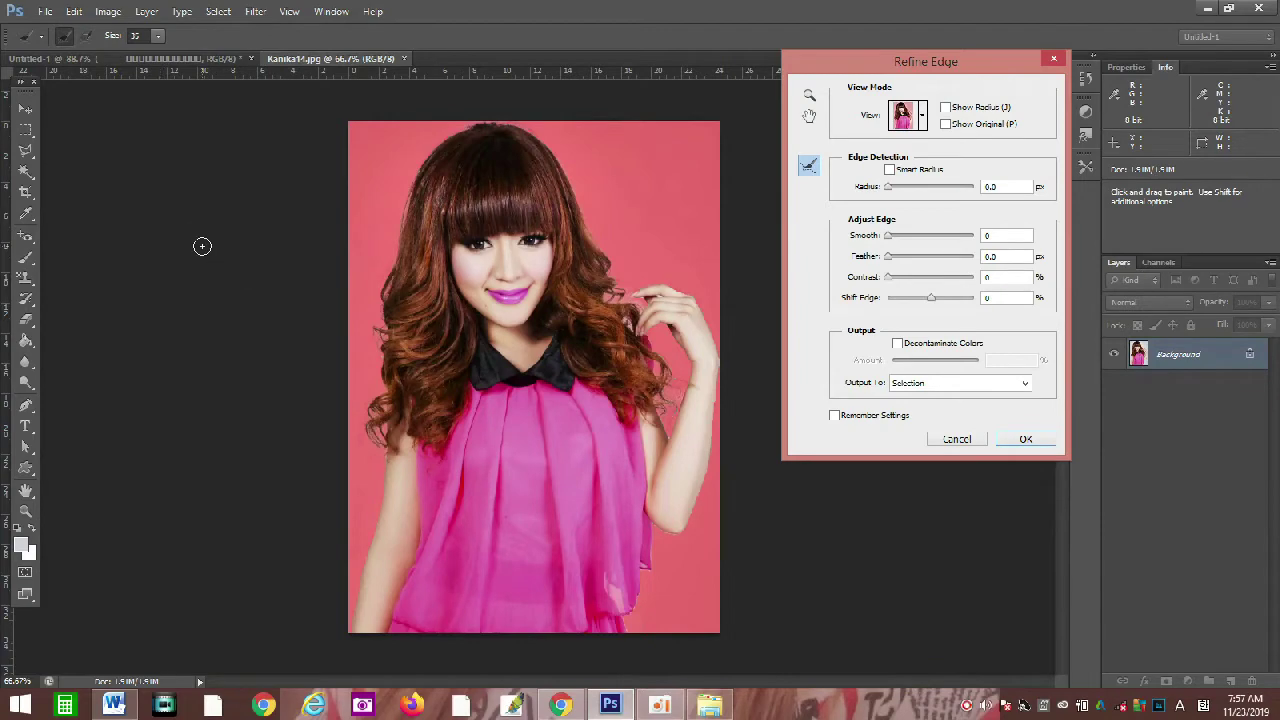
left_click(1026, 440)
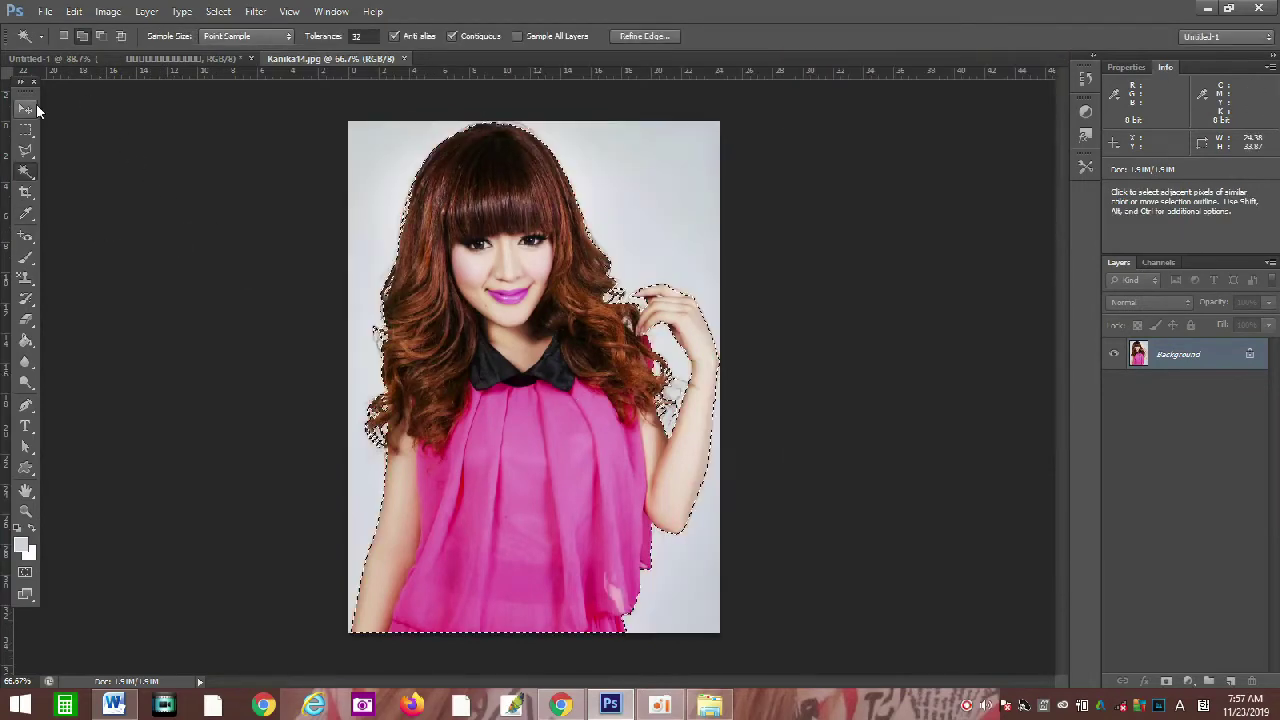
- Move the selected woman into the Untitled-1 lyrics document and place her layer directly below the lyrics layer
left_click(30, 107)
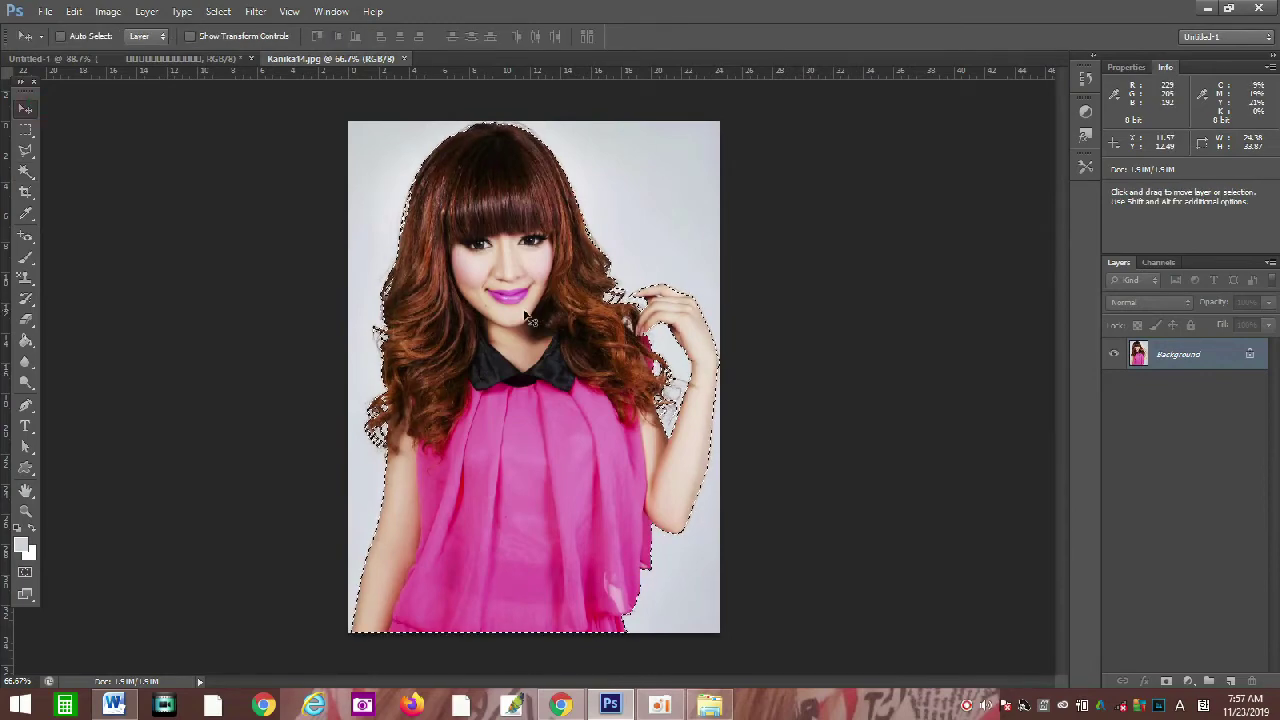
left_click_drag(498, 320, 748, 420)
left_click_drag(1186, 358, 1212, 414)
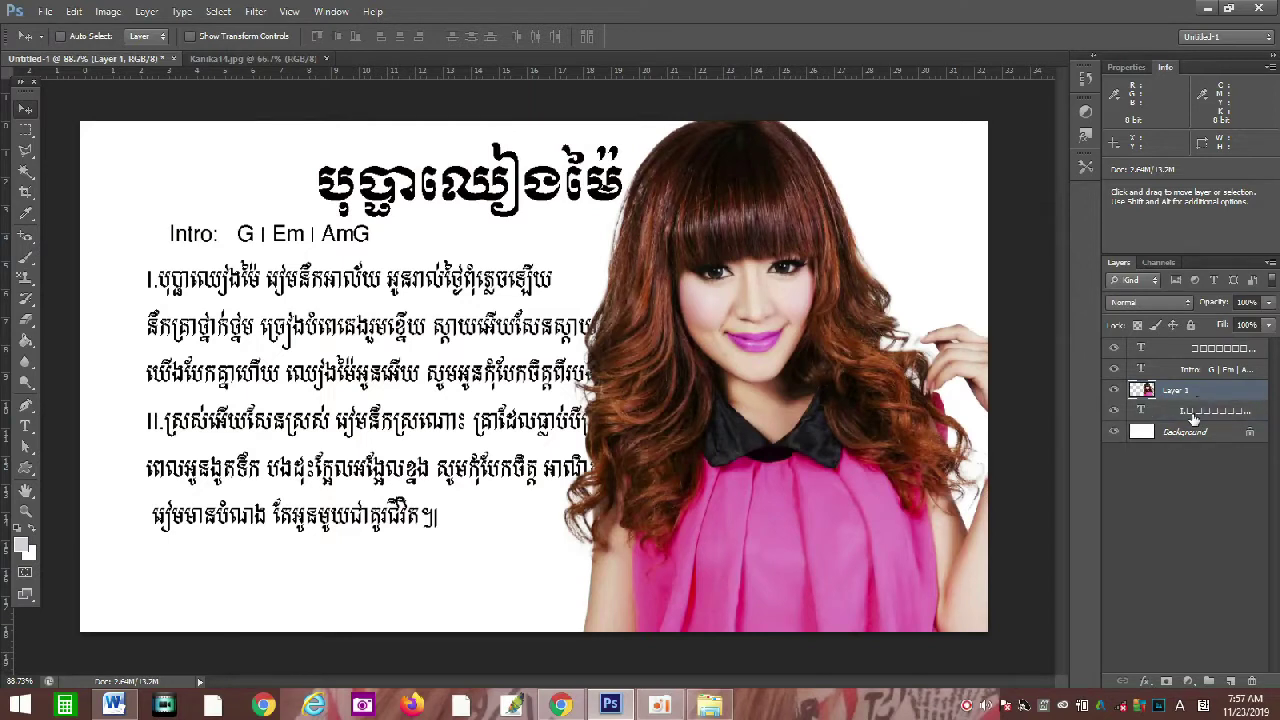
left_click_drag(1187, 399, 1190, 418)
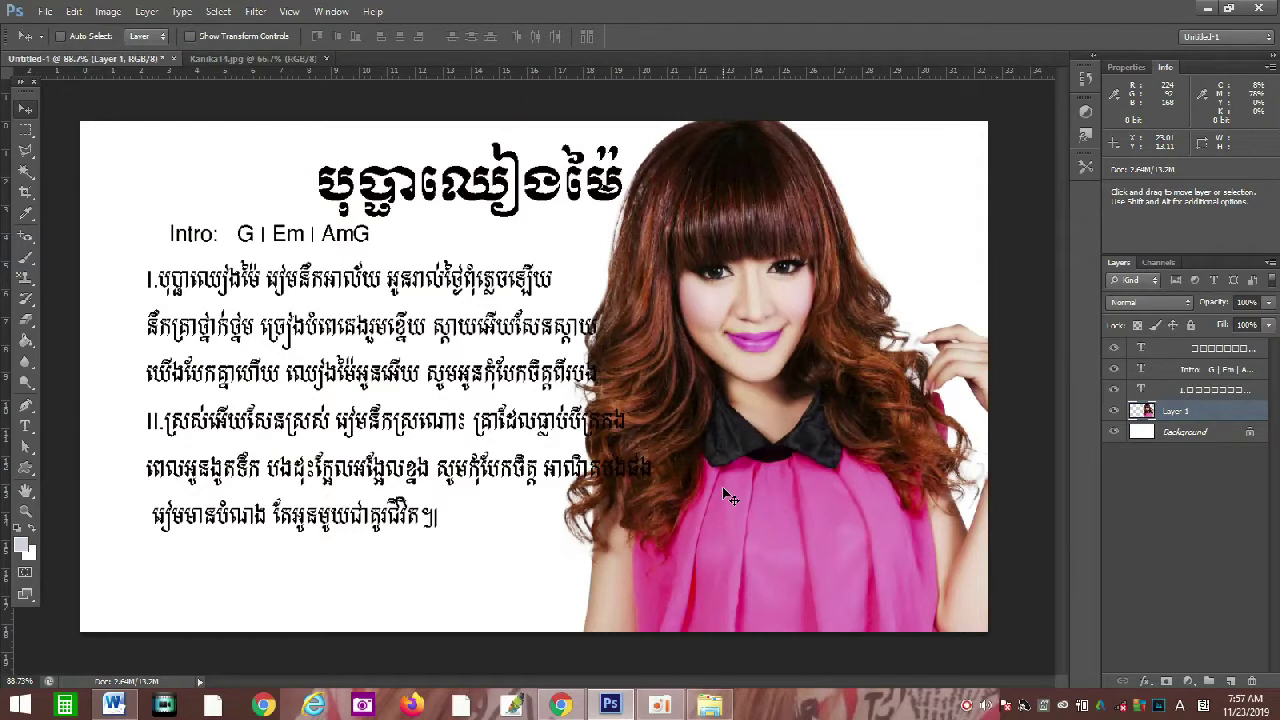
- Scale the woman cut-out proportionally to about 86.5% and move it up and right beside the lyrics
key("ctrl+t")
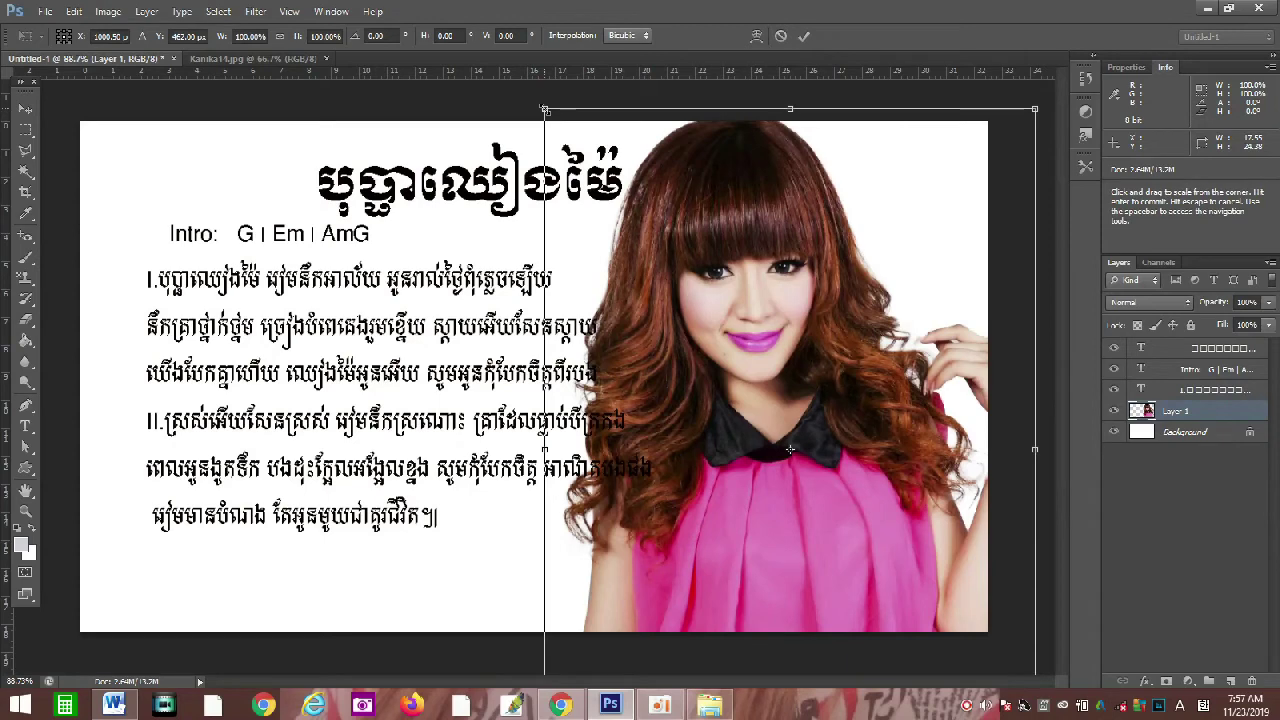
left_click_drag(544, 109, 596, 180)
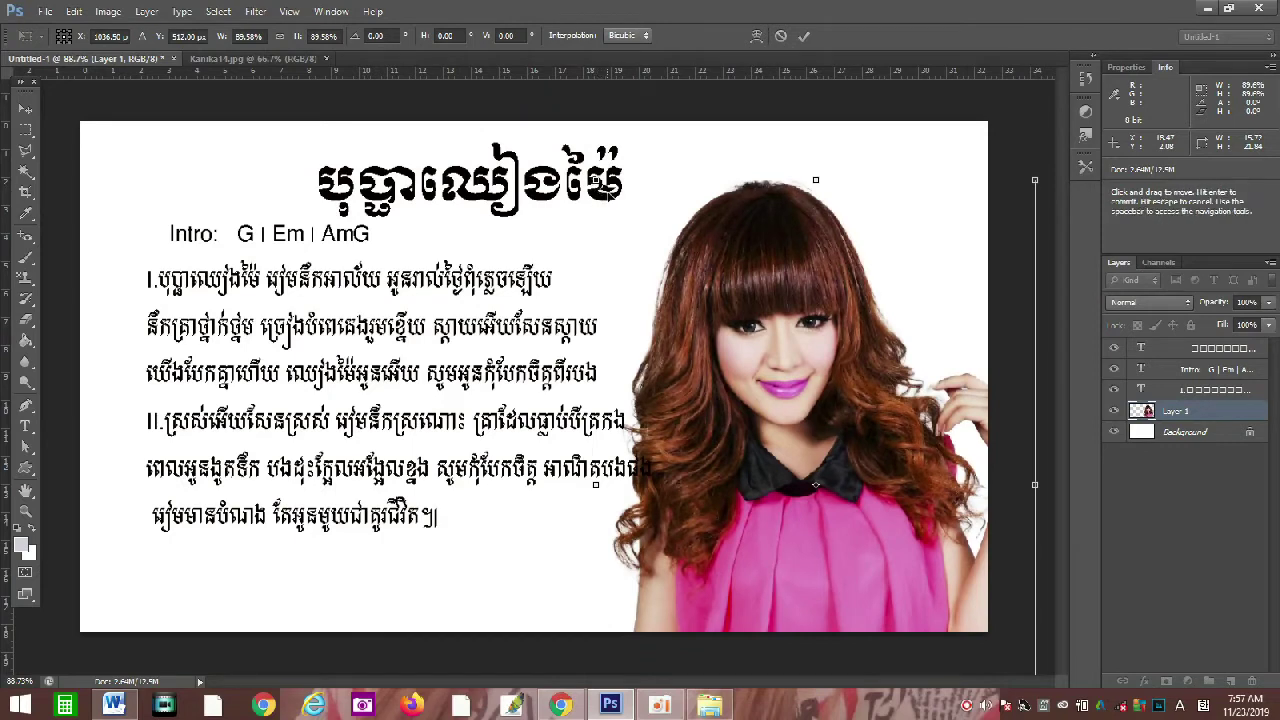
left_click_drag(596, 180, 610, 192)
left_click_drag(820, 386, 852, 390)
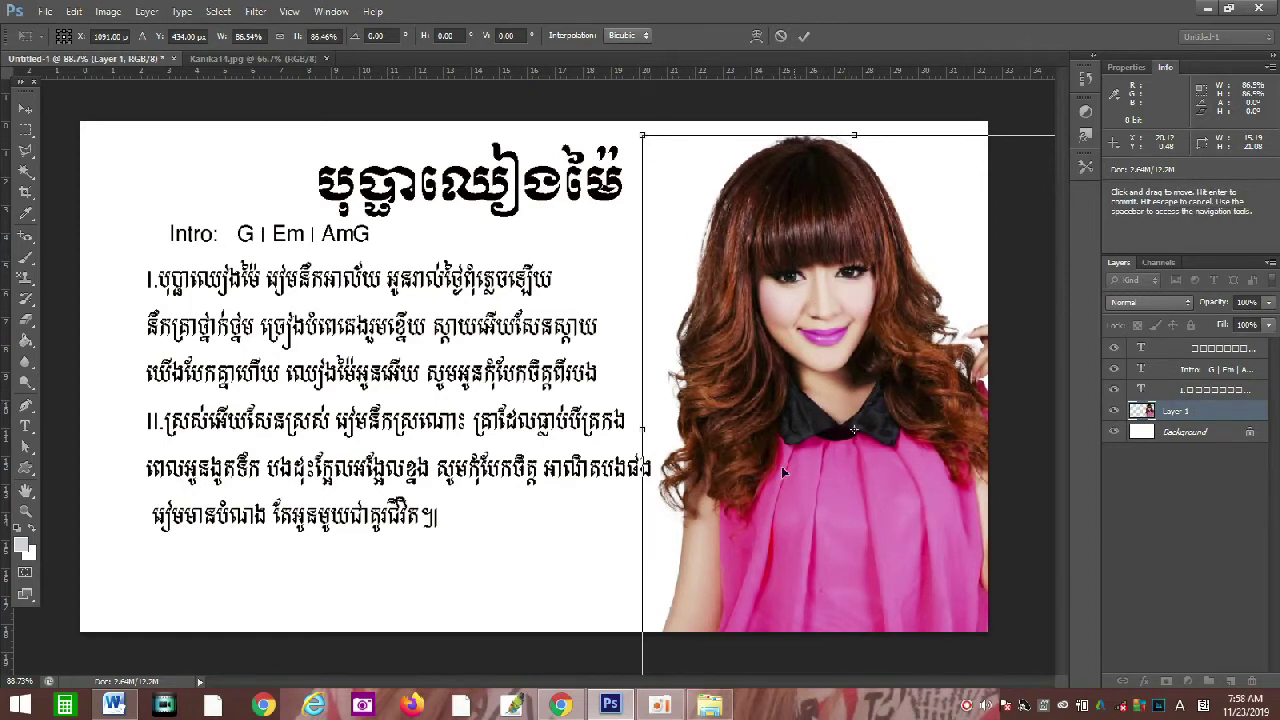
- Nudge the woman cut-out left to X 1041 px in steps of 10 px and apply the transform
key("shift+Left")
key("shift+Left")
key("shift+Left")
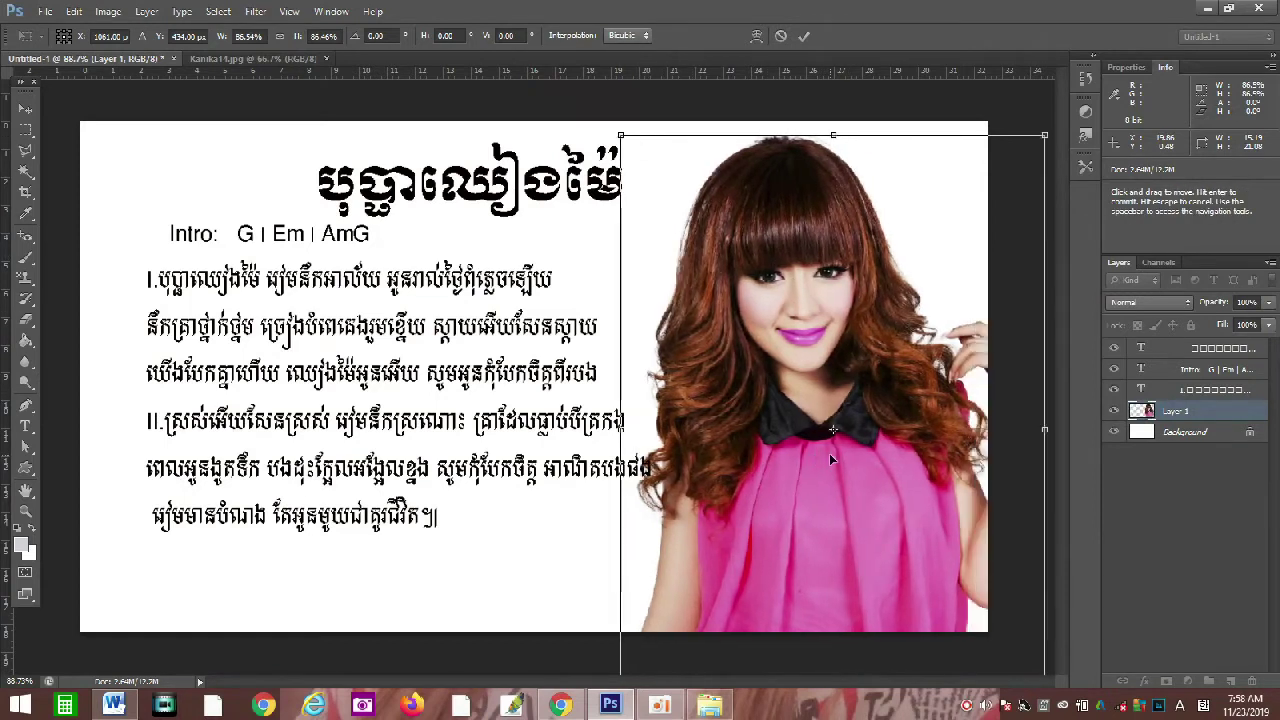
key("shift+Right")
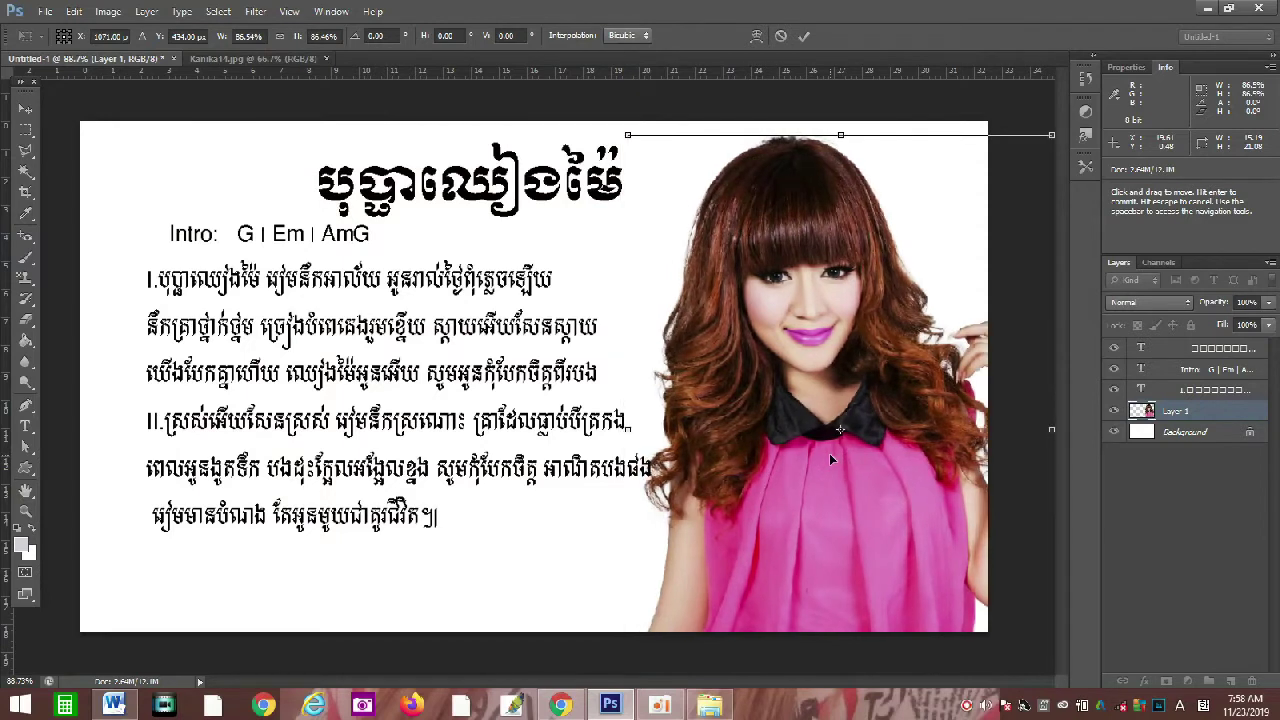
key("shift+Left")
key("shift+Left")
key("shift+Left")
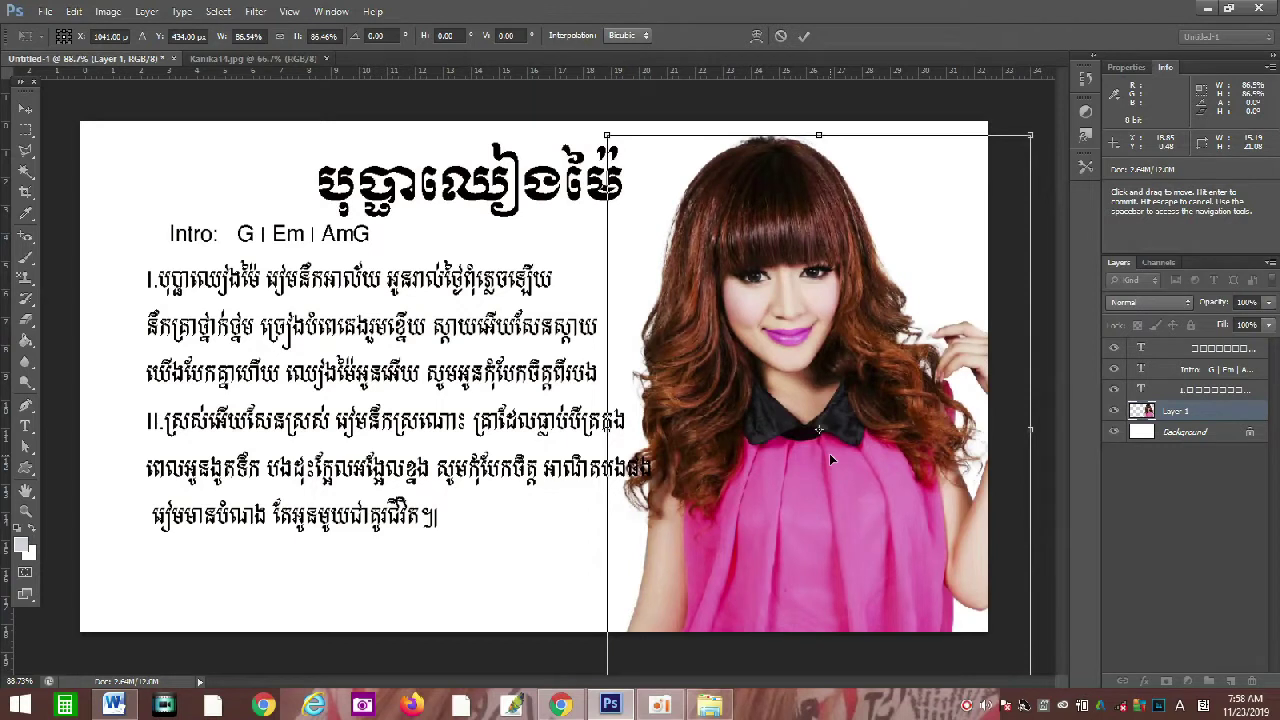
key("shift+Left")
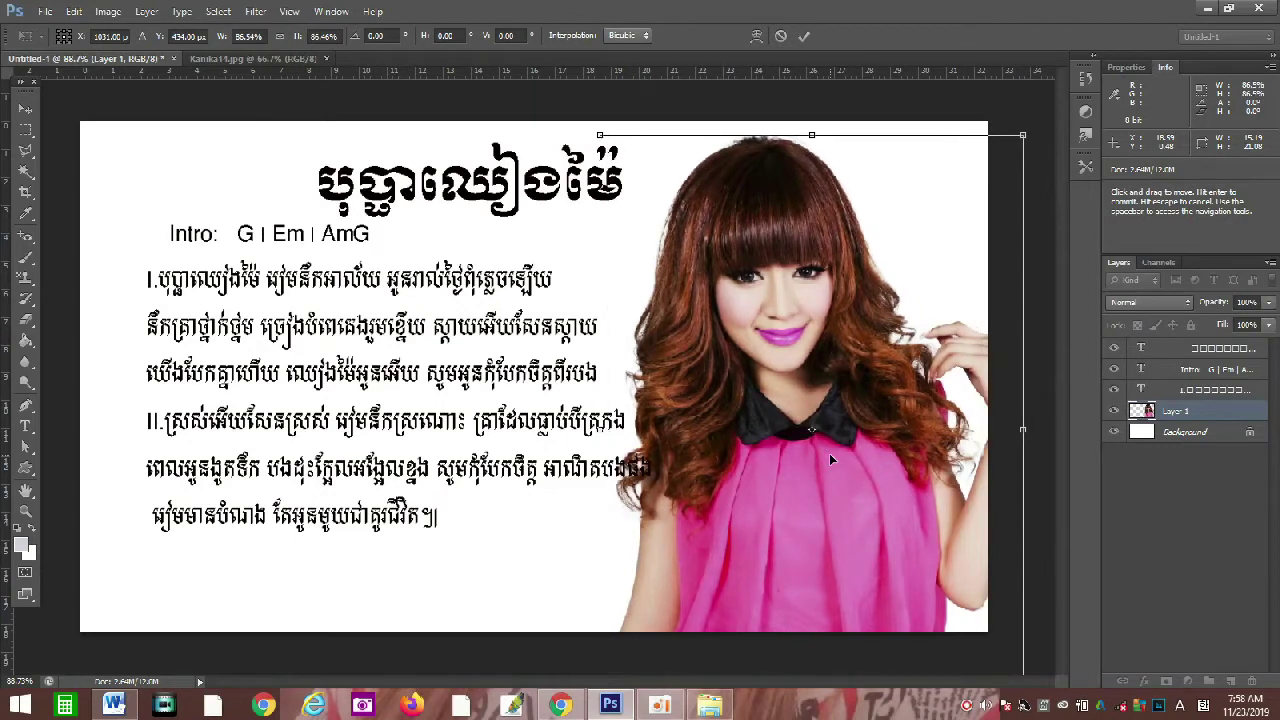
key("shift+Right")
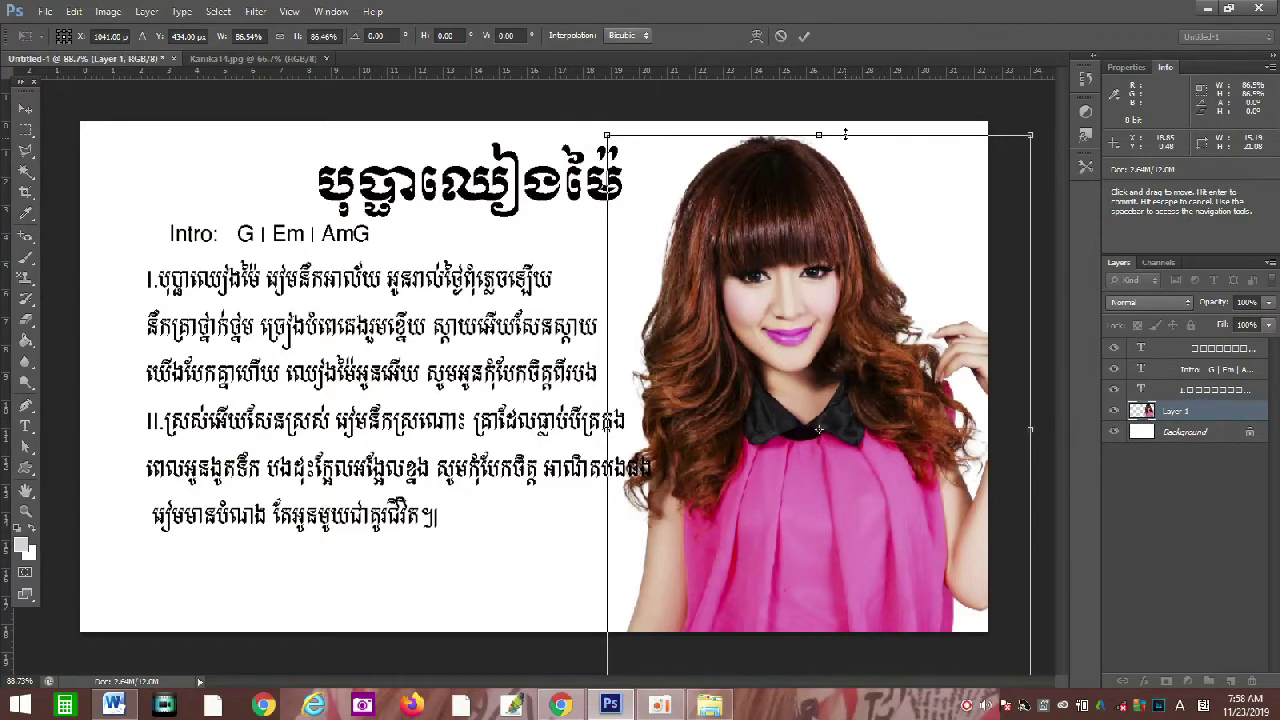
left_click(803, 37)
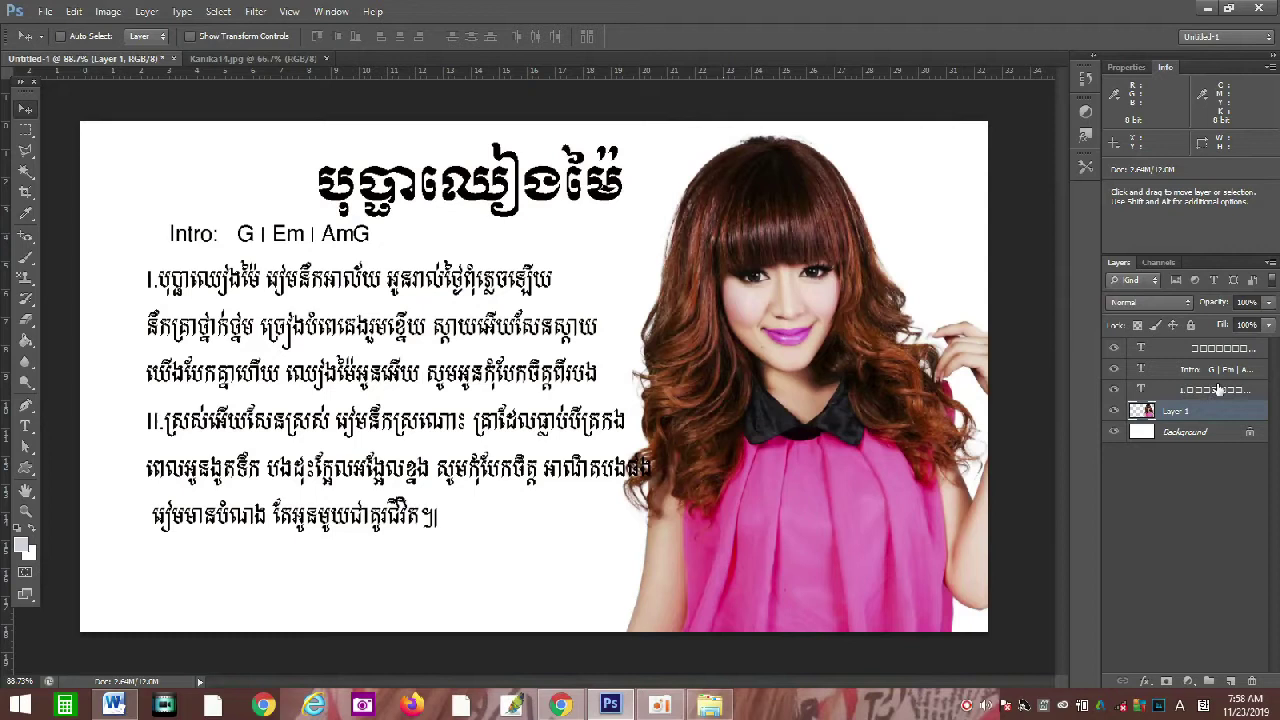
- Select the title, Intro and lyrics text layers together and shift them straight left so the lyrics clear the woman's hair
left_click(1215, 392)
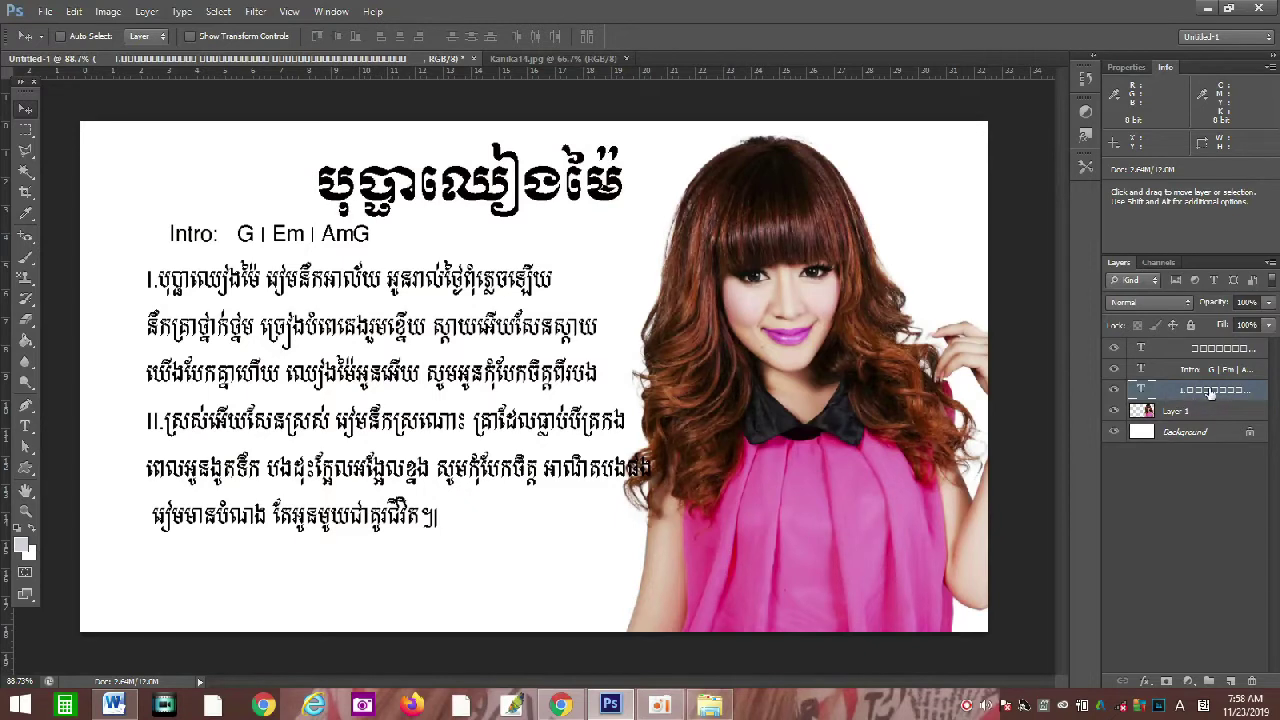
key("shift")
left_click(1200, 345, "shift")
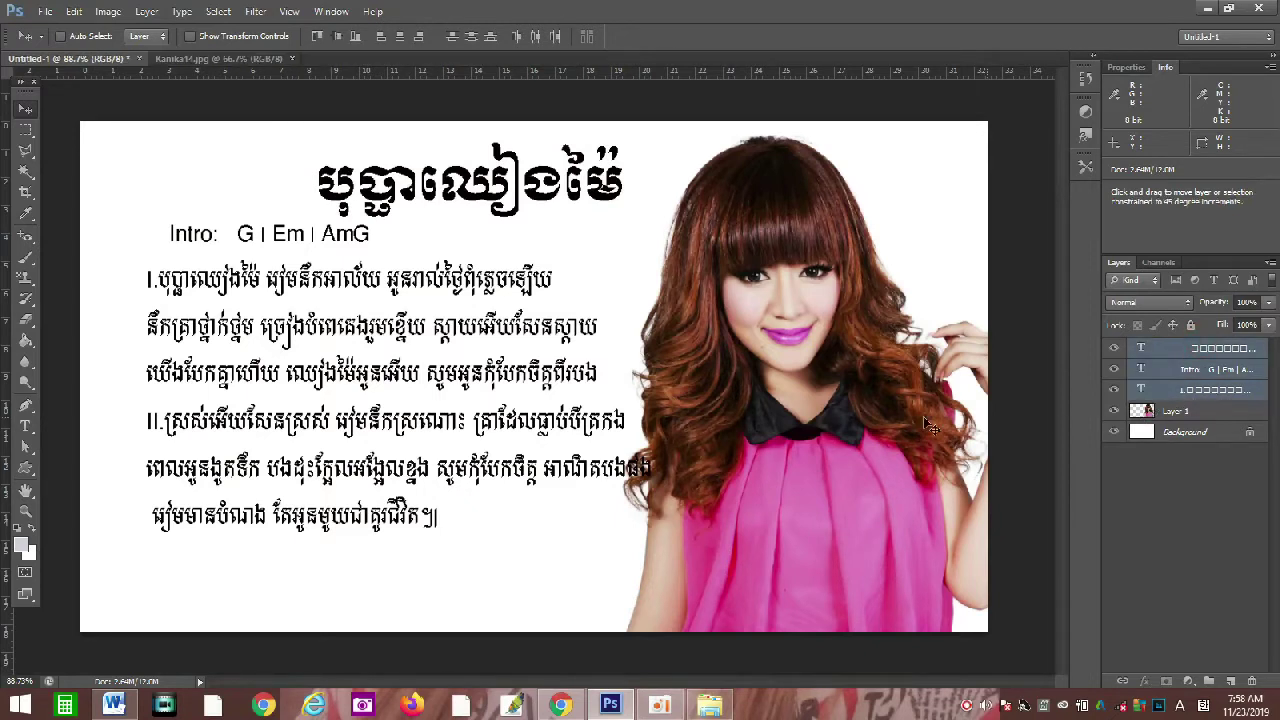
left_click_drag(437, 323, 409, 353)
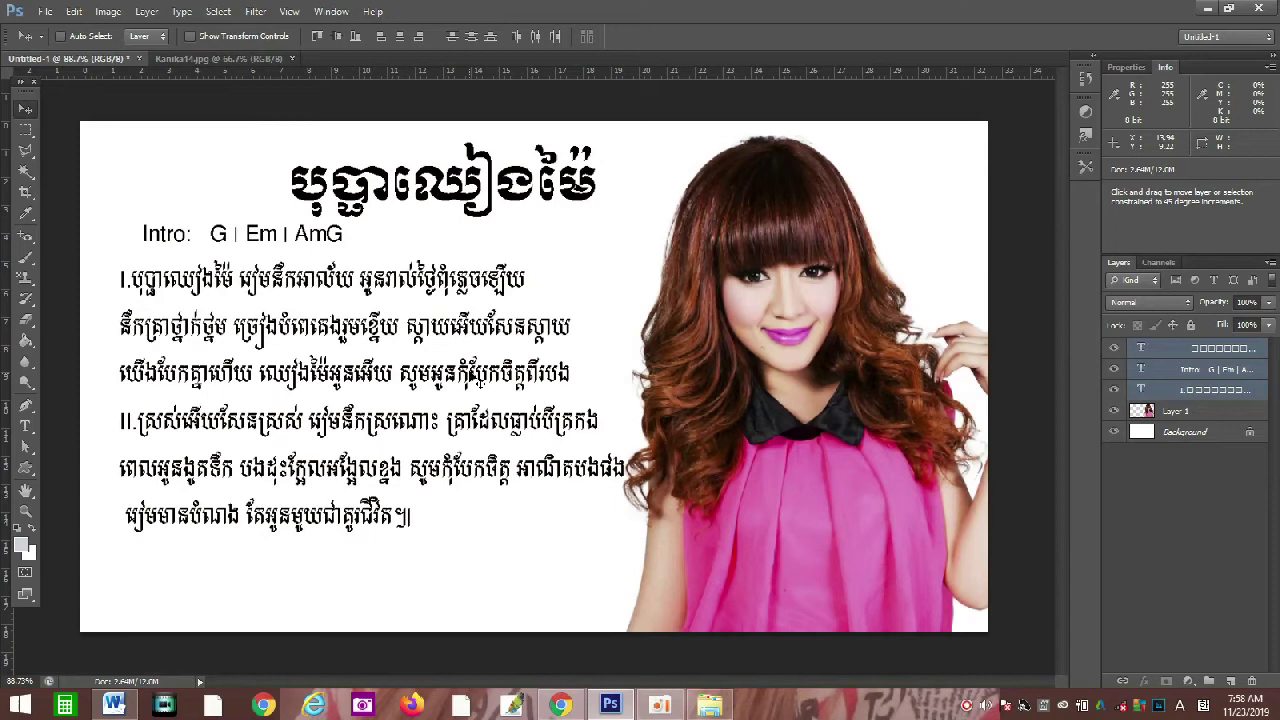
key("shift+Down")
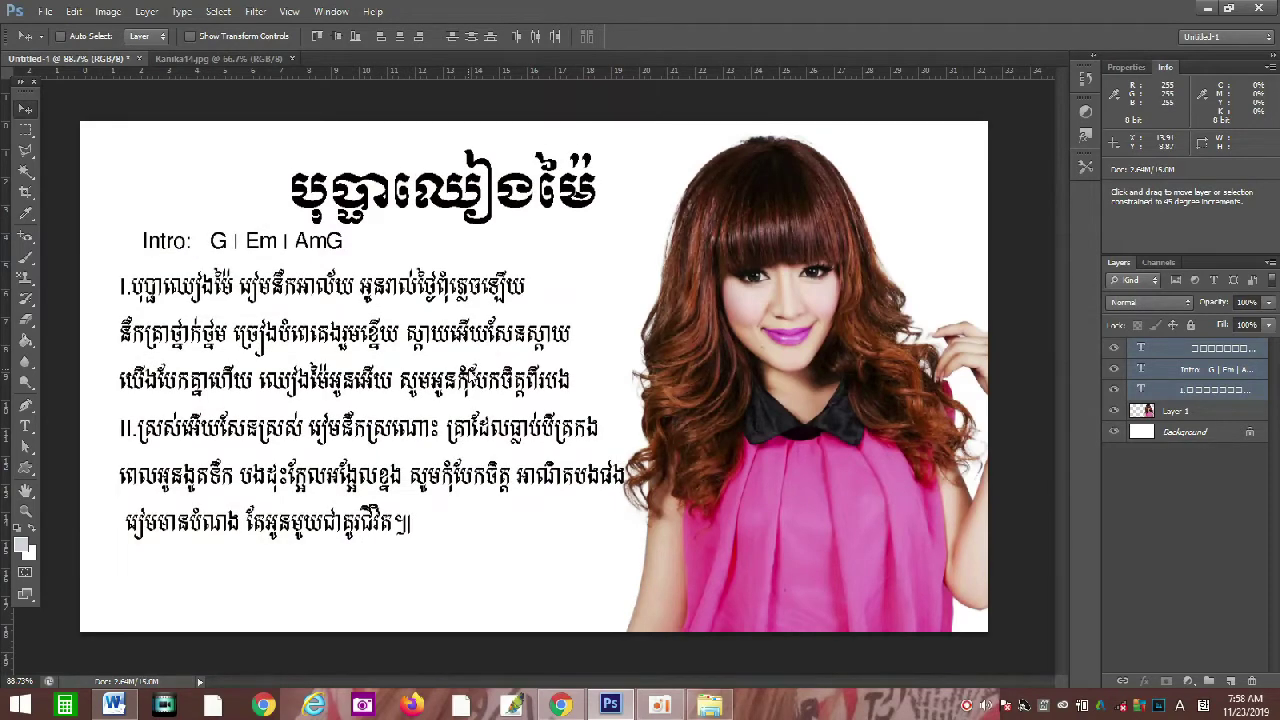
key("shift+Up")
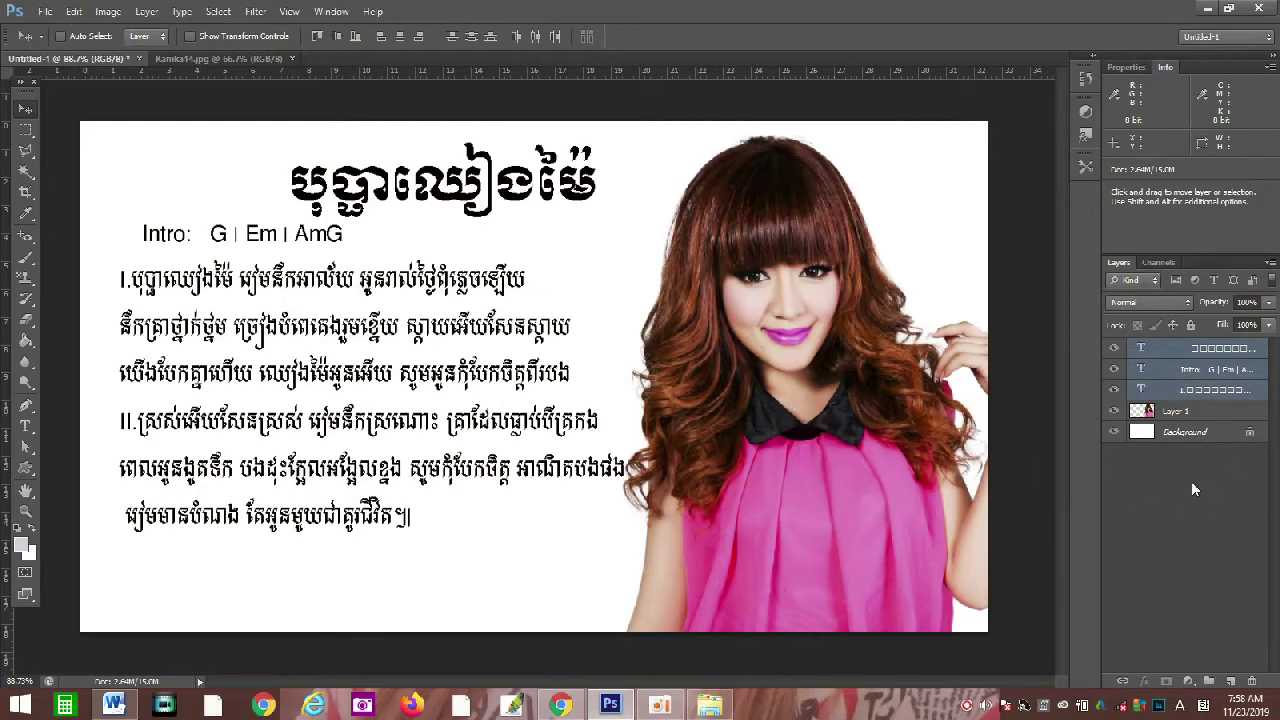
left_click(1223, 518)
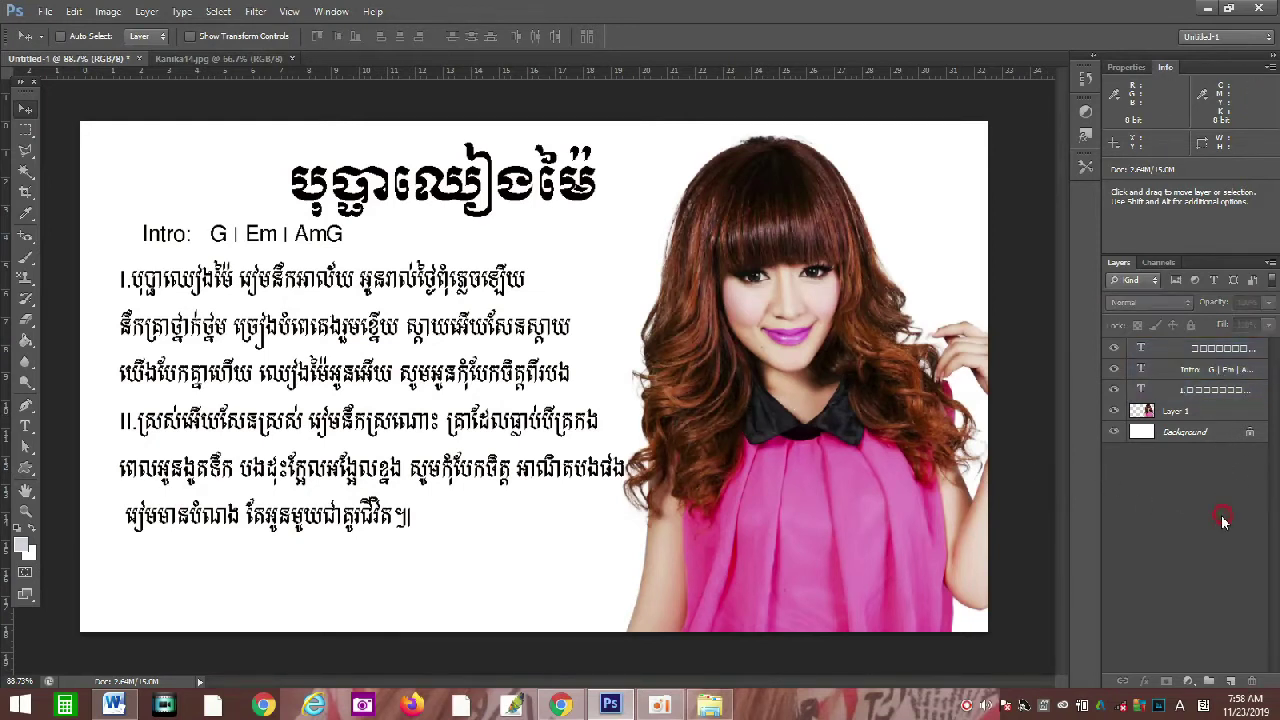
- Recolour the whole Khmer title text bright red (#f30b21)
left_click(1218, 352)
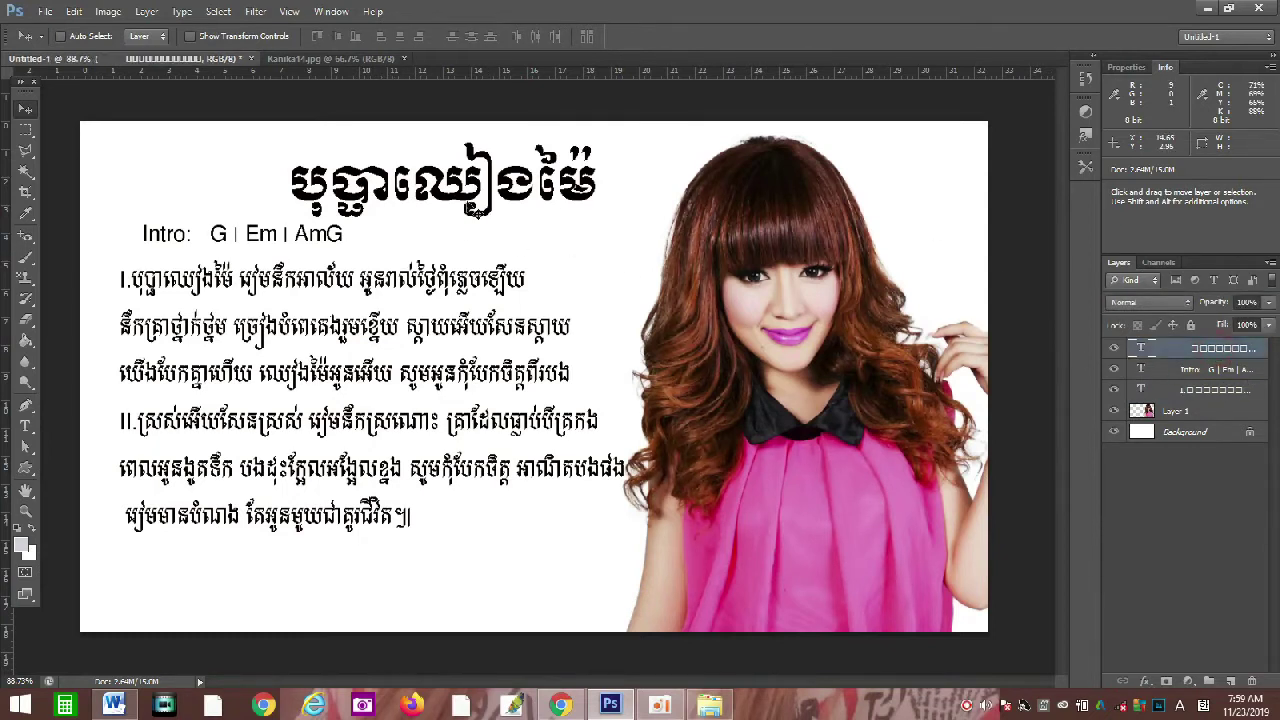
left_click(26, 428)
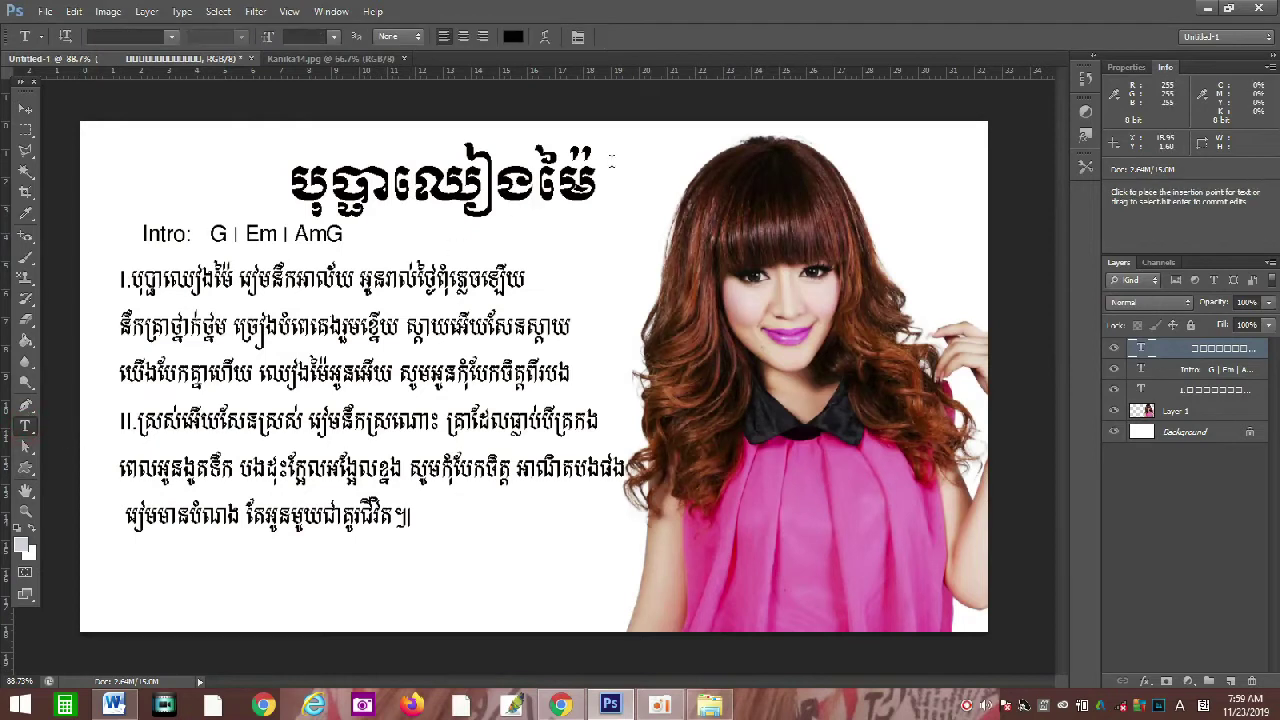
left_click(590, 183)
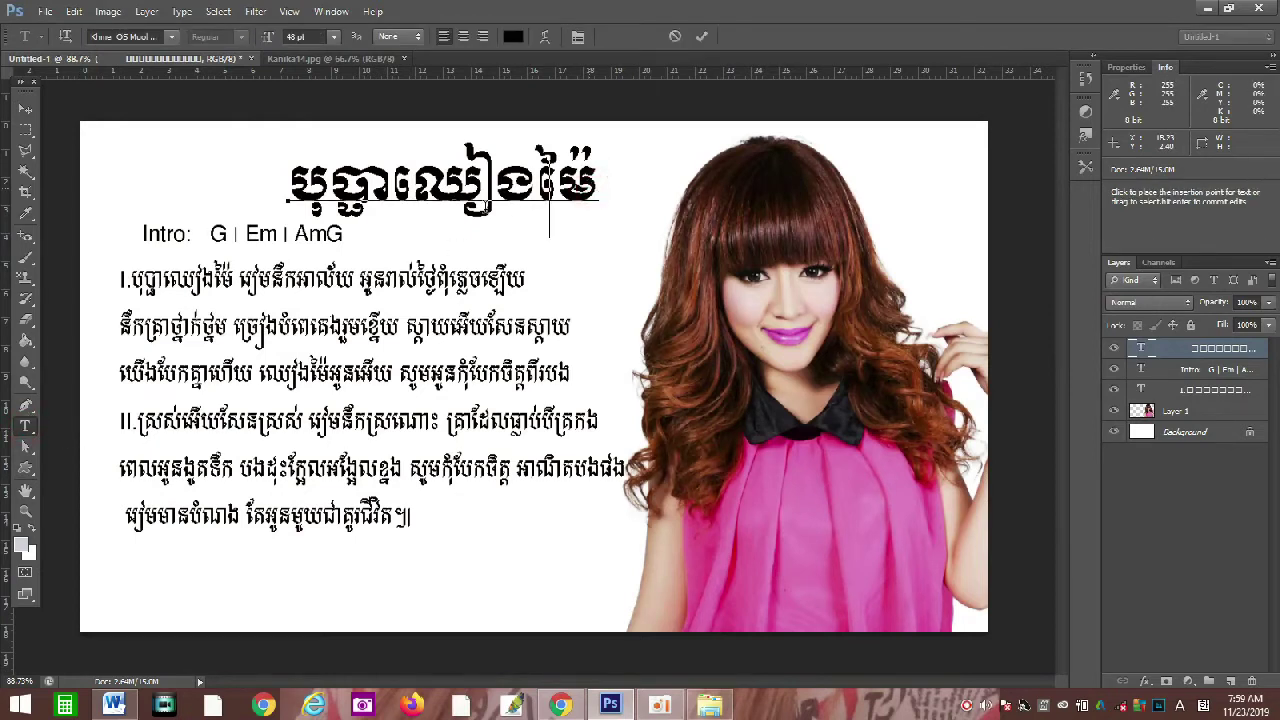
left_click_drag(316, 183, 588, 196)
left_click(446, 184)
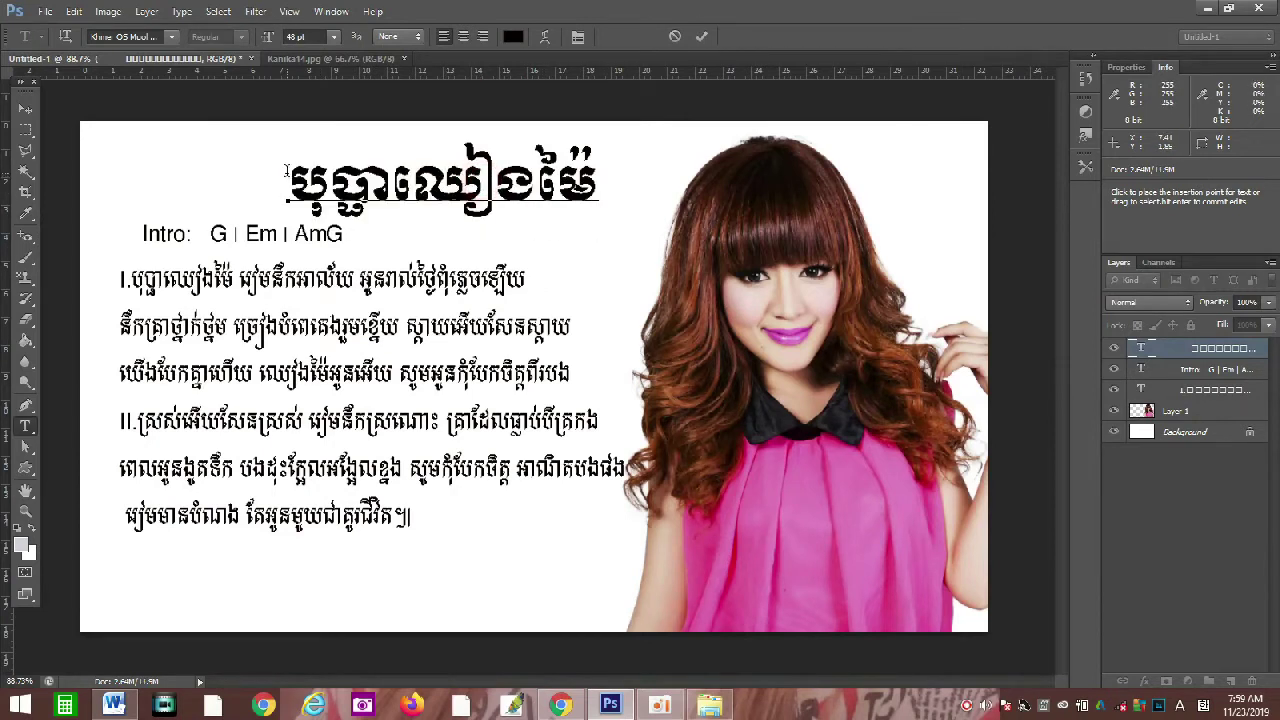
left_click_drag(290, 165, 600, 186)
left_click_drag(290, 180, 595, 183)
key("Down")
left_click_drag(290, 182, 584, 188)
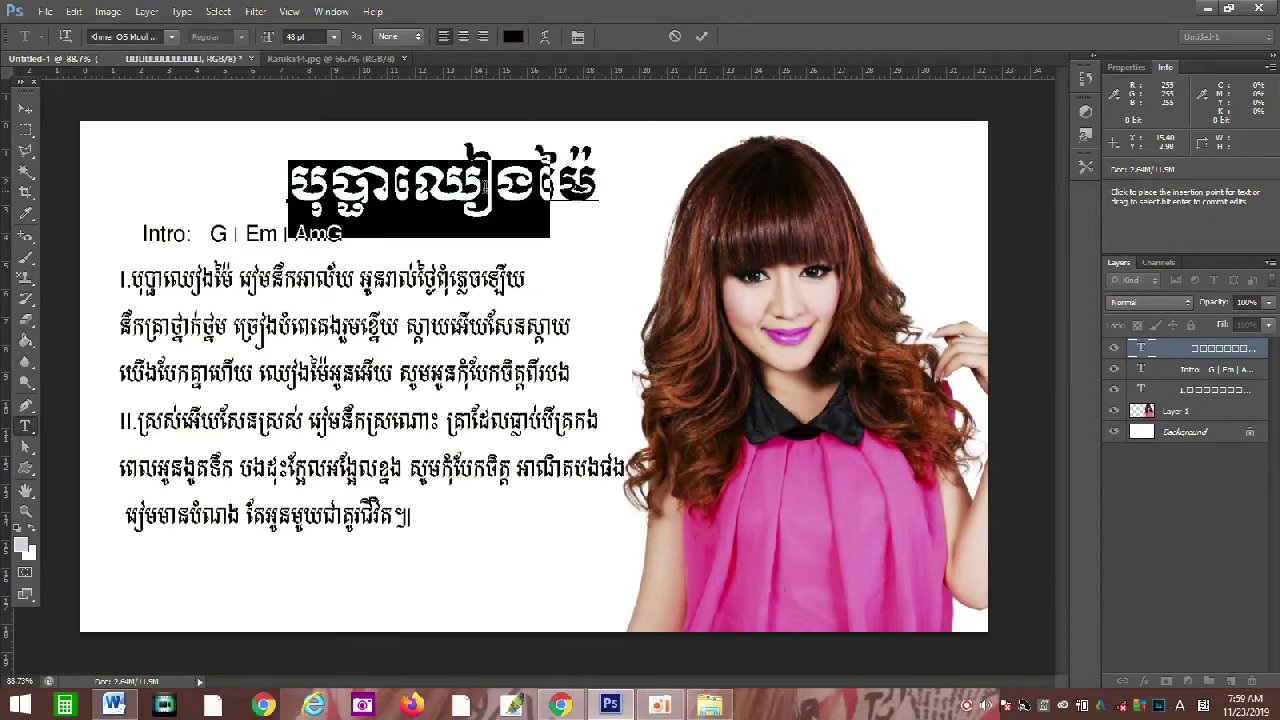
left_click(512, 36)
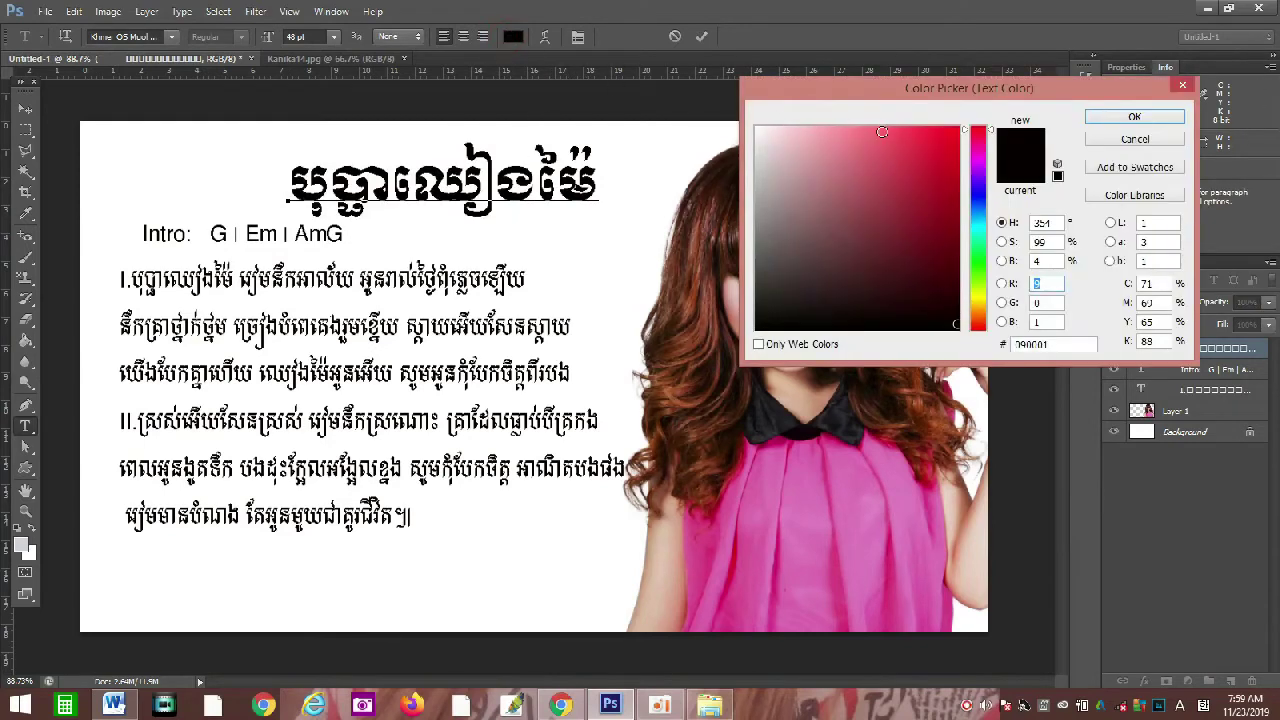
left_click(949, 135)
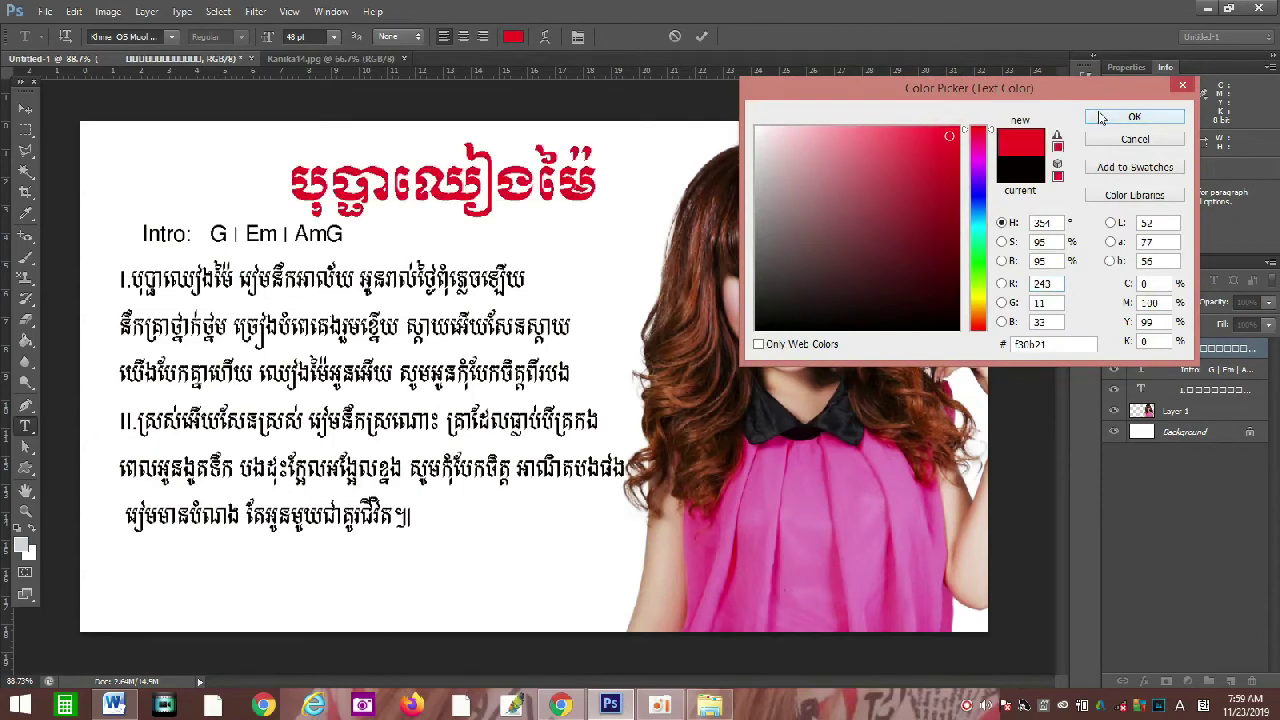
left_click(1147, 119)
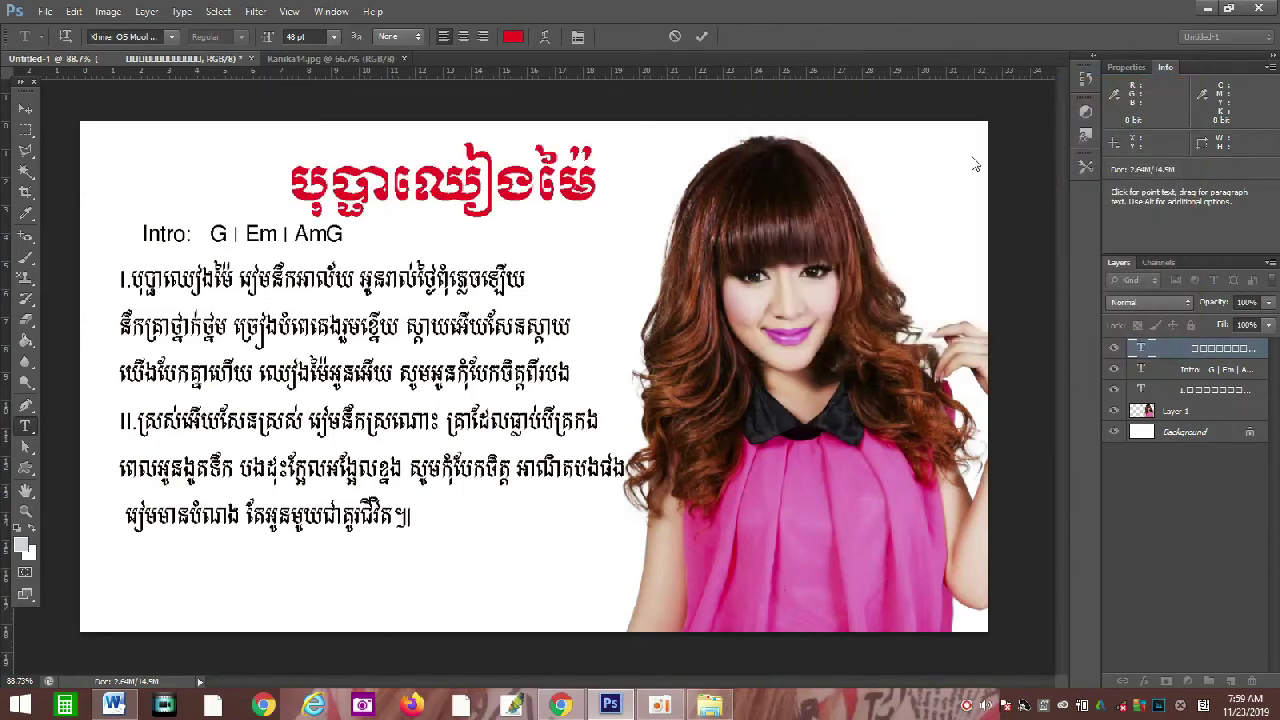
left_click(604, 188)
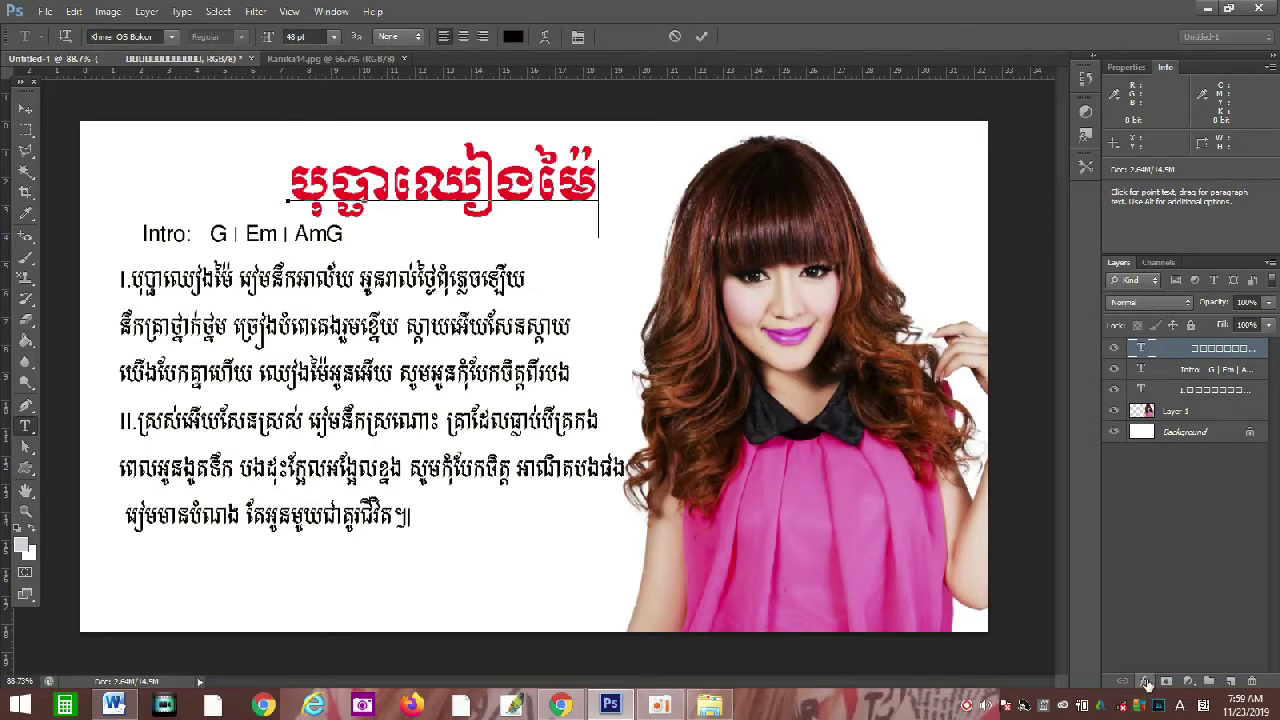
- Add an Inner Shadow layer style to the Khmer title with the shadow's opacity lowered, and apply it
left_click(1146, 680)
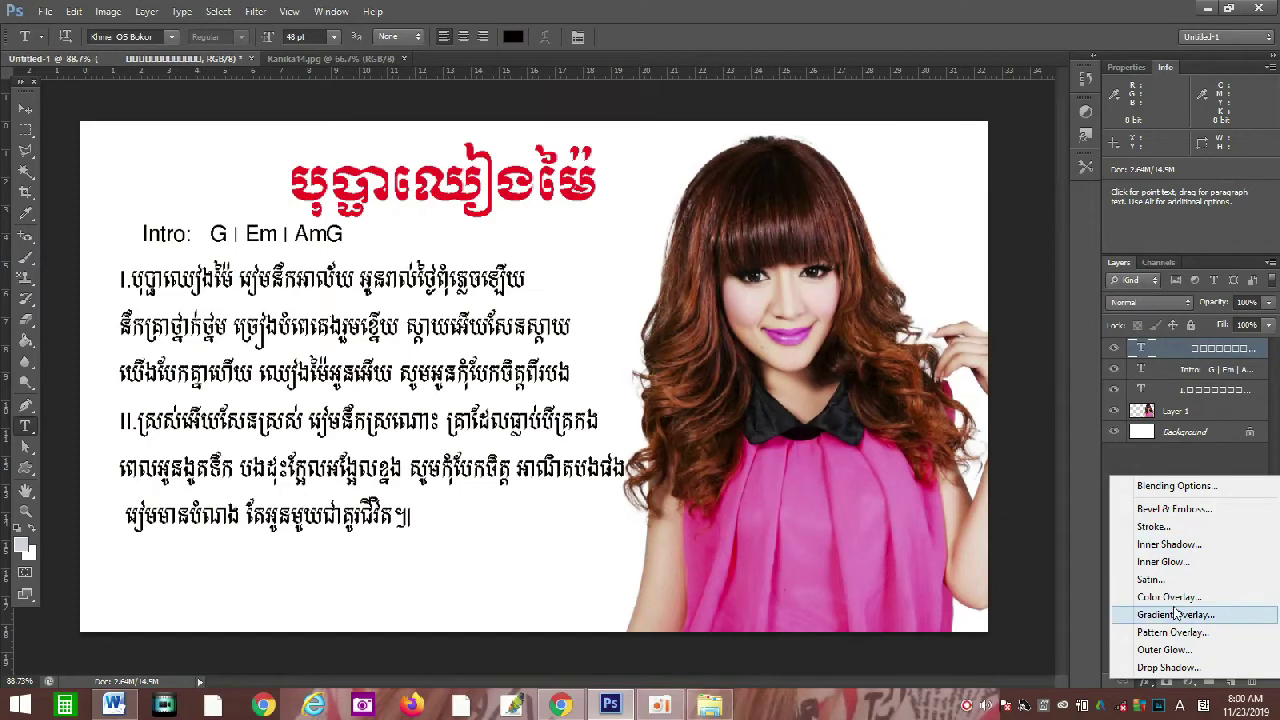
left_click(1174, 546)
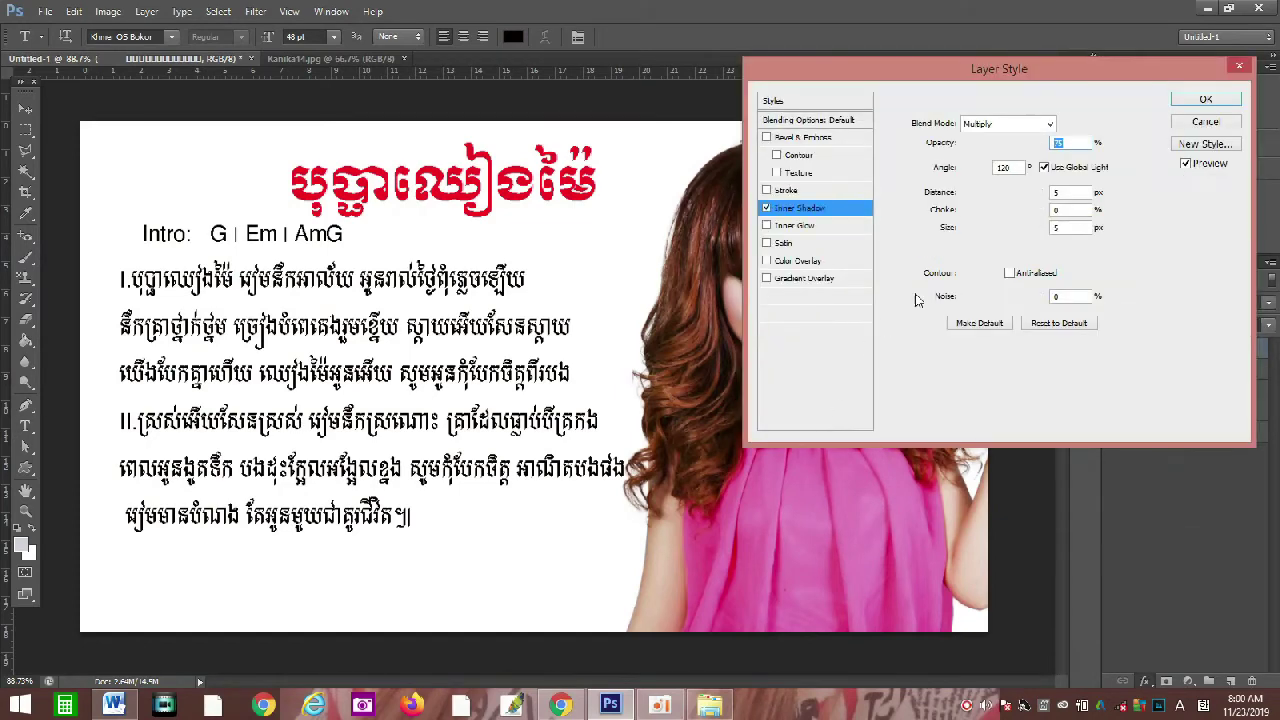
left_click_drag(1053, 70, 1109, 57)
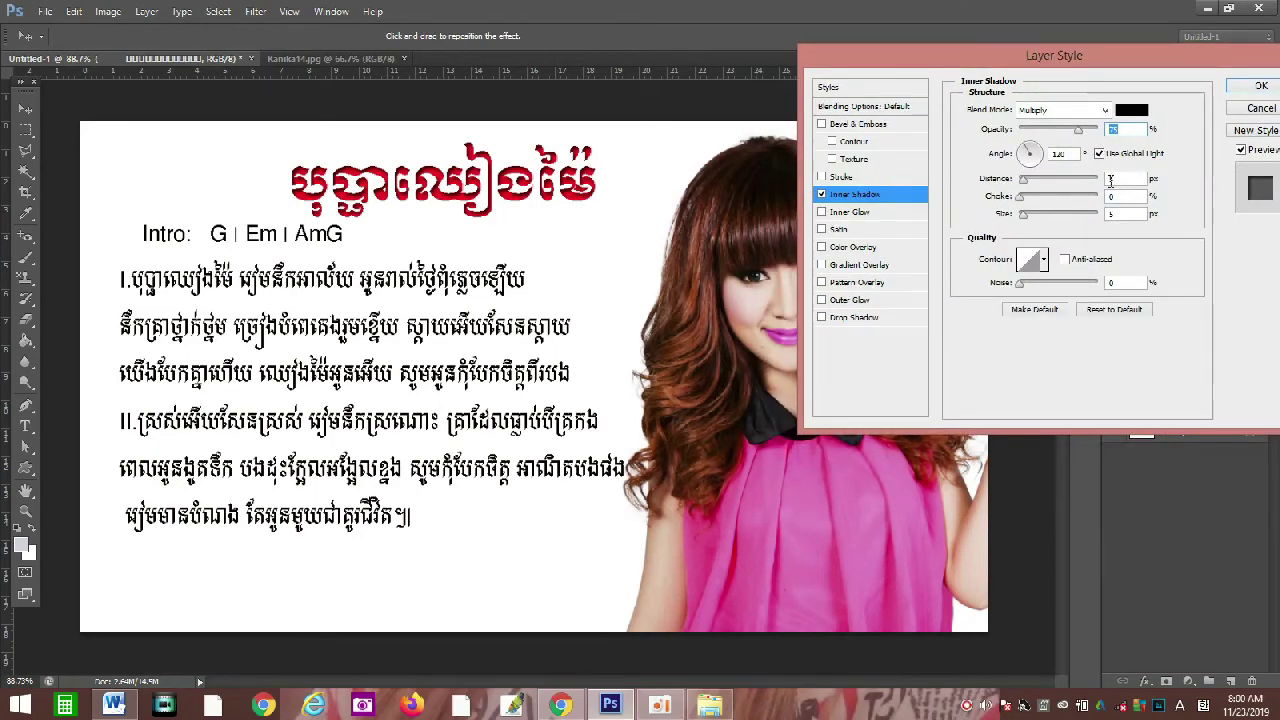
left_click_drag(1080, 136, 1057, 148)
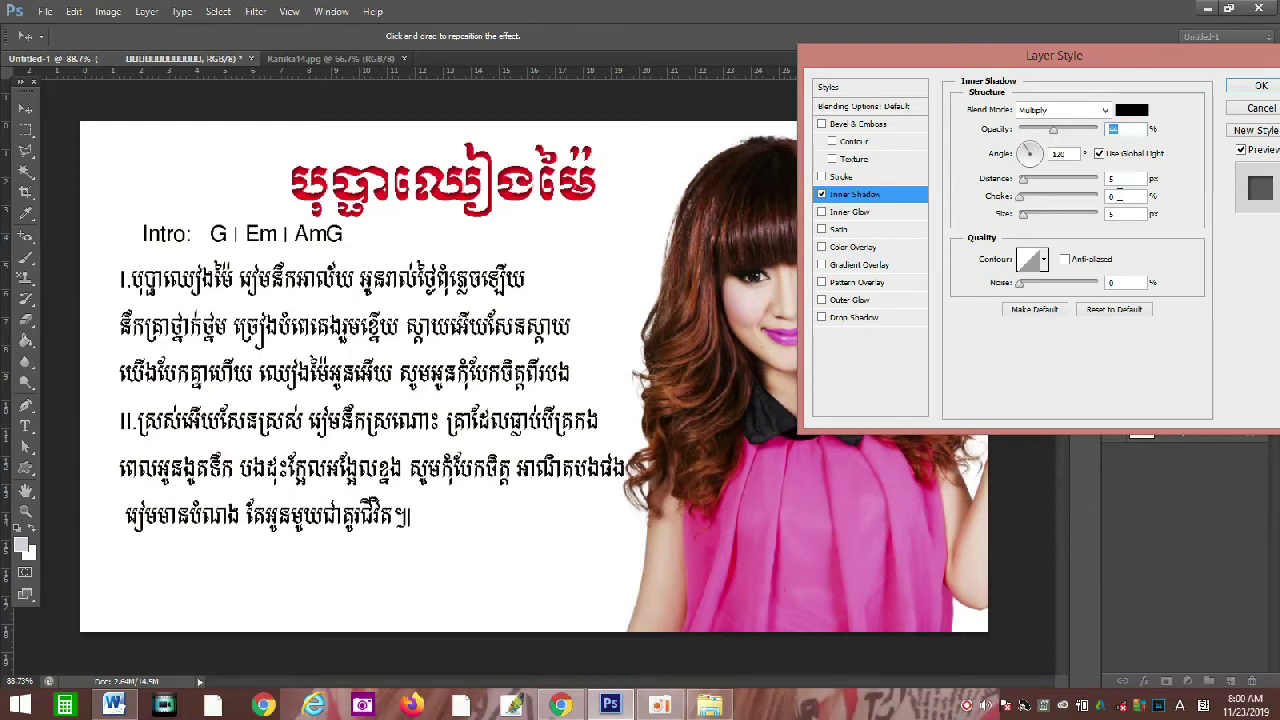
type("56")
left_click(1261, 86)
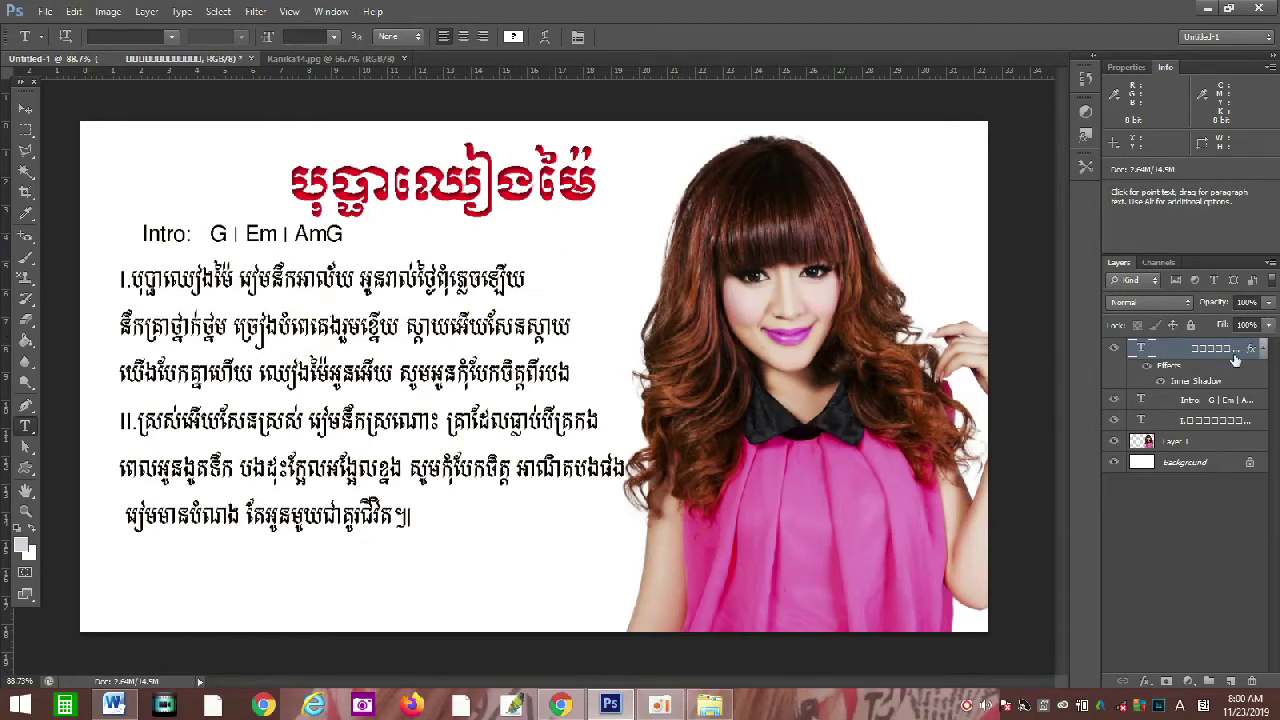
- Delete the Intro chord line's layer, then switch to Word and copy the red "Intro: G | Em | AmG" line
left_click(1192, 400)
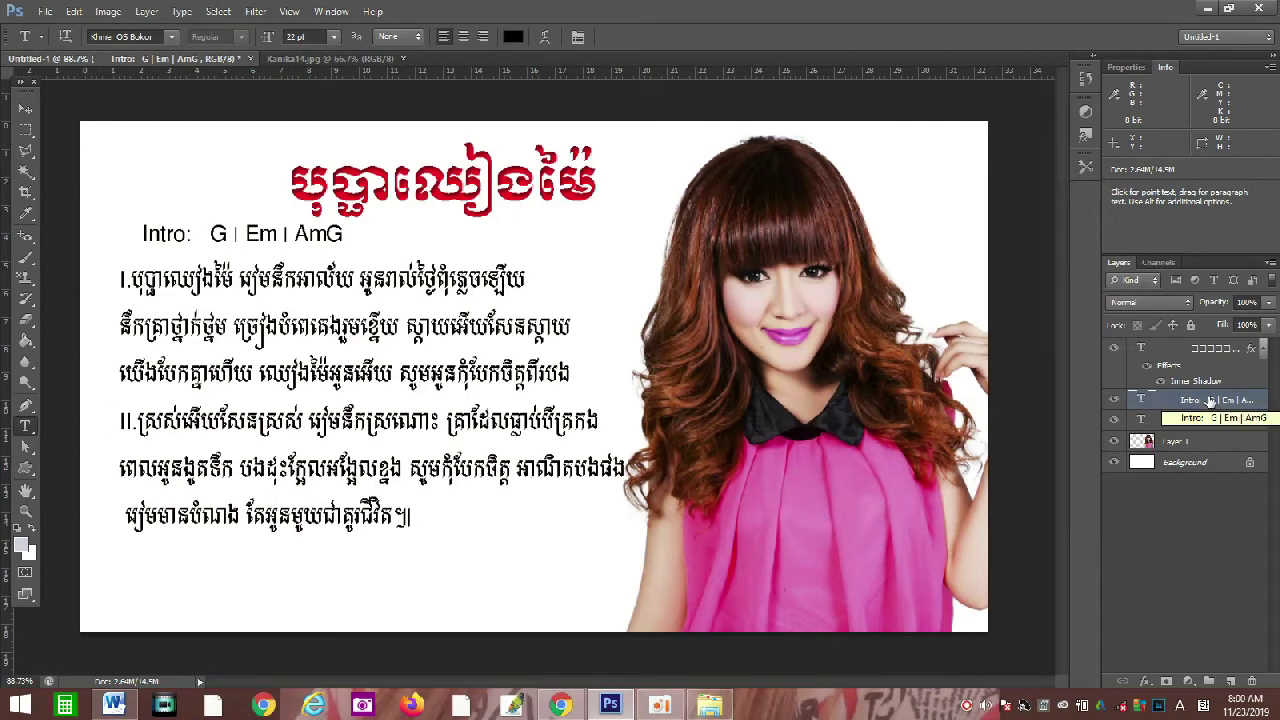
key("Delete")
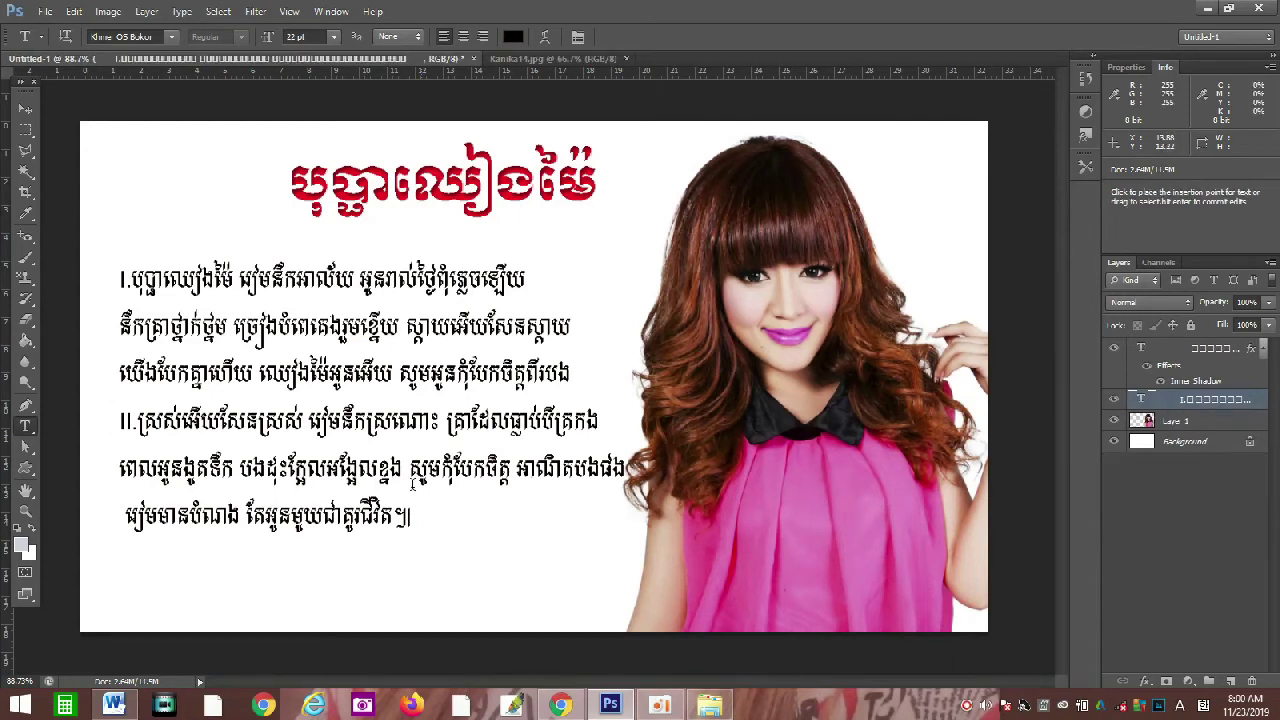
left_click(113, 705)
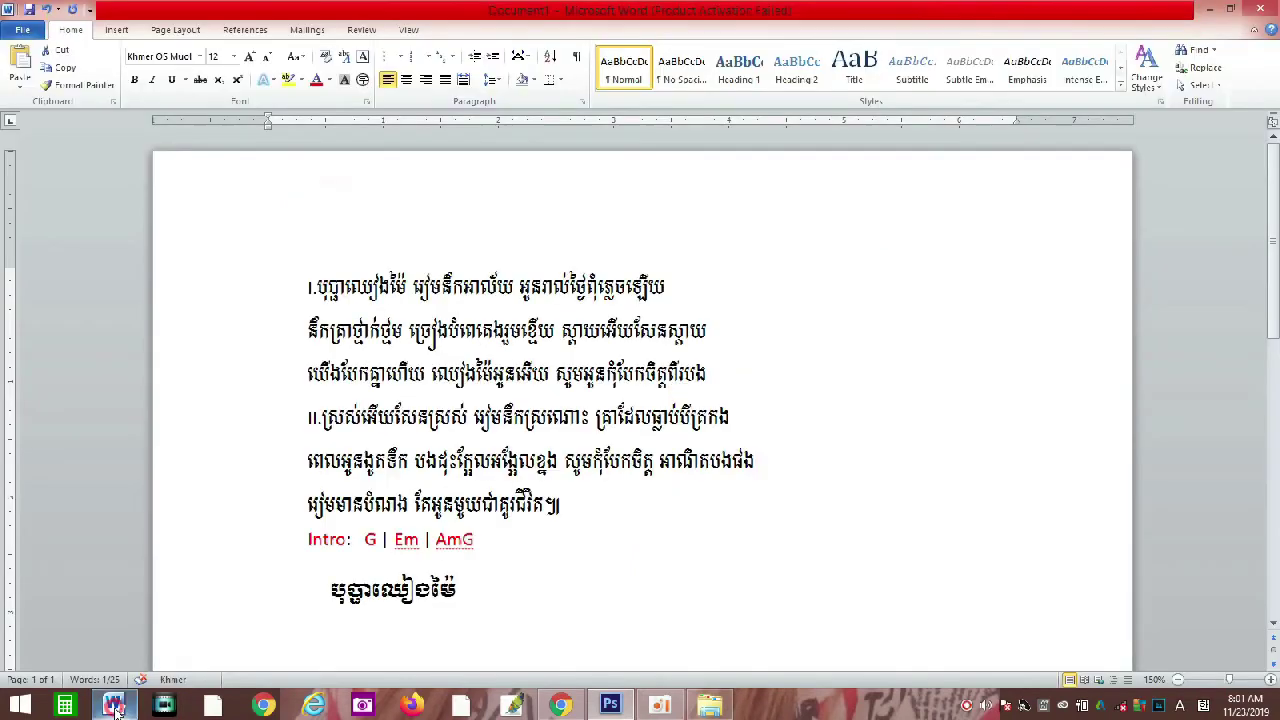
left_click(533, 583)
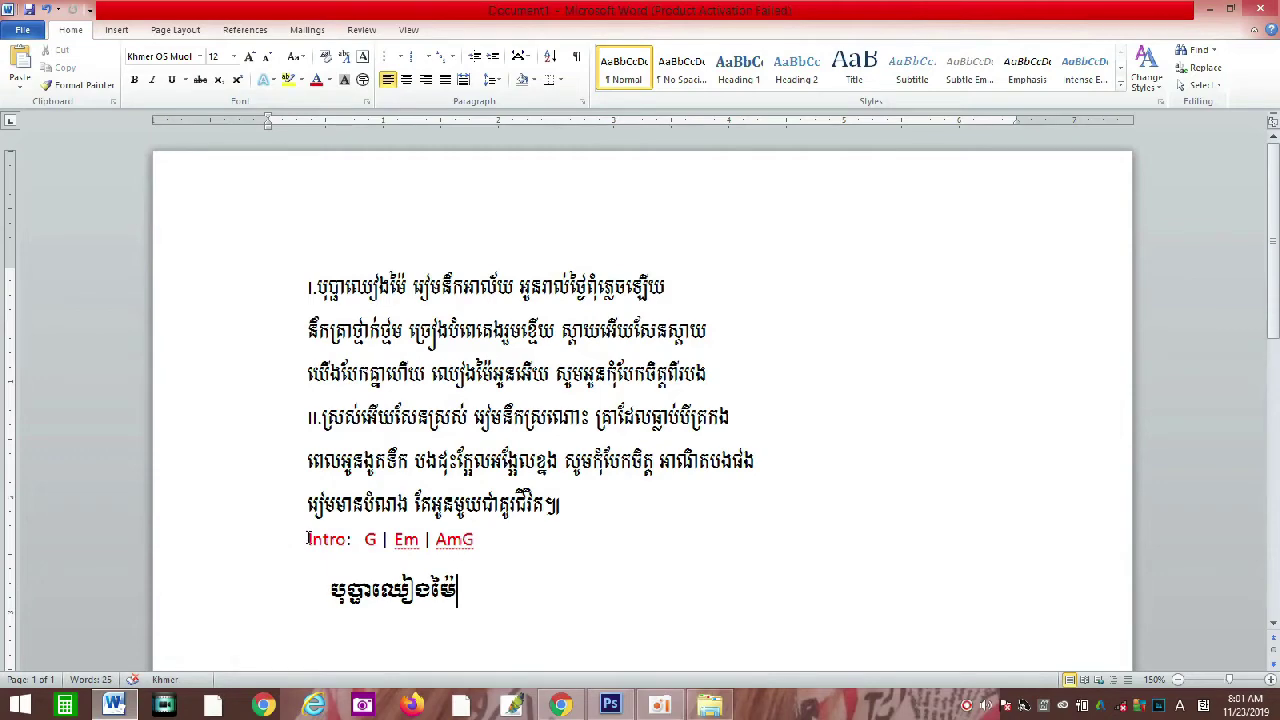
left_click_drag(306, 539, 500, 571)
- Switch to Photoshop, try pasting the copied Intro line onto the page, and undo both the paste and the Intro layer's deletion
left_click(608, 706)
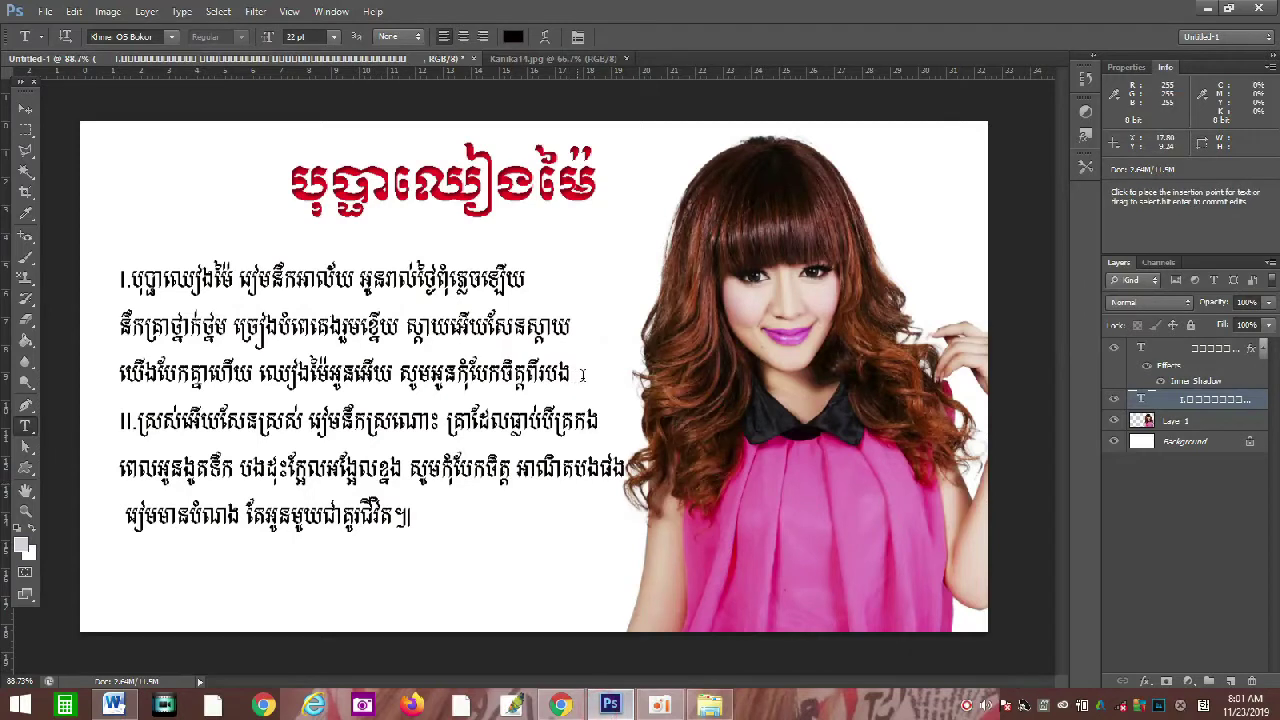
key("ctrl+v")
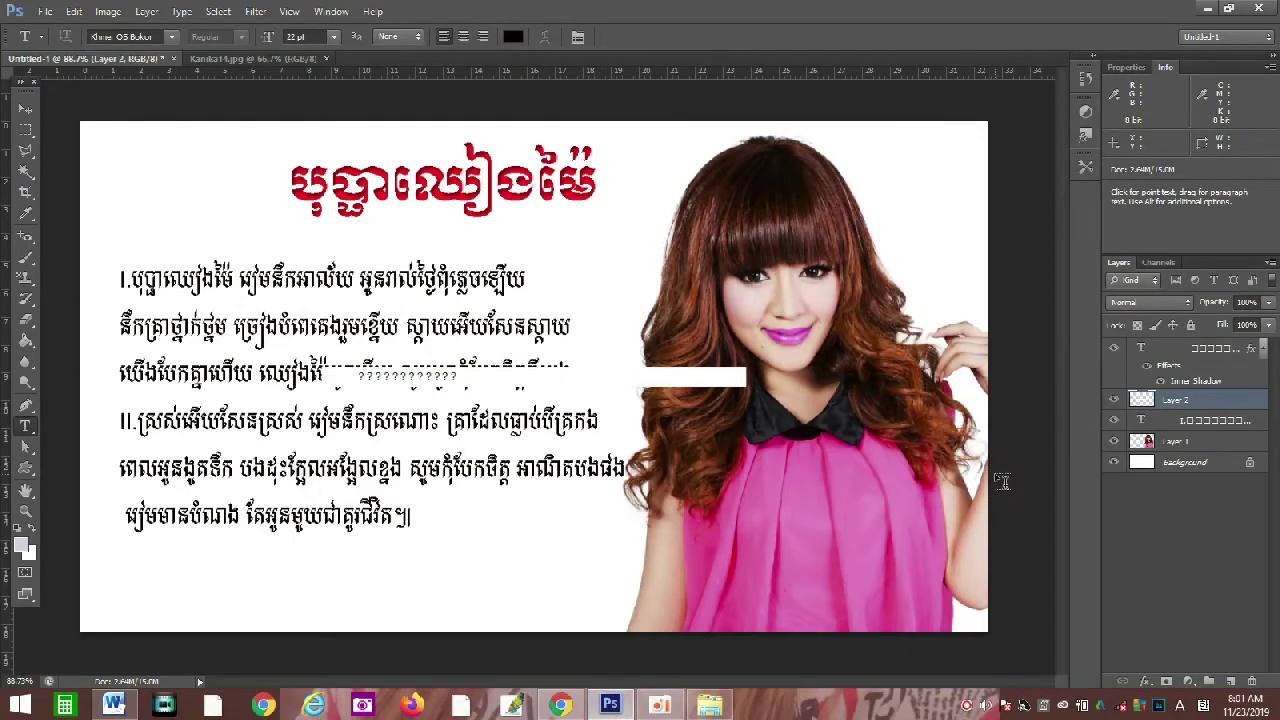
key("ctrl+z")
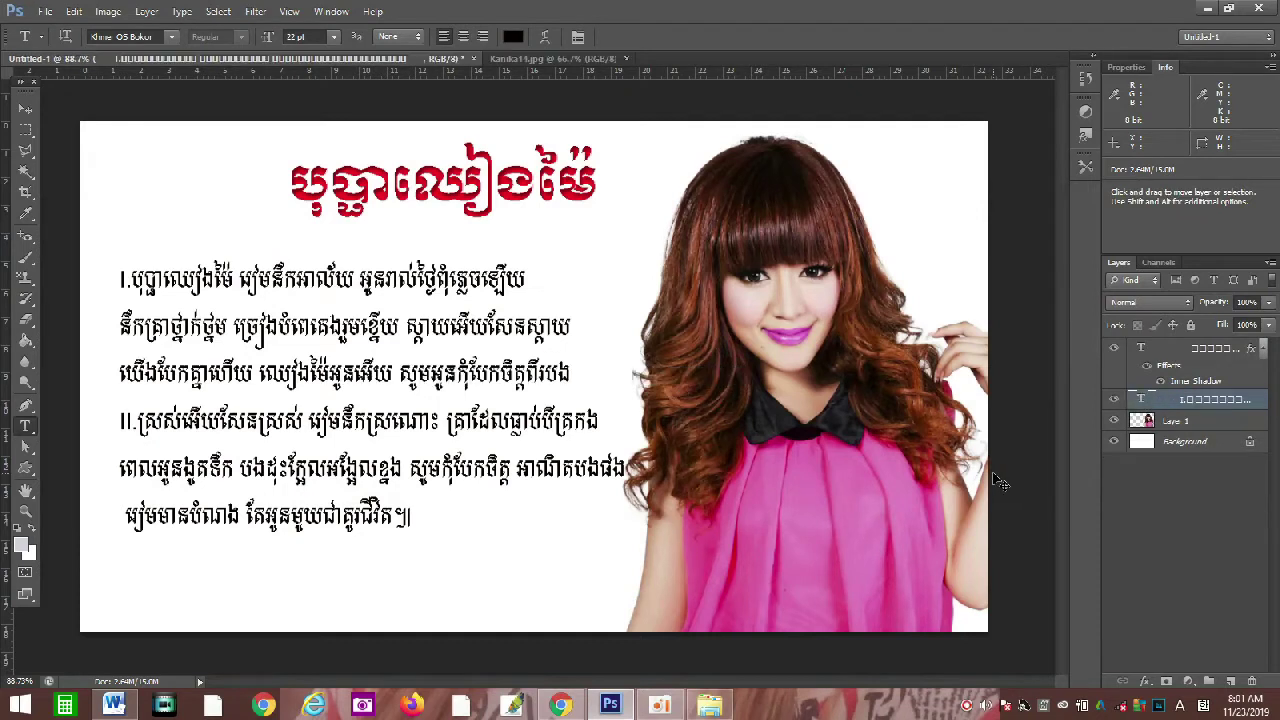
key("ctrl")
key("ctrl+v")
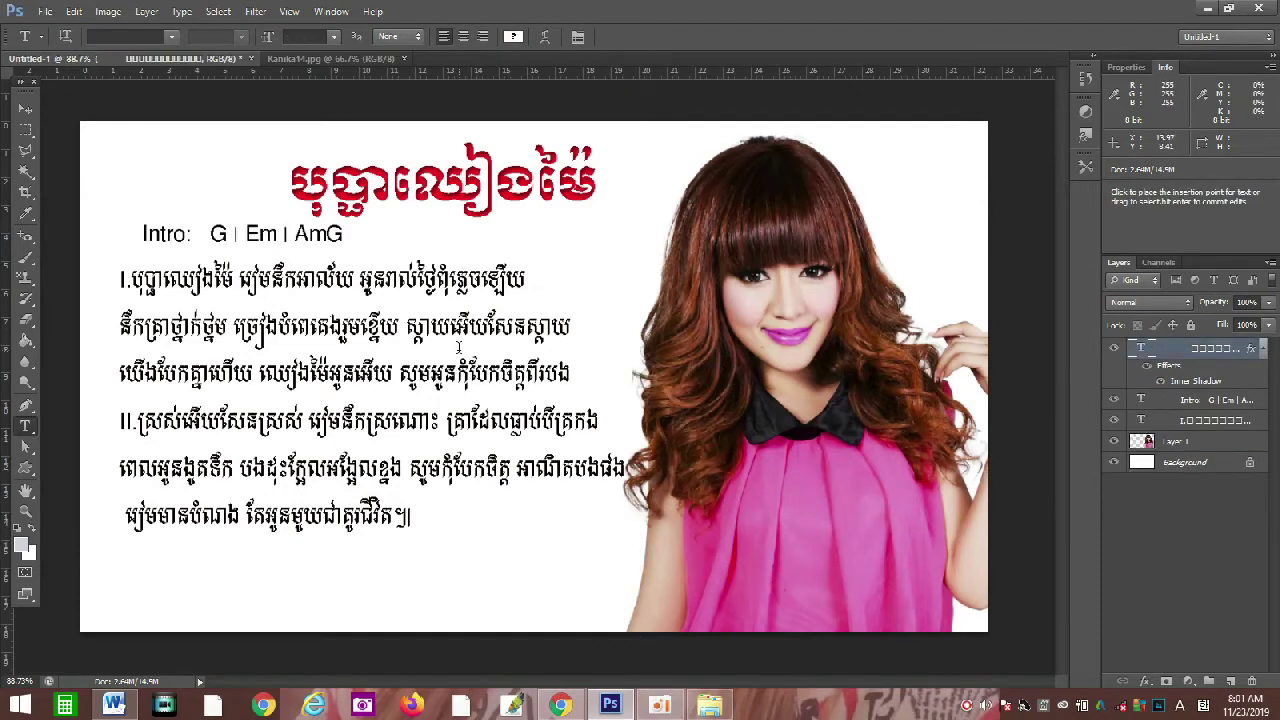
- Recolour the word "Intro" at the start of the chord line bright blue (#1c12ea)
left_click(138, 234)
key("ctrl+a")
left_click(193, 234)
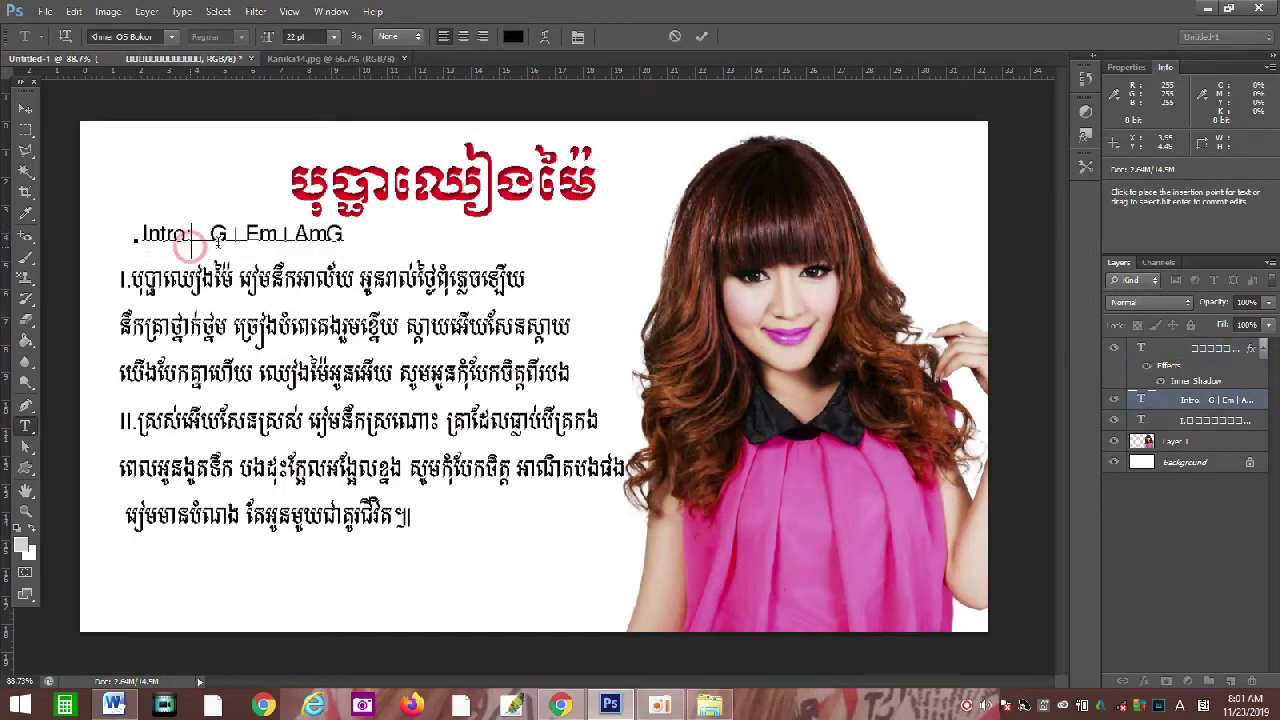
left_click_drag(186, 234, 165, 236)
key("ctrl+a")
double_click(145, 234)
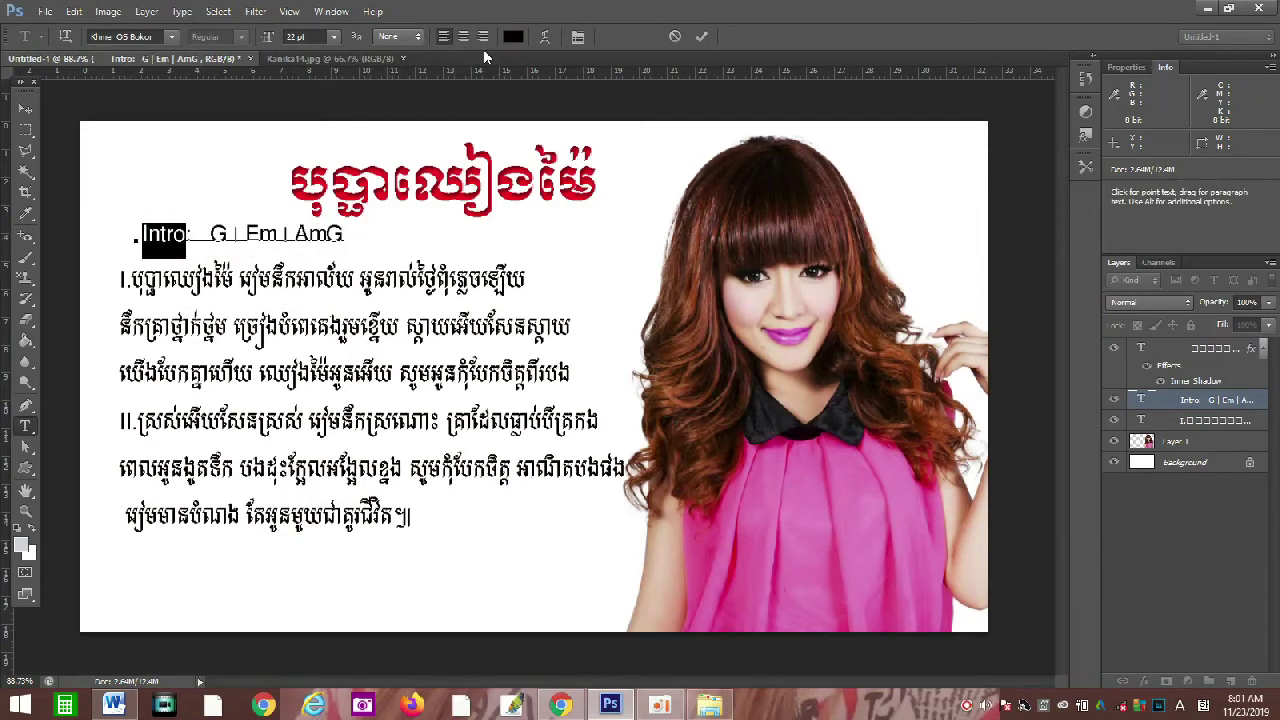
left_click(511, 37)
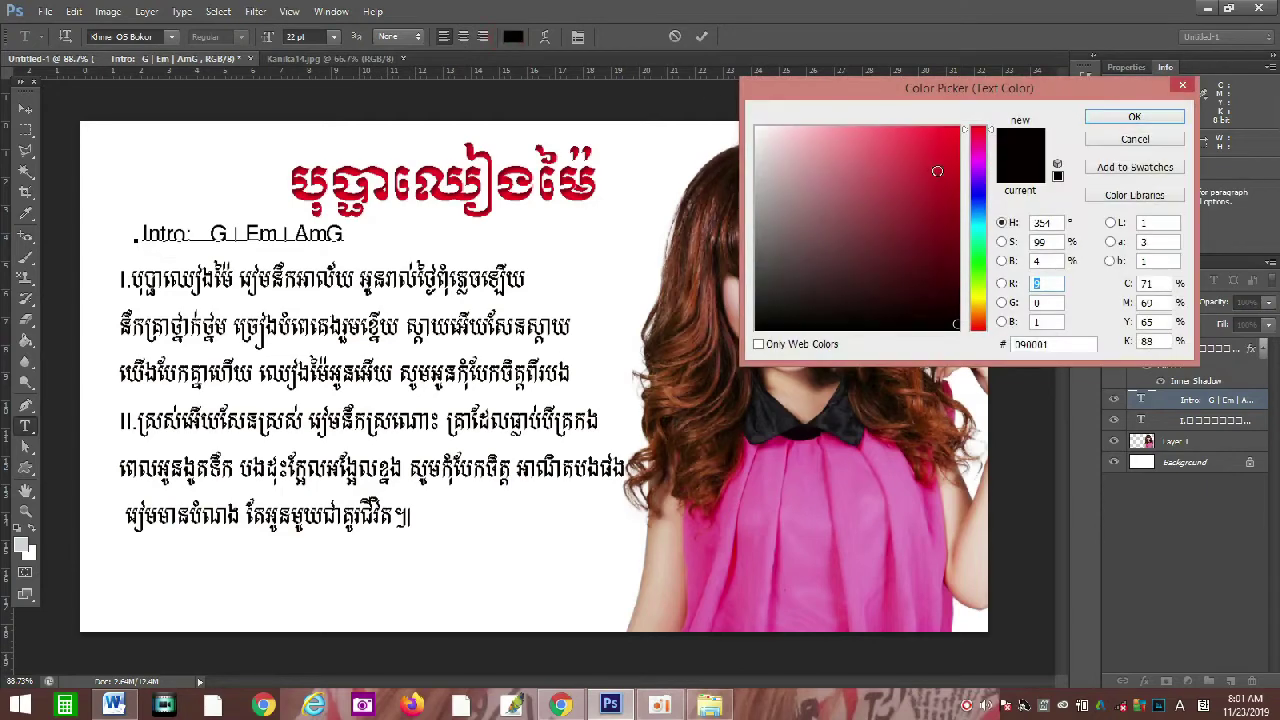
left_click(981, 195)
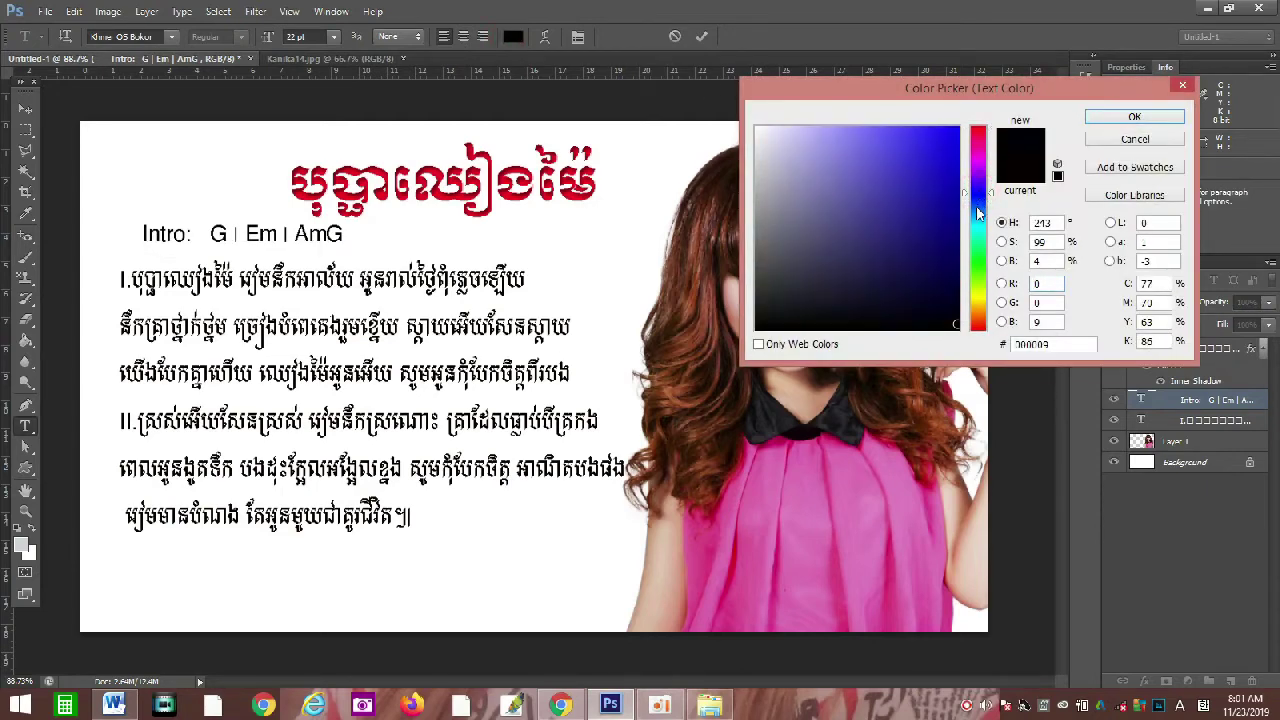
left_click(945, 146)
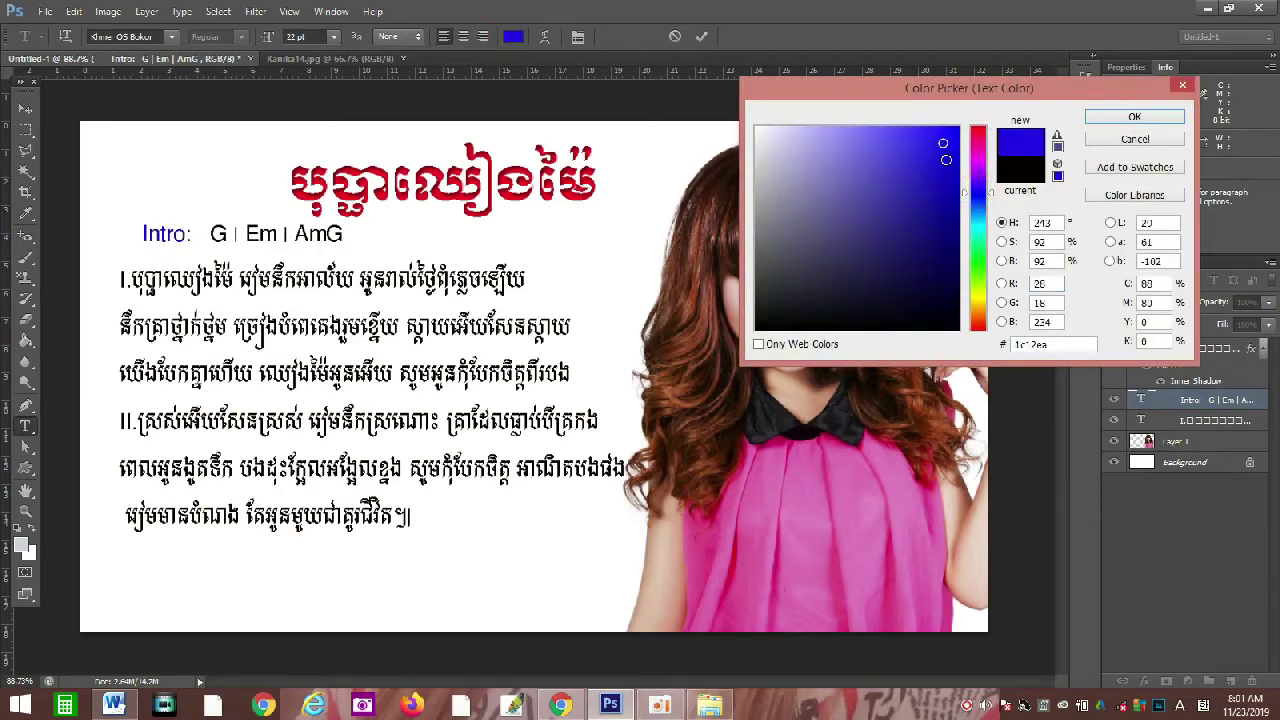
left_click(1132, 117)
- Recolour the "G" chord after "Intro:" in the chord line red (#fa021a)
mouse_move(228, 233)
left_mouse_down()
mouse_move(196, 233)
mouse_move(210, 233)
left_mouse_up()
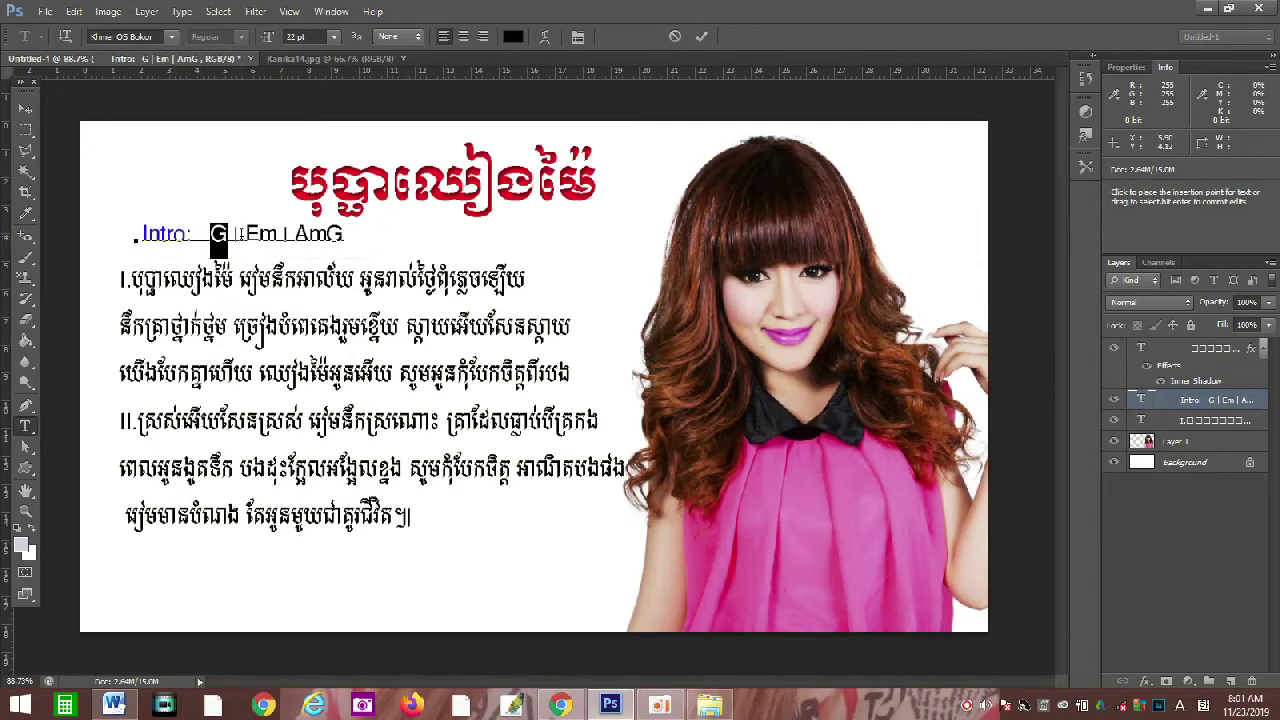
left_click(503, 38)
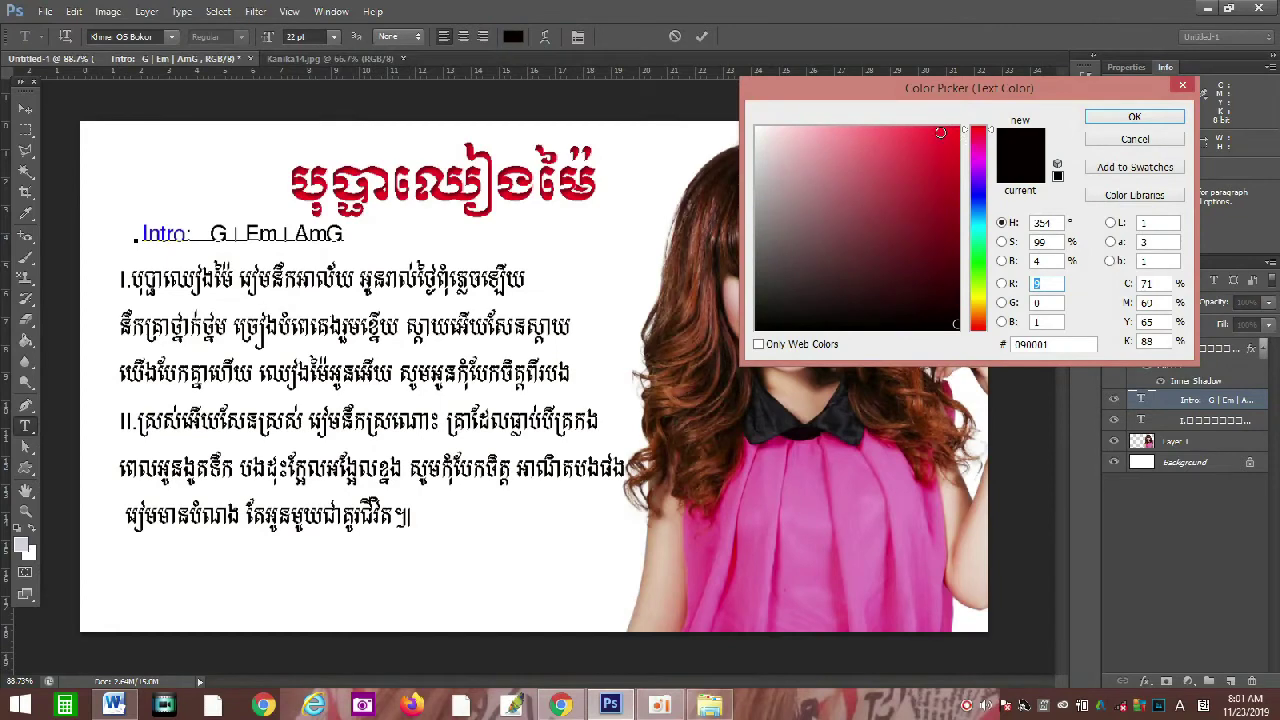
left_click(957, 130)
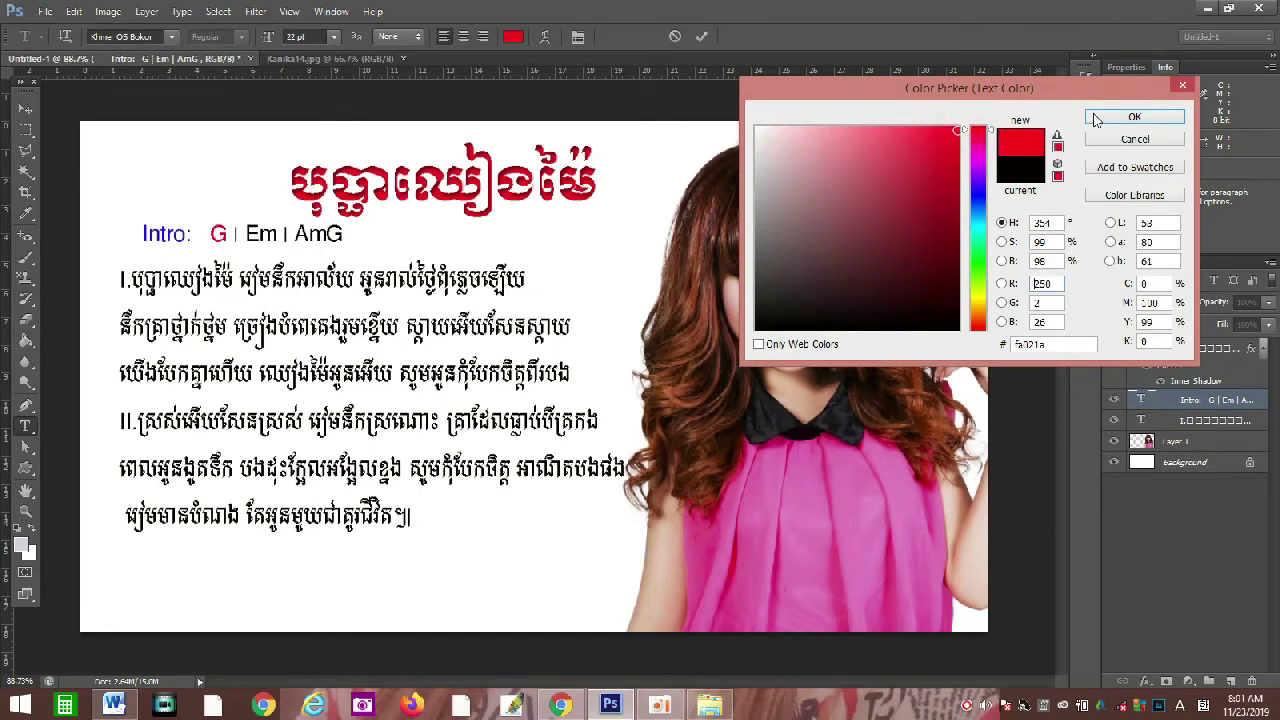
left_click(1130, 116)
- Recolour the "Em" chord in the Intro line the same kind of bright red, leaving the dividers black
left_click_drag(252, 235, 278, 238)
left_click(246, 234)
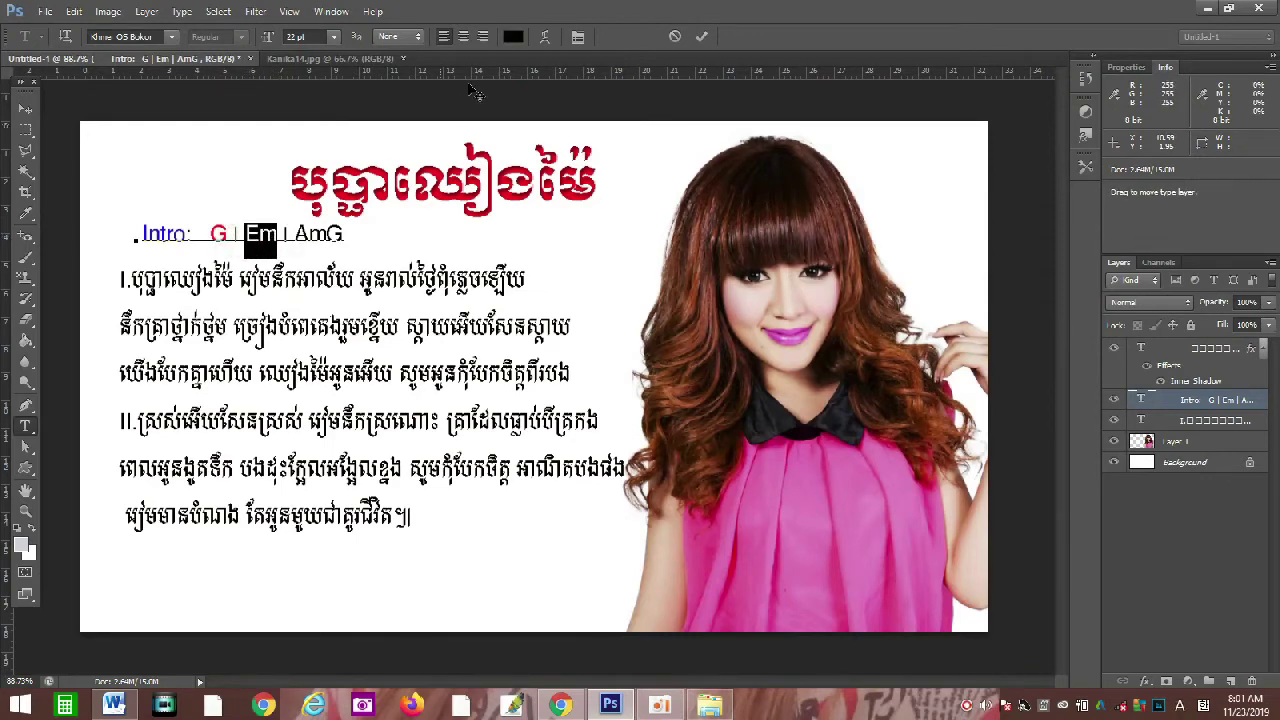
left_click(512, 36)
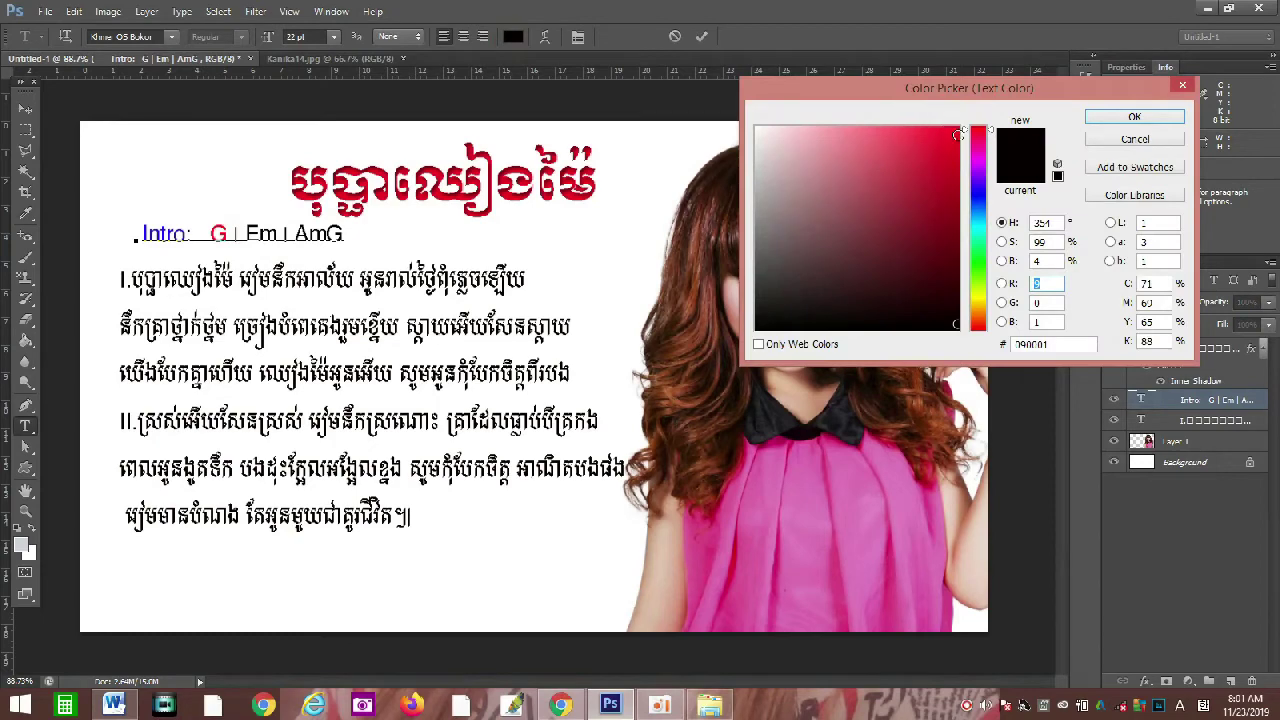
left_click(954, 134)
left_click(1134, 116)
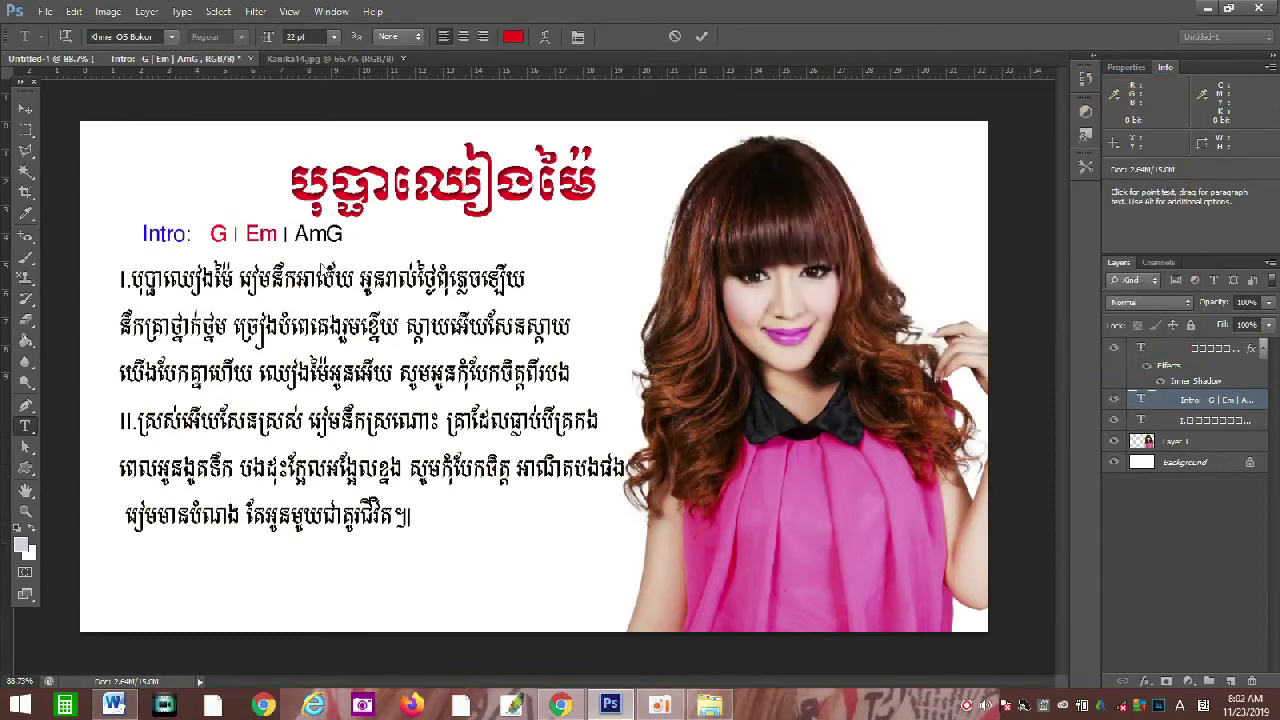
- Recolour the closing "AmG" chords of the Intro line bright red and commit the text edit
left_click(296, 240)
left_click_drag(294, 238, 142, 238)
left_click(300, 238)
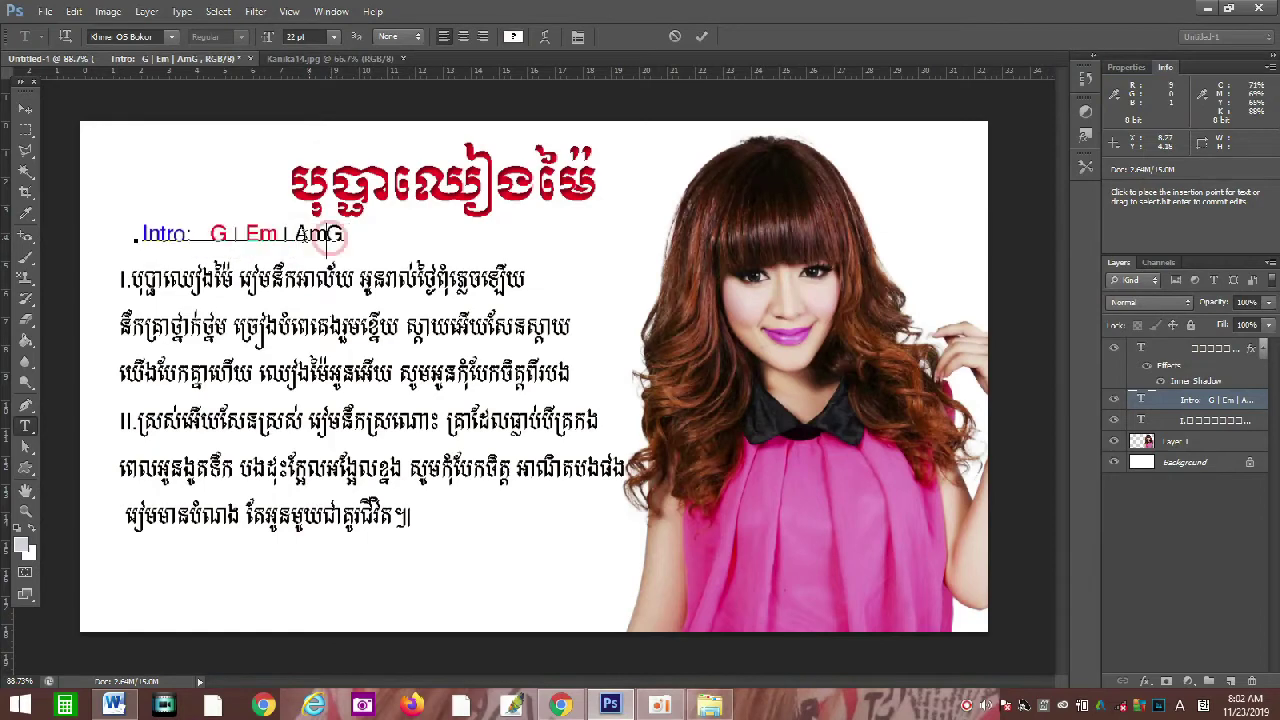
left_click_drag(294, 238, 344, 238)
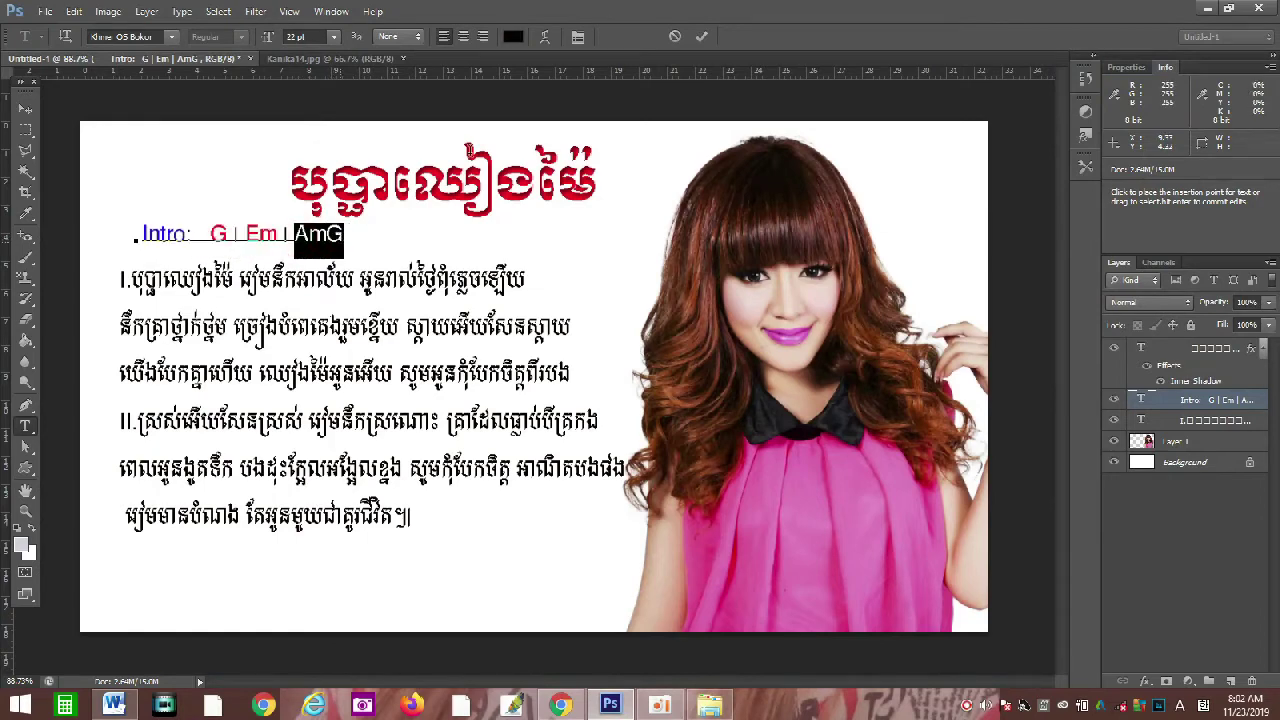
left_click(512, 37)
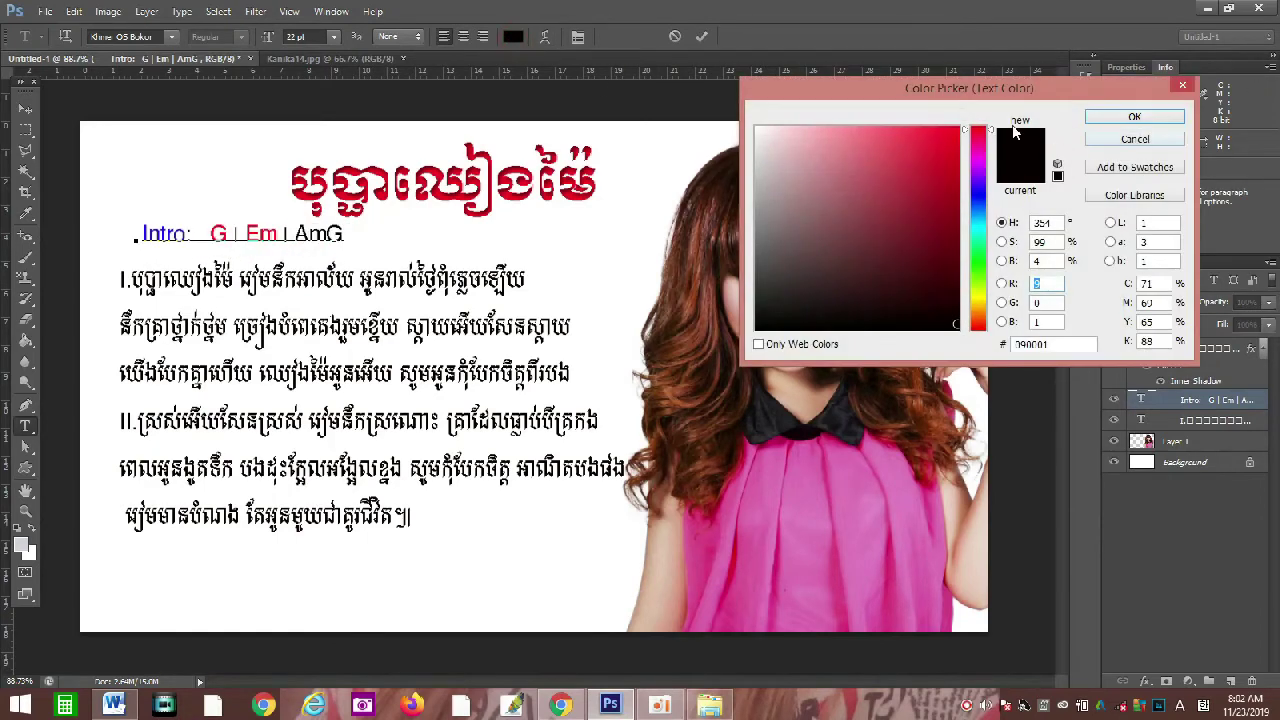
left_click(956, 131)
left_click(1132, 117)
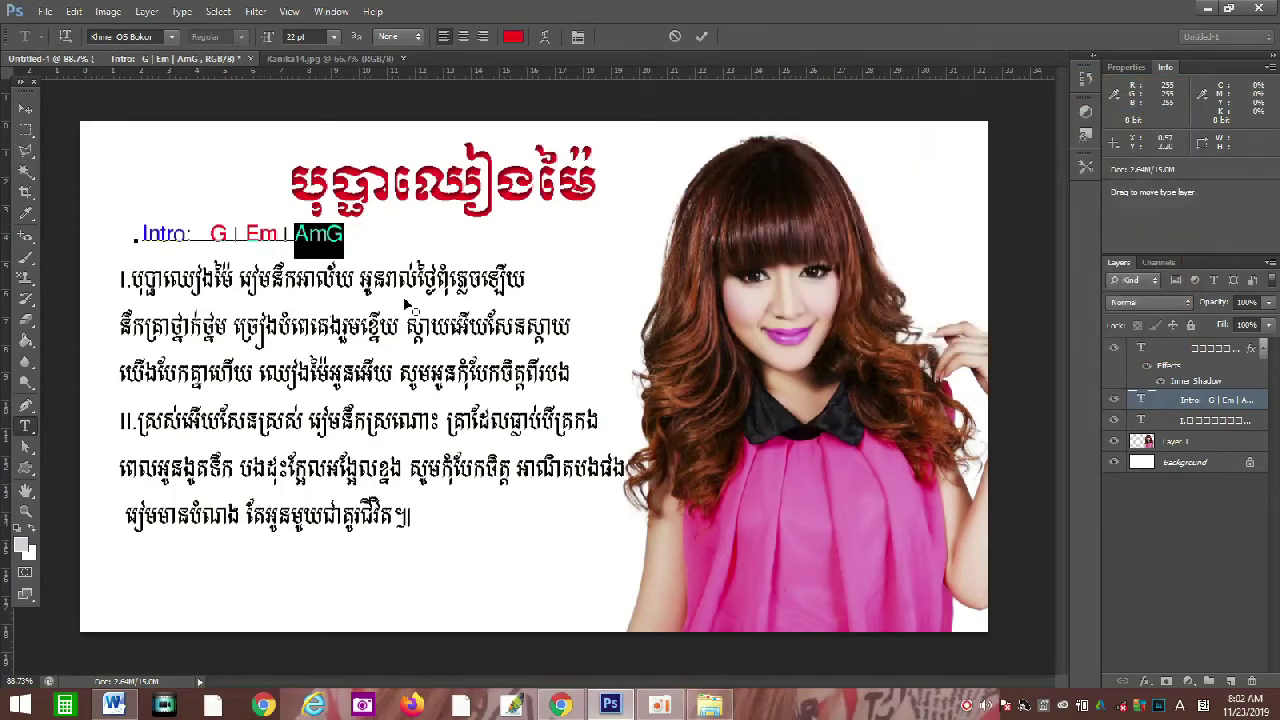
key("Escape")
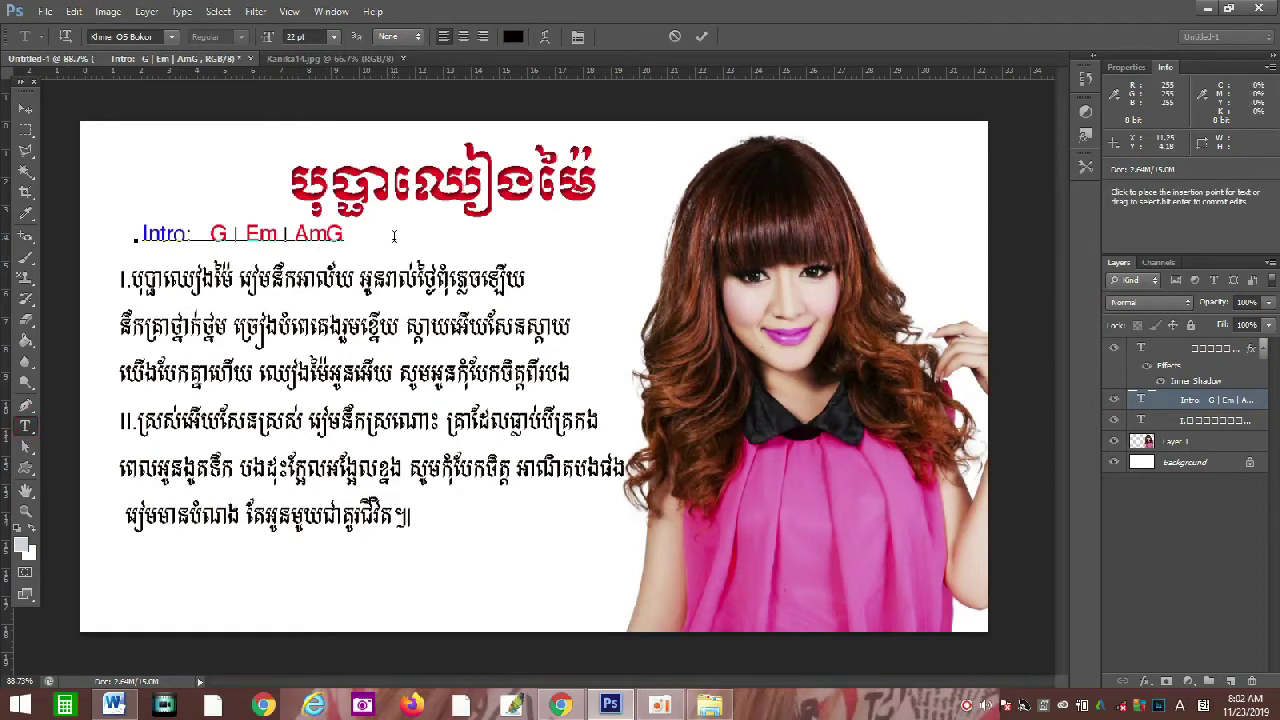
left_click(25, 108)
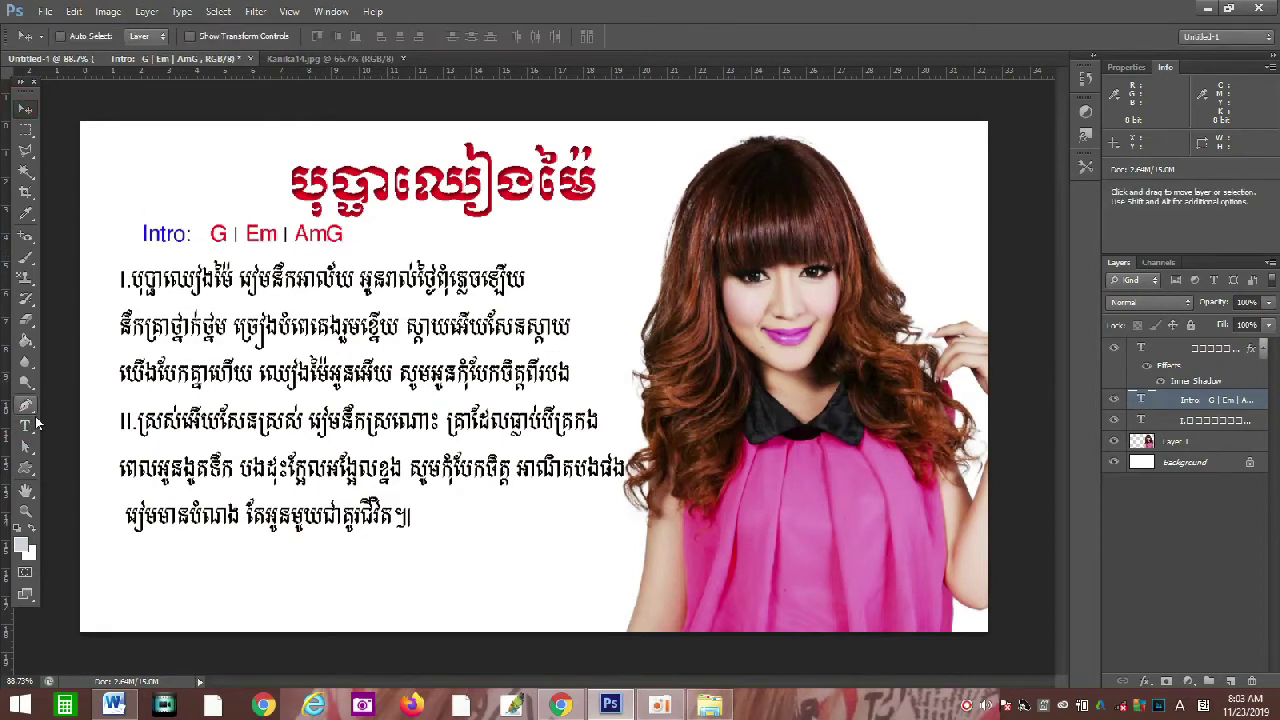
key("t")
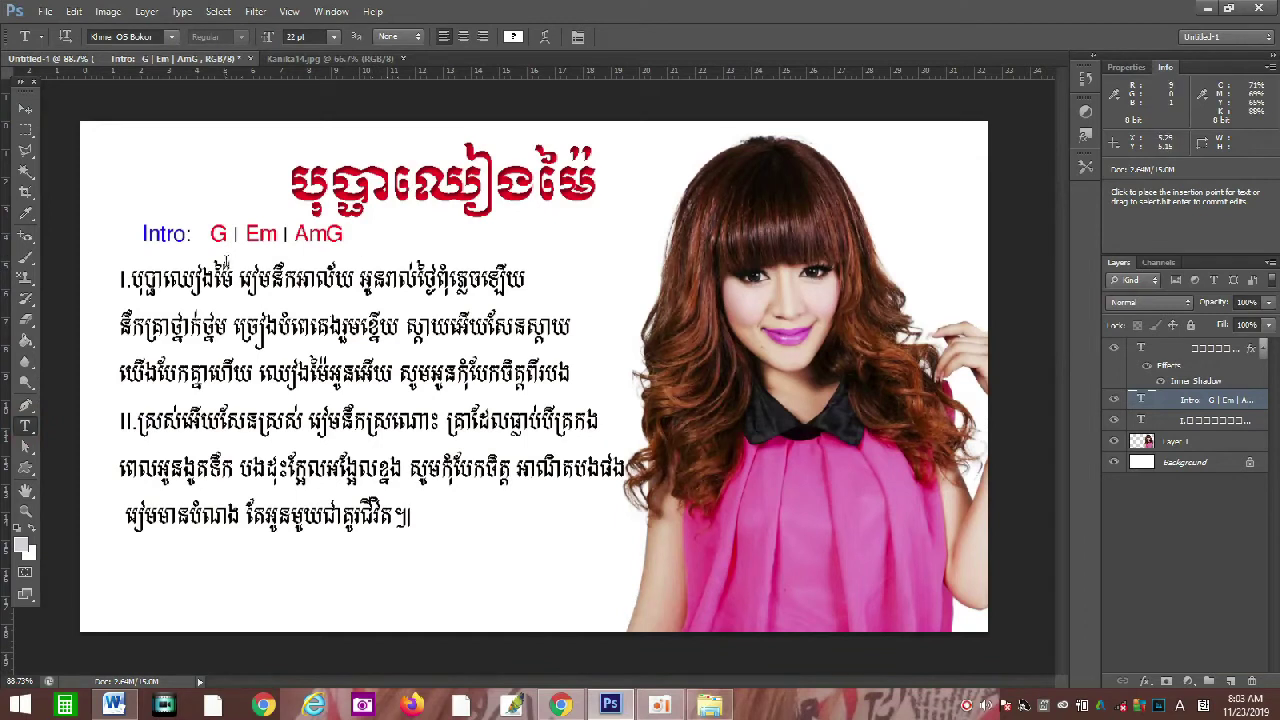
left_click(197, 238)
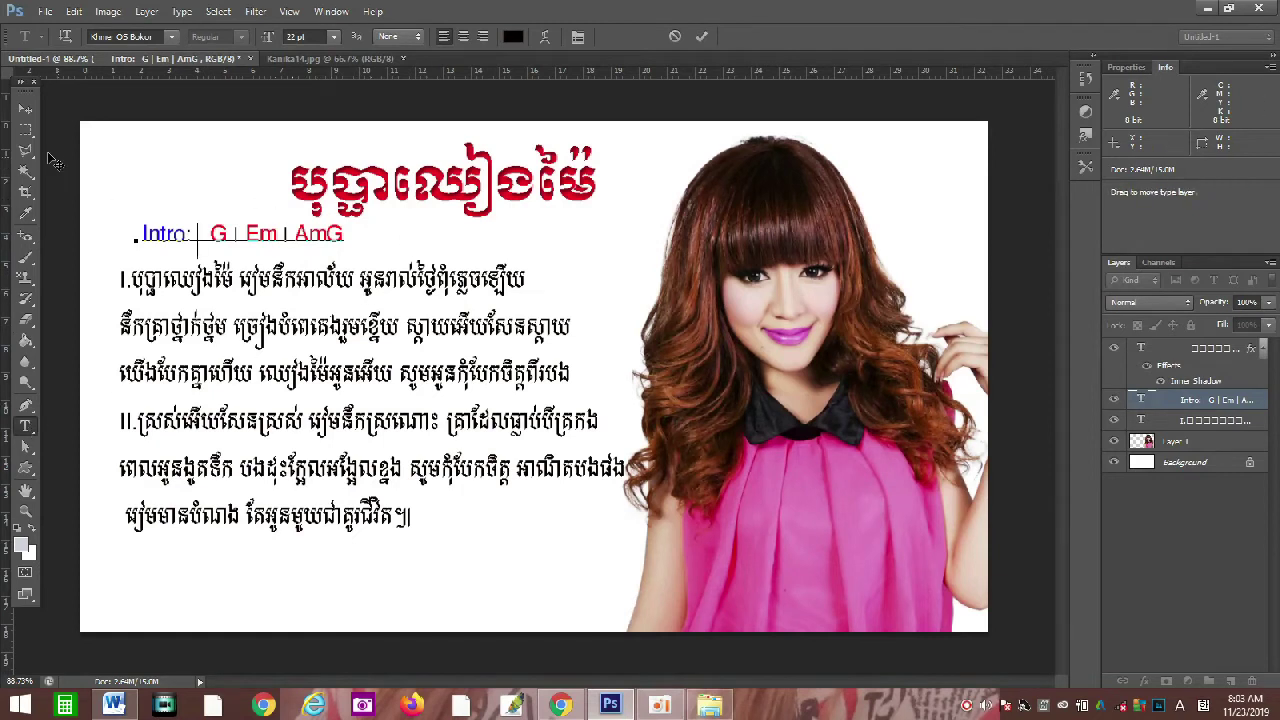
left_click(22, 110)
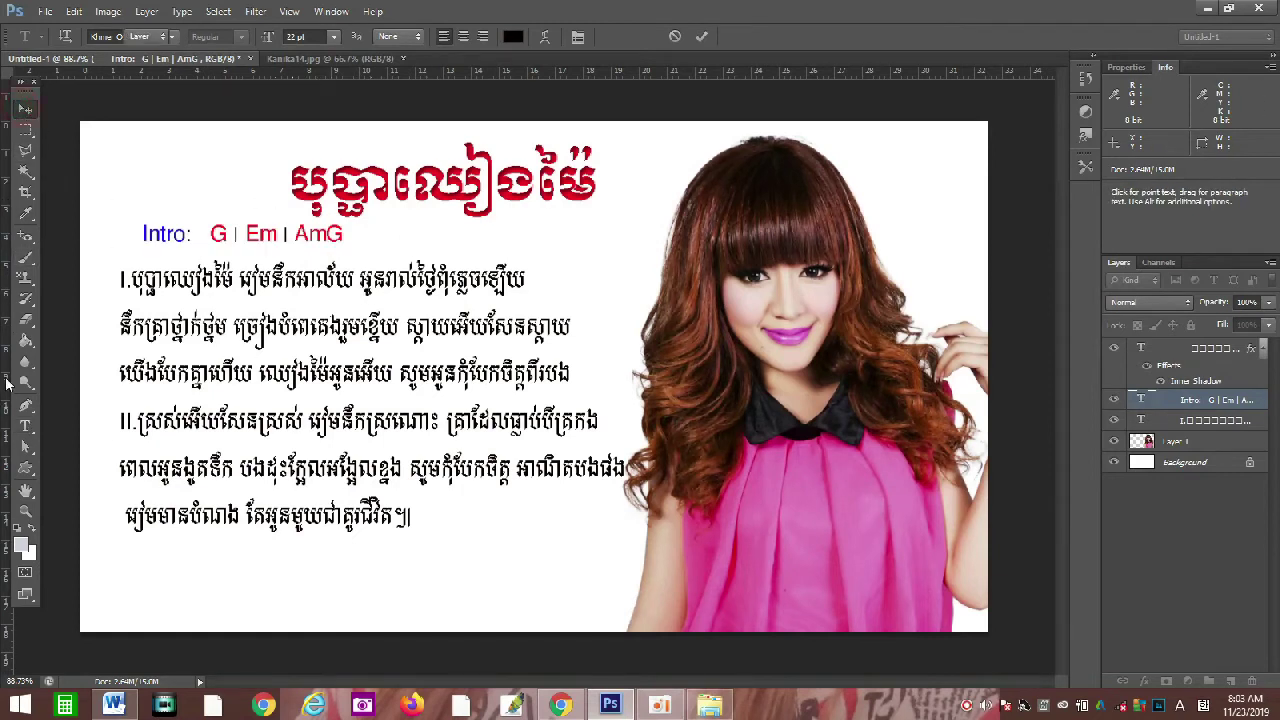
left_click(1182, 463)
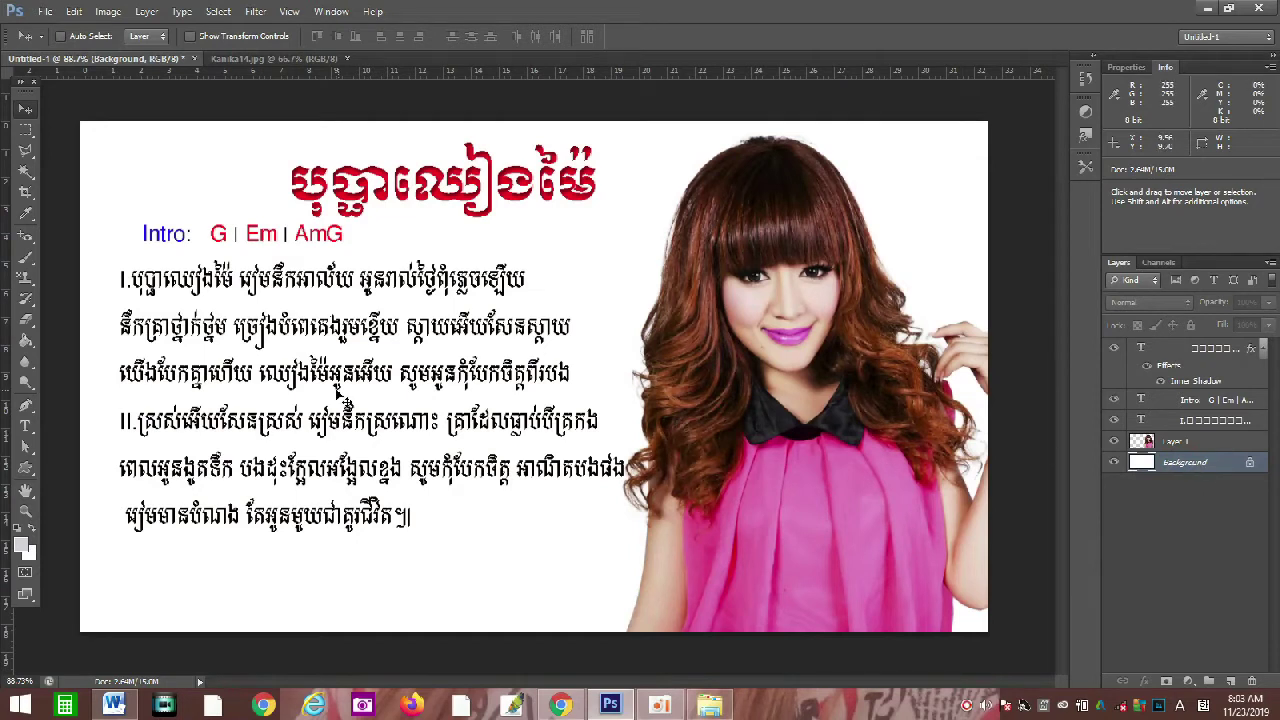
left_click(27, 425)
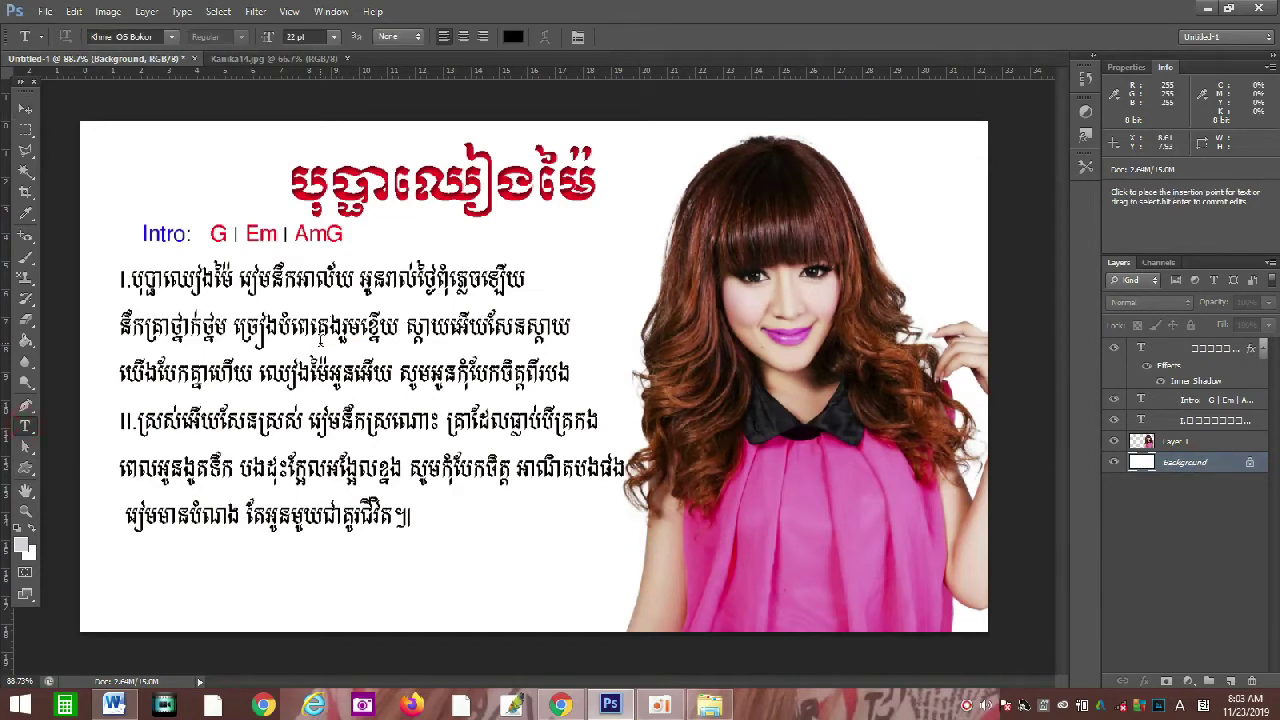
left_click(287, 248)
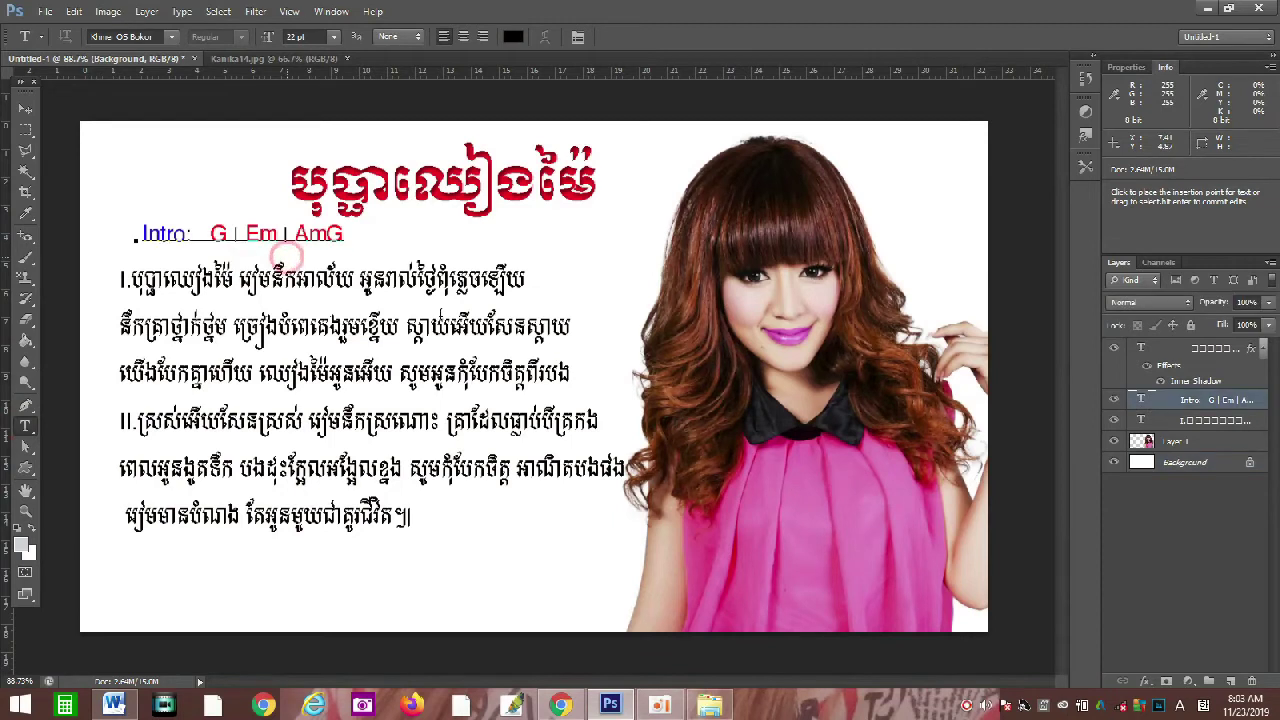
left_click(364, 247)
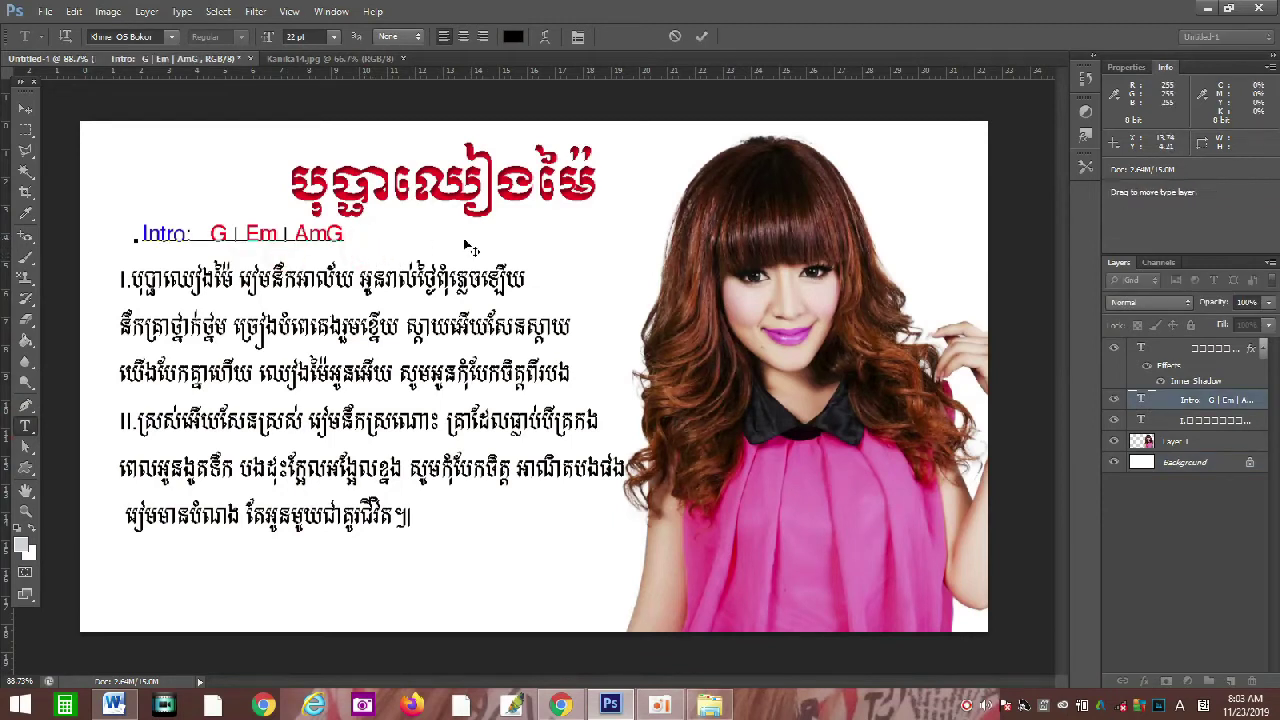
left_click(495, 553)
left_click(26, 108)
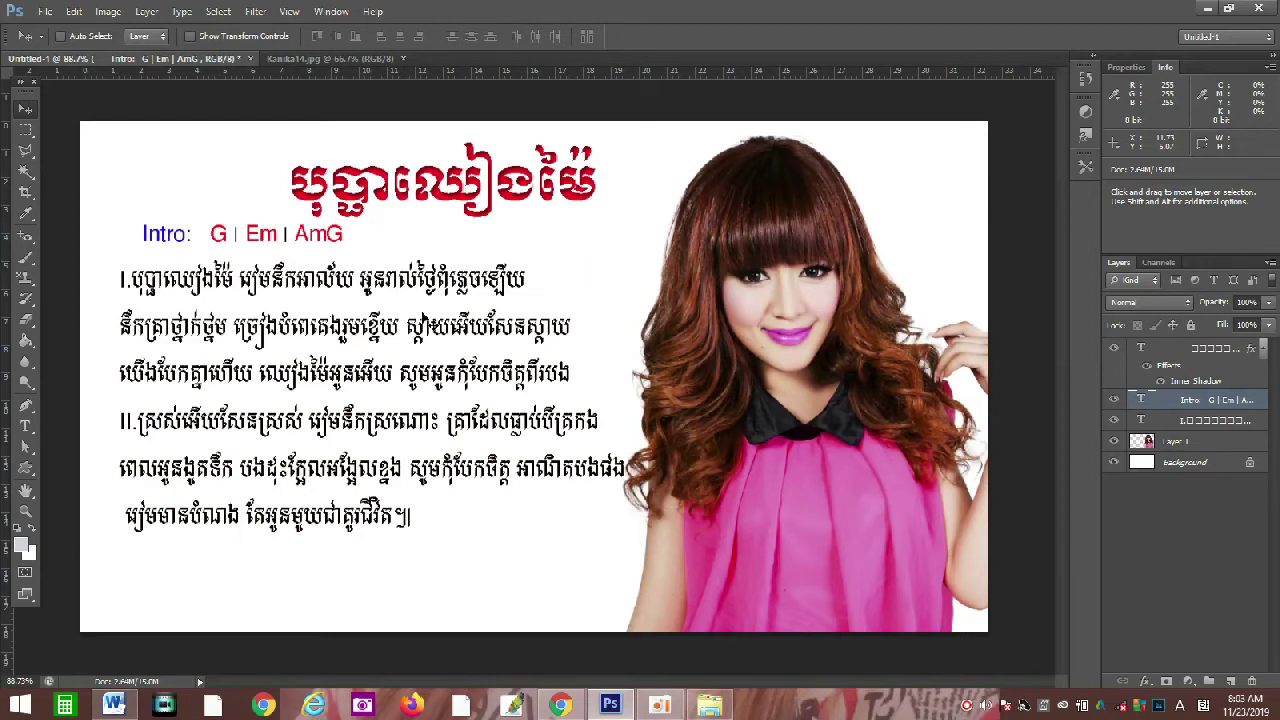
- Add a separate text layer reading "G" in the empty area below the lyrics and colour it red (#f8022a)
left_click(26, 427)
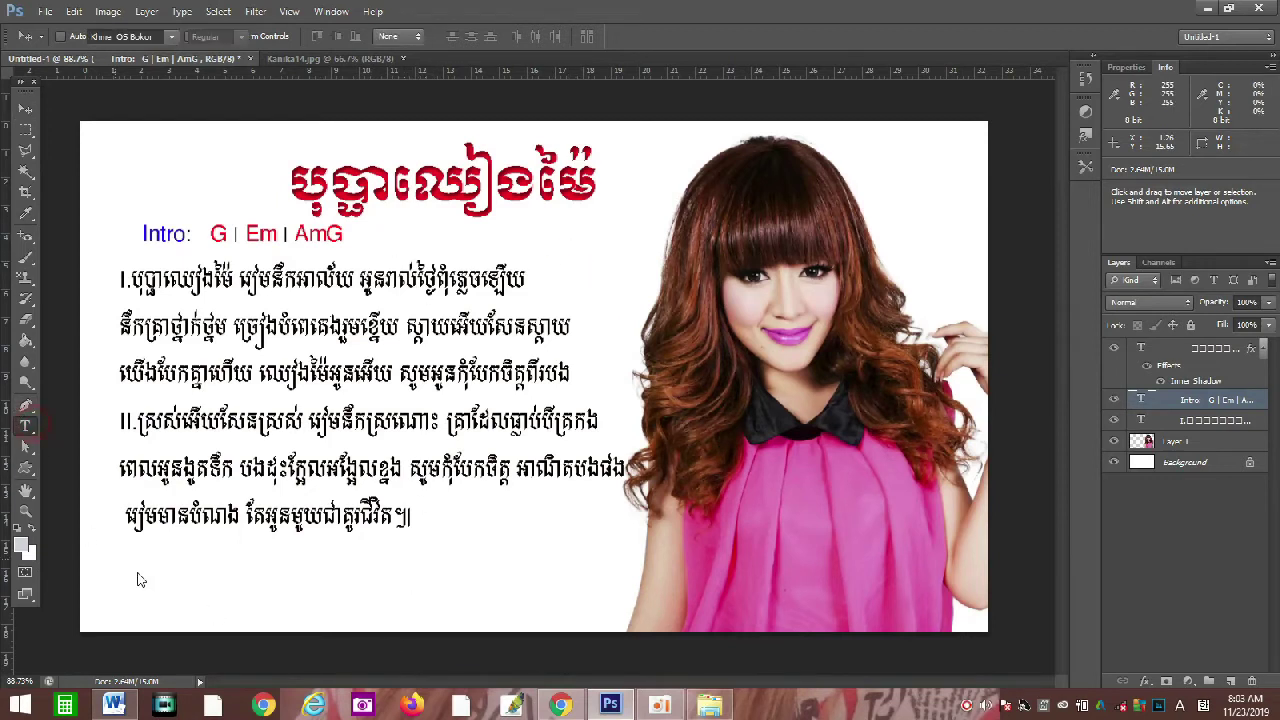
left_click(196, 580)
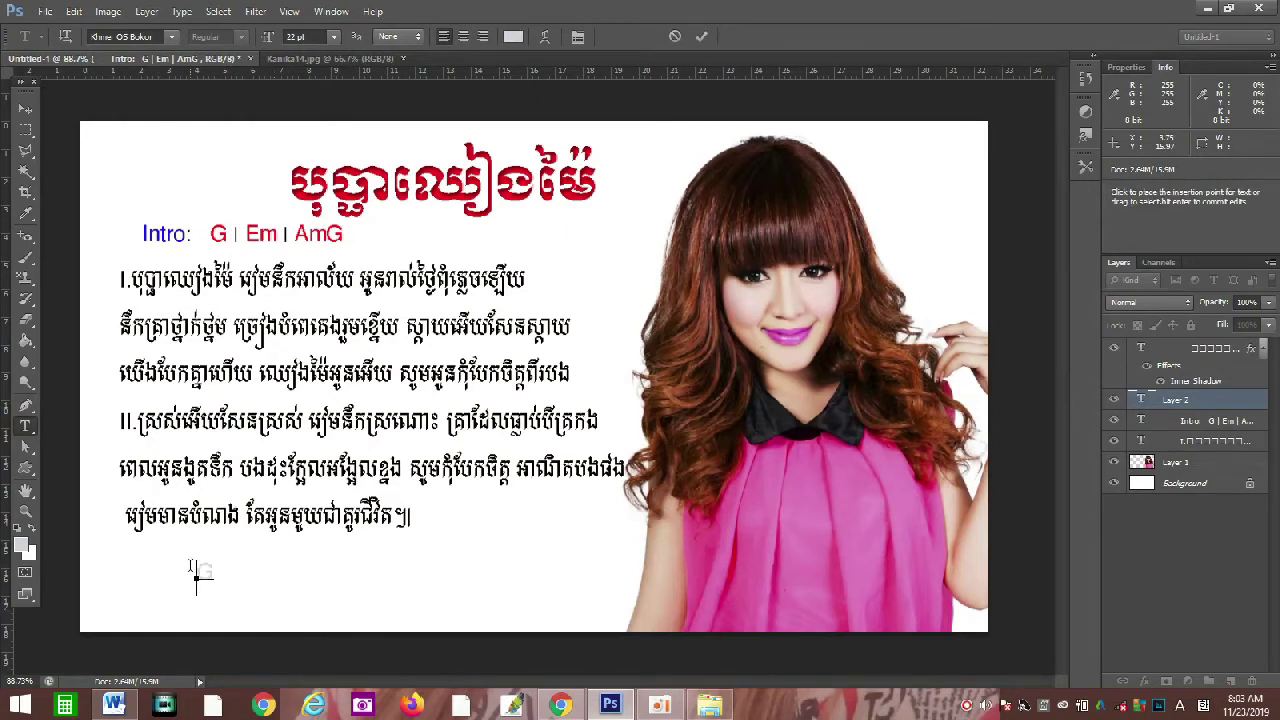
left_click(510, 38)
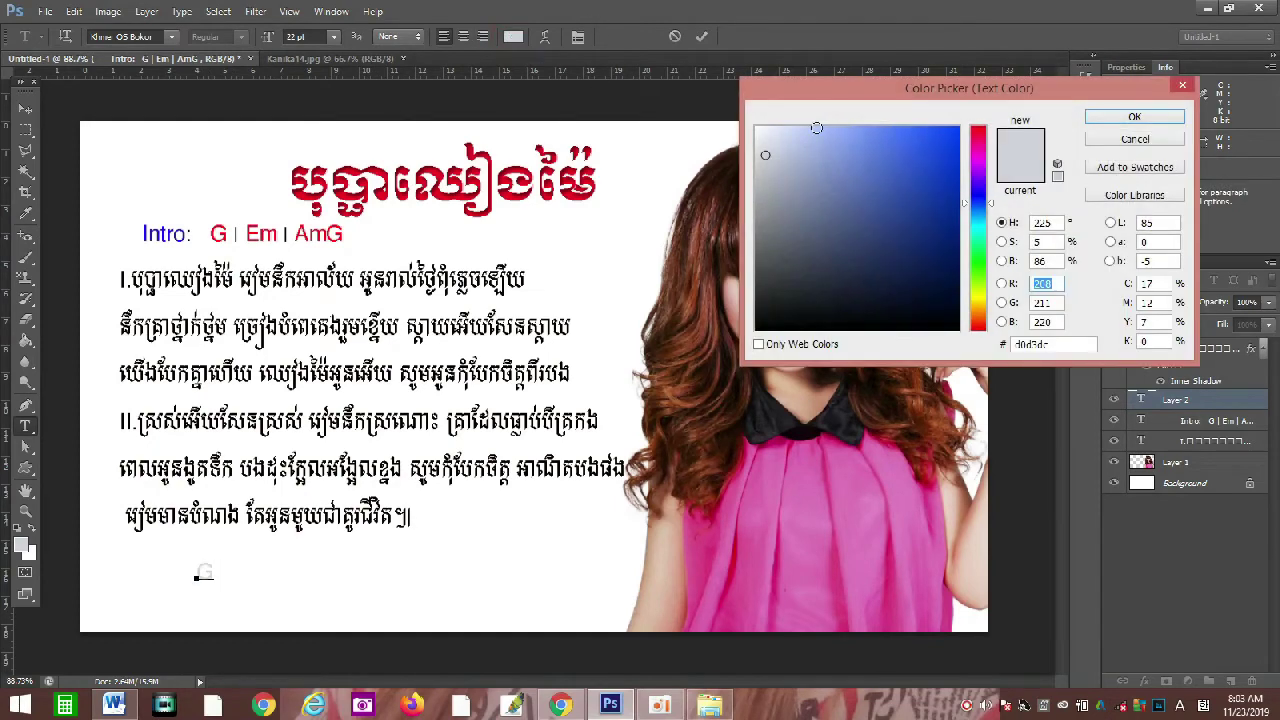
left_click(957, 132)
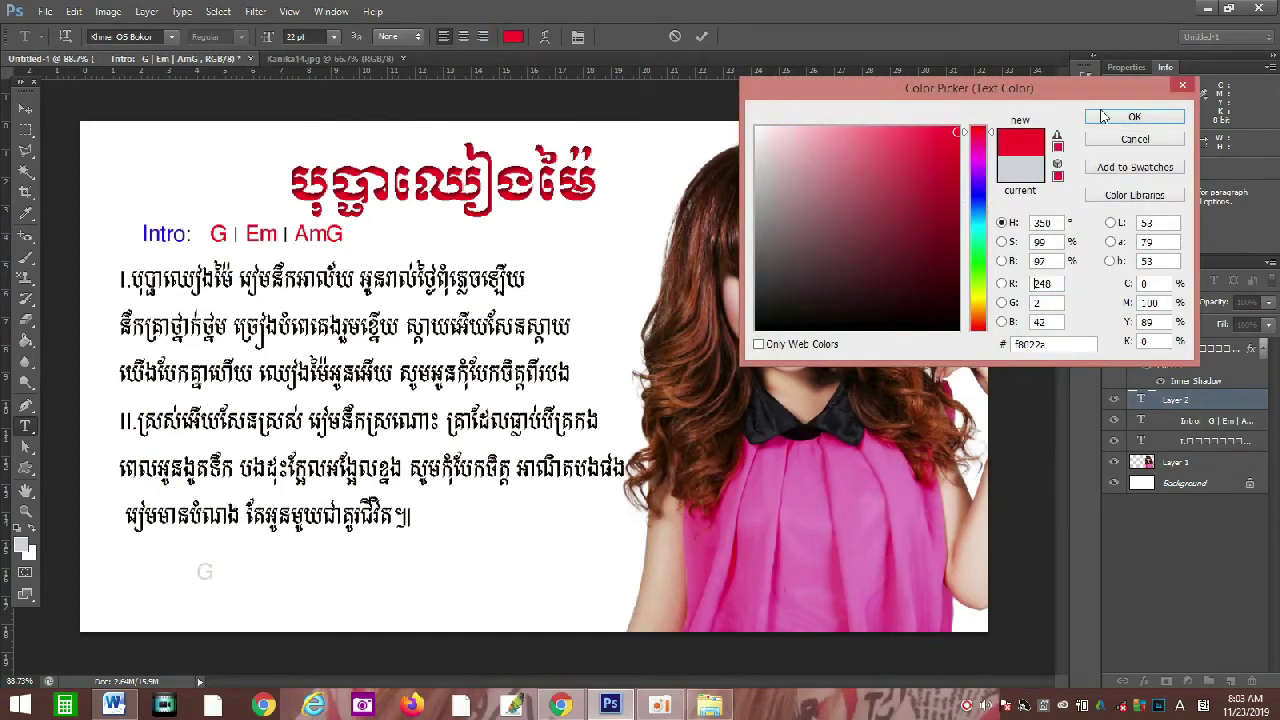
left_click(1134, 117)
- Set the separate "G" chord to 18 pt and move it above the end of the first word in lyric line I
double_click(204, 572)
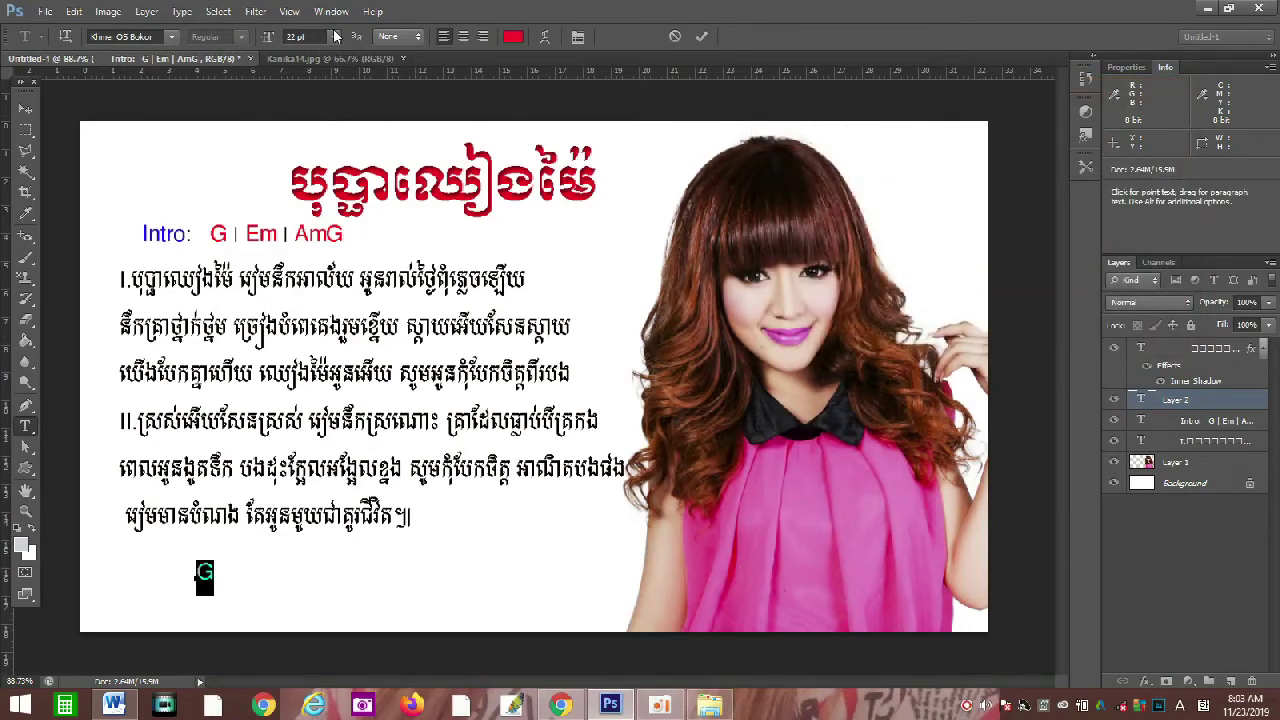
left_click(336, 36)
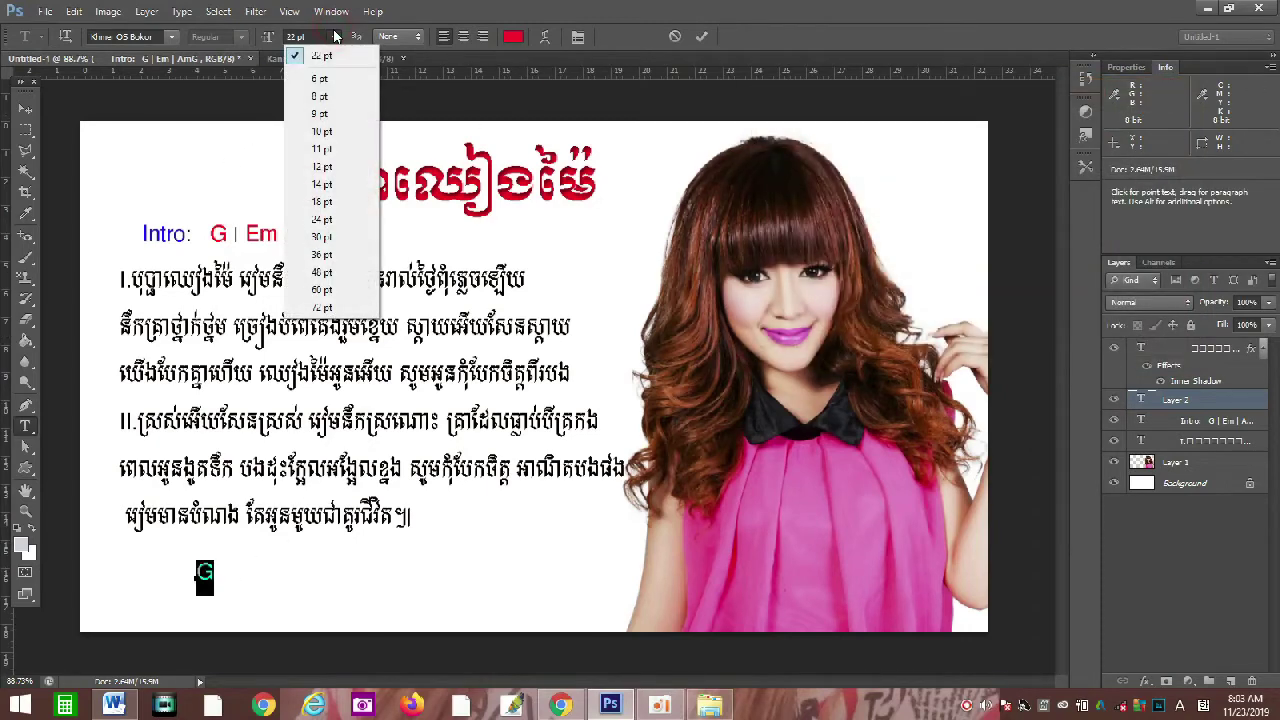
left_click(329, 203)
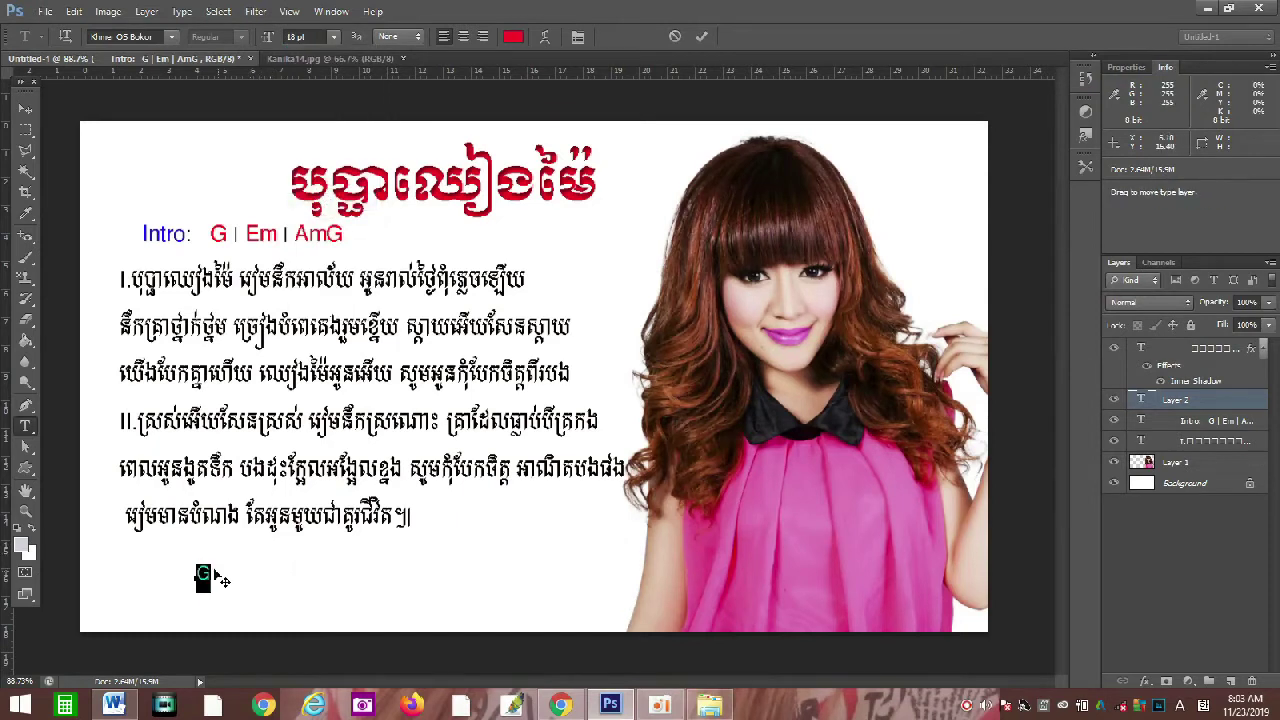
left_click(25, 107)
left_click(282, 567)
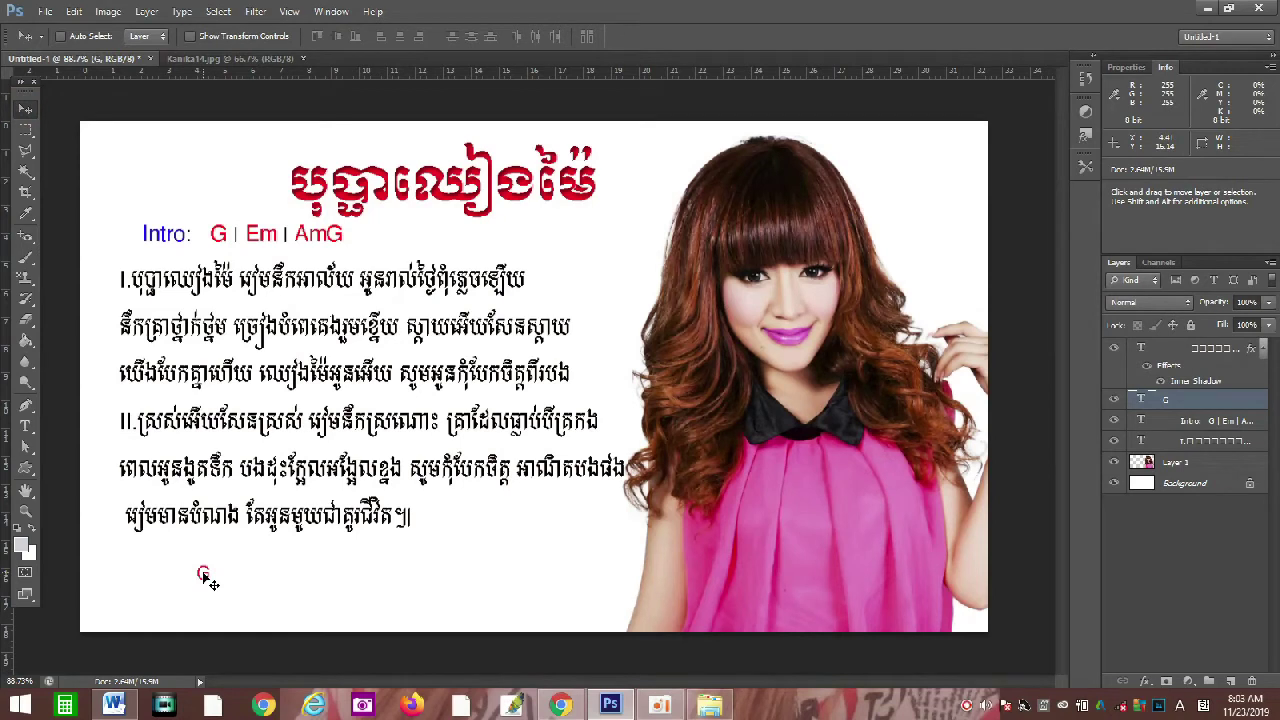
left_click_drag(207, 580, 229, 256)
mouse_move(228, 250)
left_mouse_down()
mouse_move(232, 238)
mouse_move(229, 262)
left_mouse_up()
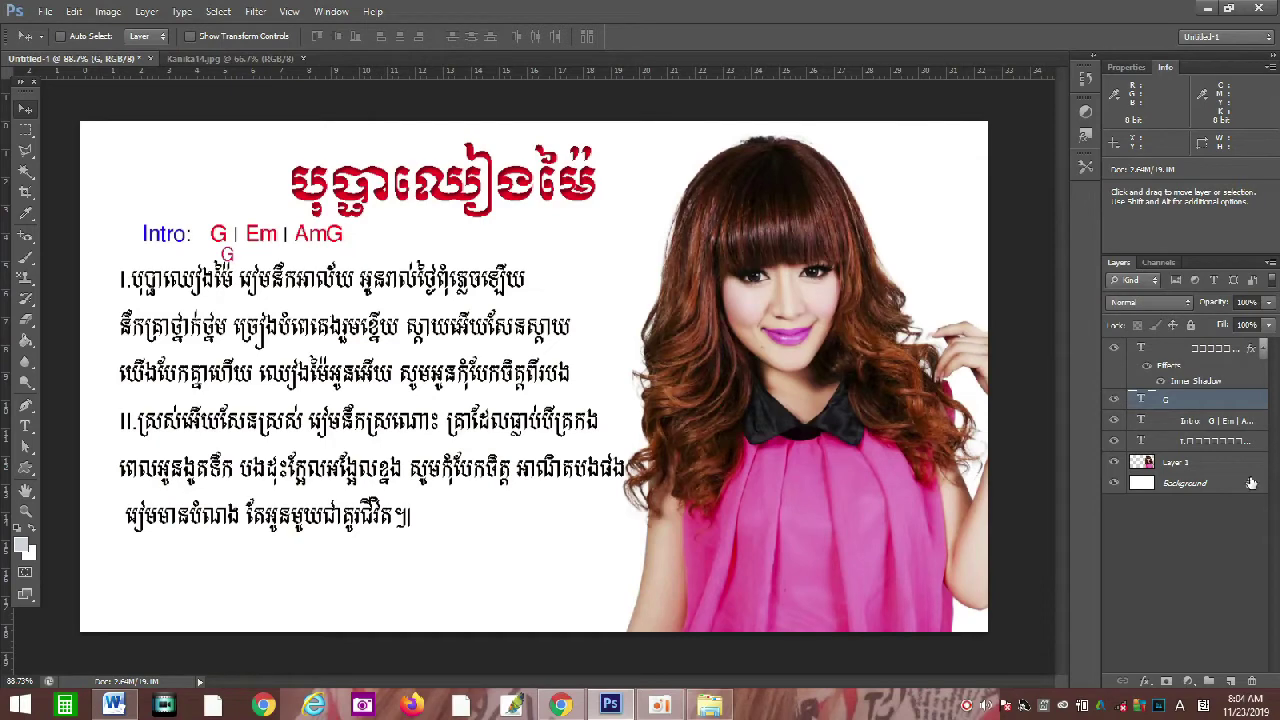
- Nudge the lyrics block down to leave room under the small "G" chord, and reselect the "G" layer
left_click(1216, 442)
key("Down")
key("Down")
key("Down")
key("Down")
key("Down")
key("Down")
key("Down")
key("Down")
key("Down")
key("Down")
key("Down")
key("Down")
key("Down")
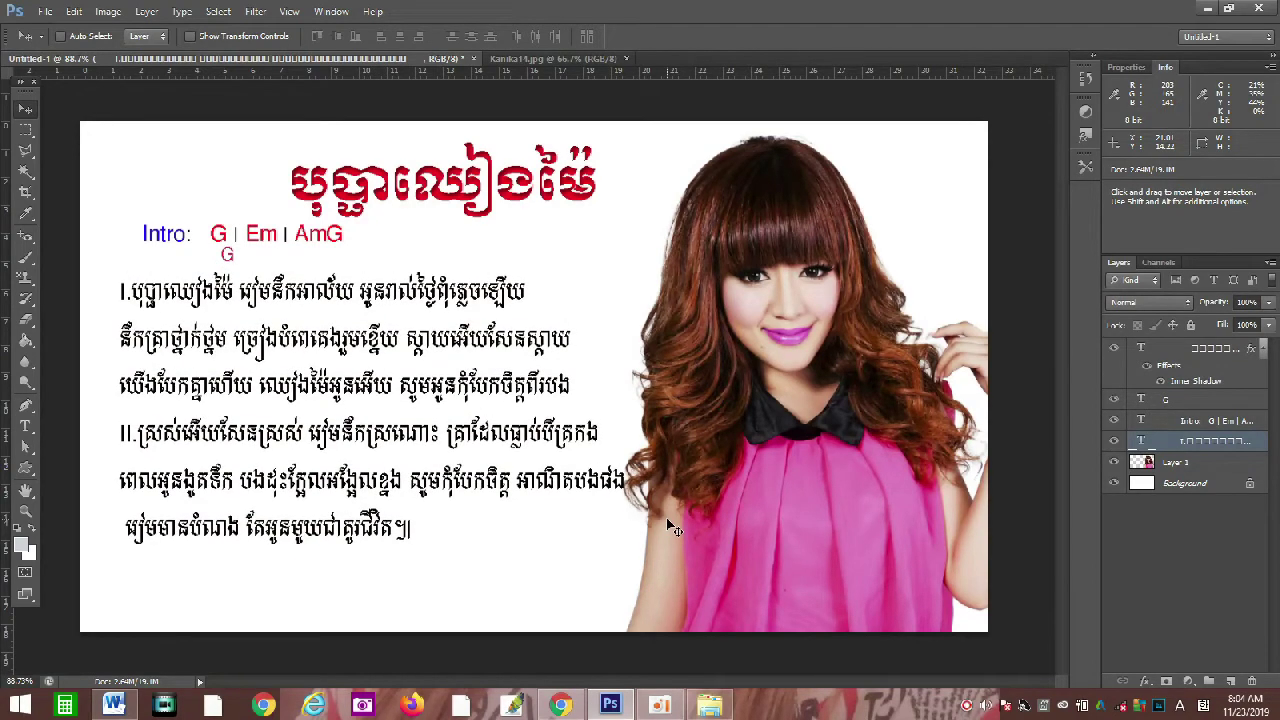
key("Down")
key("Down")
key("Down")
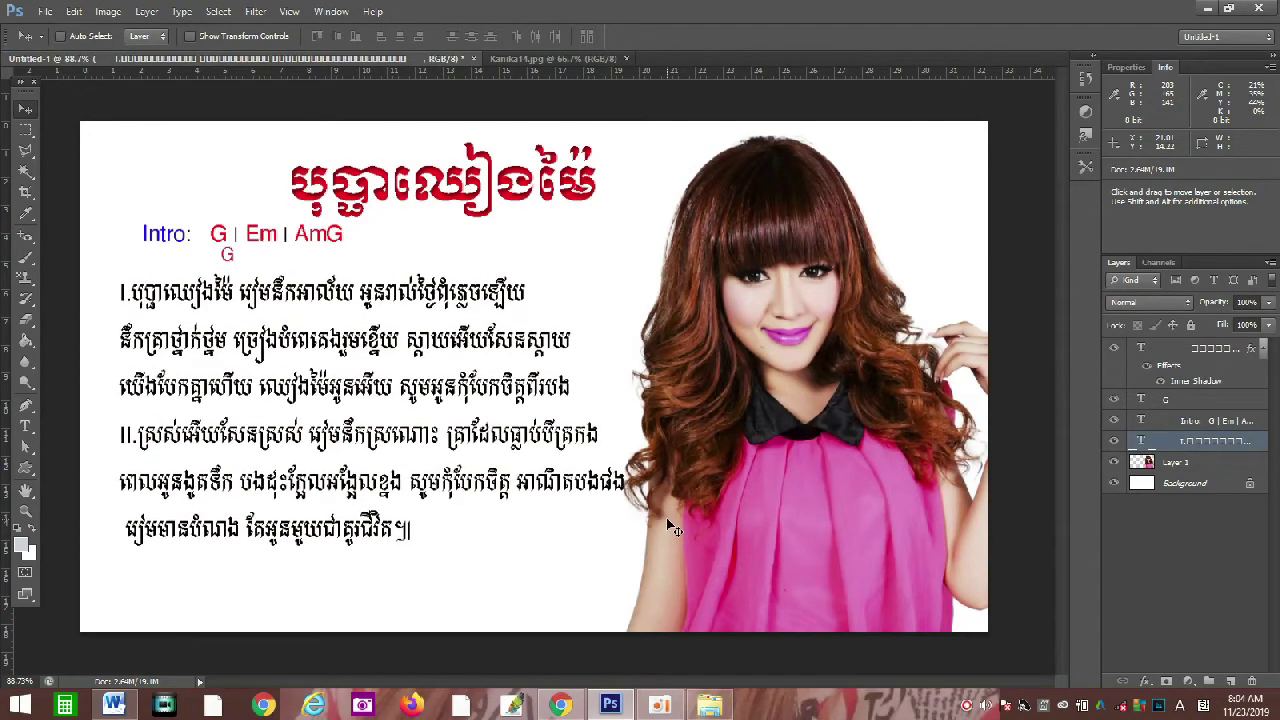
key("Down")
key("Down")
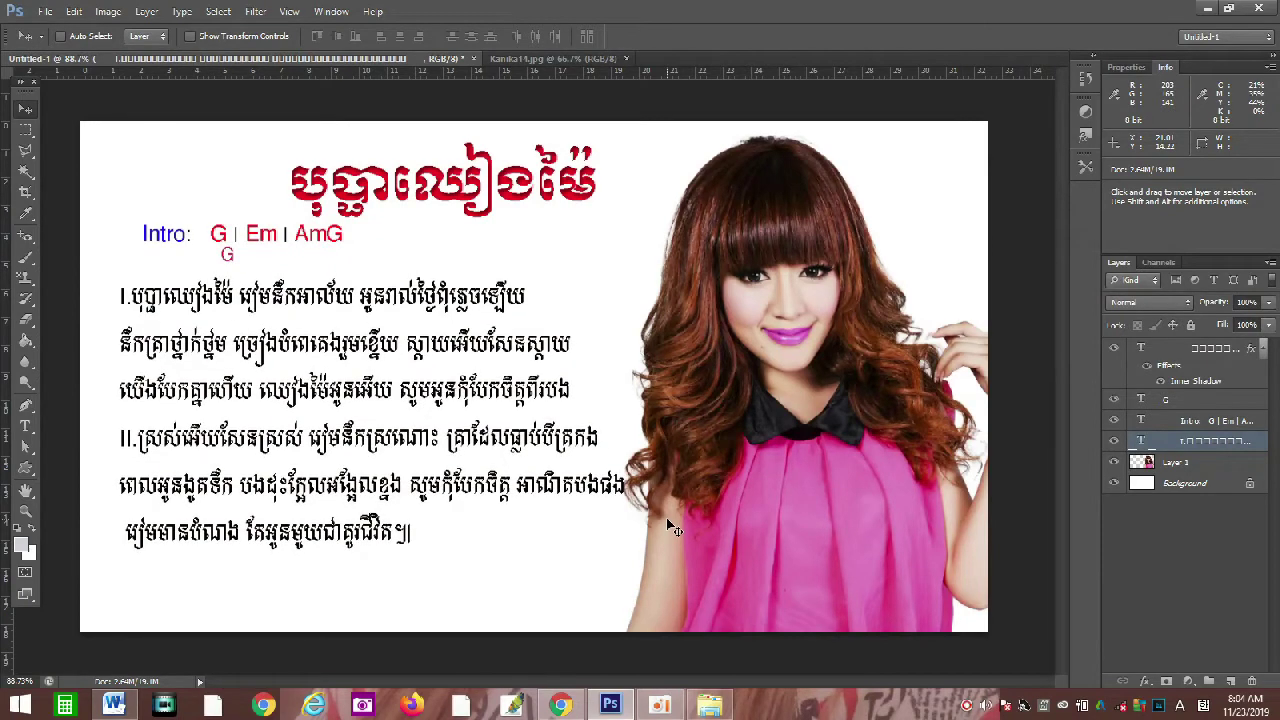
key("Down")
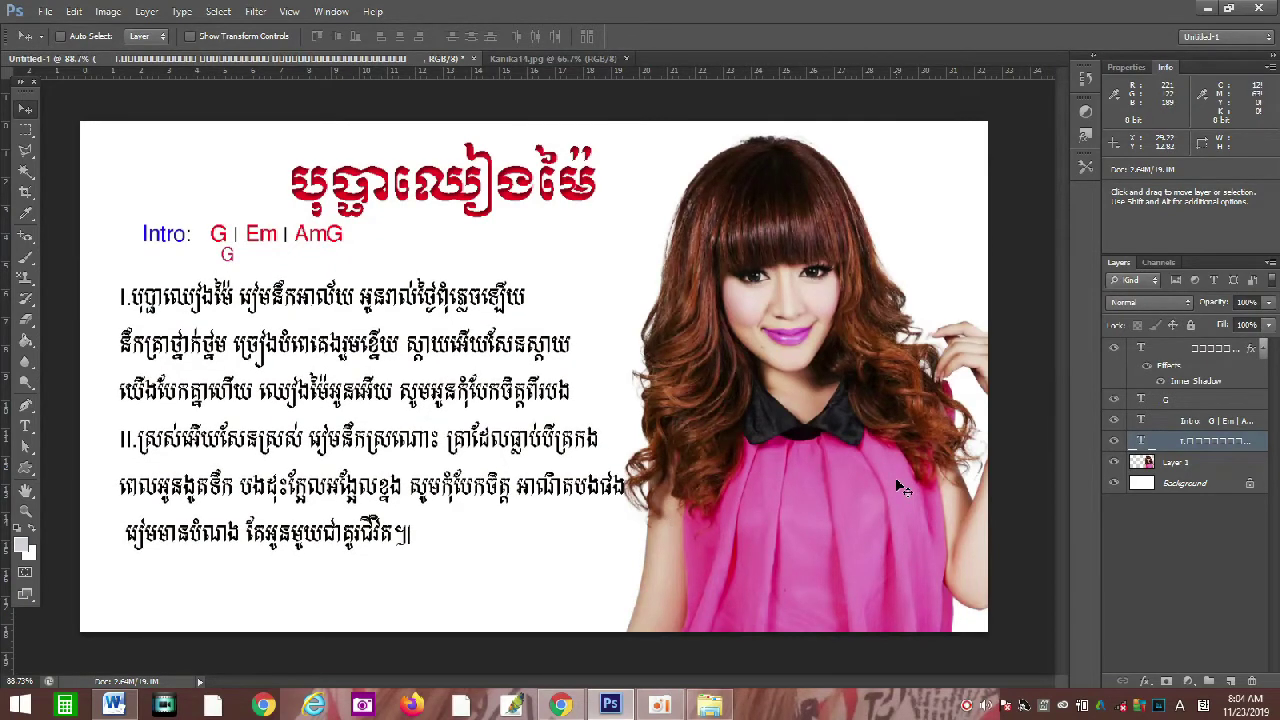
key("Down")
key("Down")
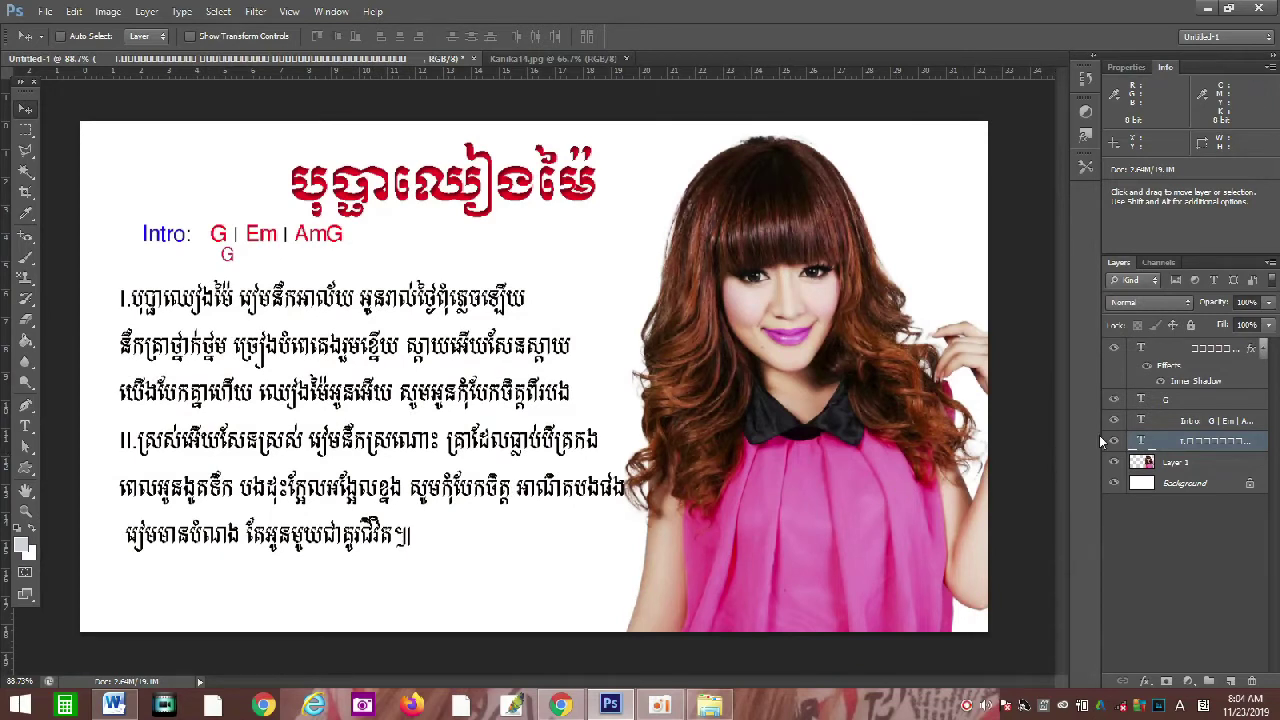
left_click(1185, 398)
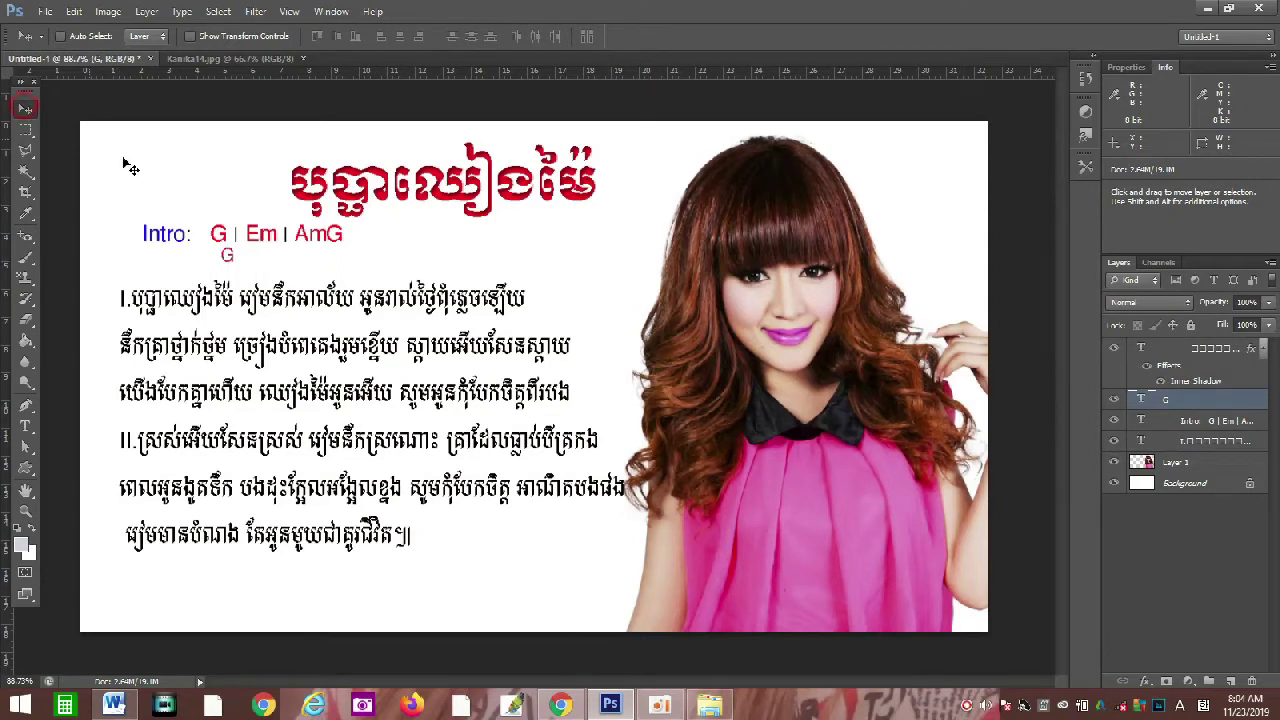
- Nudge the small red "G" chord down so it sits closer above the first word of lyric line I
key("Down")
key("Down")
left_click(26, 428)
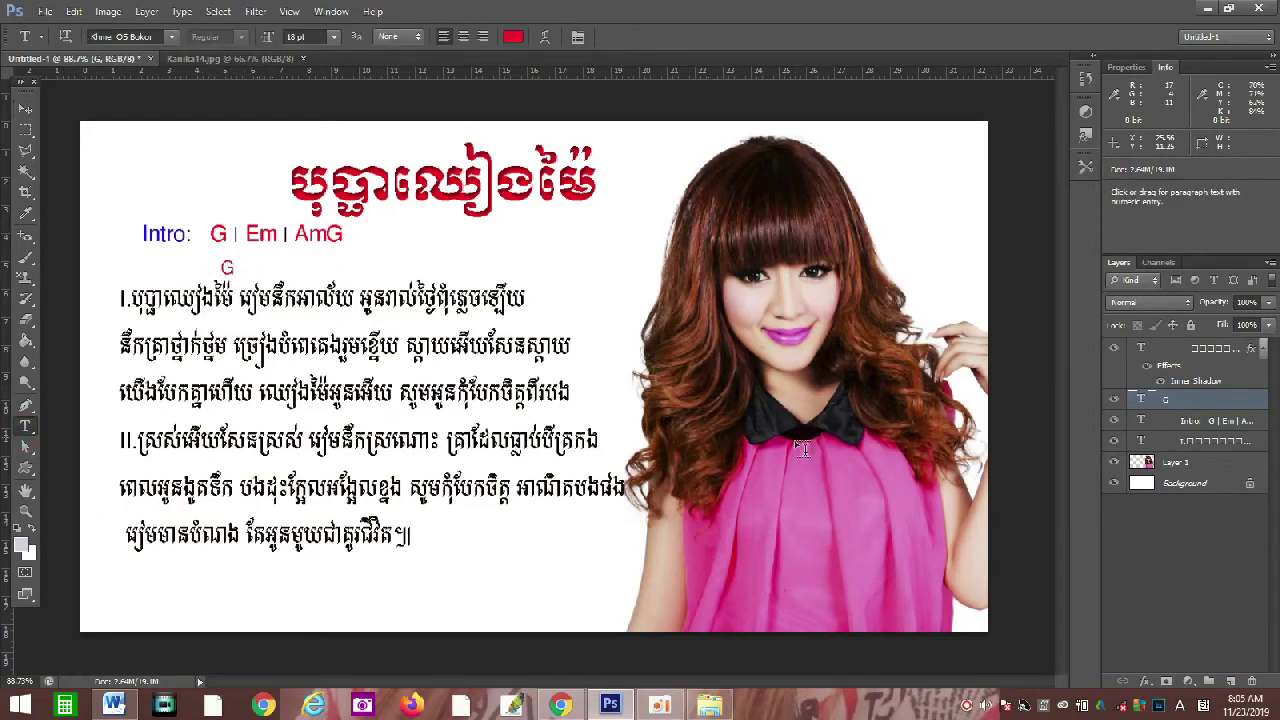
left_click(28, 110)
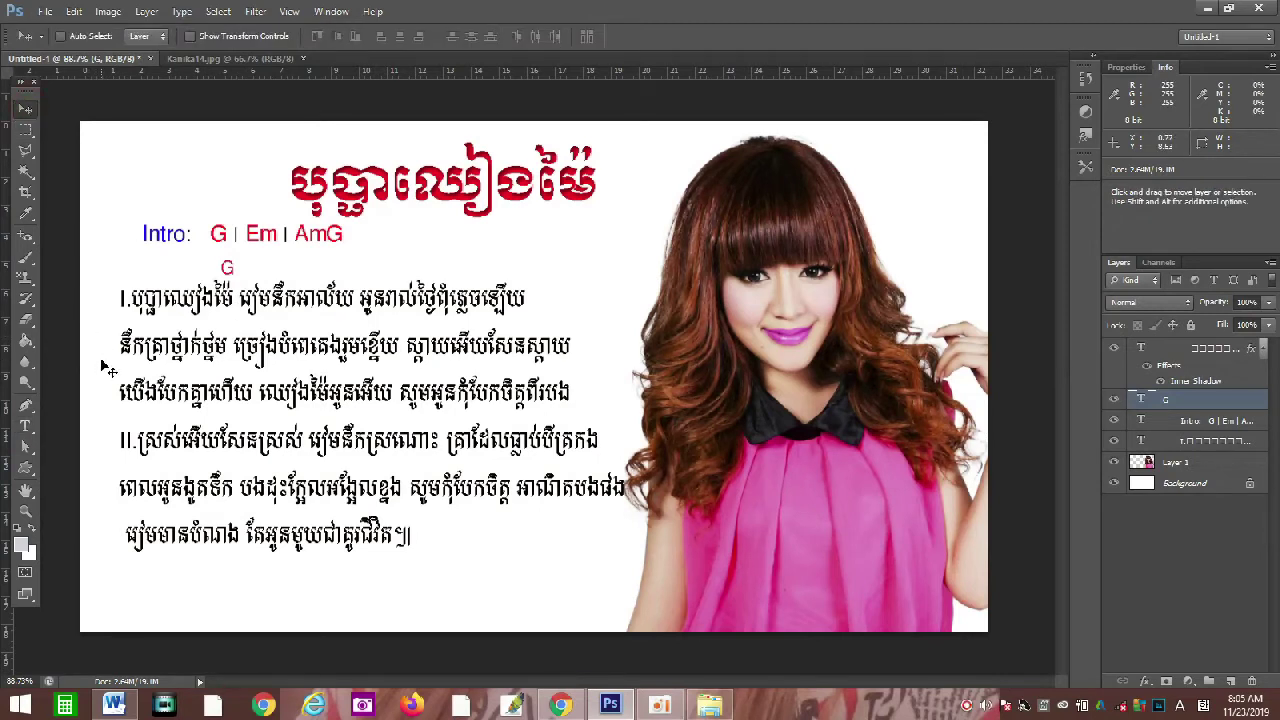
left_click(26, 426)
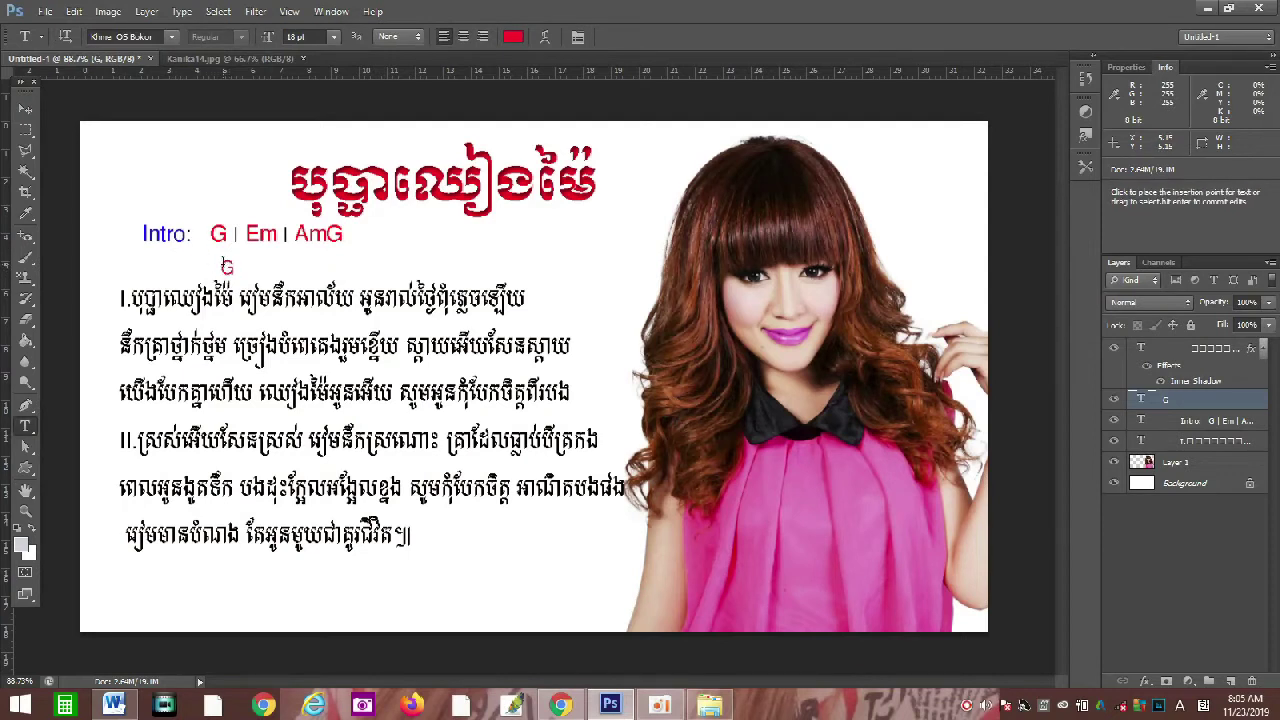
left_click(227, 267)
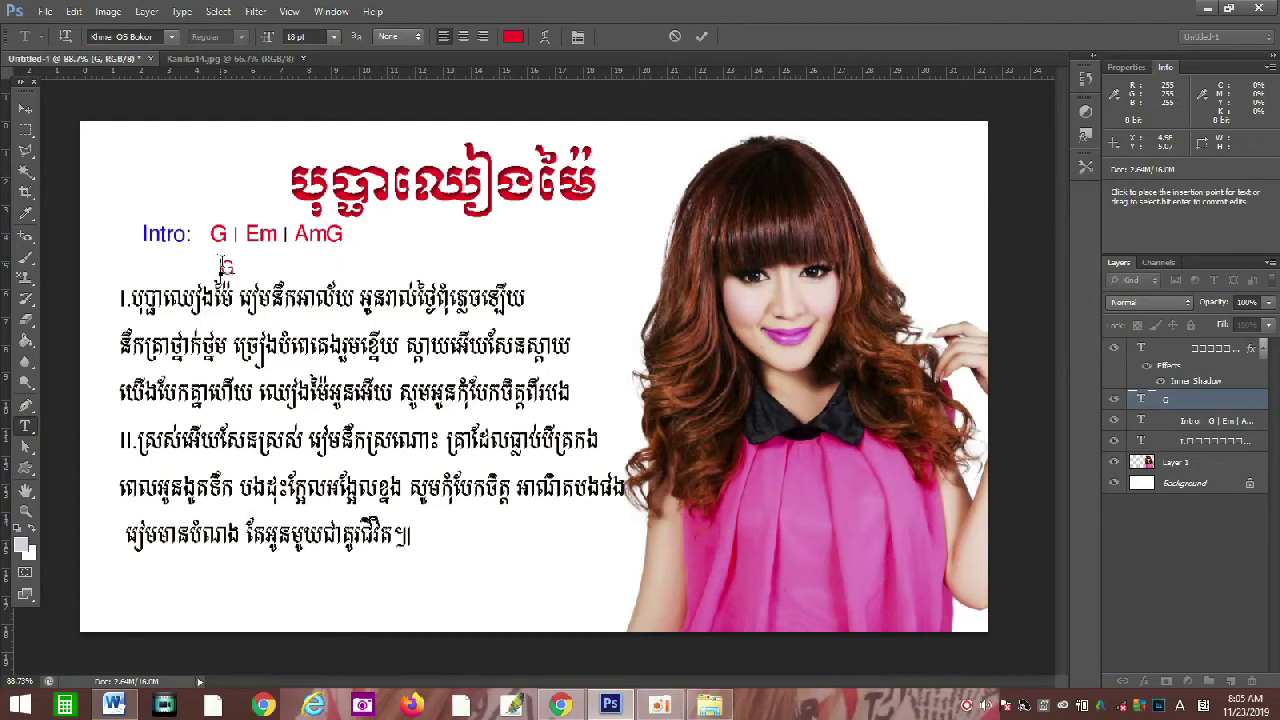
left_click(26, 108)
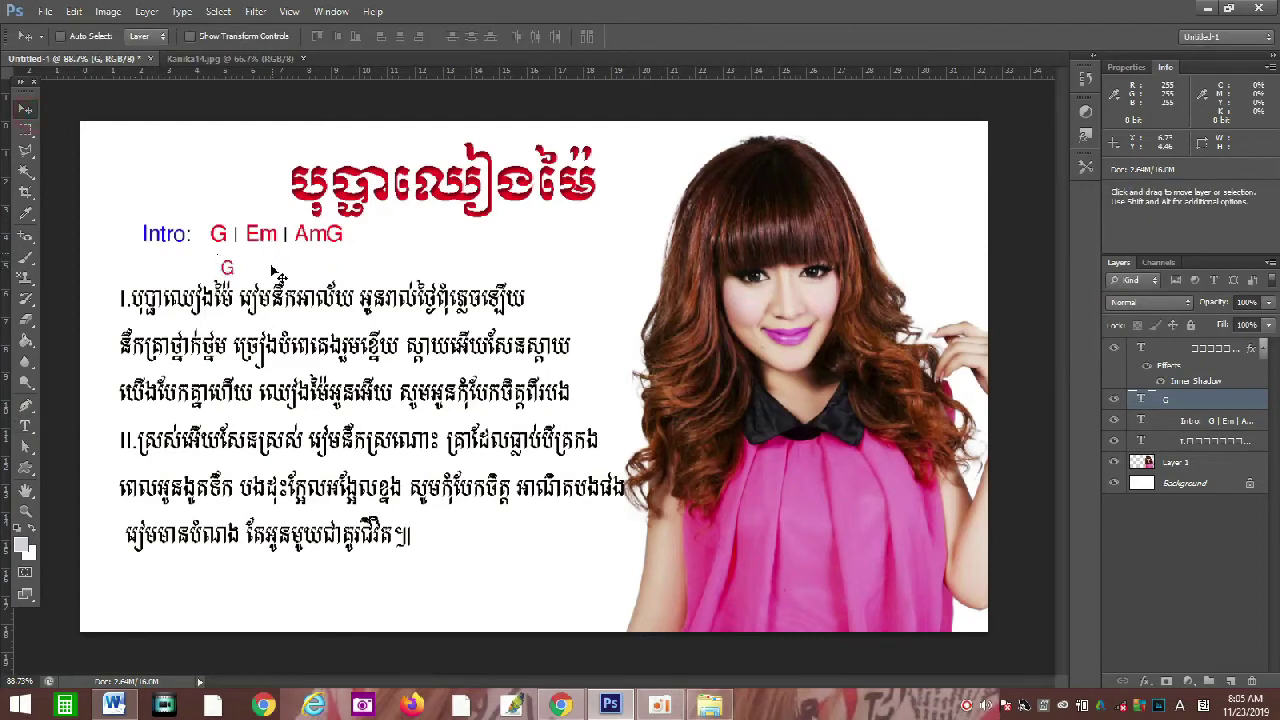
- Copy the small "G" chord to above the end of line I's second phrase and change the copy's text to "Em"
left_click_drag(229, 269, 345, 270)
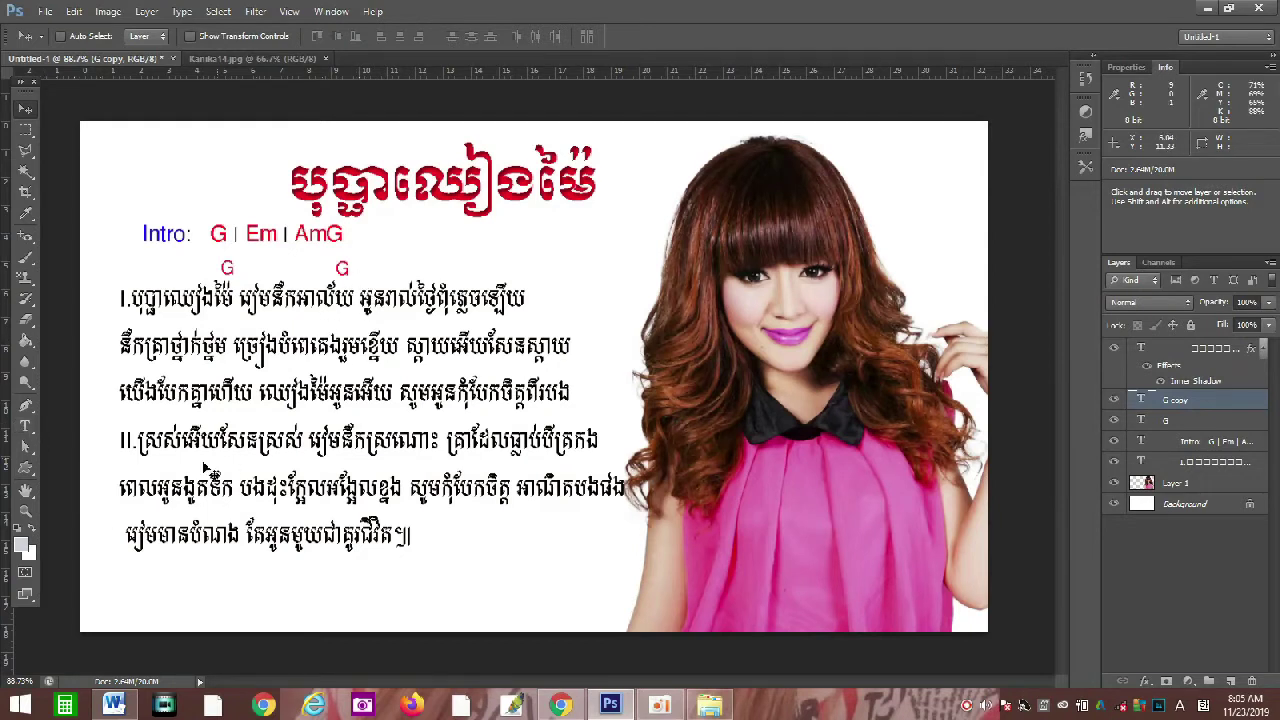
left_click(26, 426)
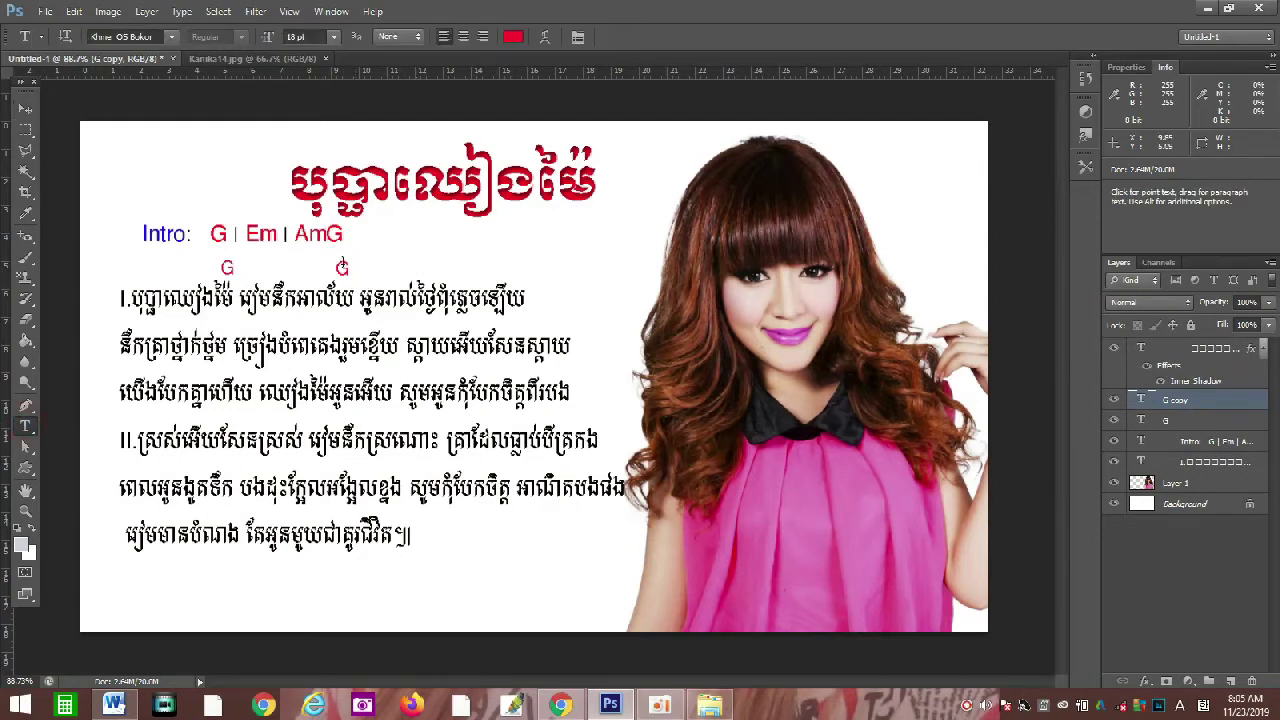
left_click(343, 269)
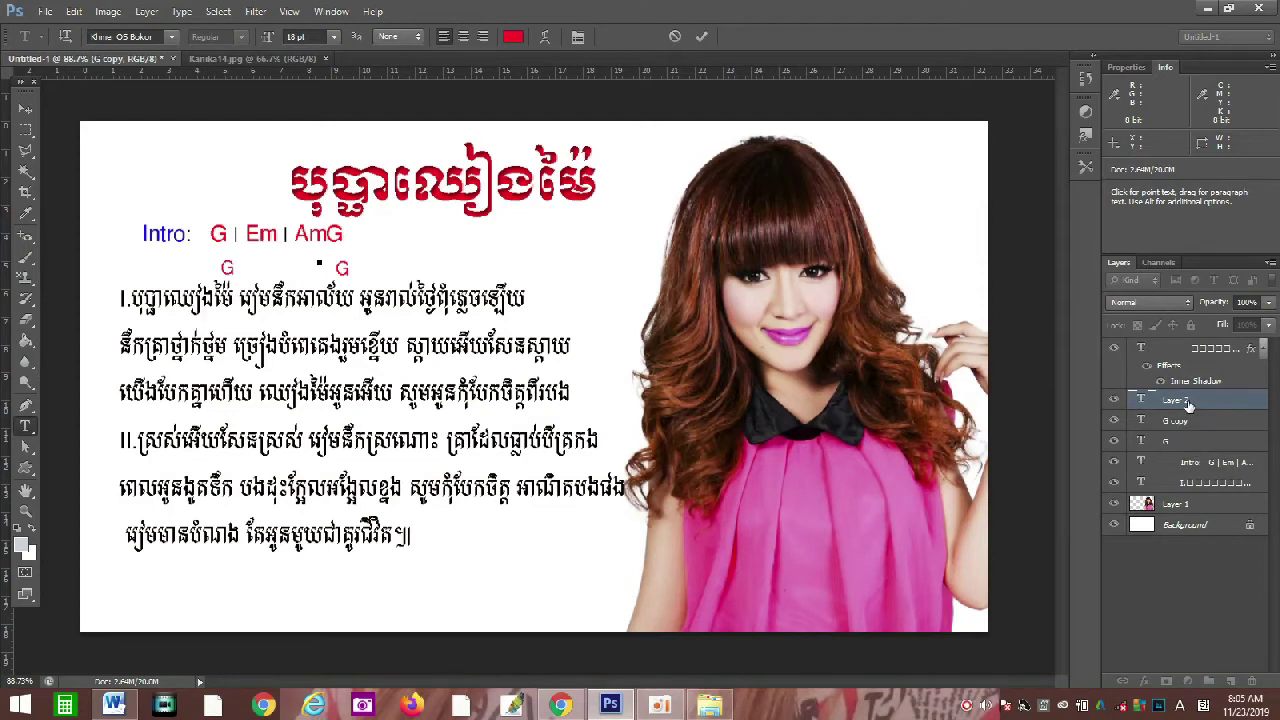
left_click_drag(1192, 402, 1250, 680)
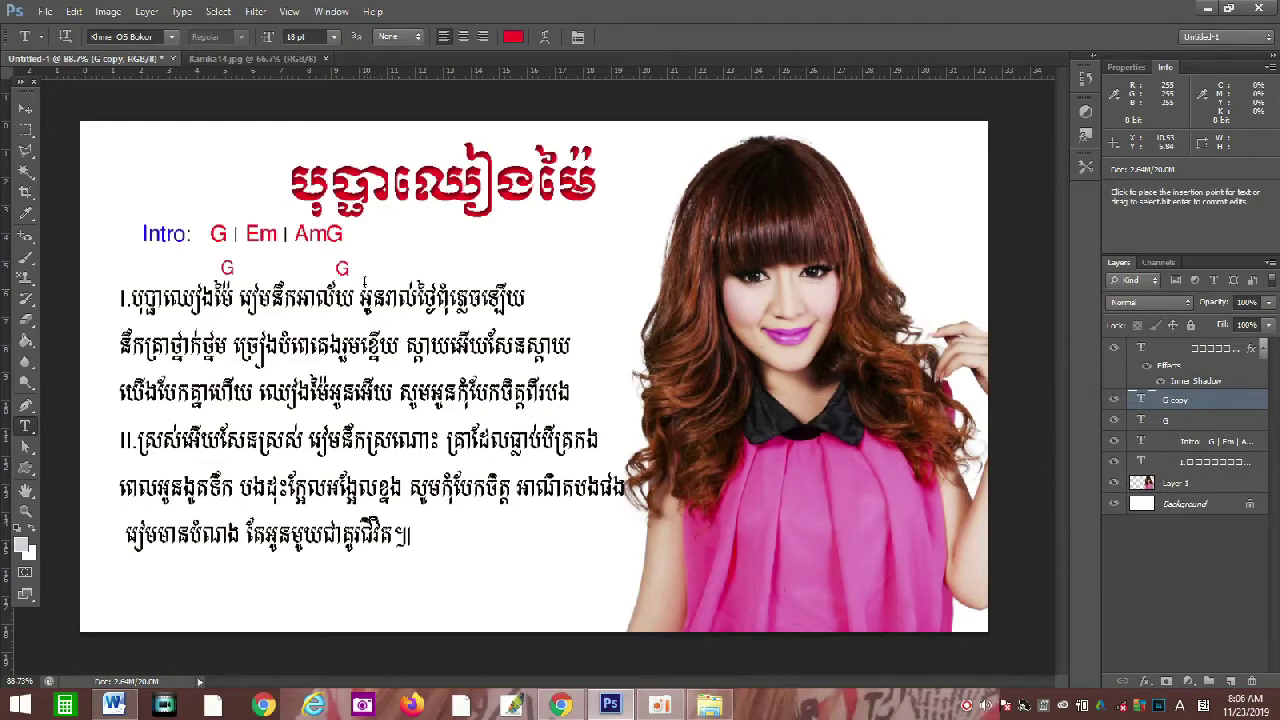
left_click(342, 267)
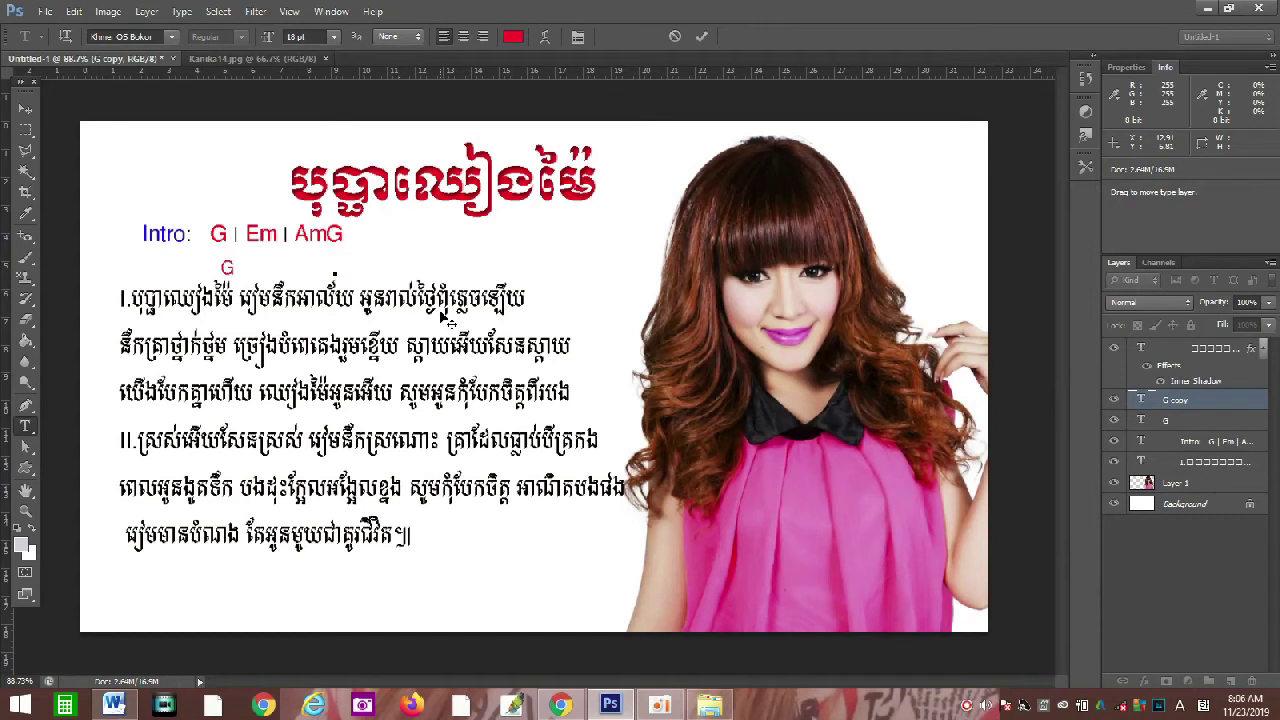
type("Em")
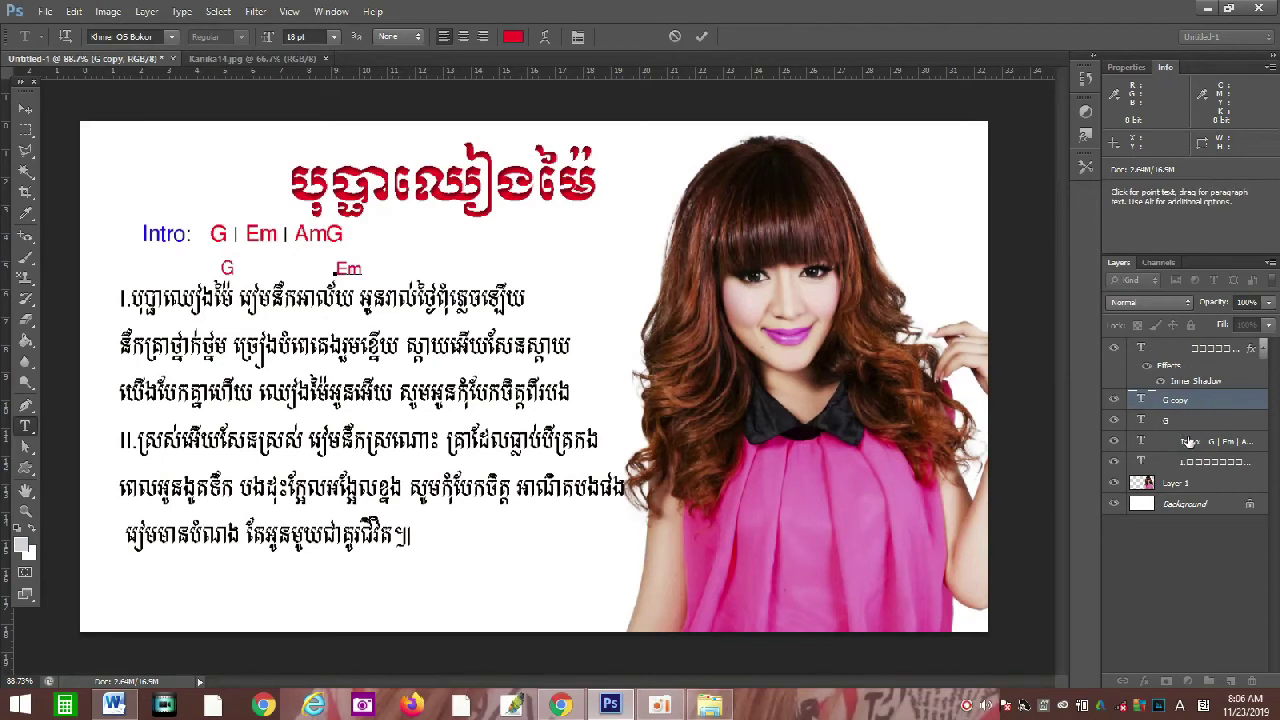
- Commit the "Em" text and nudge the chord slightly left above the end of line I's second phrase
left_click(26, 107)
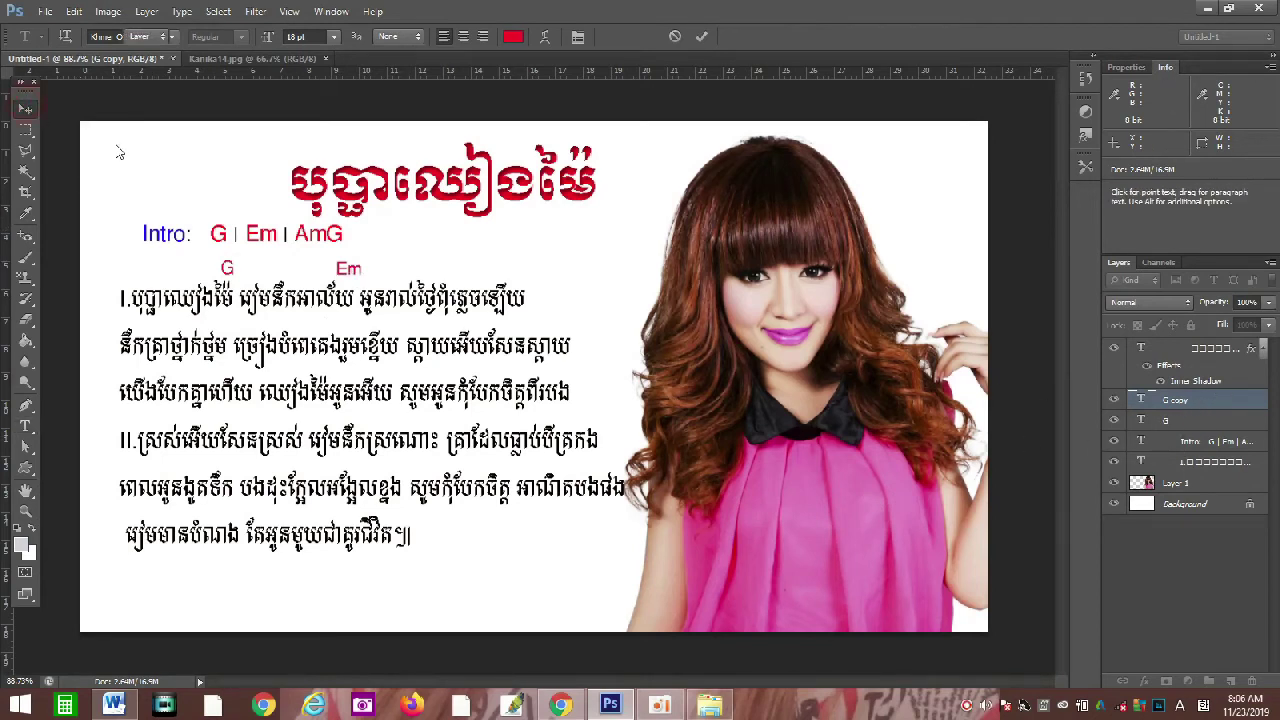
key("Left")
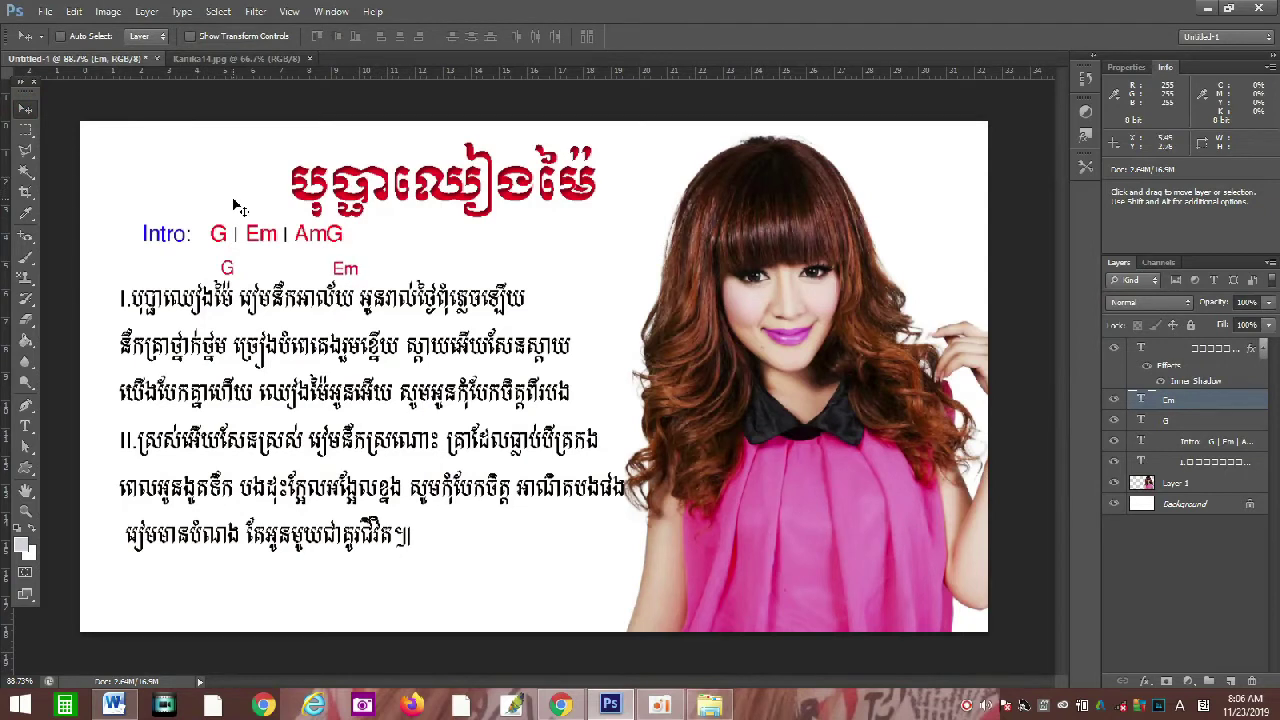
key("Left")
key("Left")
left_click(341, 264)
left_click(25, 430)
left_click(342, 268)
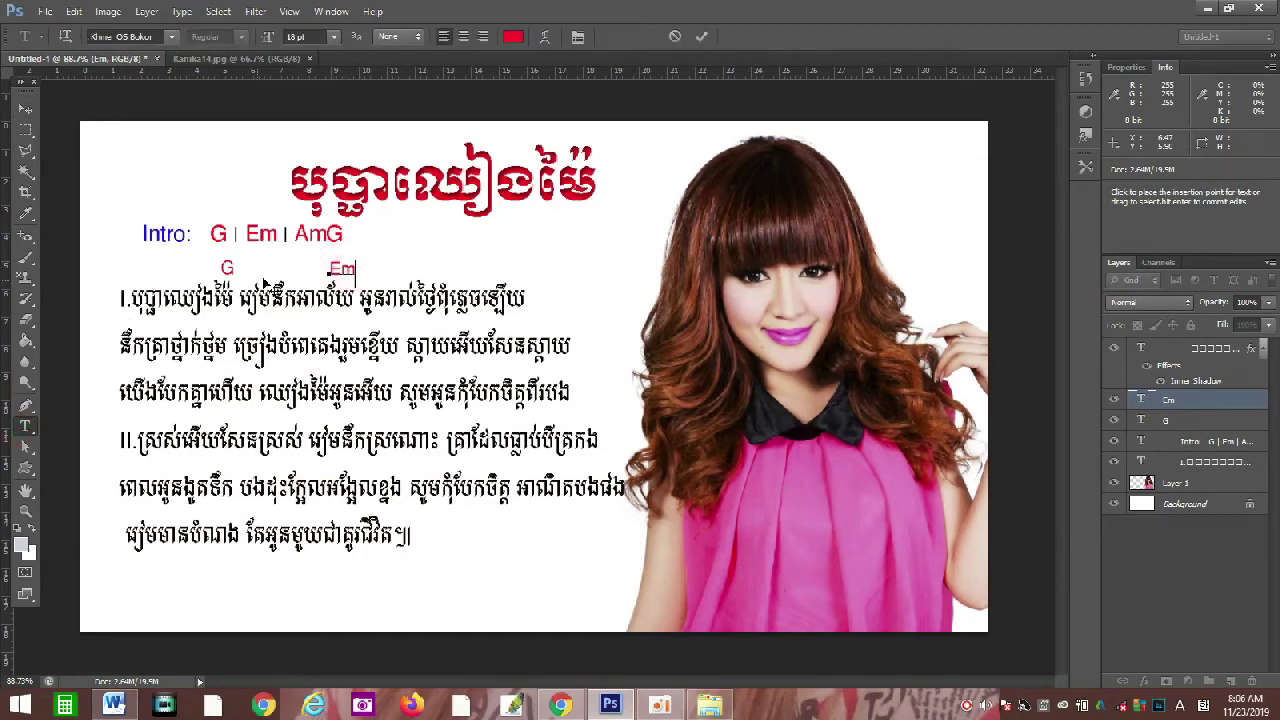
left_click(25, 108)
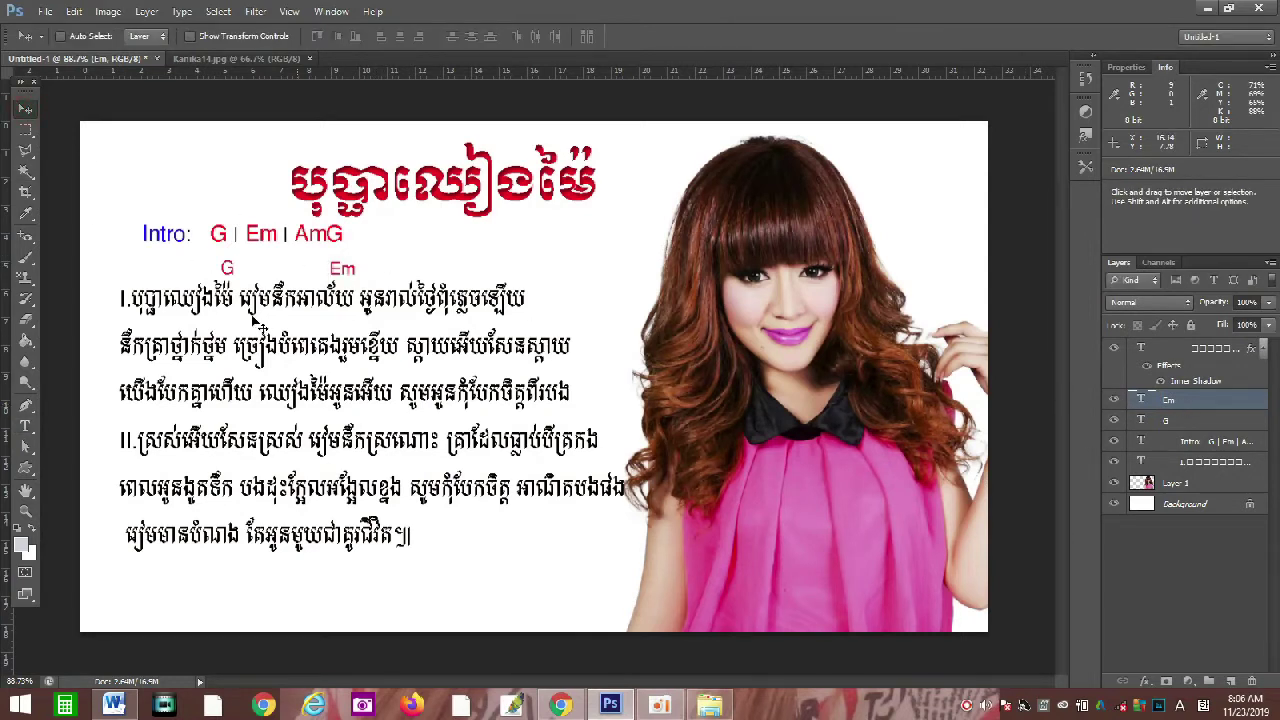
- Copy the "Em" chord about 5.8 cm to the right, above the last word of lyric line I
left_click_drag(350, 270, 506, 275)
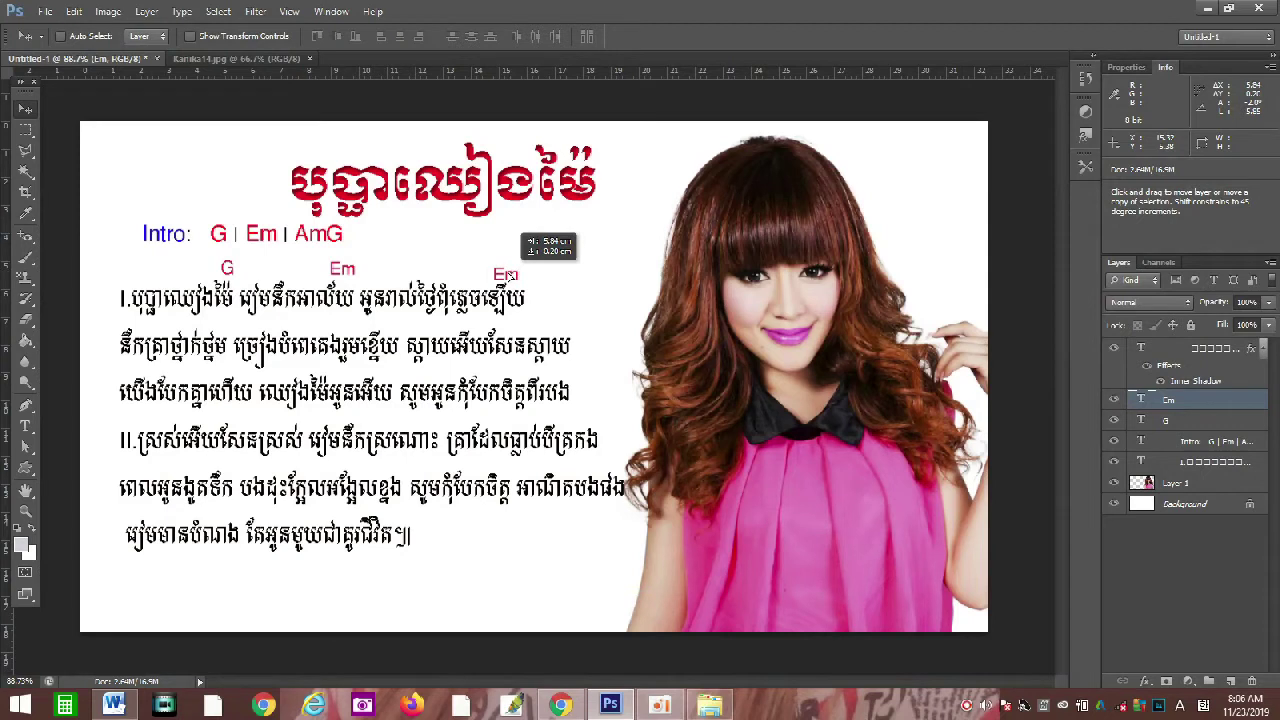
left_click_drag(508, 275, 508, 275)
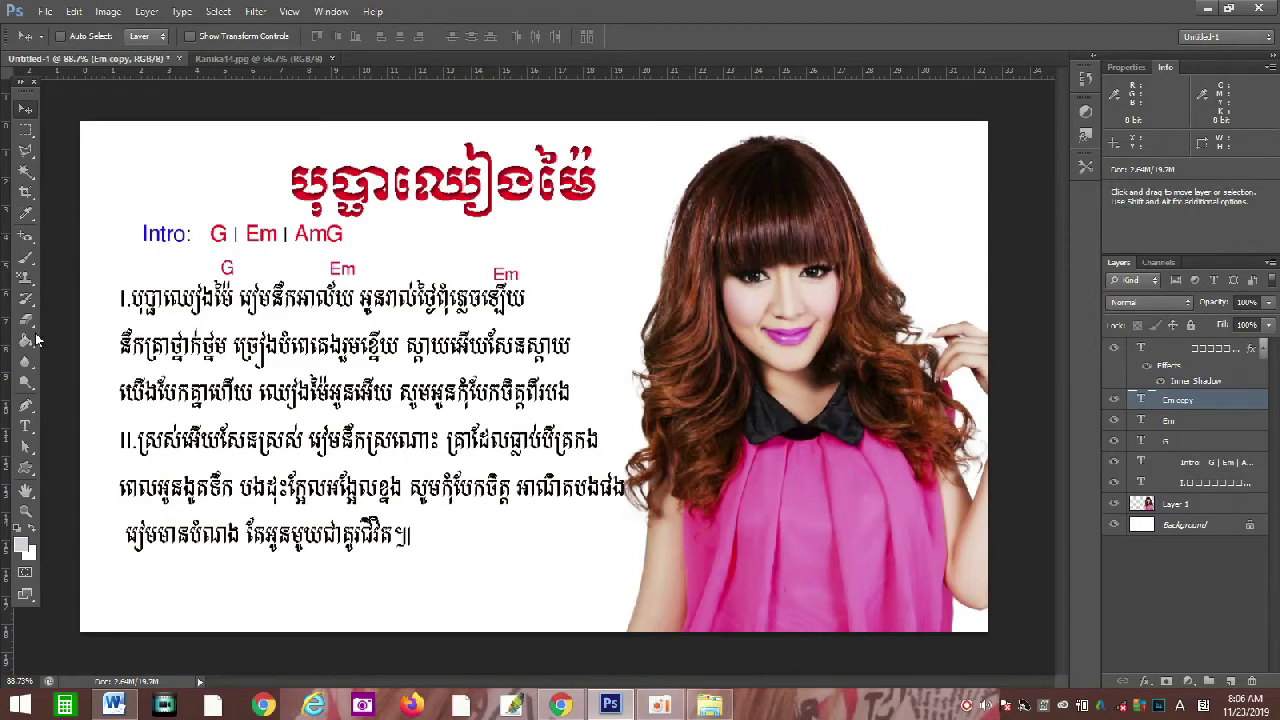
left_click(26, 426)
left_click(486, 272)
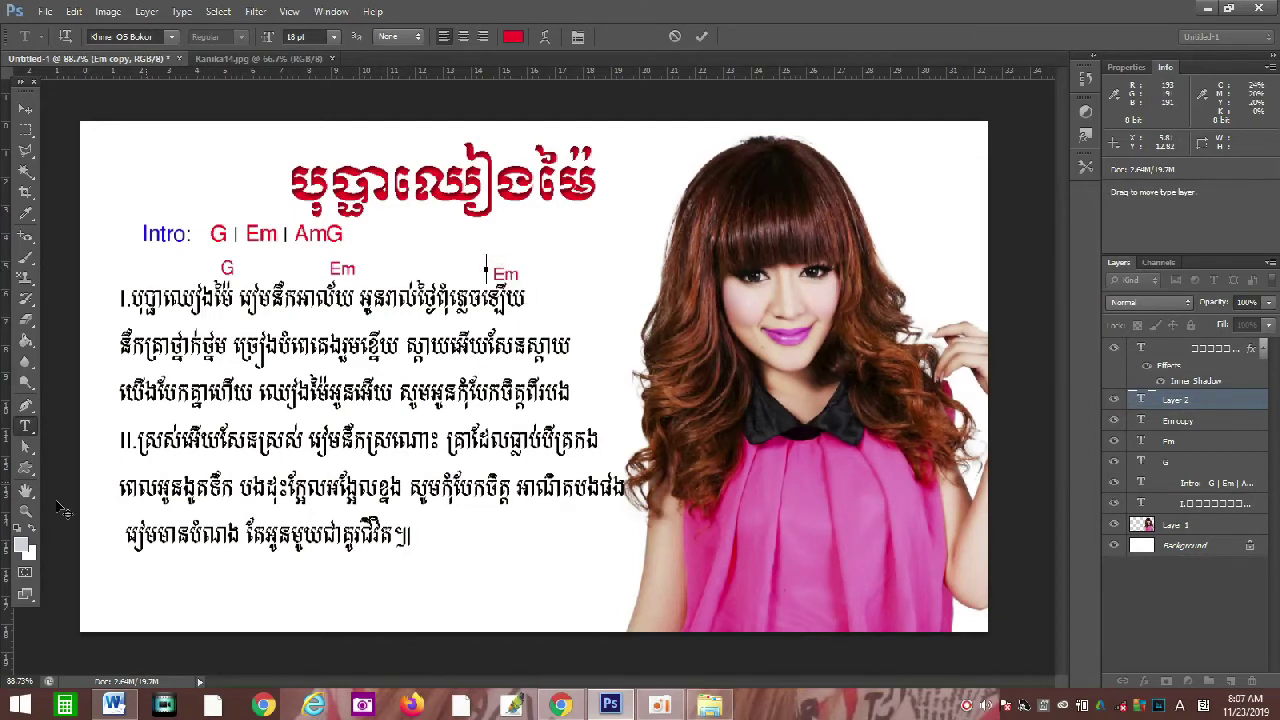
left_click(1170, 421)
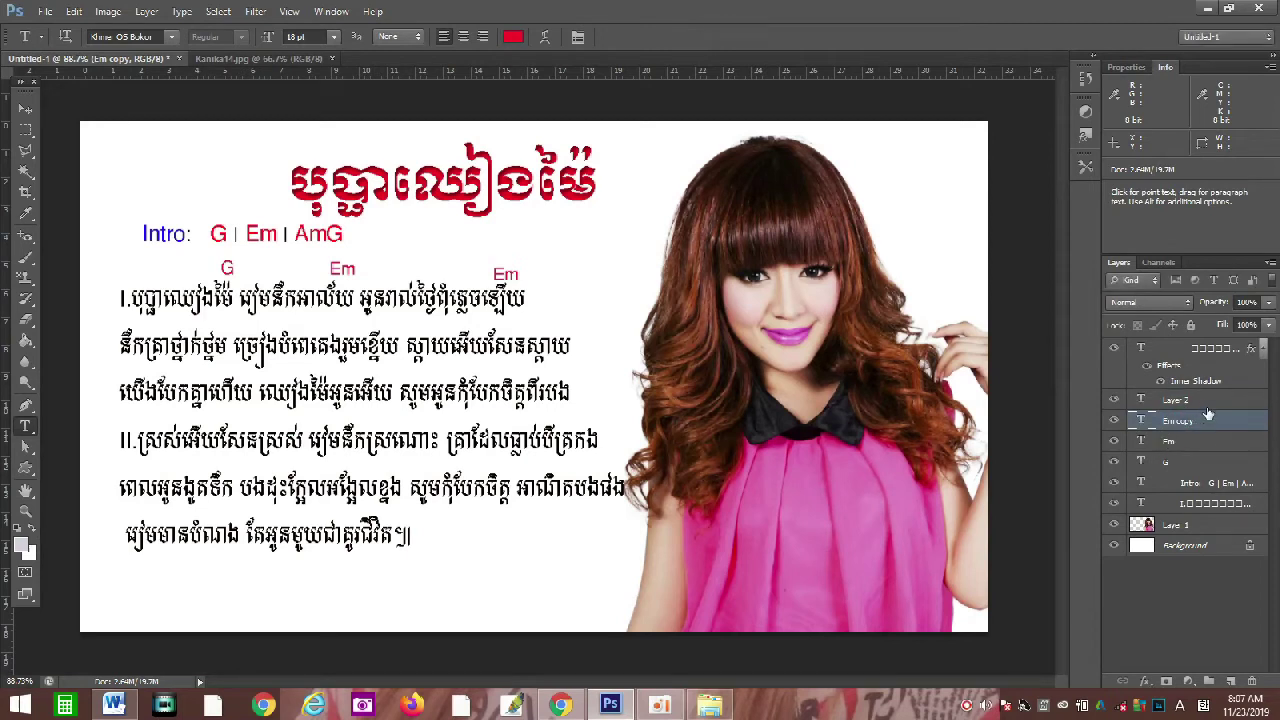
left_click(1212, 401)
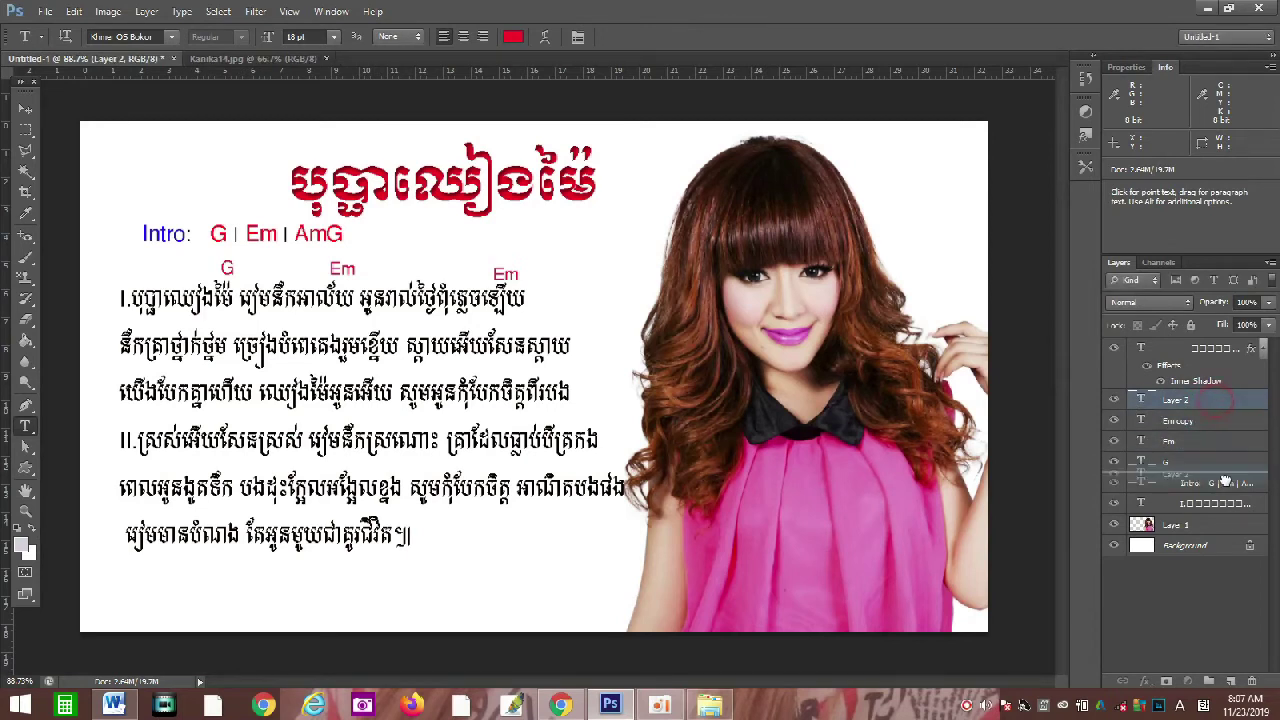
left_click(1256, 681)
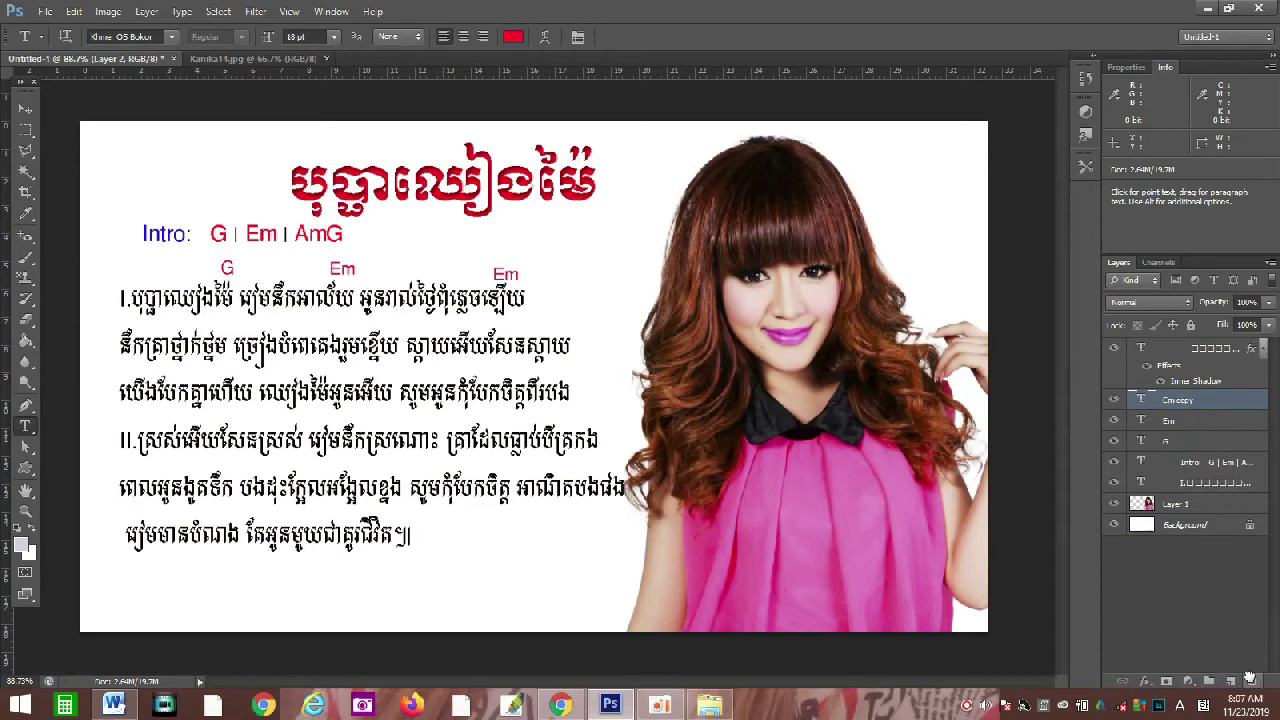
- Replace the text of the copied "Em" chord above the last word of line I with "C"
left_click(494, 274)
left_click_drag(494, 274, 522, 276)
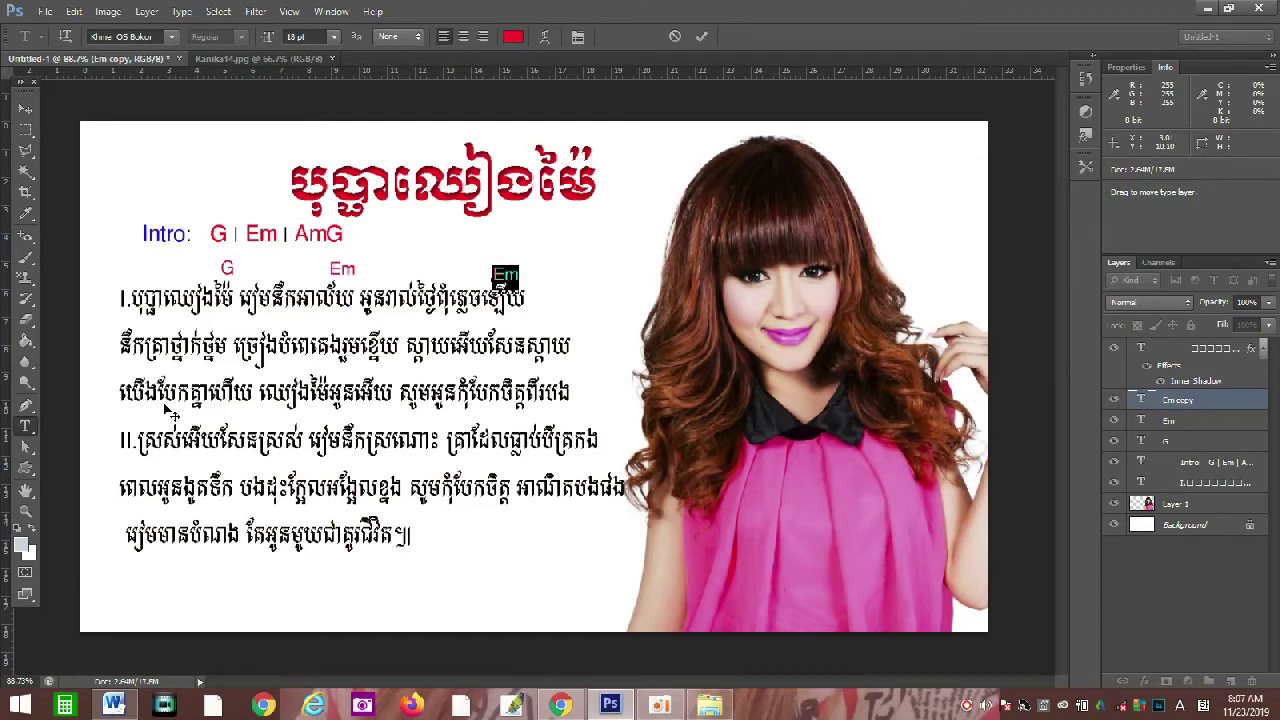
type("G")
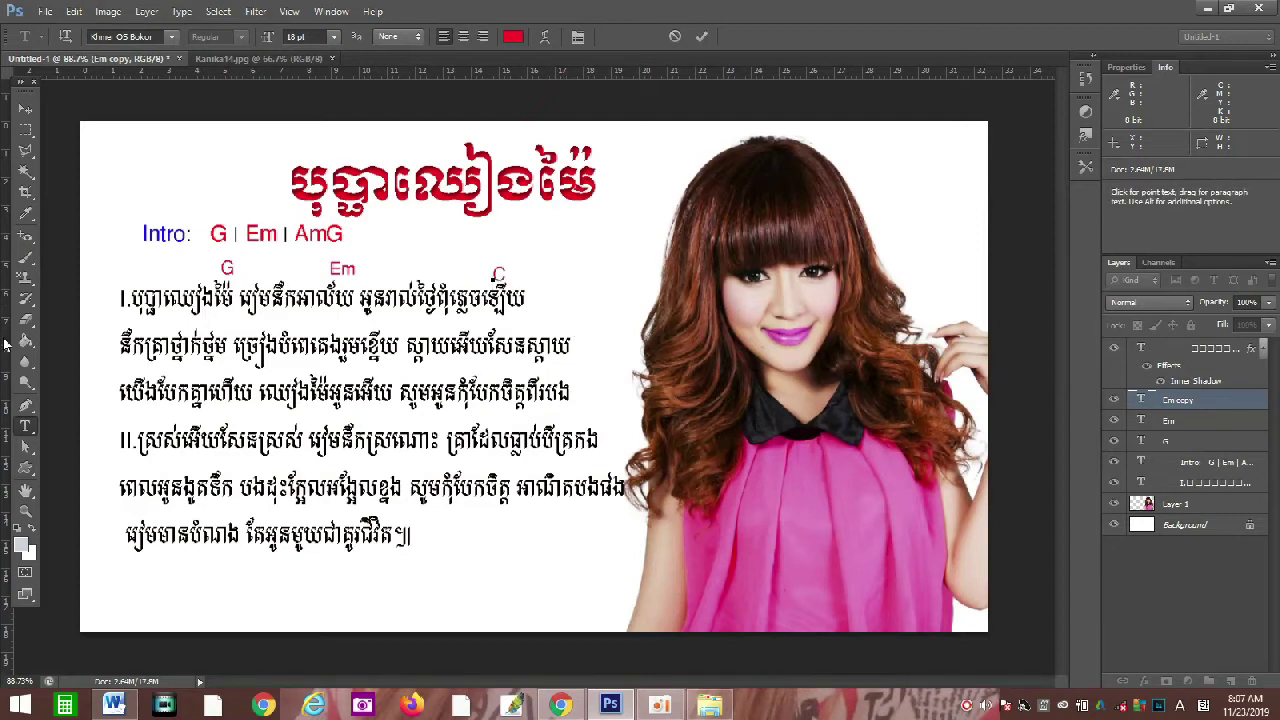
- Align the top edges of the "G", "Em" and "C" chord layers above lyric line I
left_click(1177, 441, "shift")
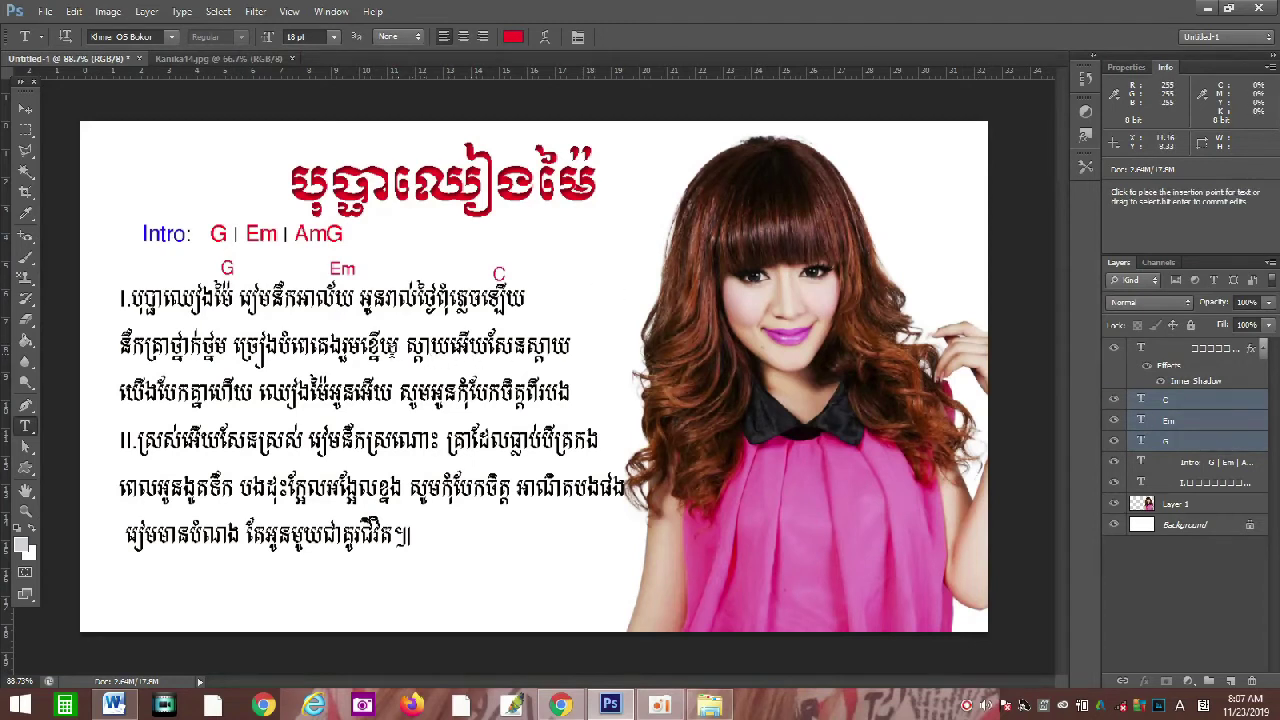
left_click(26, 108)
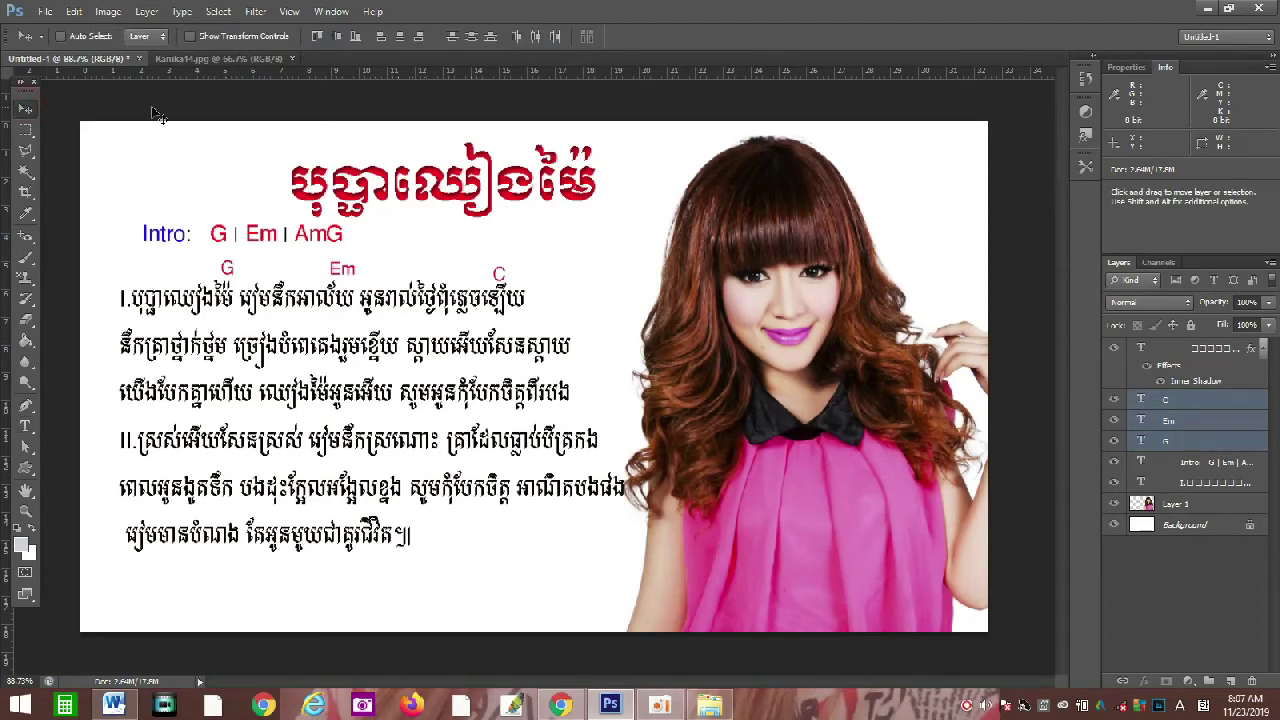
left_click(317, 38)
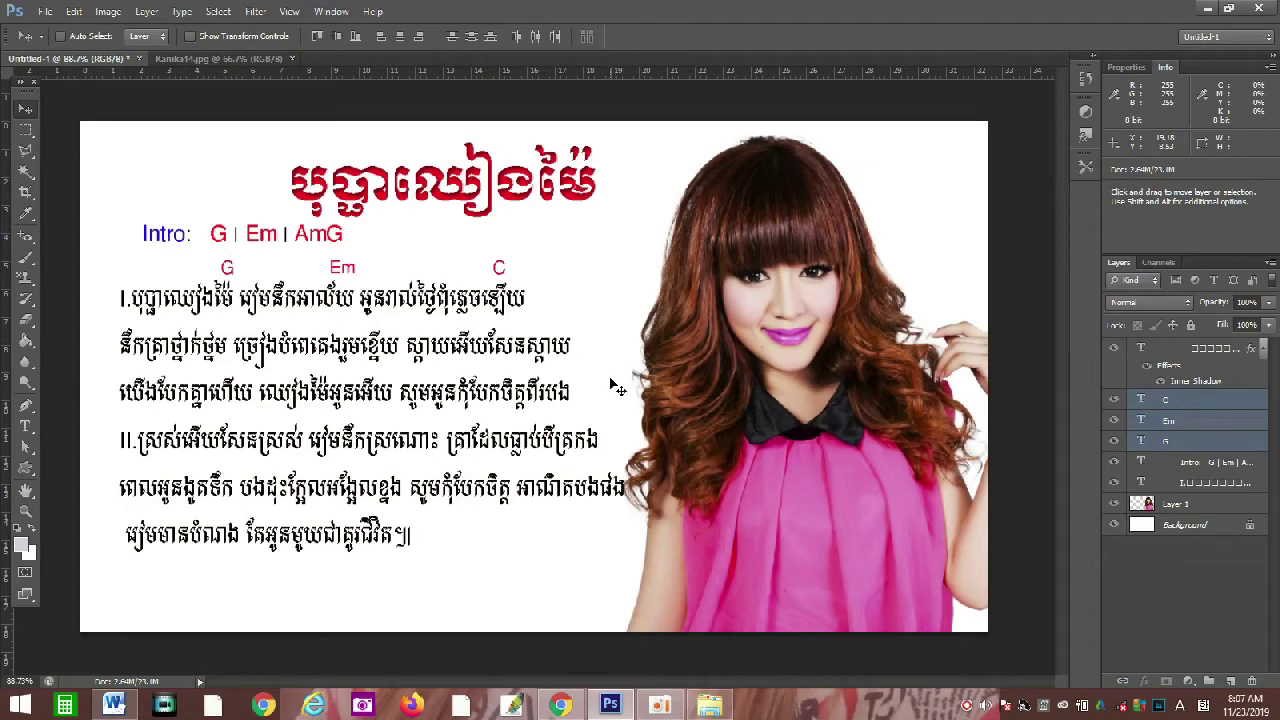
- Copy the "G" chord from above line I to above the end of the second lyric line's first phrase
left_click(1155, 464)
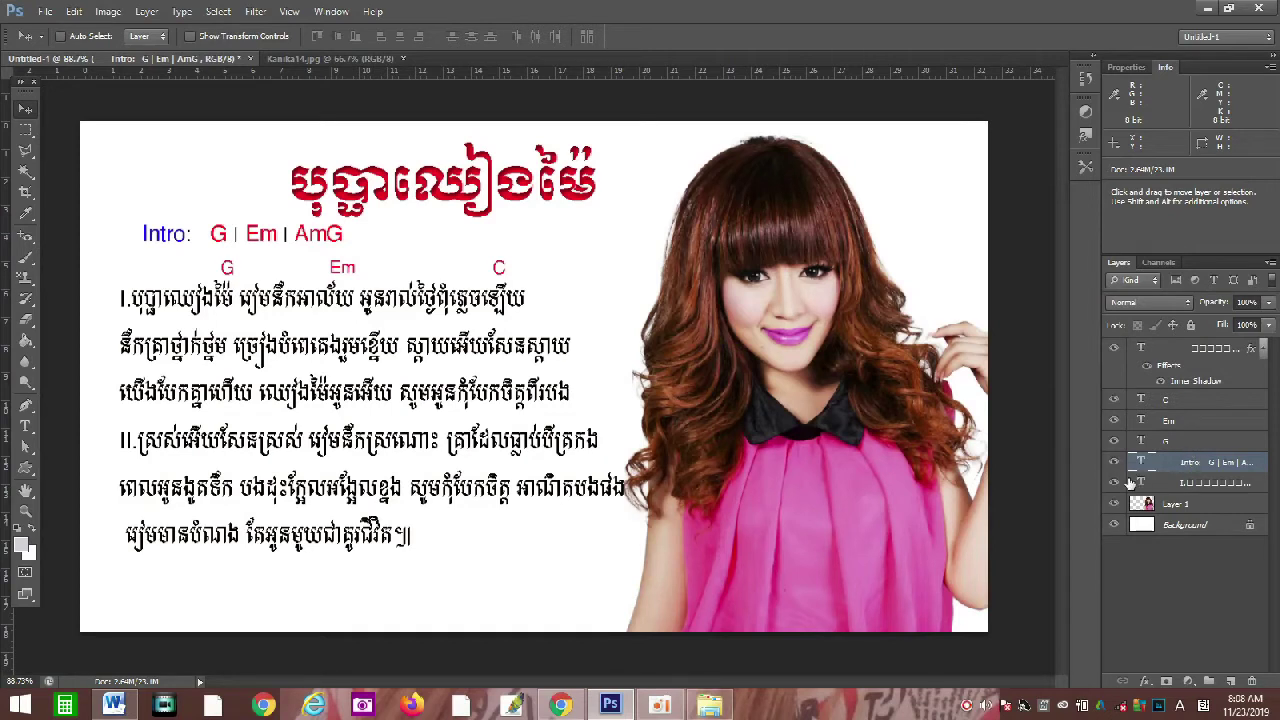
left_click(1175, 443)
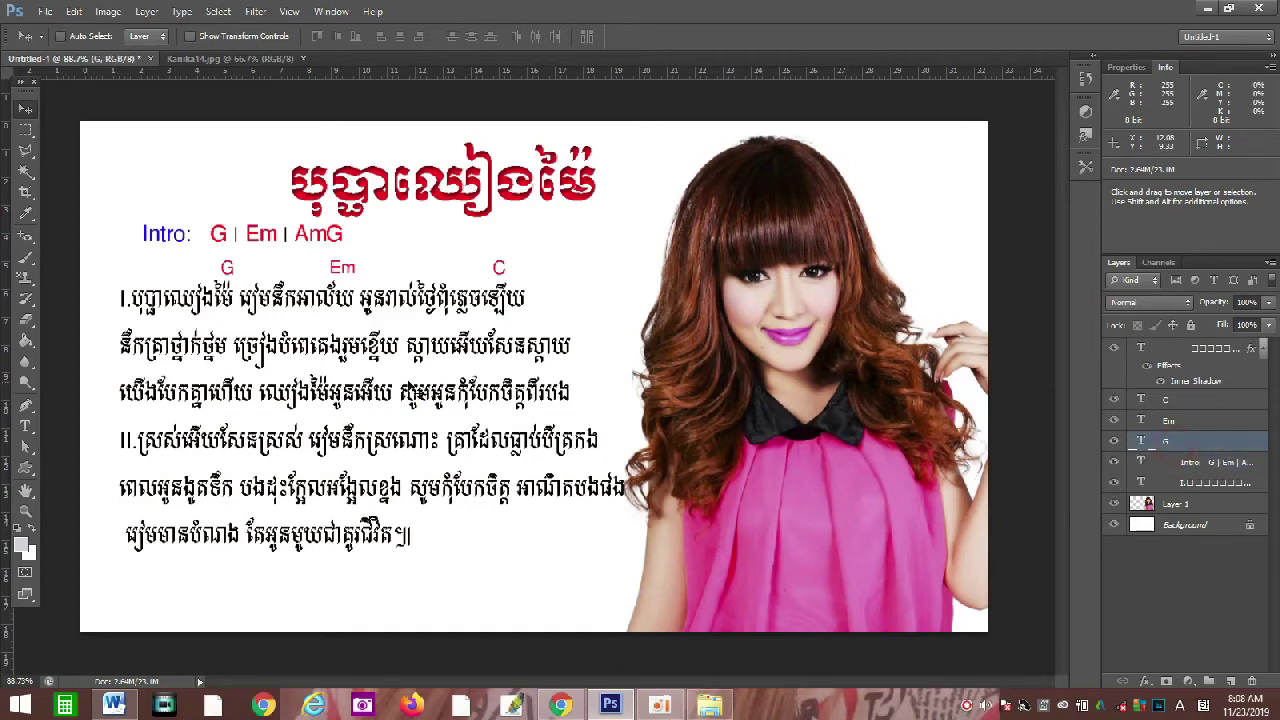
left_click(227, 268)
left_click_drag(227, 268, 220, 326)
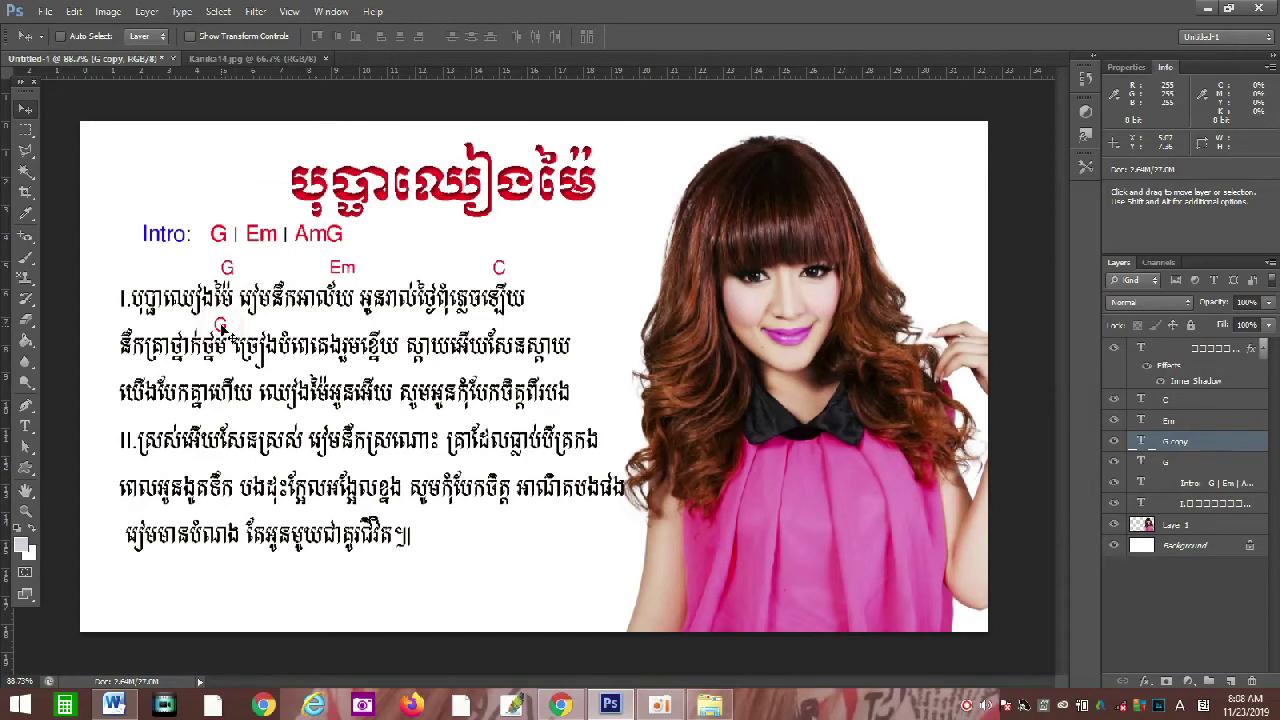
- Copy the "Em" chord from above line I straight down to above the second lyric line's middle phrase
left_click(1181, 425)
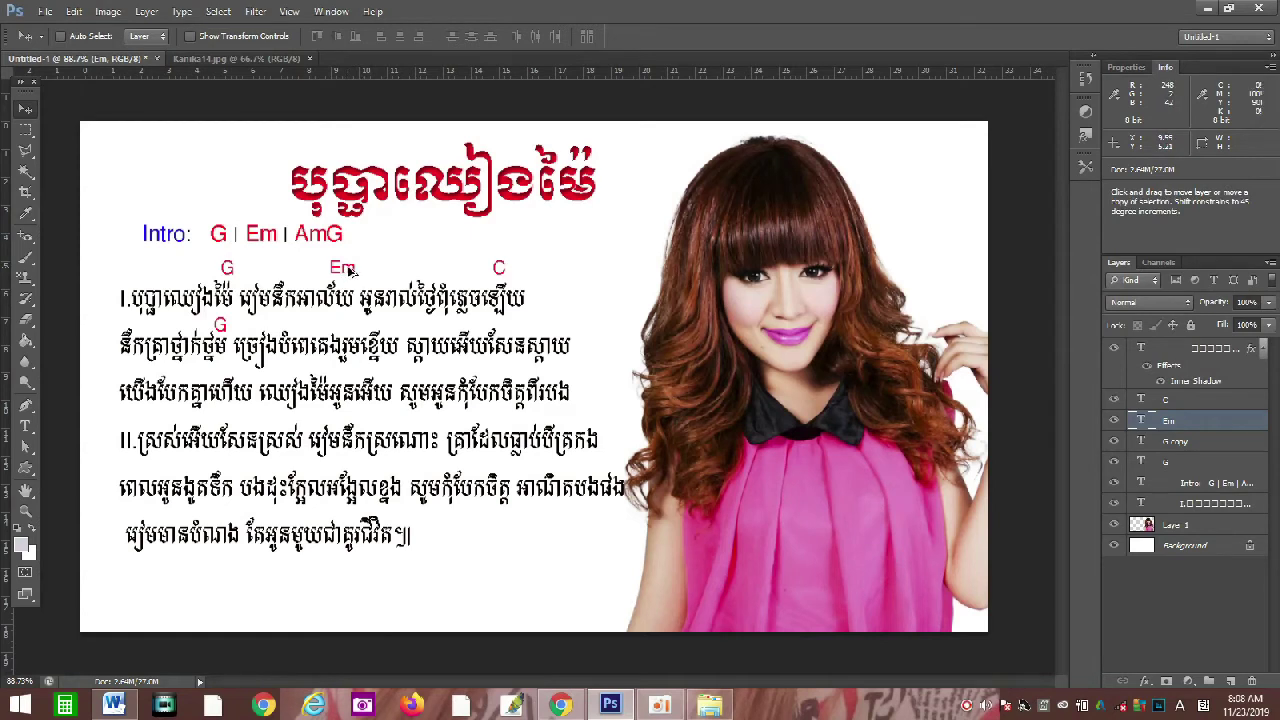
left_click_drag(348, 270, 347, 327)
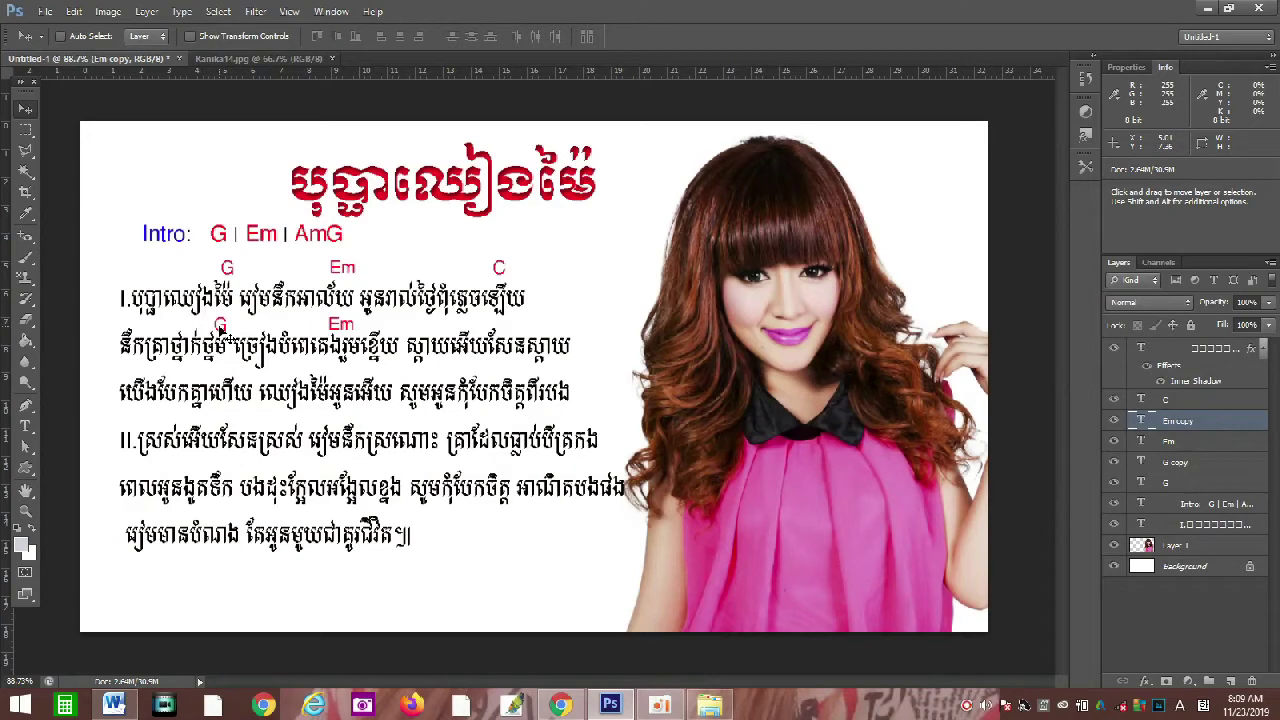
key("alt")
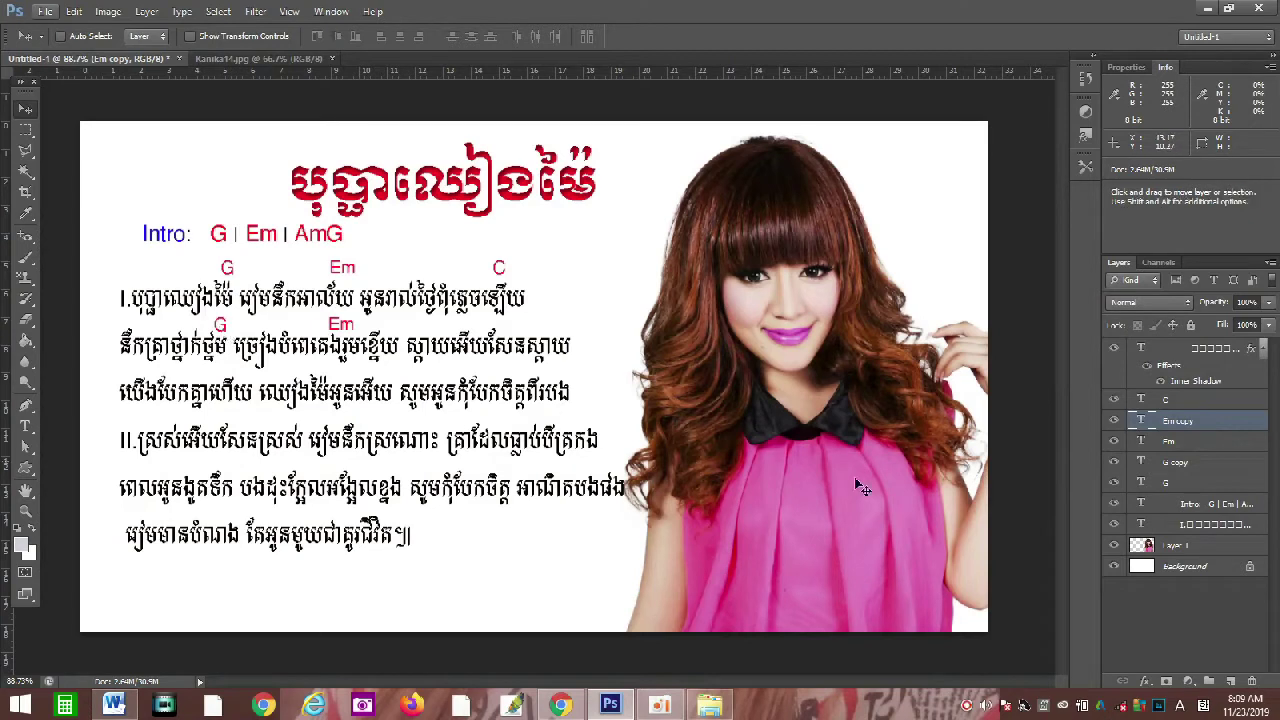
- Place another copy of the original "G" chord above the last word of the second lyric line, level with its other chords
left_click(1177, 484)
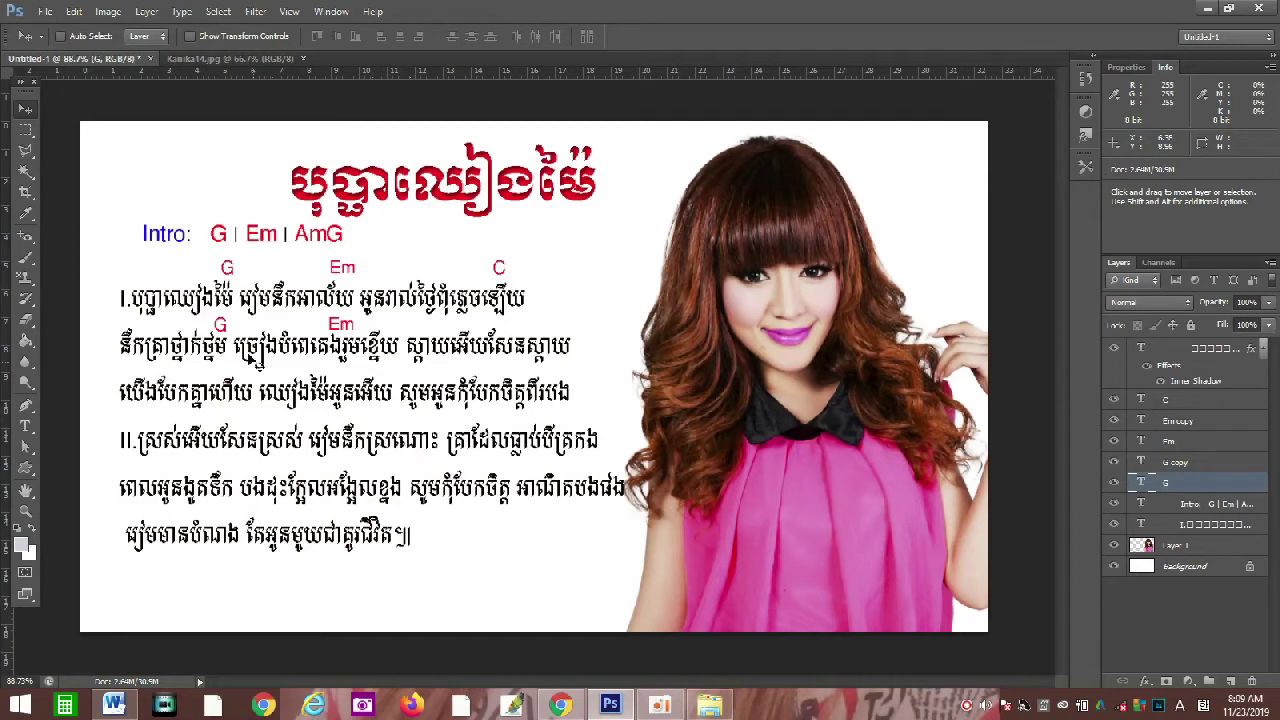
left_click_drag(220, 326, 407, 288)
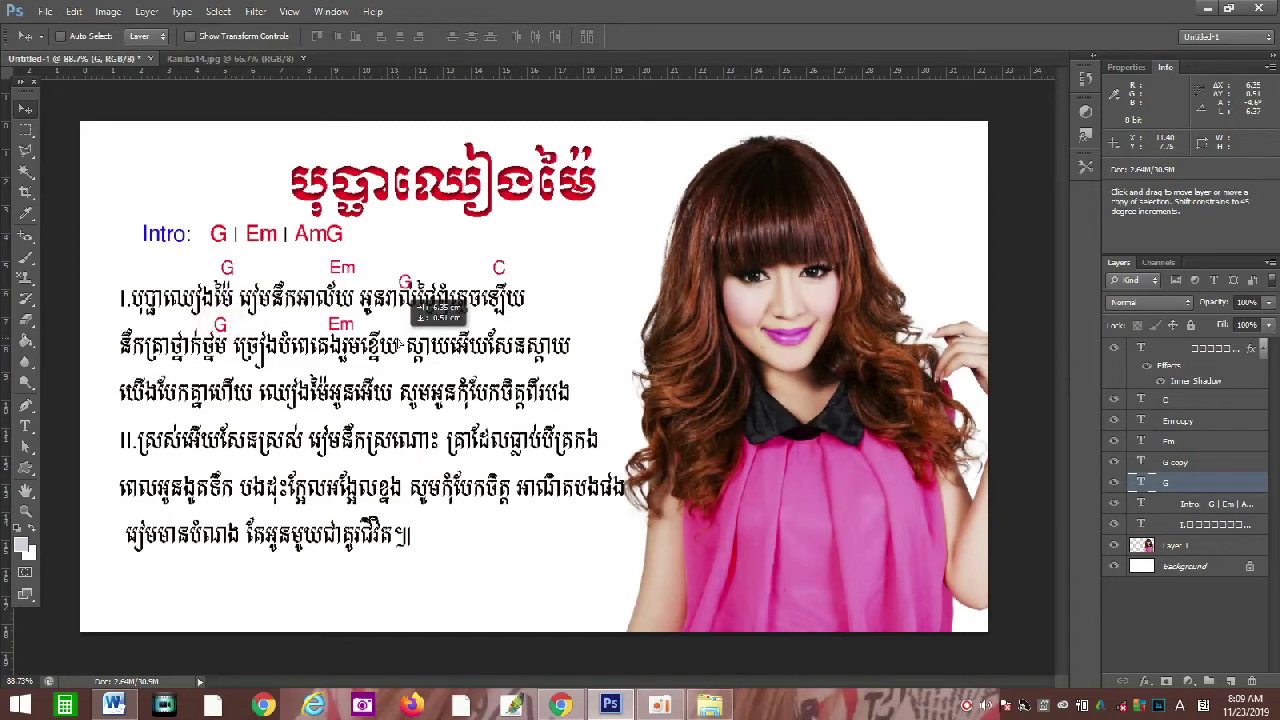
left_click_drag(407, 290, 545, 332)
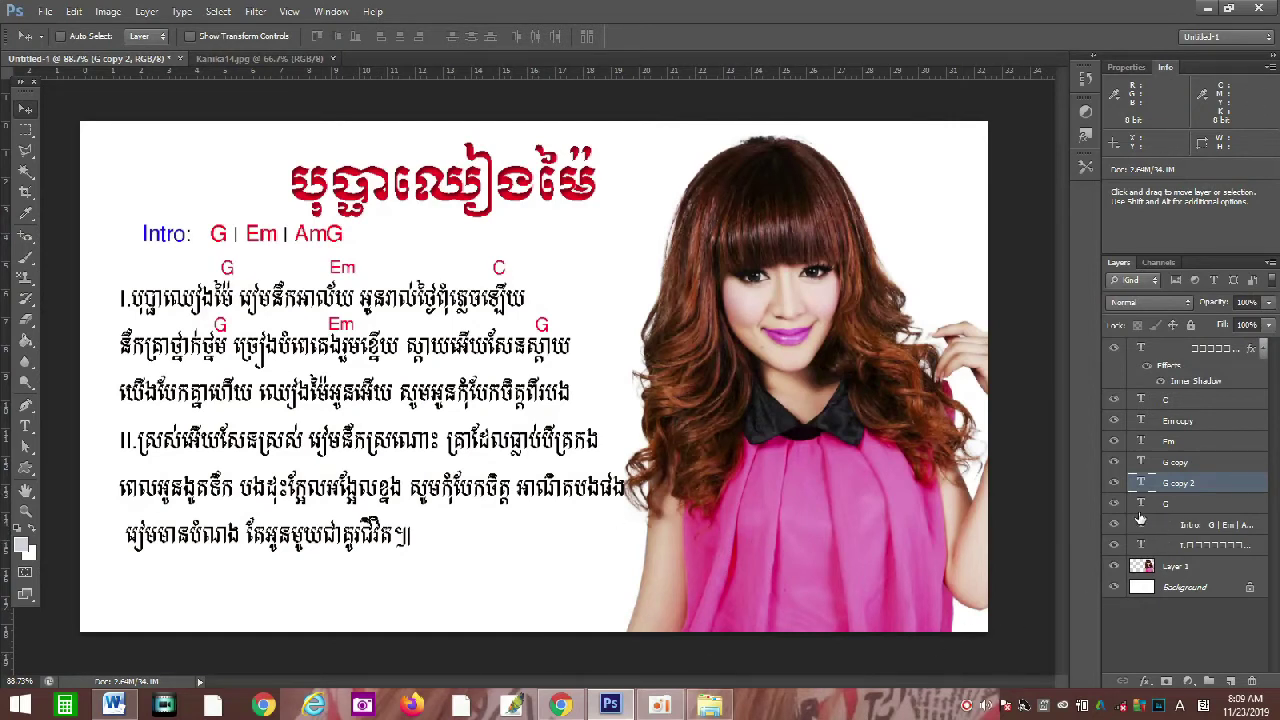
- Shift the second lyric line's "Em" chord to the end of its second phrase and its last "G" chord further right above the final word
left_click(1174, 442)
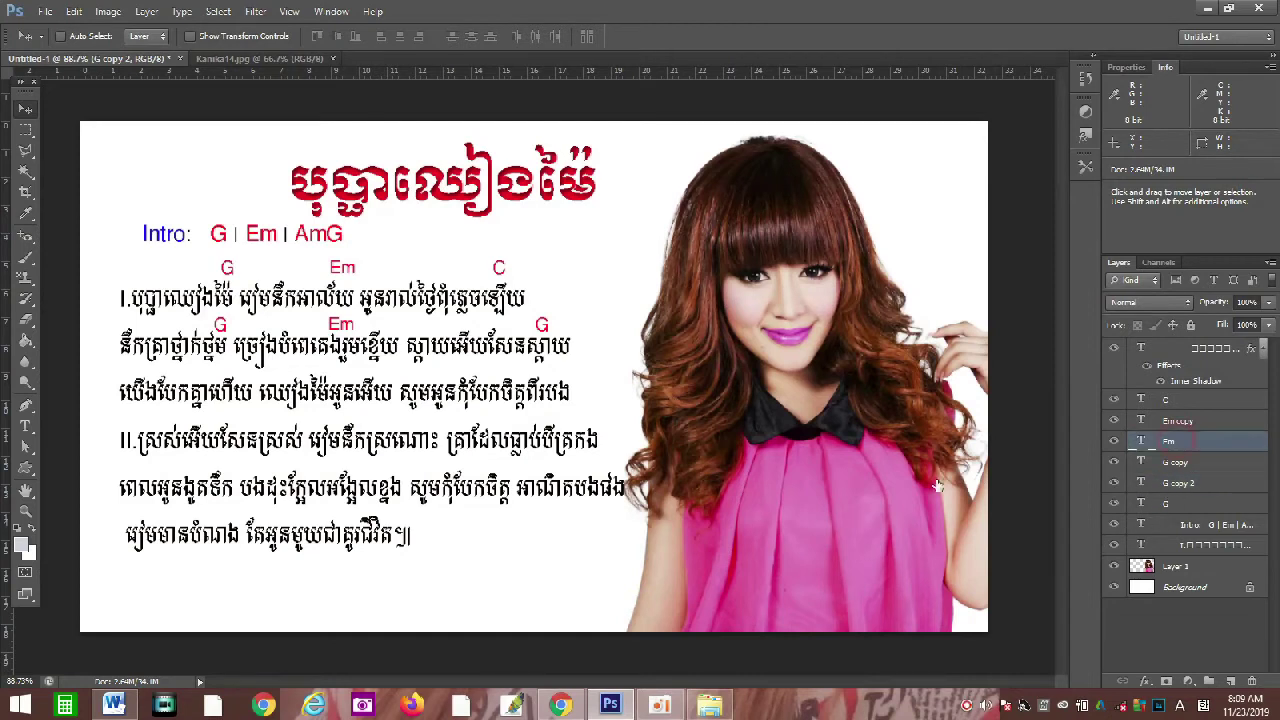
left_click(1187, 422)
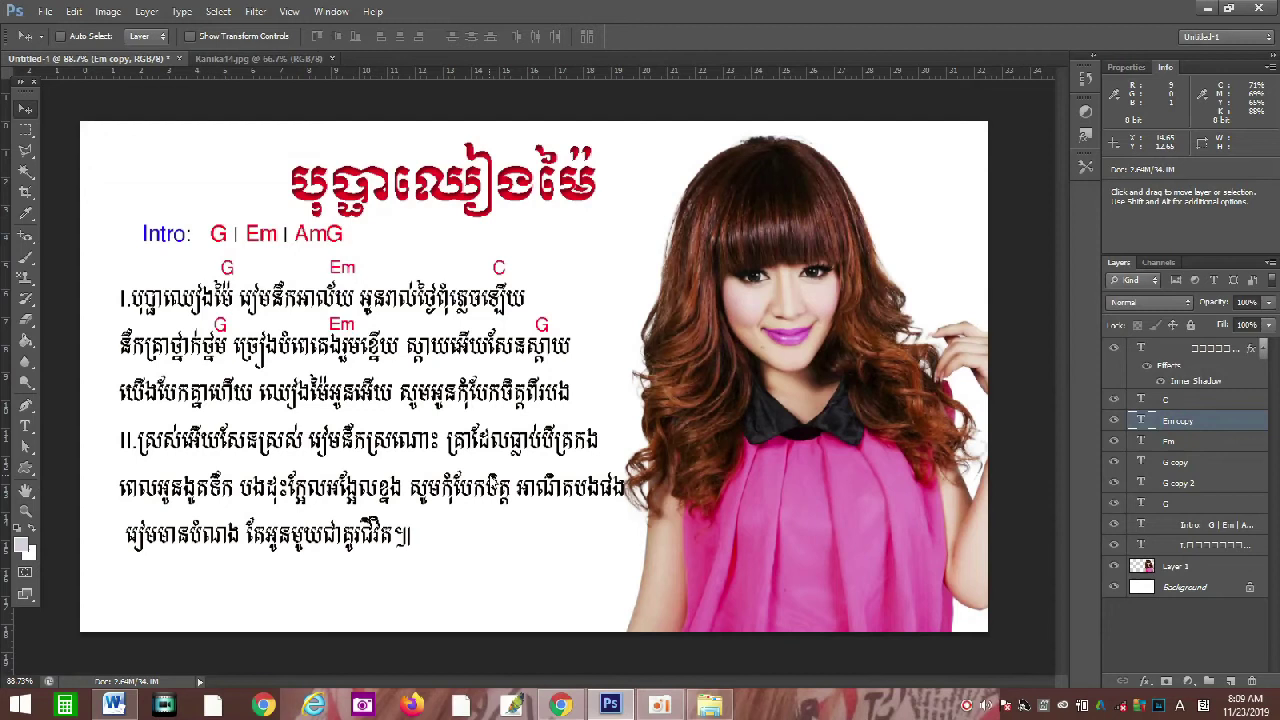
left_click_drag(338, 326, 381, 327)
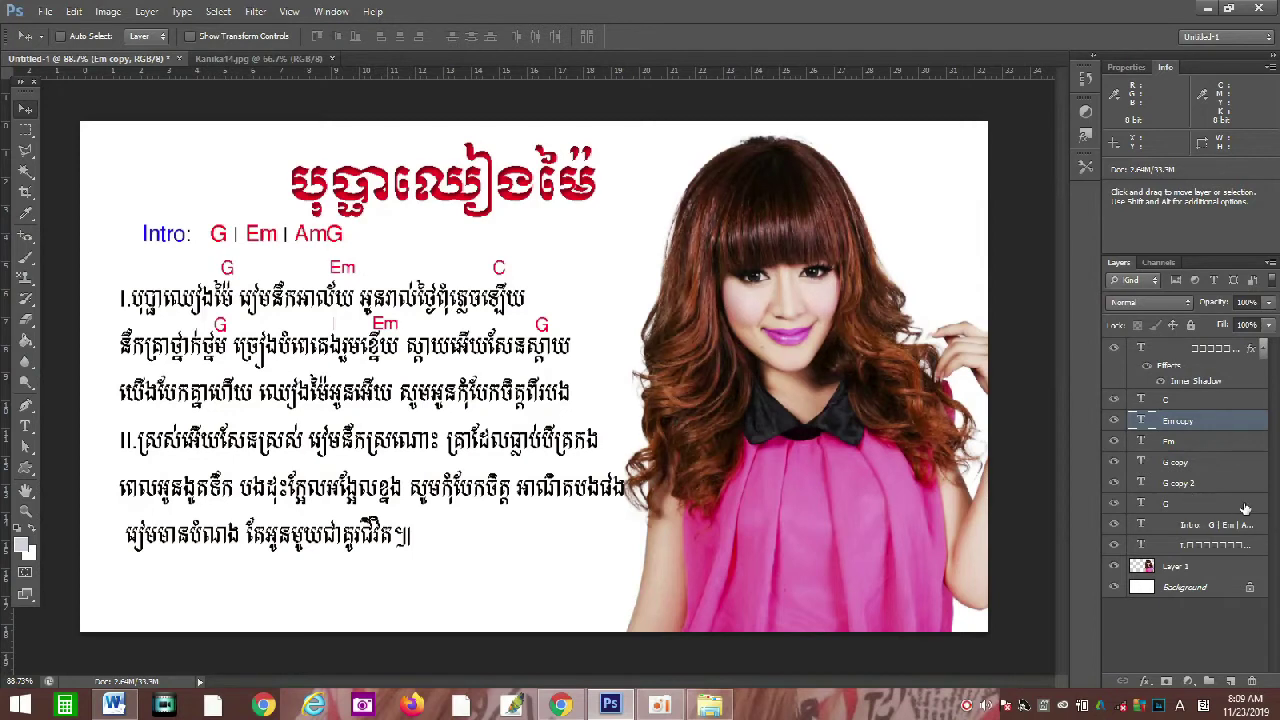
left_click(1185, 485)
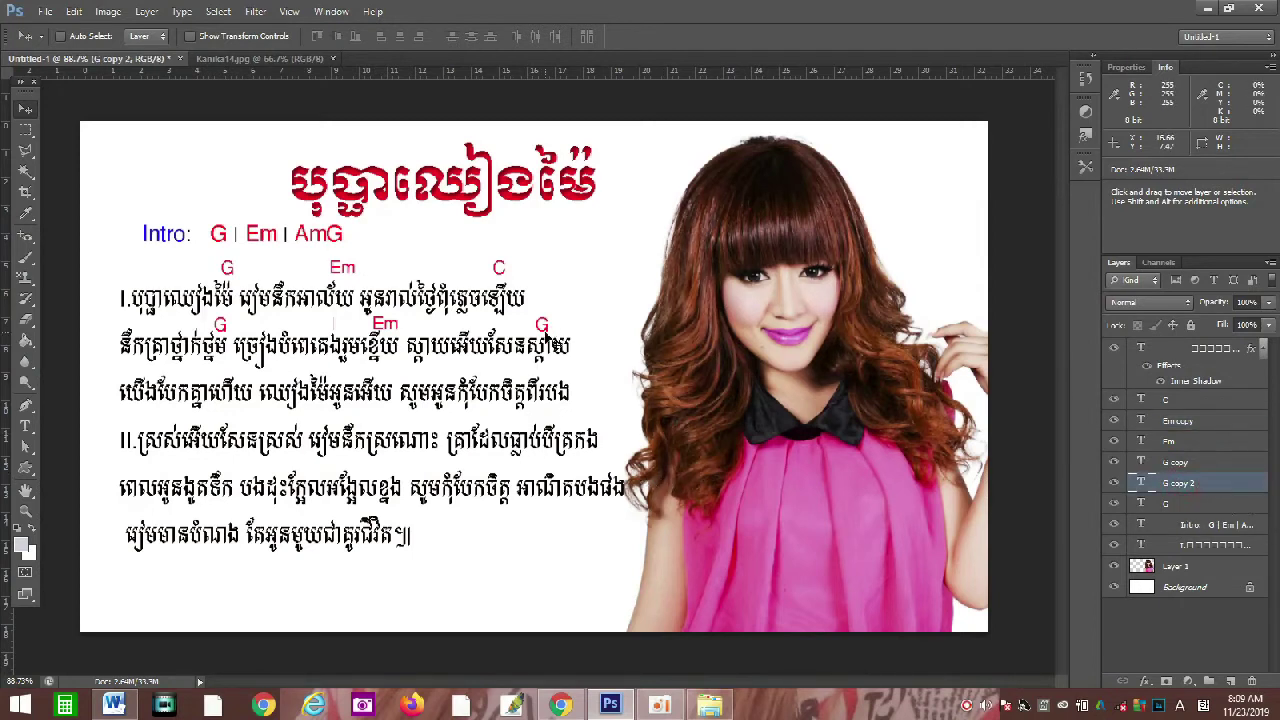
left_click_drag(545, 336, 565, 327)
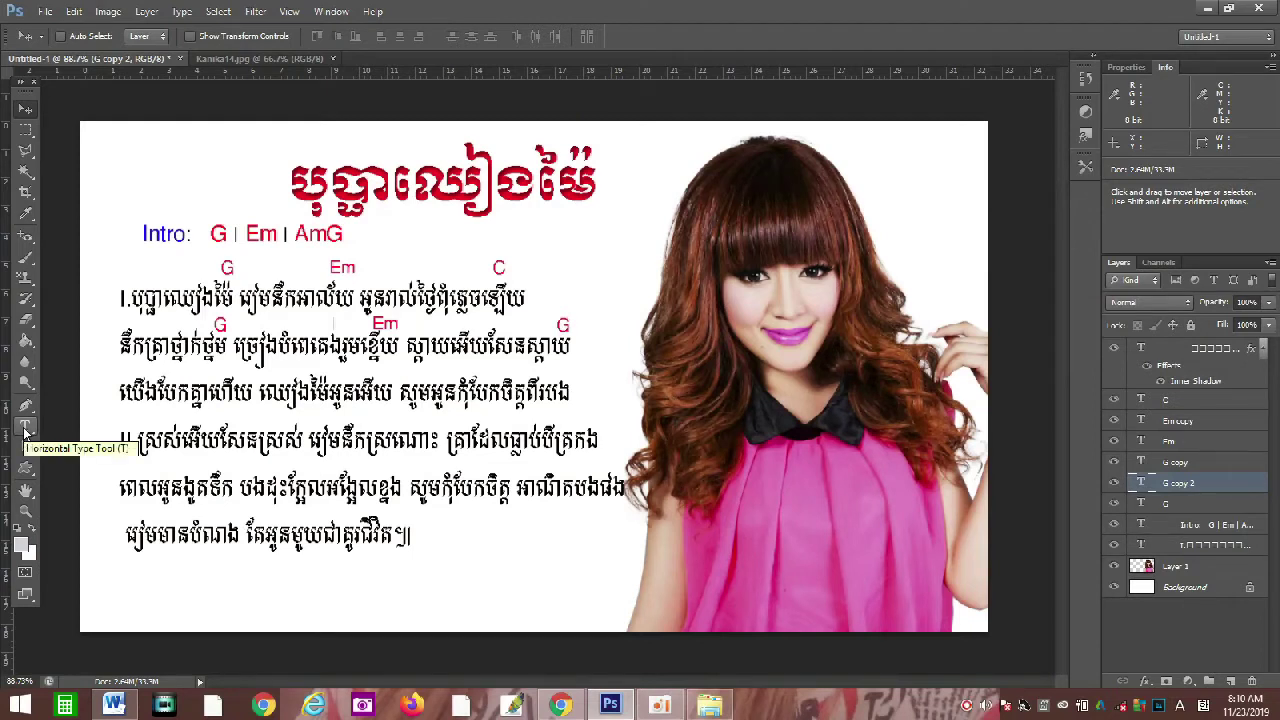
- Select the two "G" copy layers and the "Em" copy layer of the second lyric line together
left_click(1163, 462, "shift")
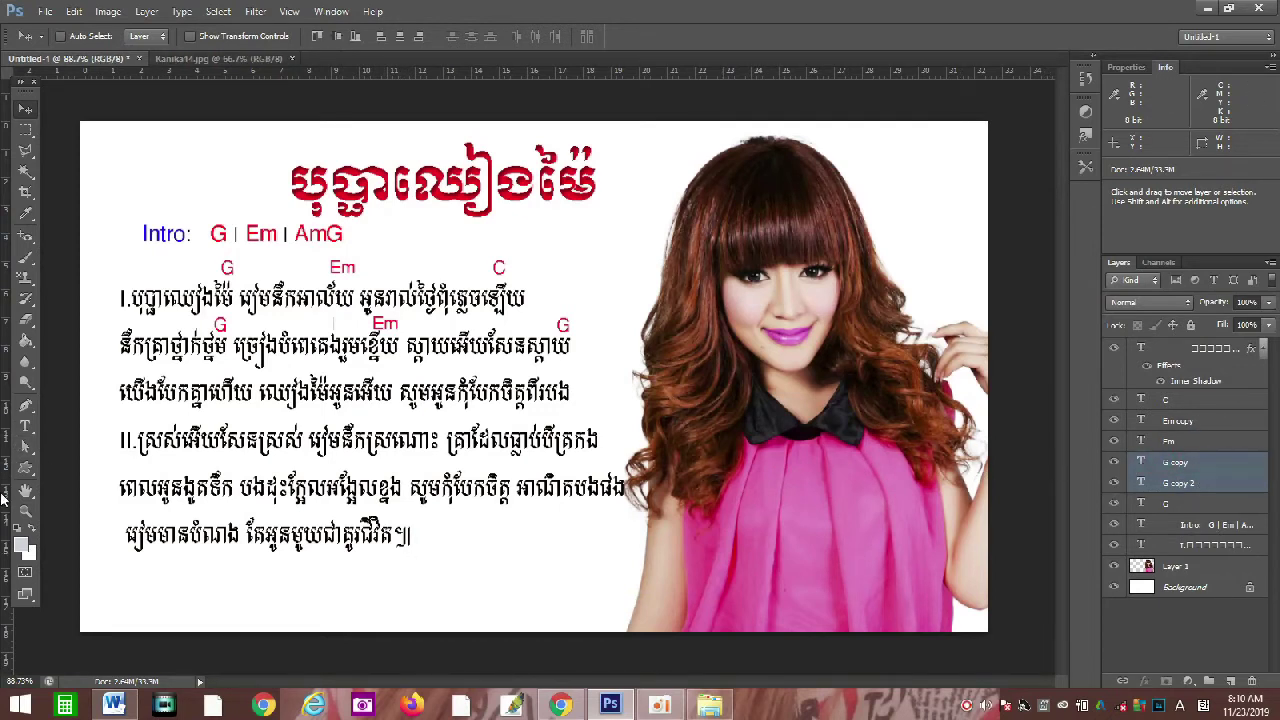
left_click(1196, 421, "ctrl")
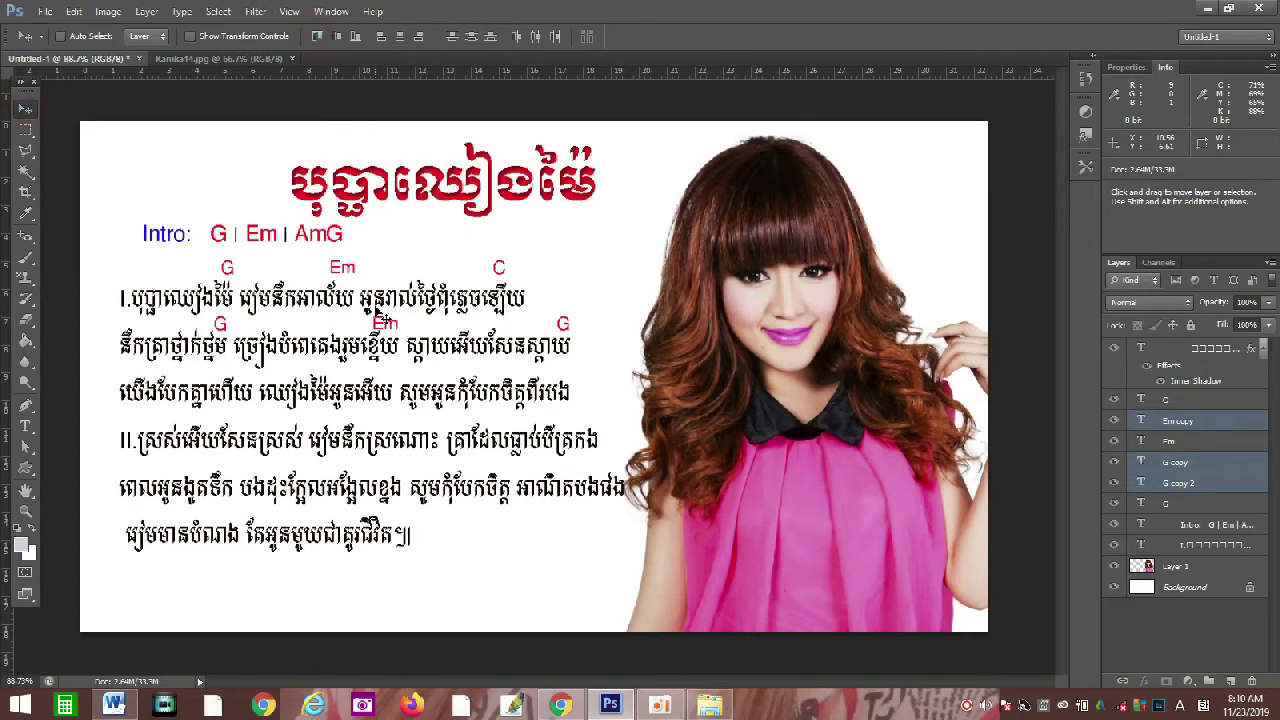
left_click(578, 381)
left_click(440, 570)
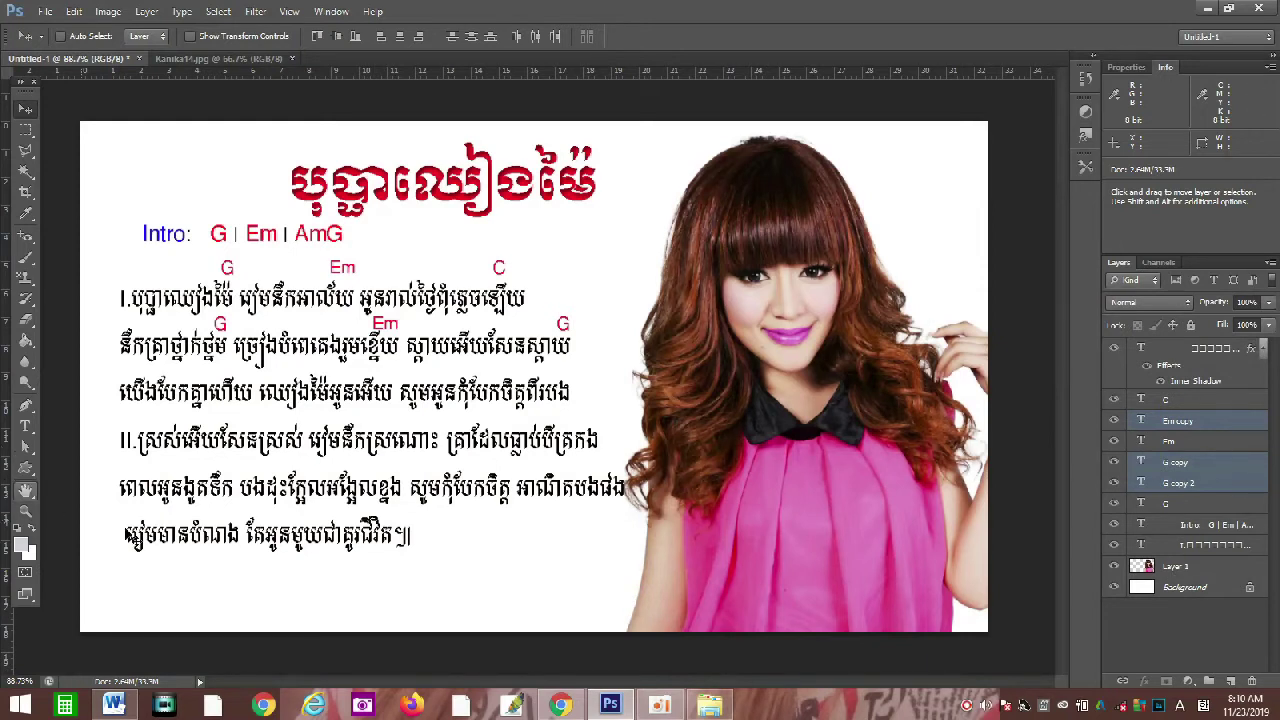
left_click(477, 571)
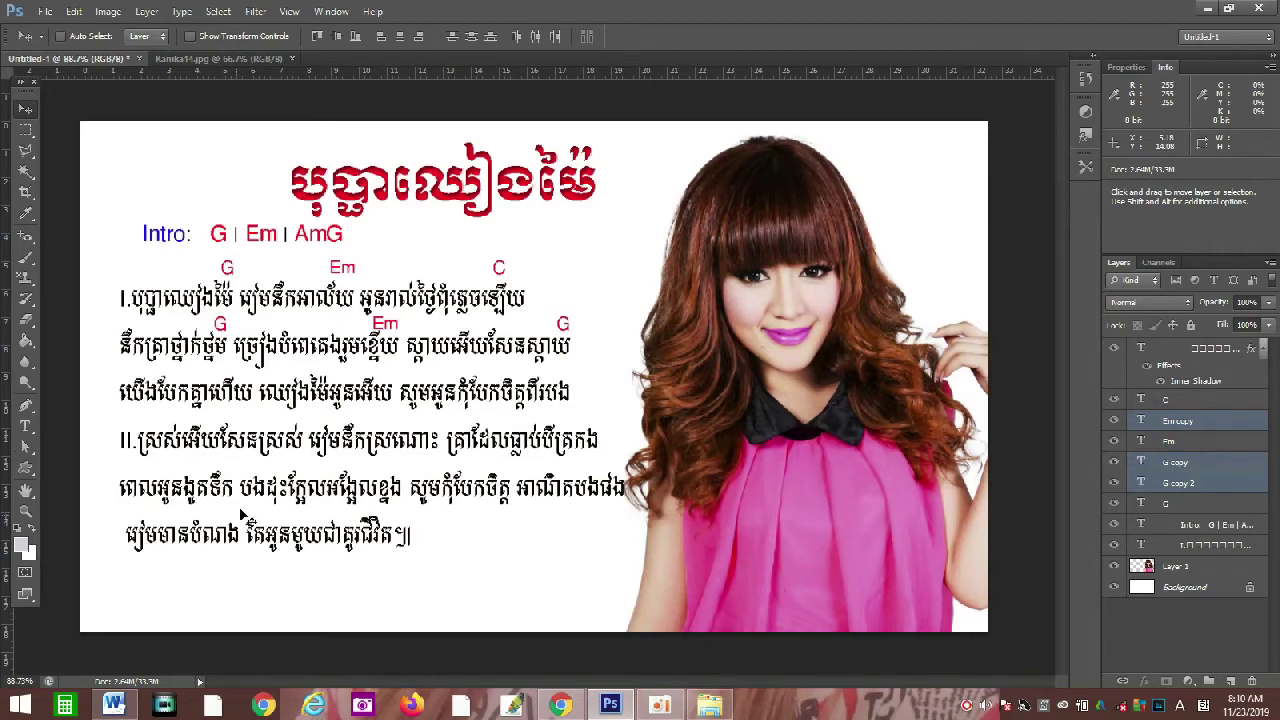
left_click(509, 569)
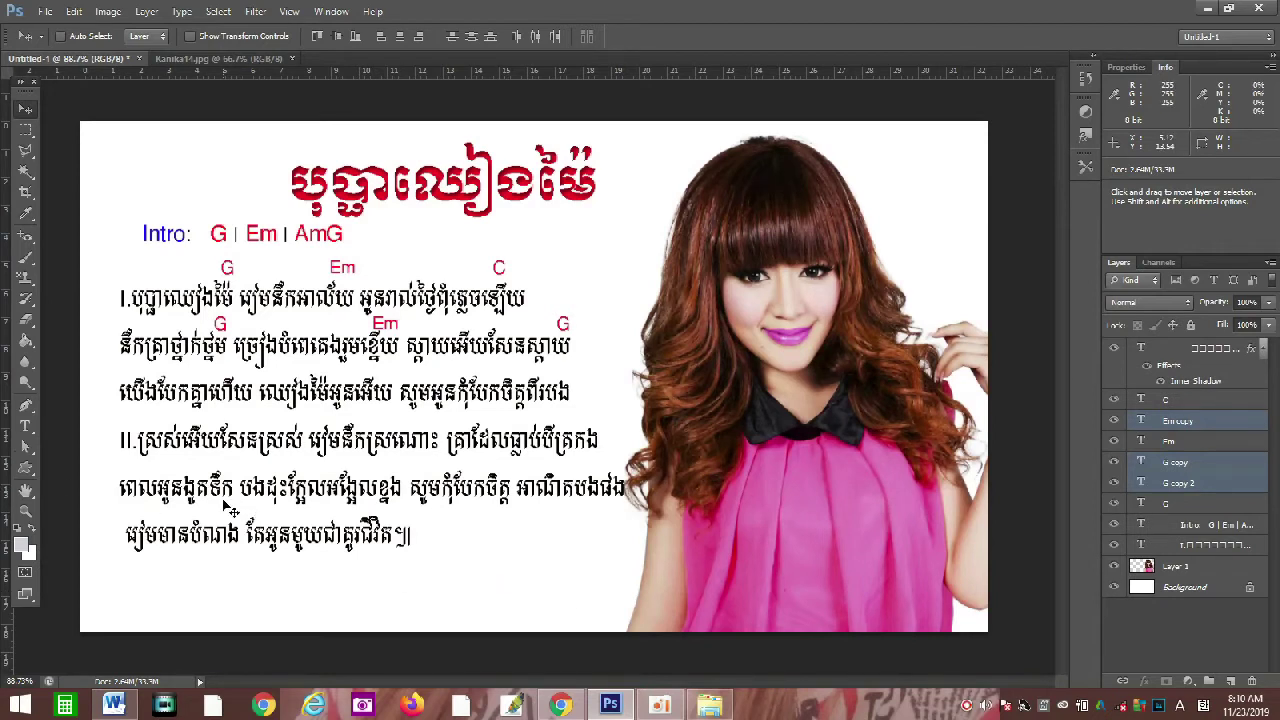
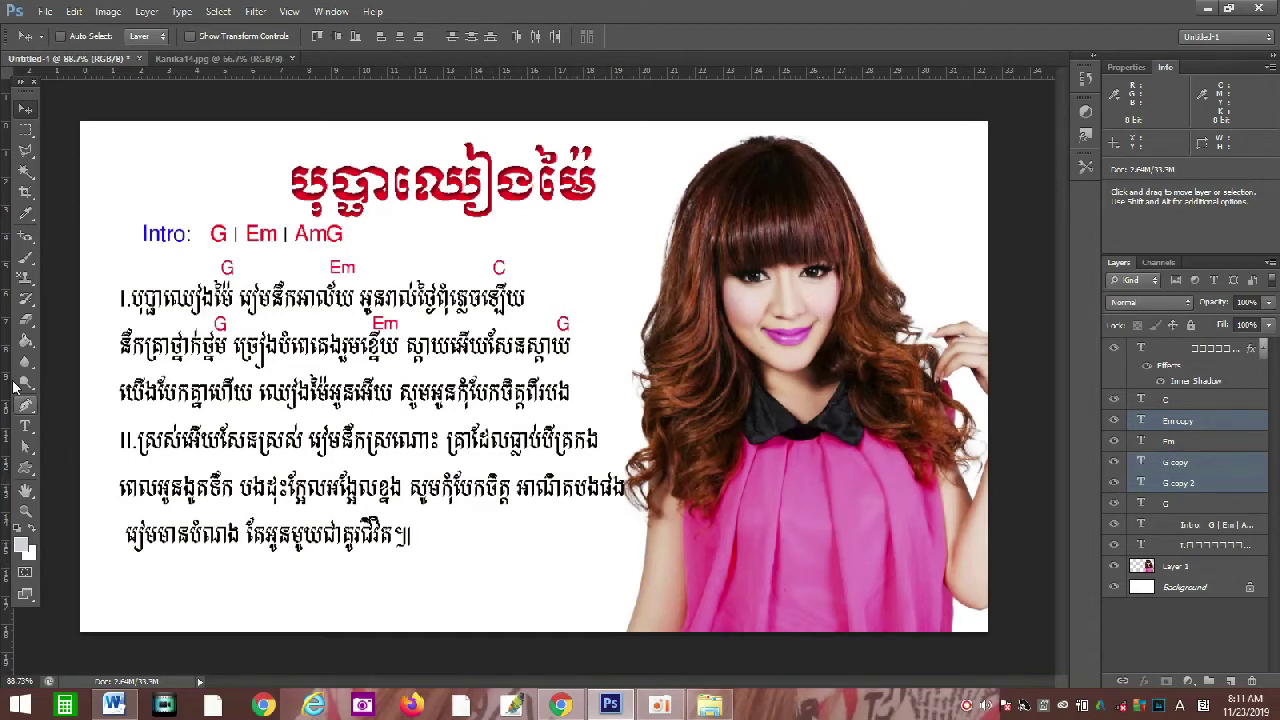
- Hide every chord layer except the last "G" of the second lyric line, leaving the Intro line and lyrics visible
left_click(25, 426)
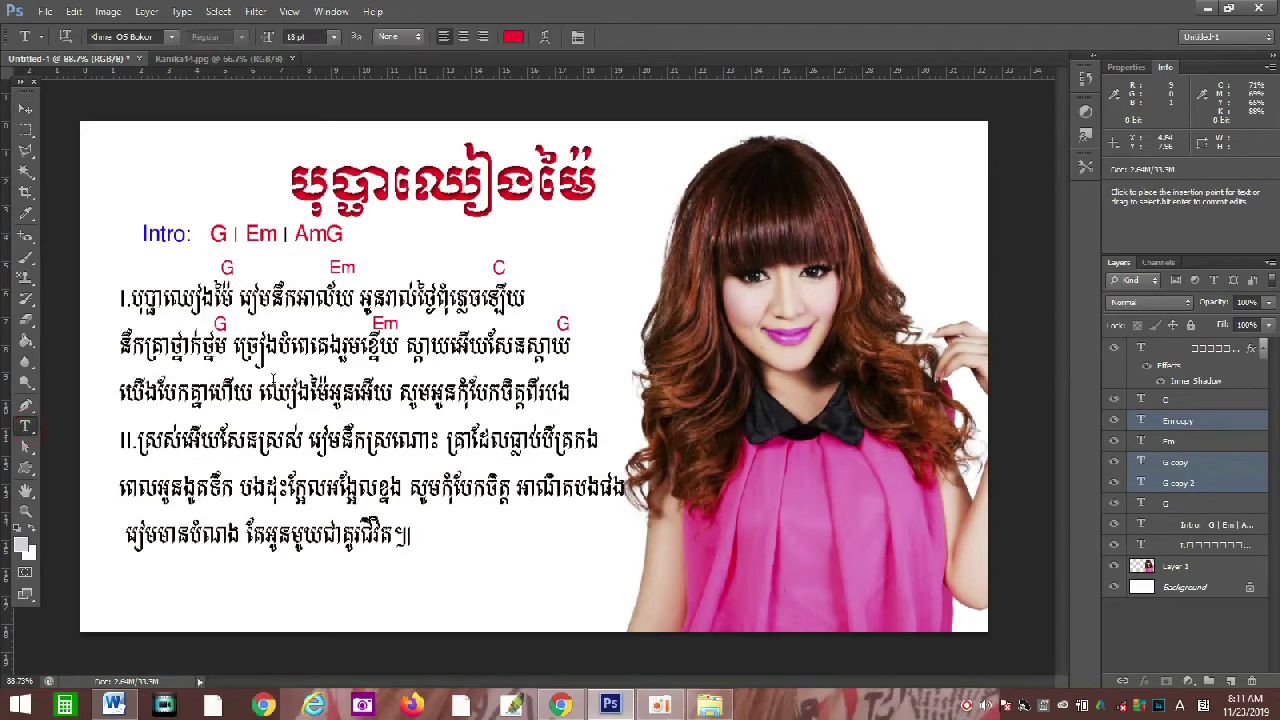
left_click(1193, 402)
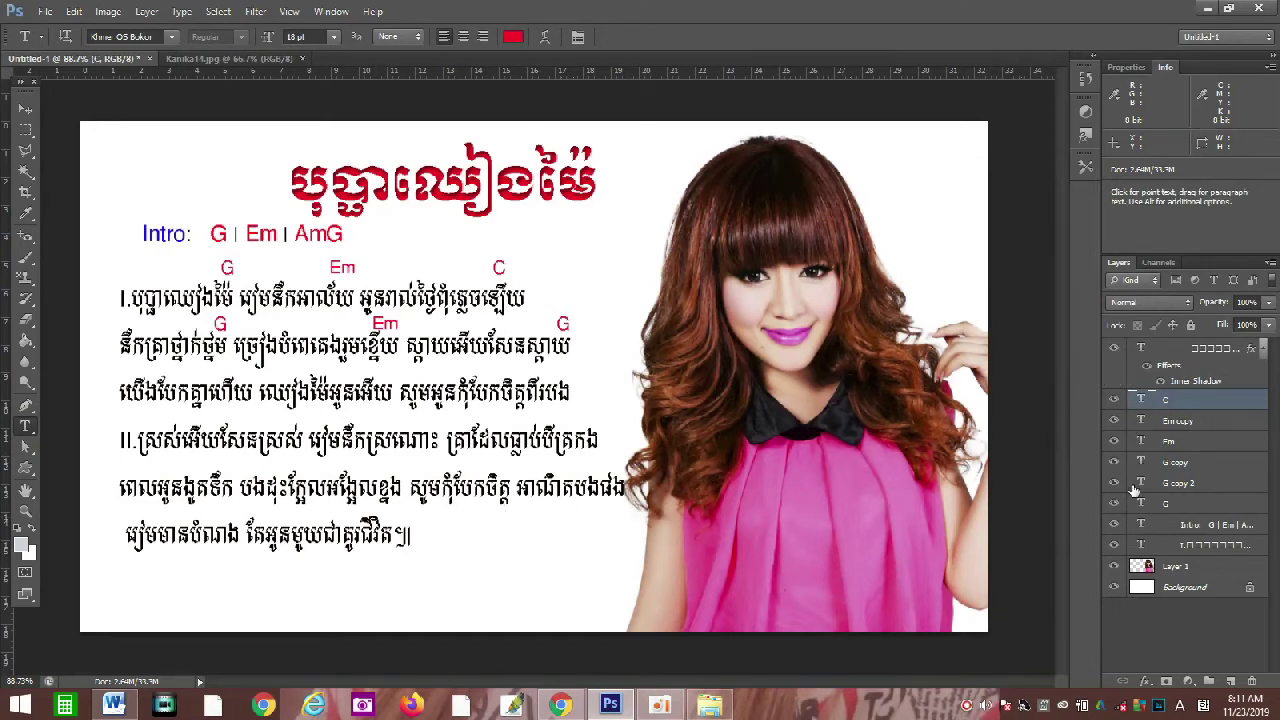
left_click(1120, 401)
left_click(1115, 421)
left_click(1115, 441)
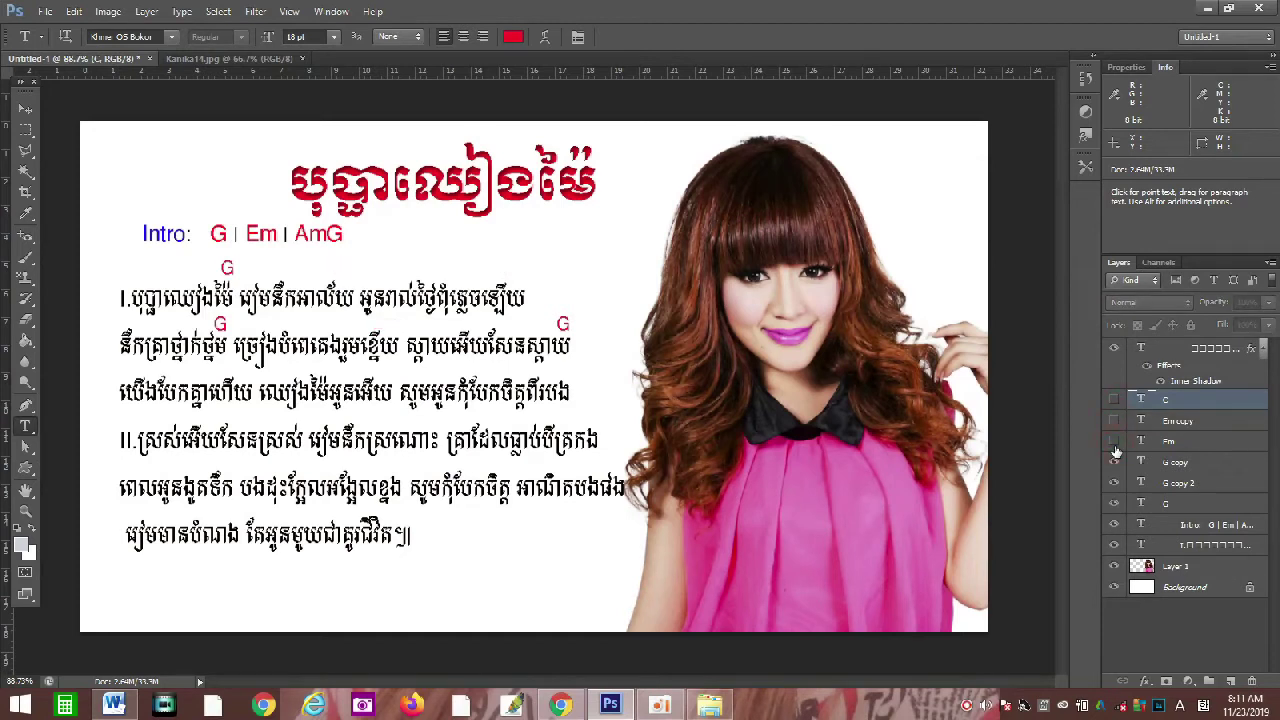
left_click(1115, 462)
left_click(1115, 483)
left_click(1115, 527)
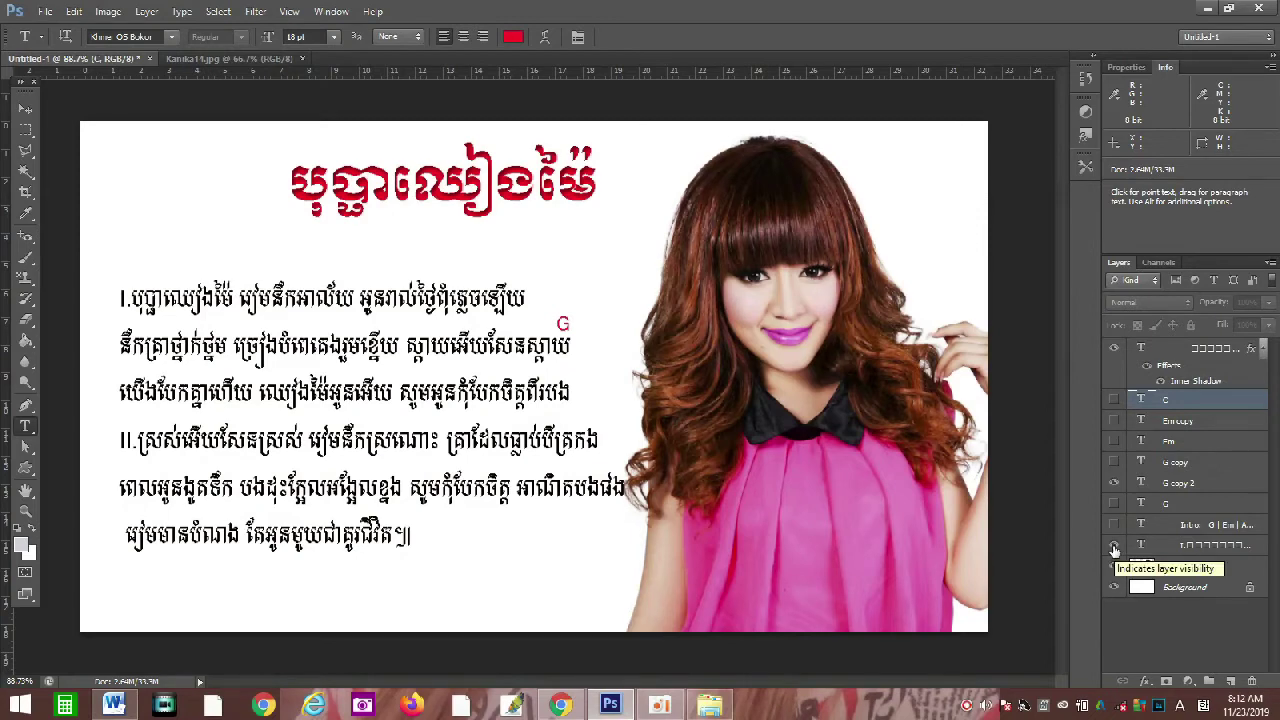
left_click(1114, 546)
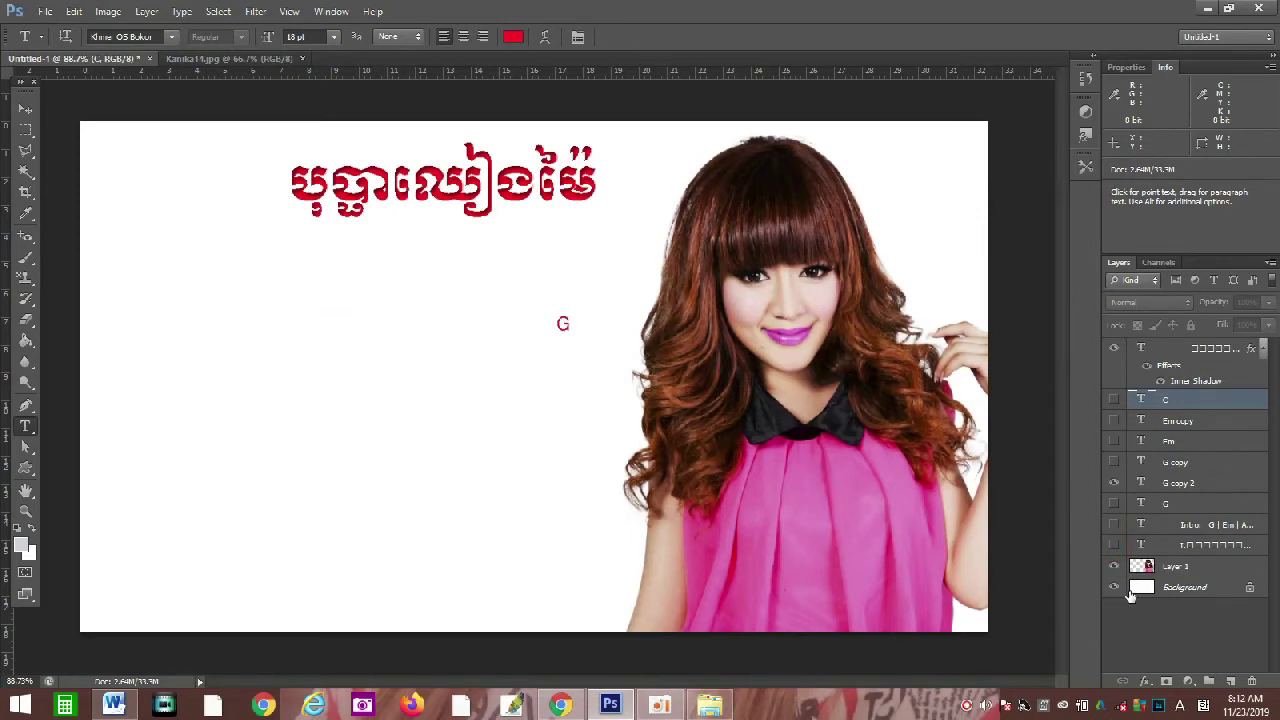
left_click(1114, 546)
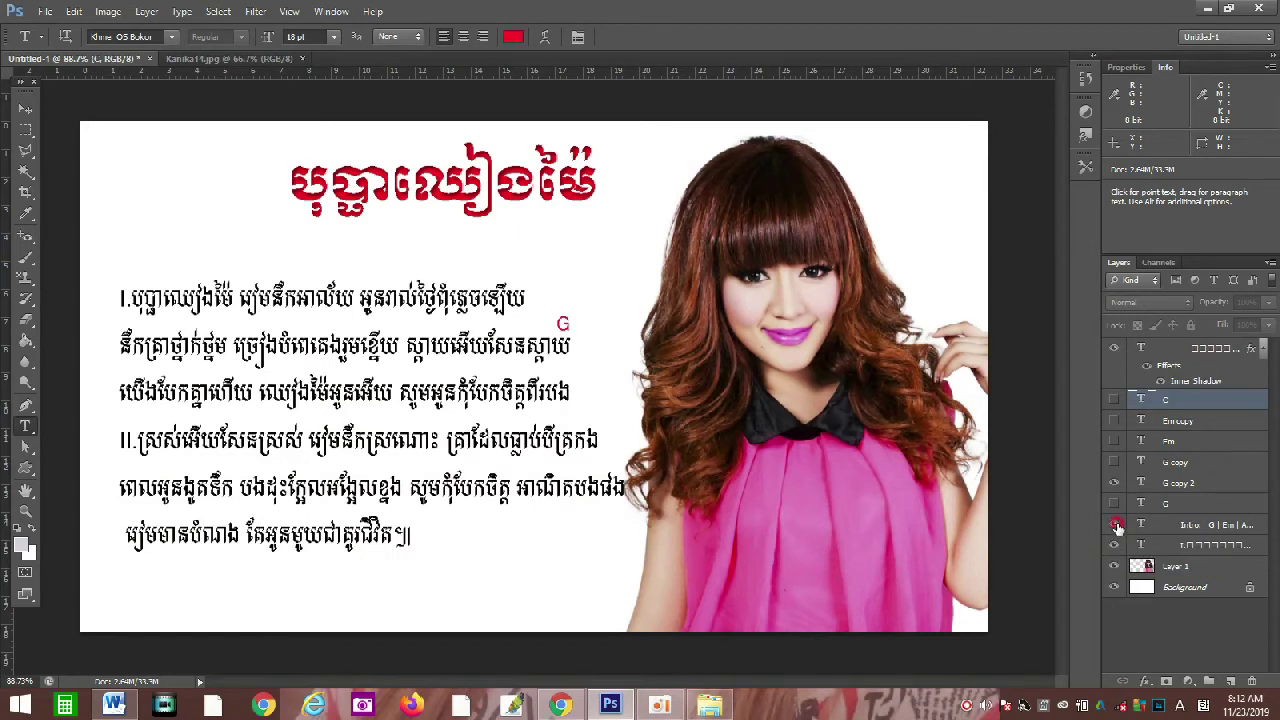
left_click(1114, 524)
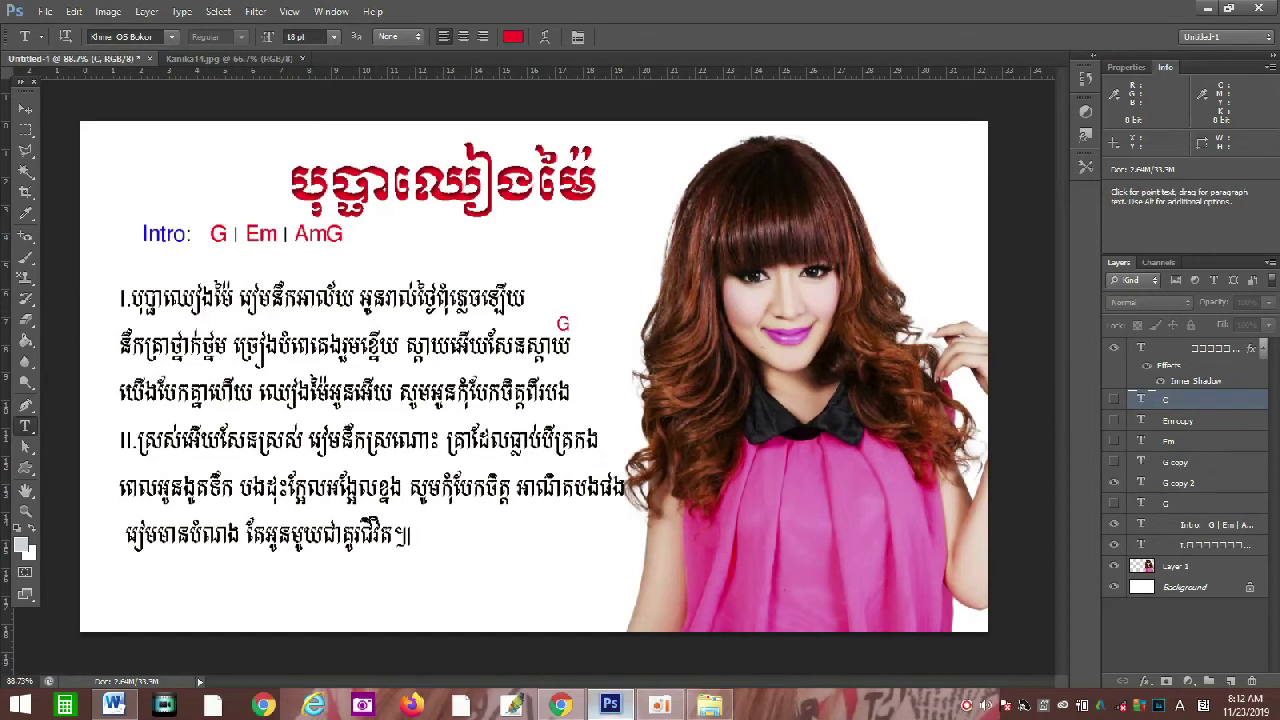
- Copy the visible "G" chord to above the end of the third lyric line's first phrase, deleting a stray copy of the hidden "C" chord
mouse_move(660, 706)
left_click(26, 108)
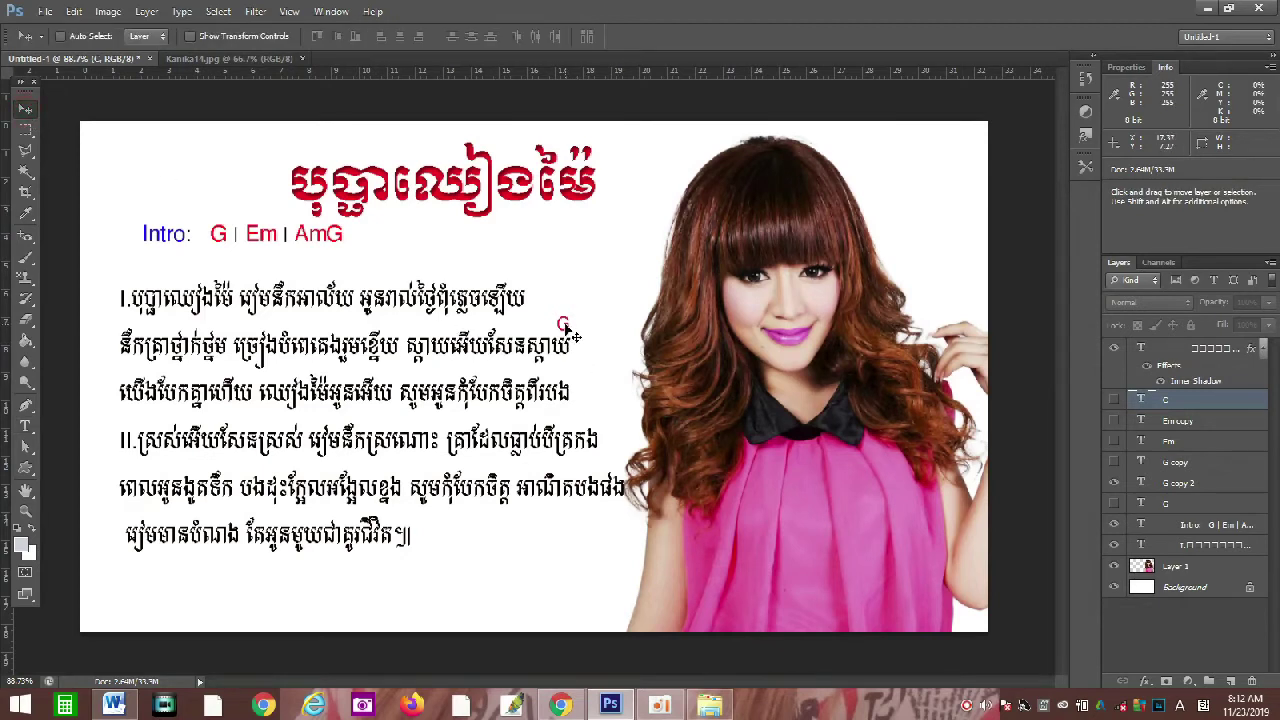
left_click_drag(565, 328, 527, 333)
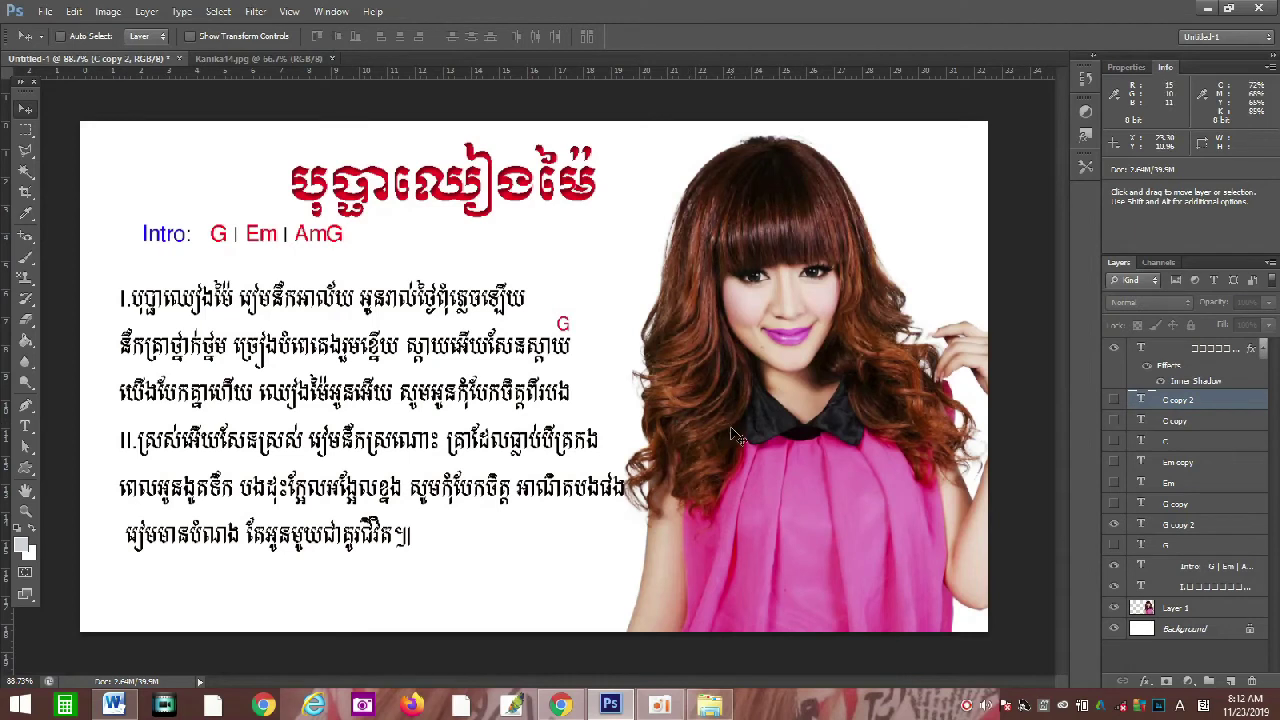
key("Delete")
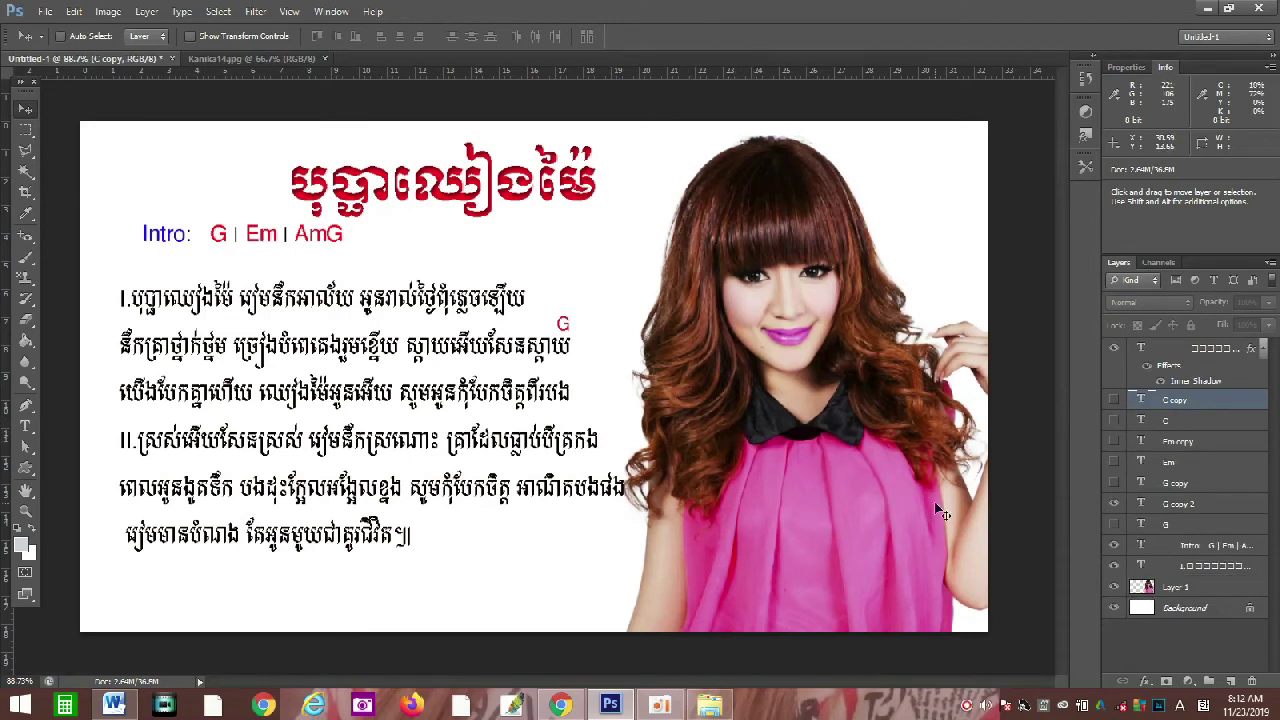
left_click(1176, 504)
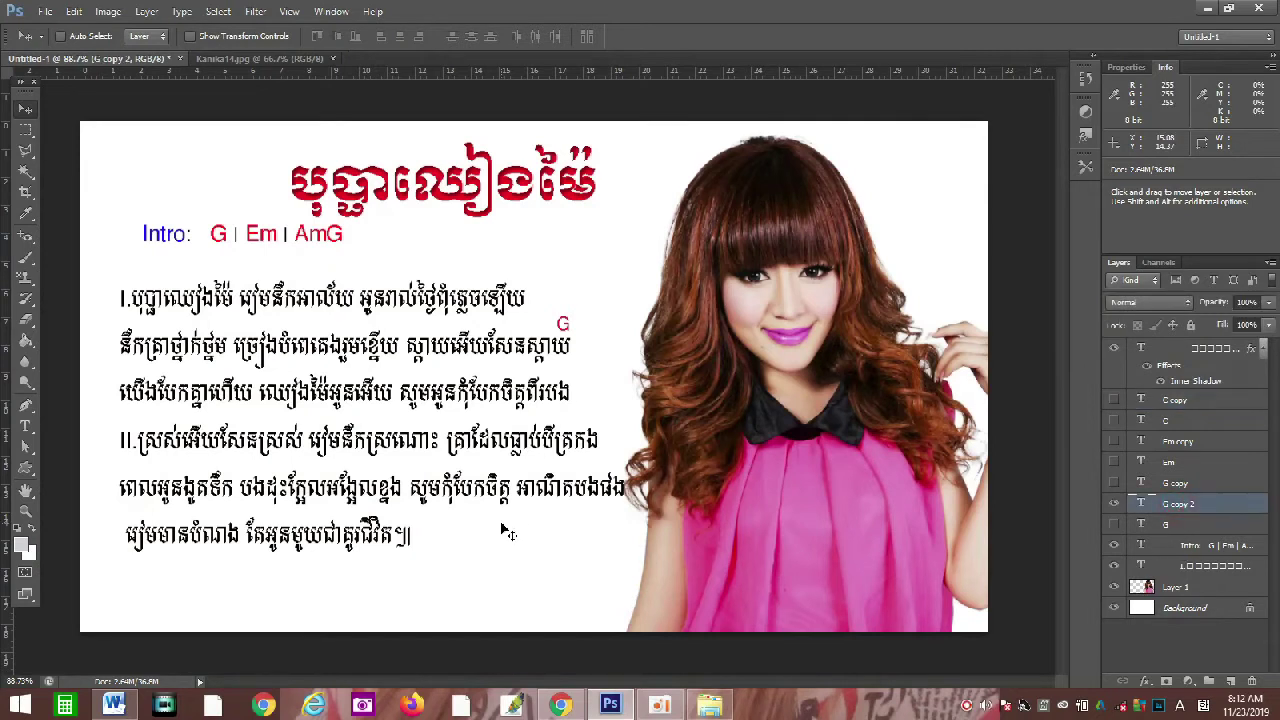
left_click_drag(564, 326, 244, 367)
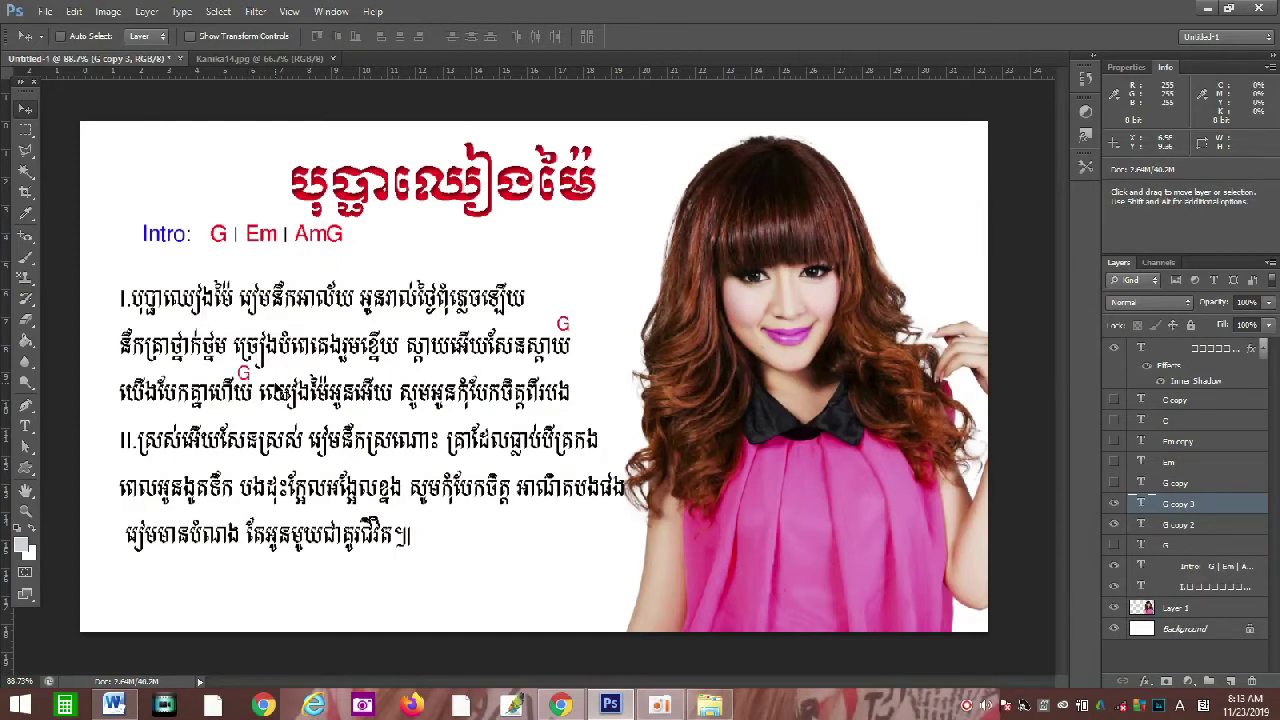
- Change the text of the copied "G" chord above the third lyric line's first phrase to "Em"
left_click(25, 426)
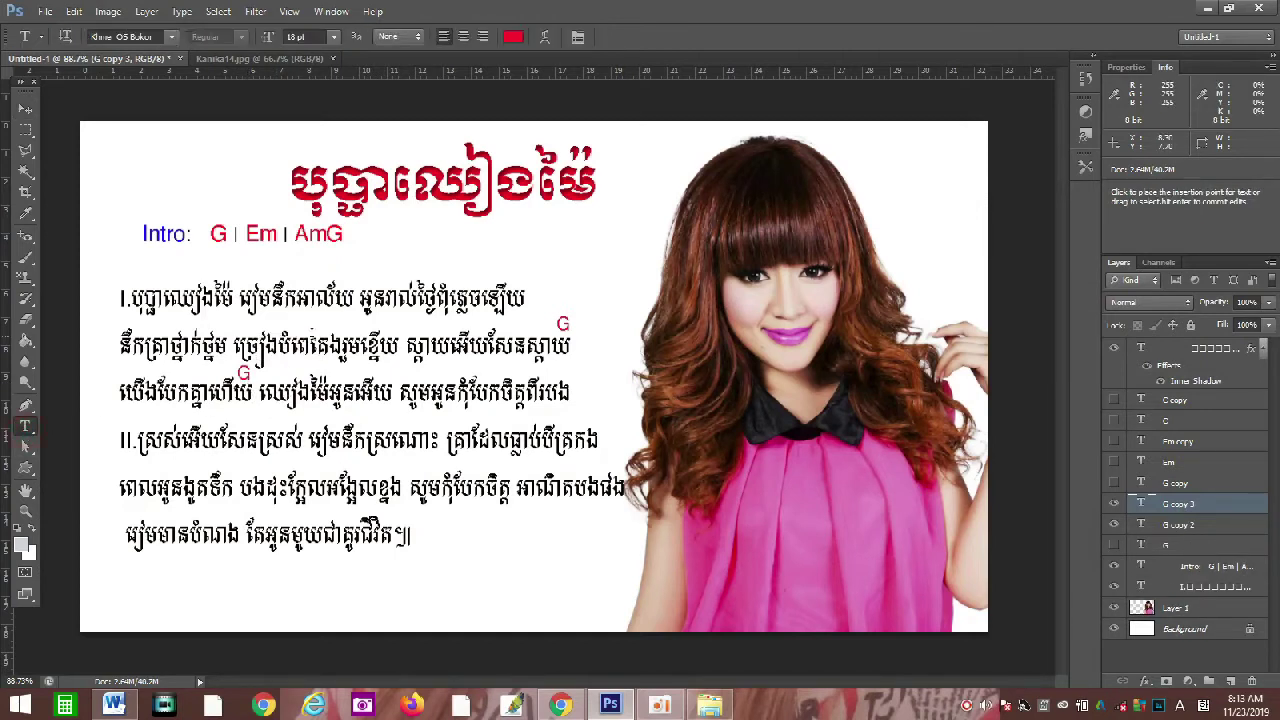
left_click(246, 370)
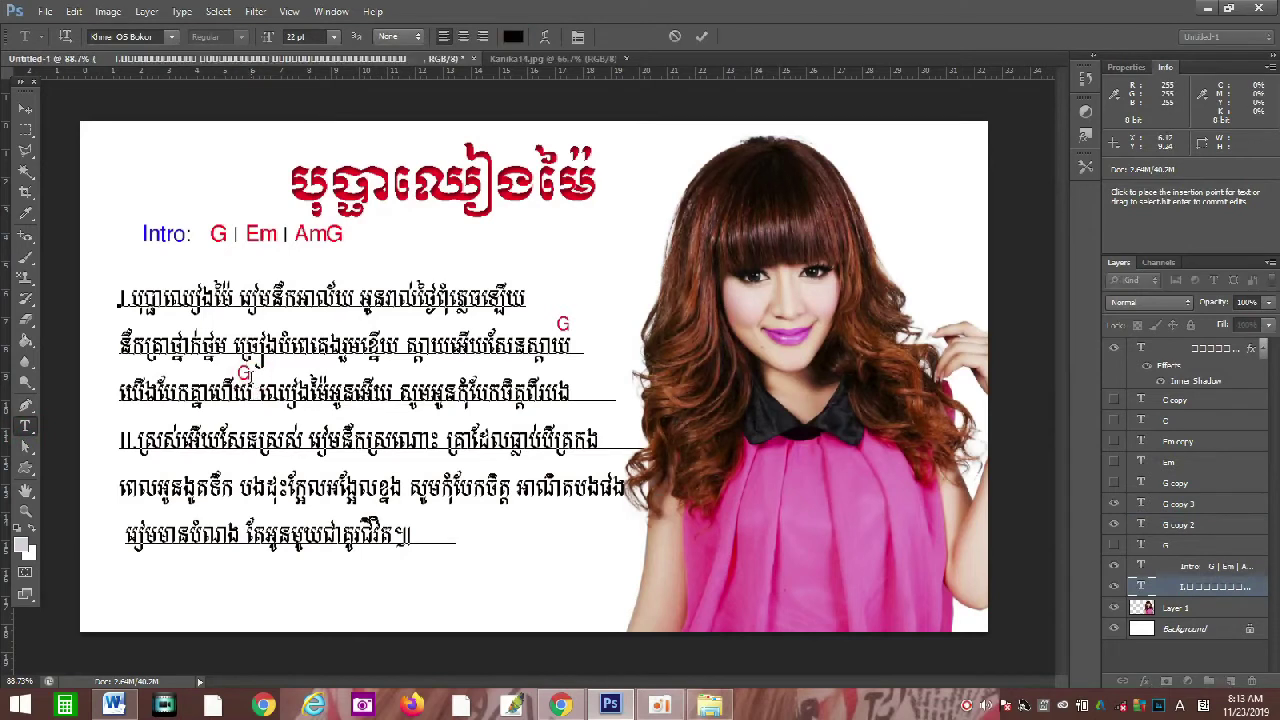
left_click(1160, 546)
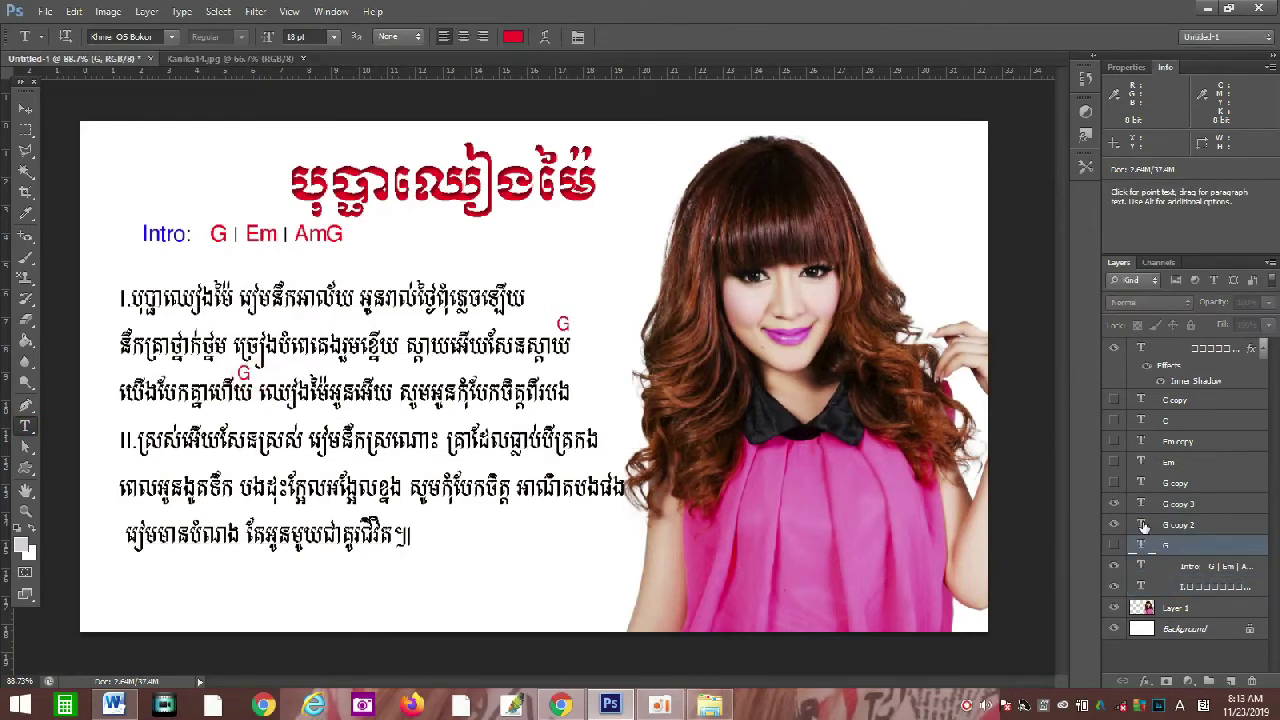
left_click(1178, 506)
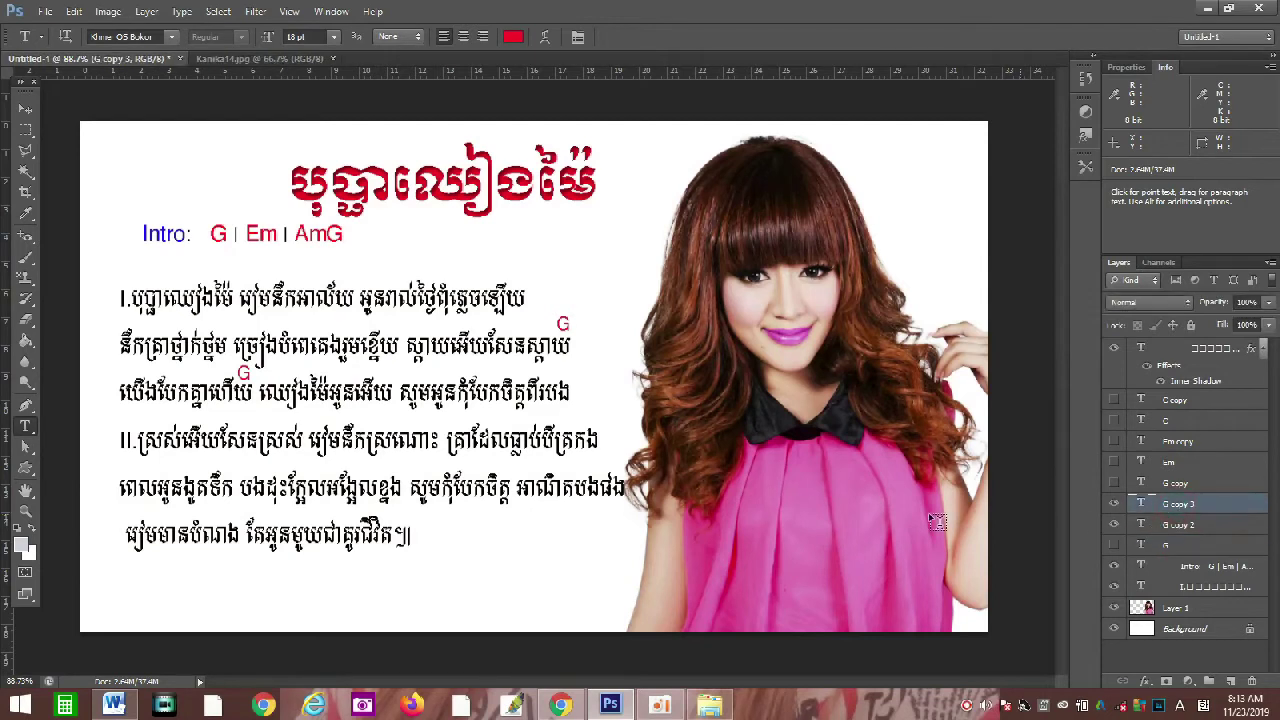
left_click(250, 372)
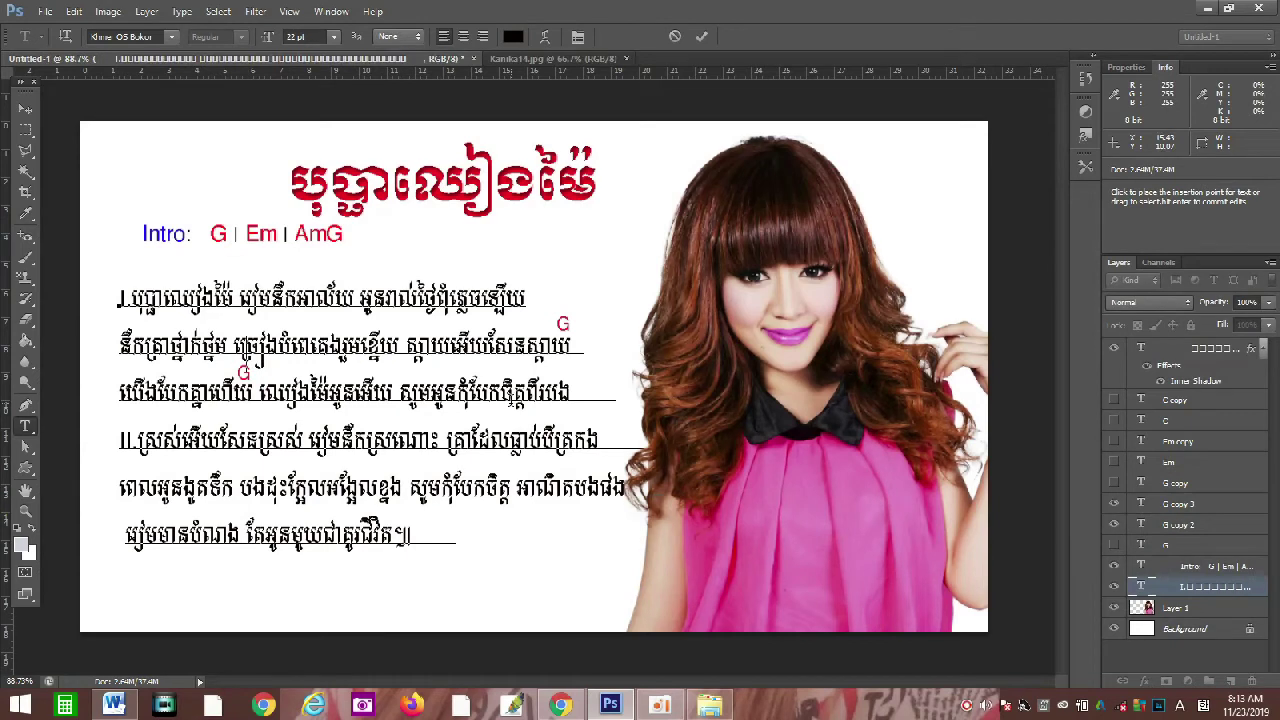
left_click(1167, 507)
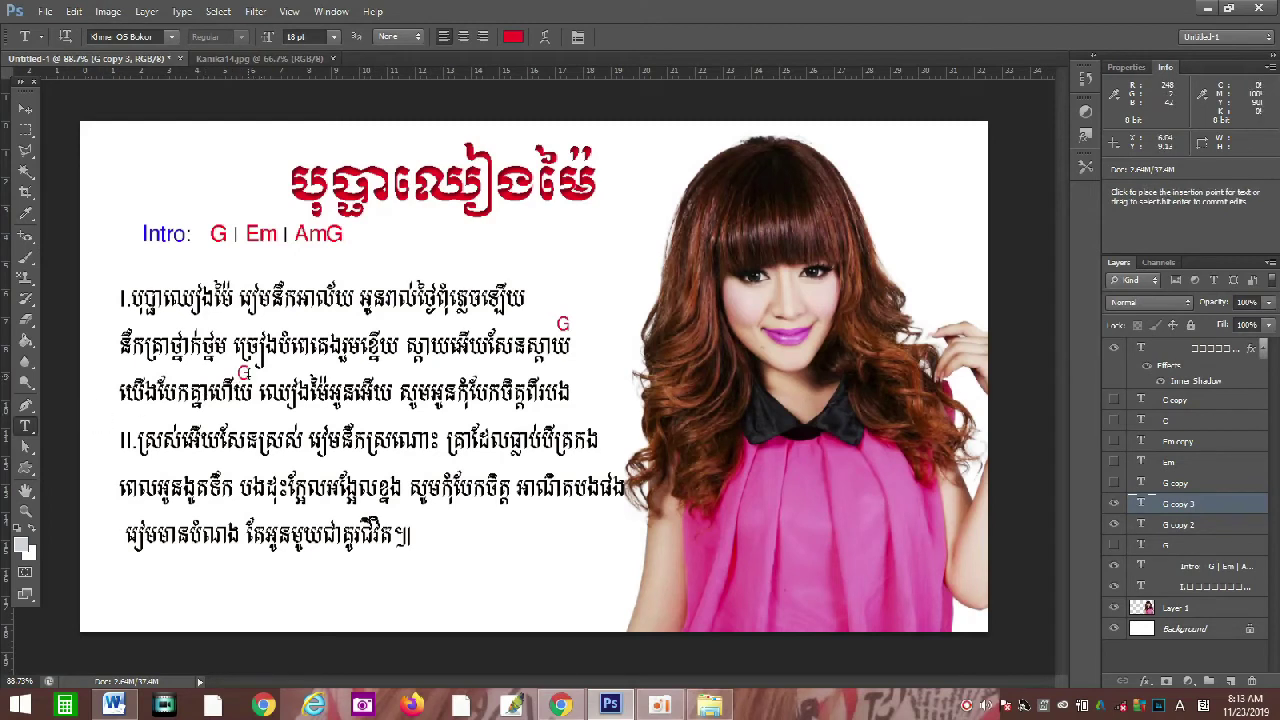
left_click(245, 373)
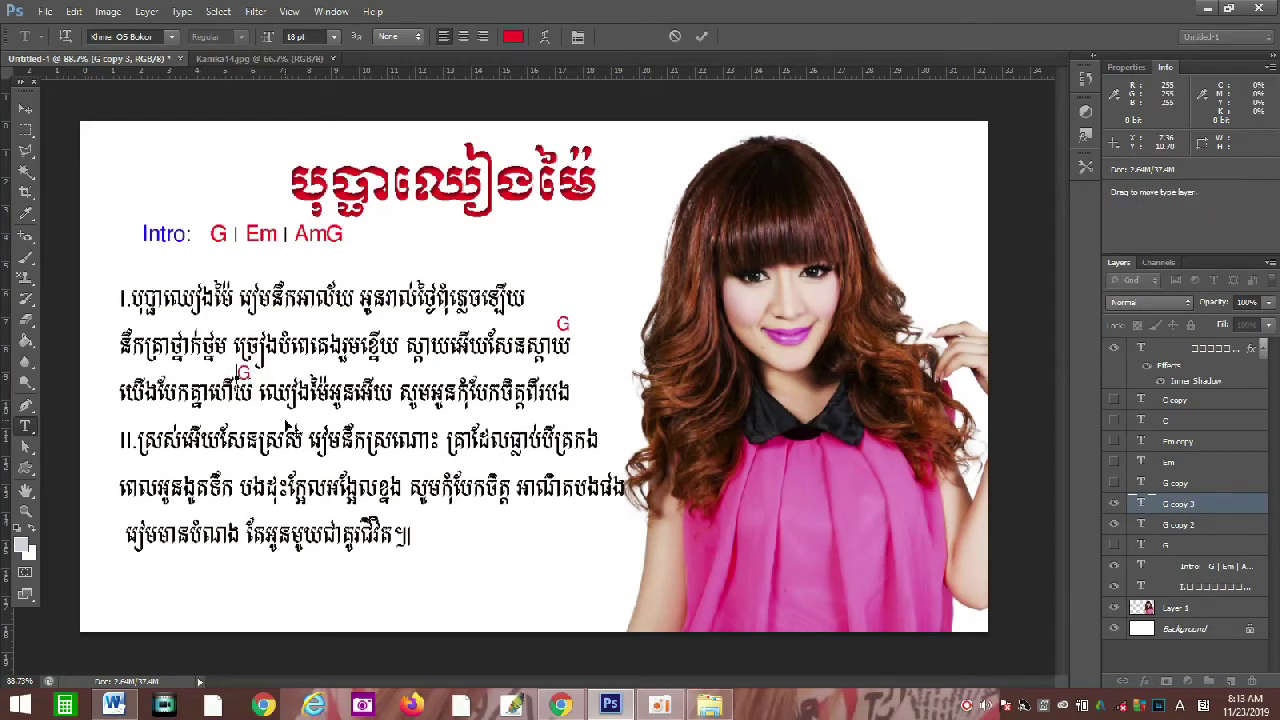
key("BackSpace")
key("BackSpace")
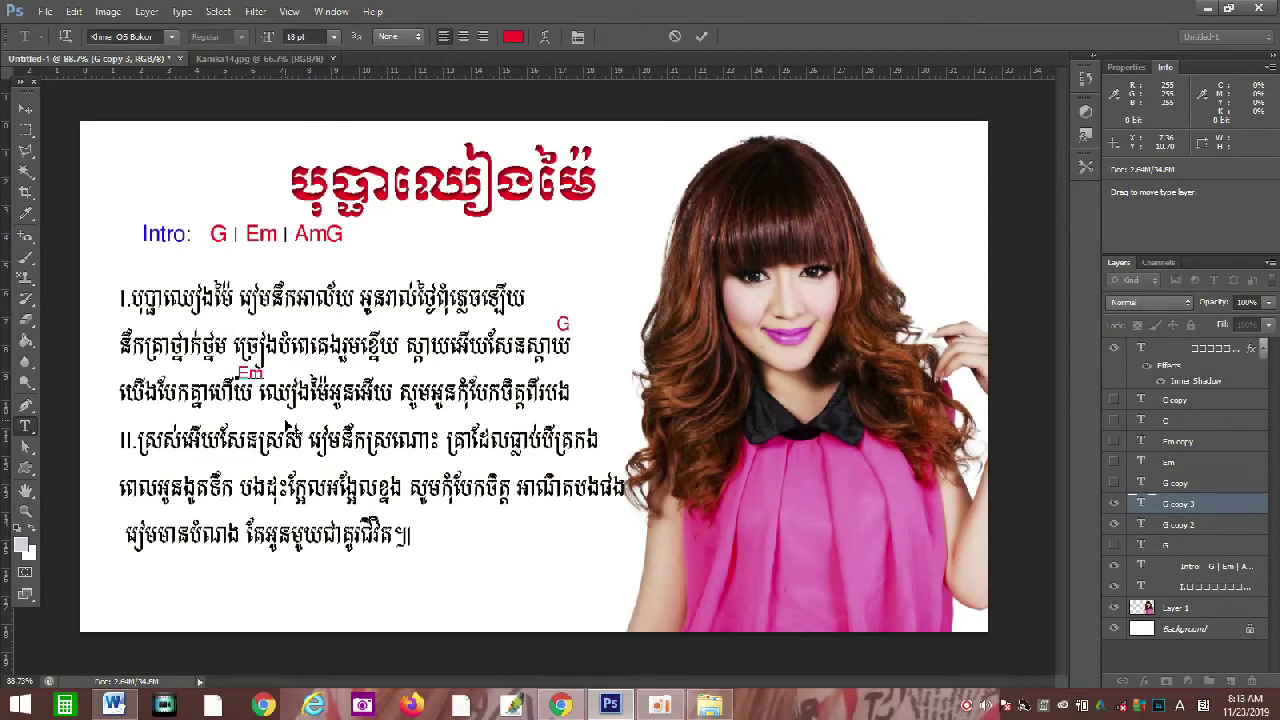
- Nudge the third lyric line's "Em" chord slightly left and copy it to above the end of the second phrase
left_click(25, 108)
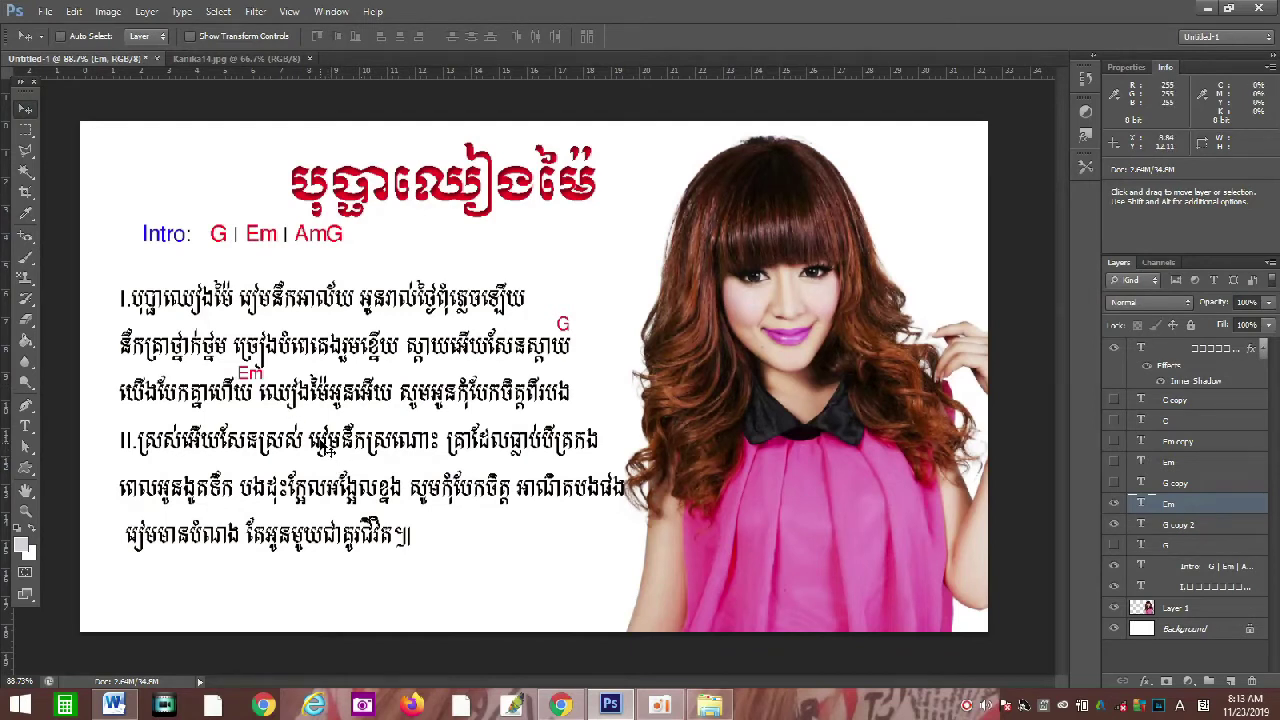
left_click_drag(383, 433, 376, 432)
left_click_drag(255, 378, 393, 372)
left_click(26, 426)
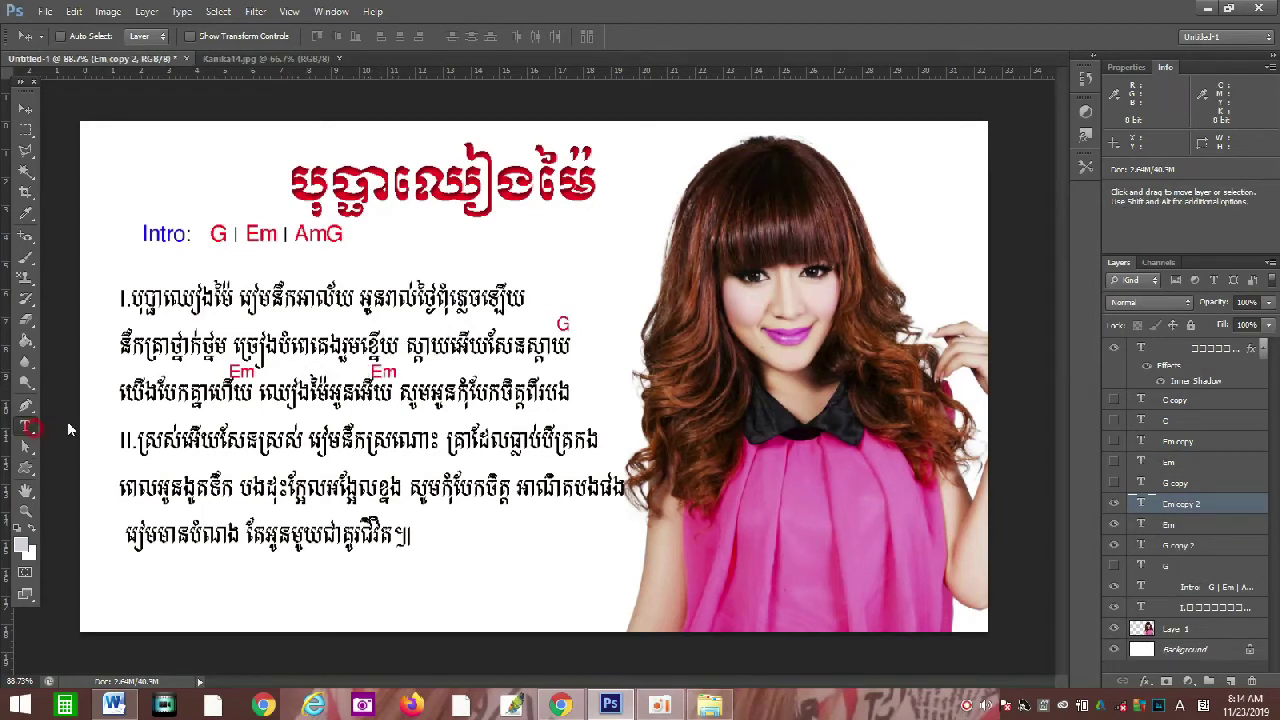
left_click(396, 376)
key("ctrl+Return")
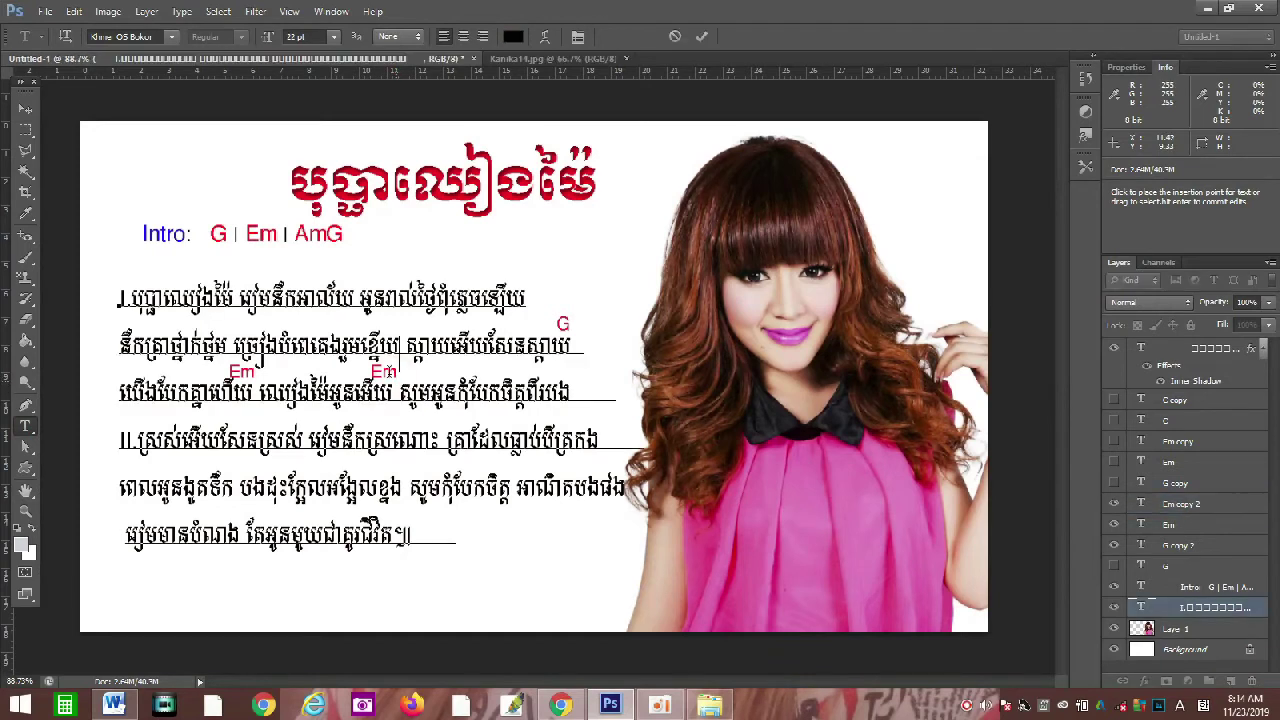
left_click(25, 107)
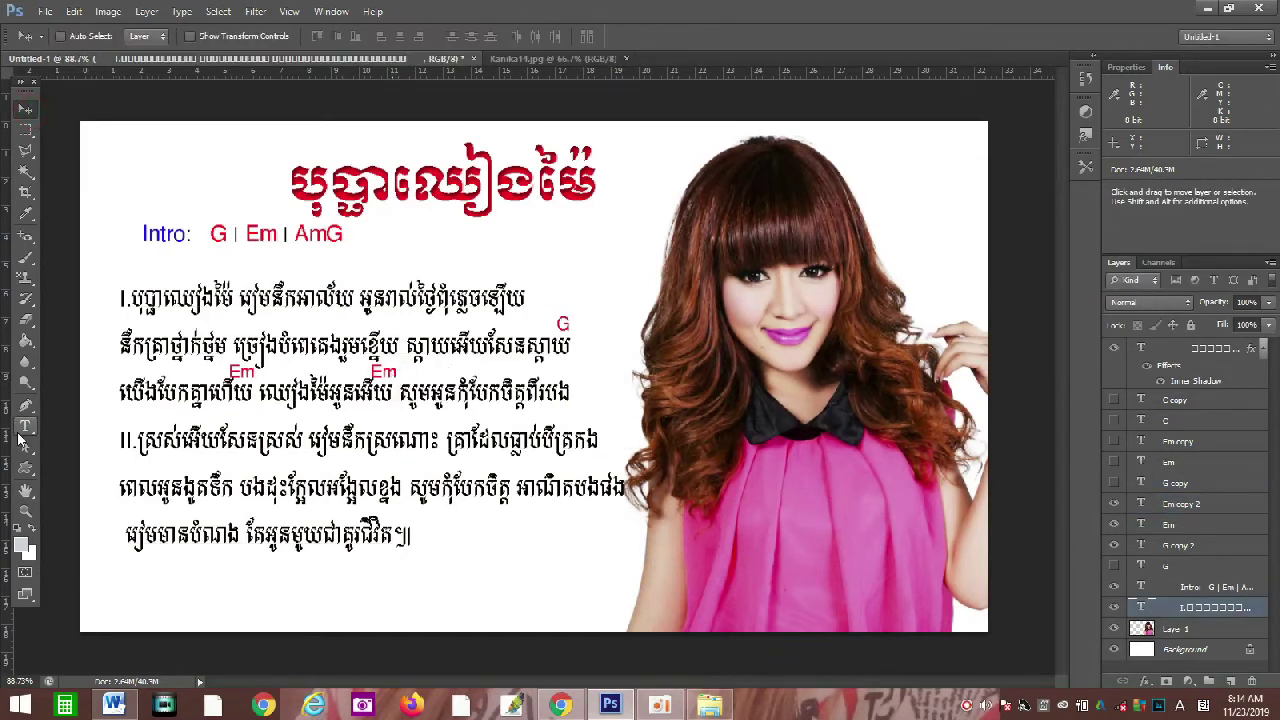
- Change the text of the copied "Em" chord above the end of the third lyric line's second phrase to "Am"
left_click(26, 426)
left_click(400, 370)
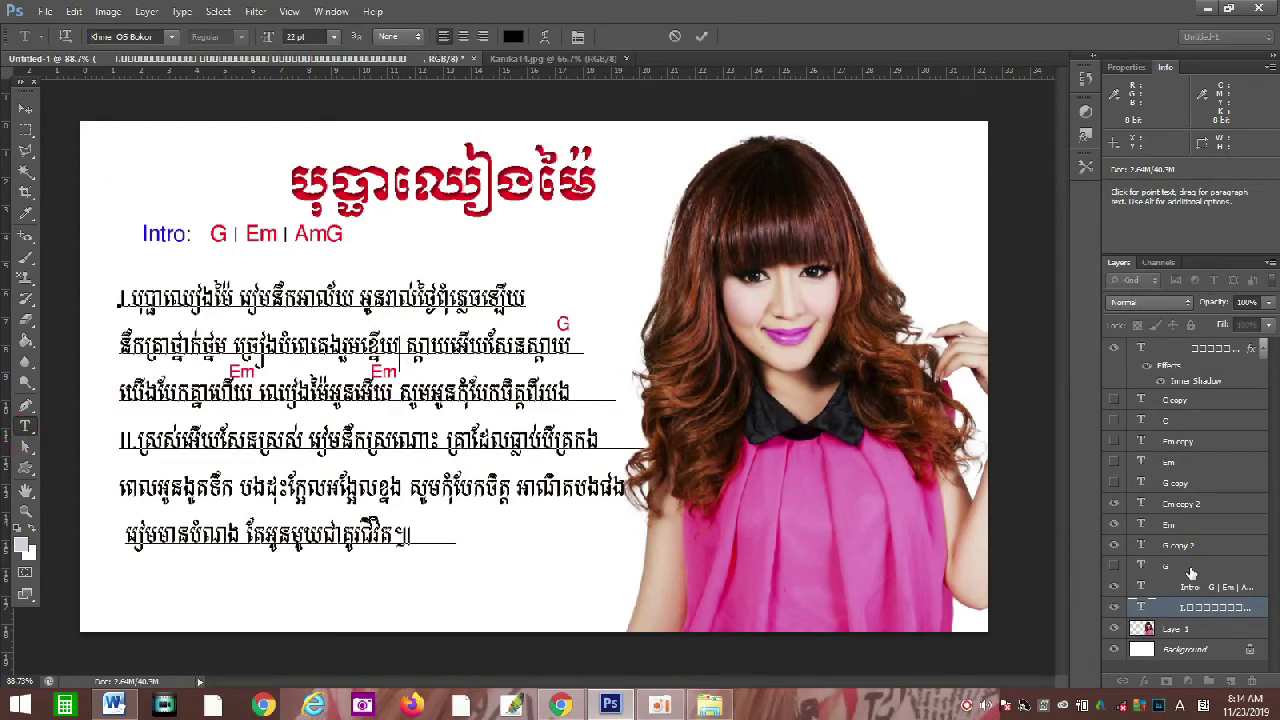
left_click(1184, 506)
left_click(1184, 506)
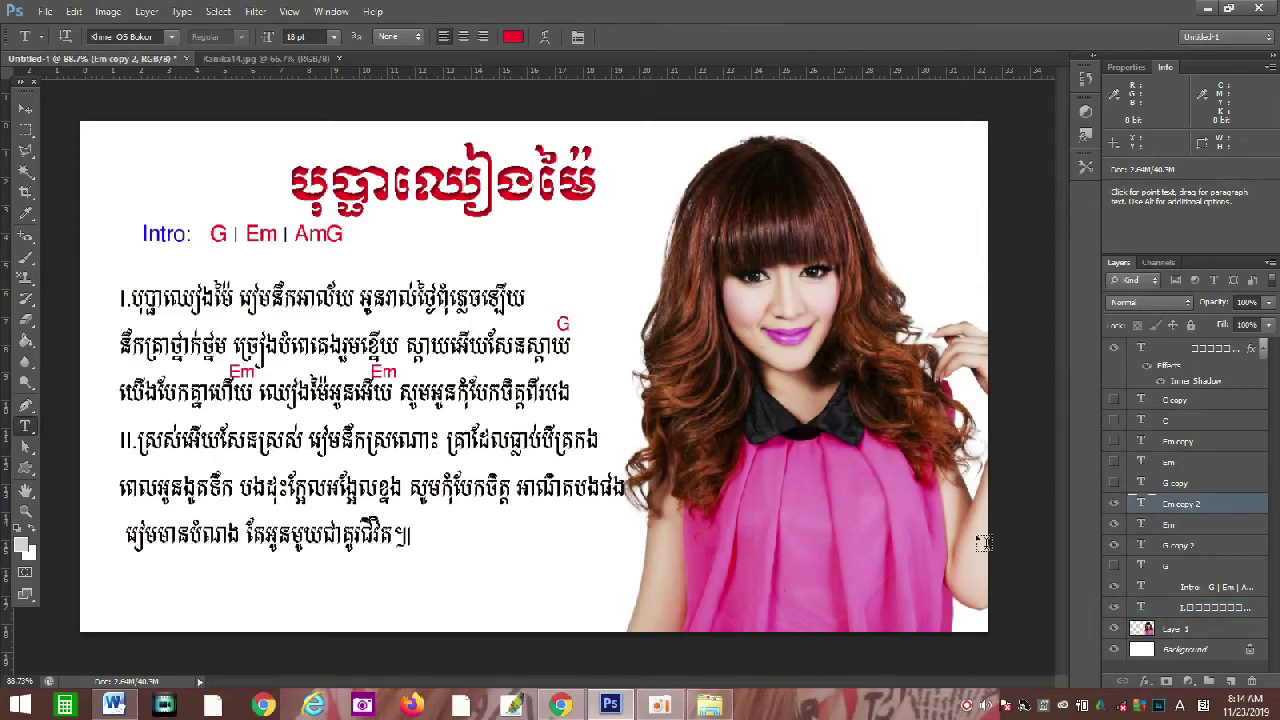
left_click(397, 373)
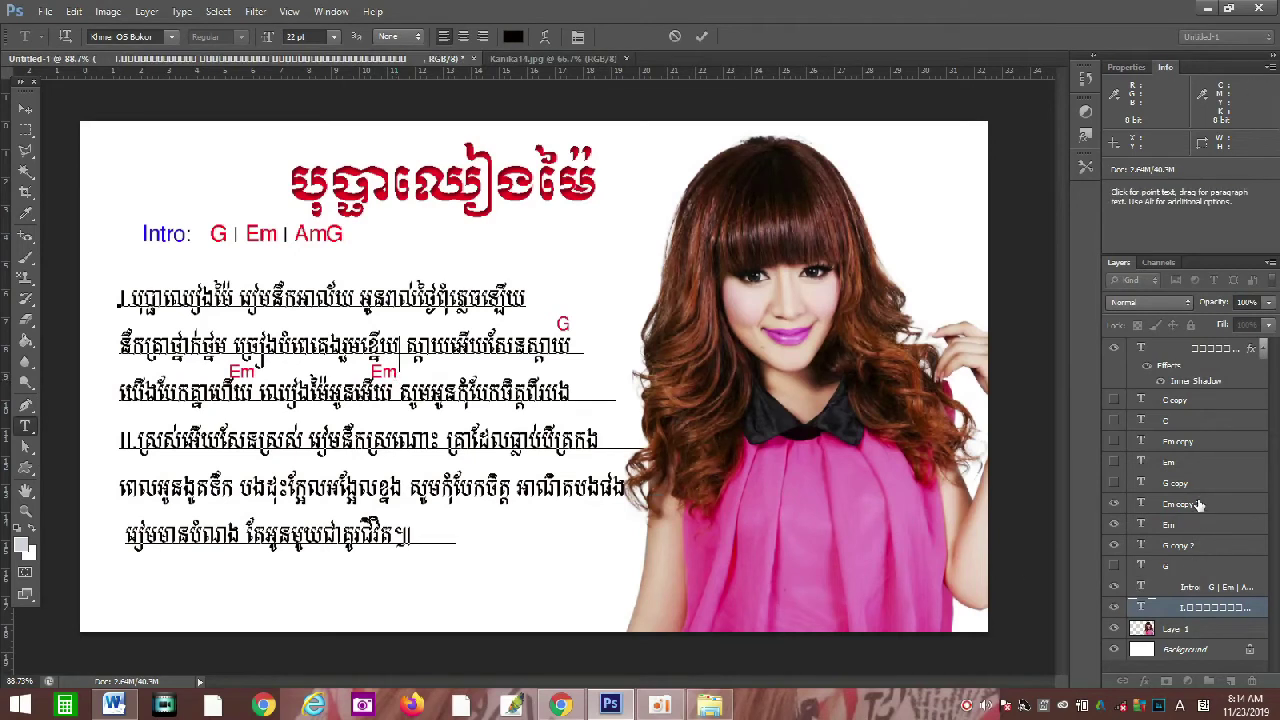
left_click(1186, 468)
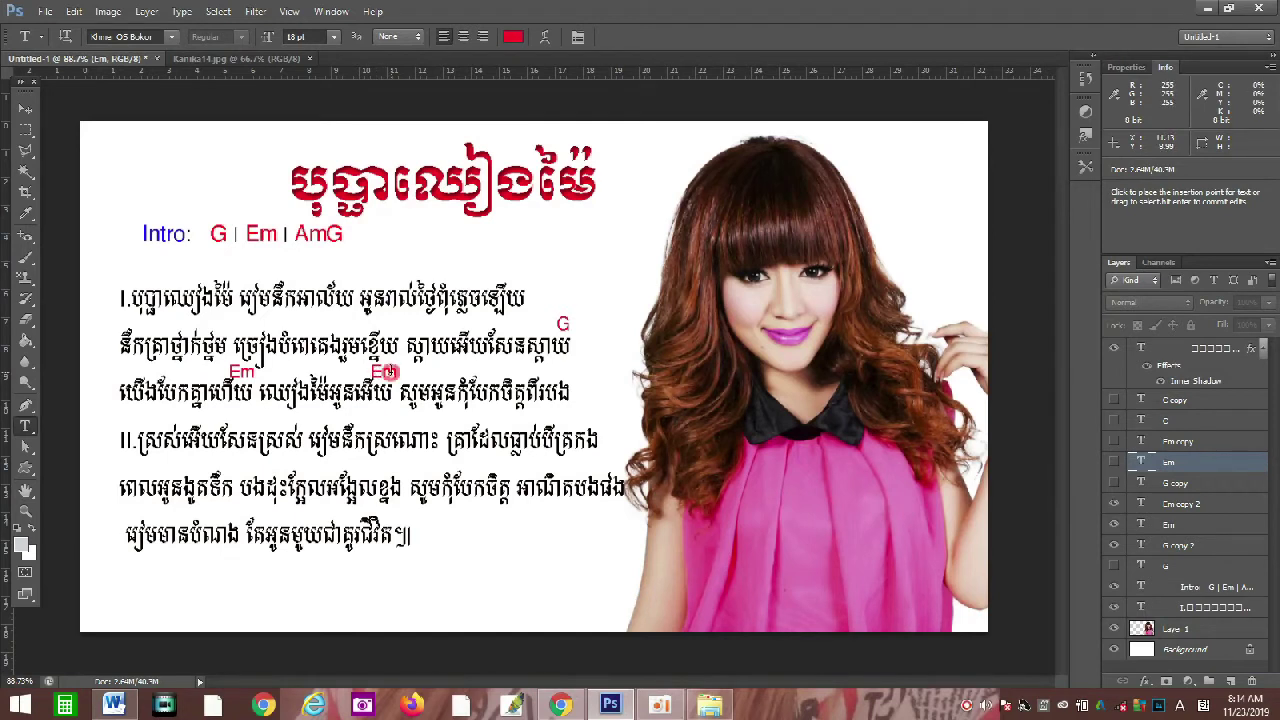
left_click(395, 371)
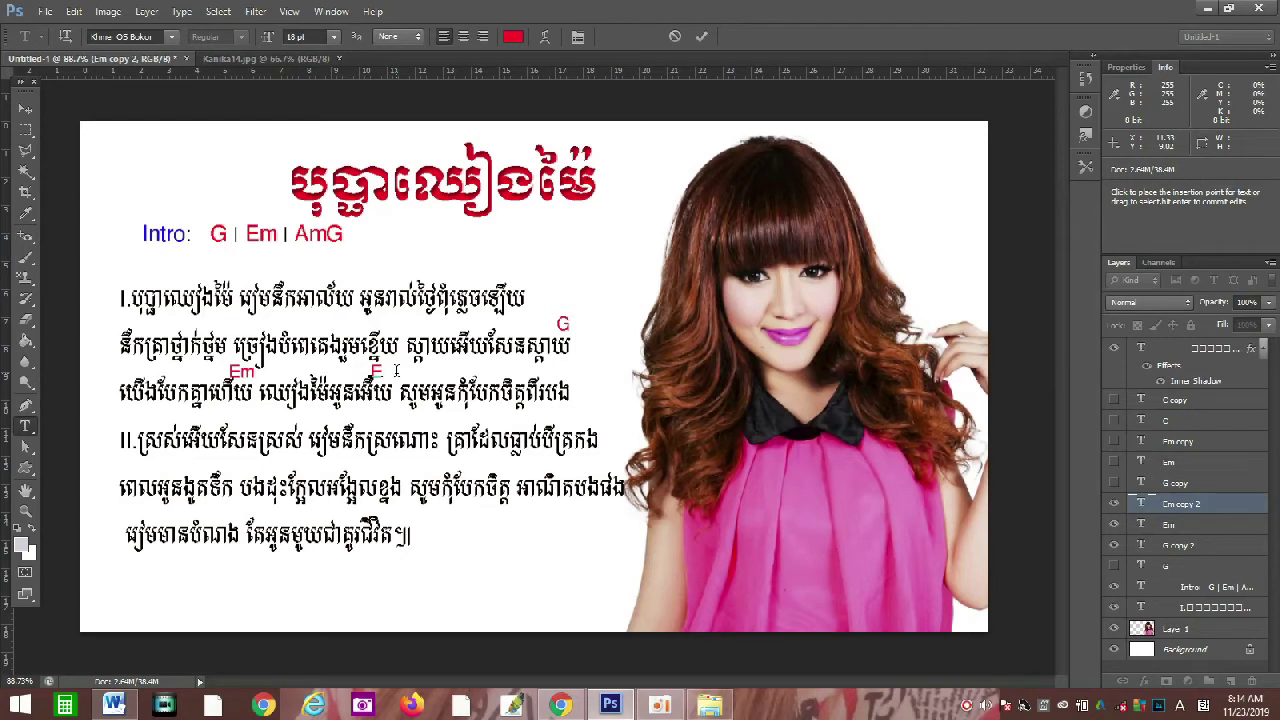
key("BackSpace")
type("Am")
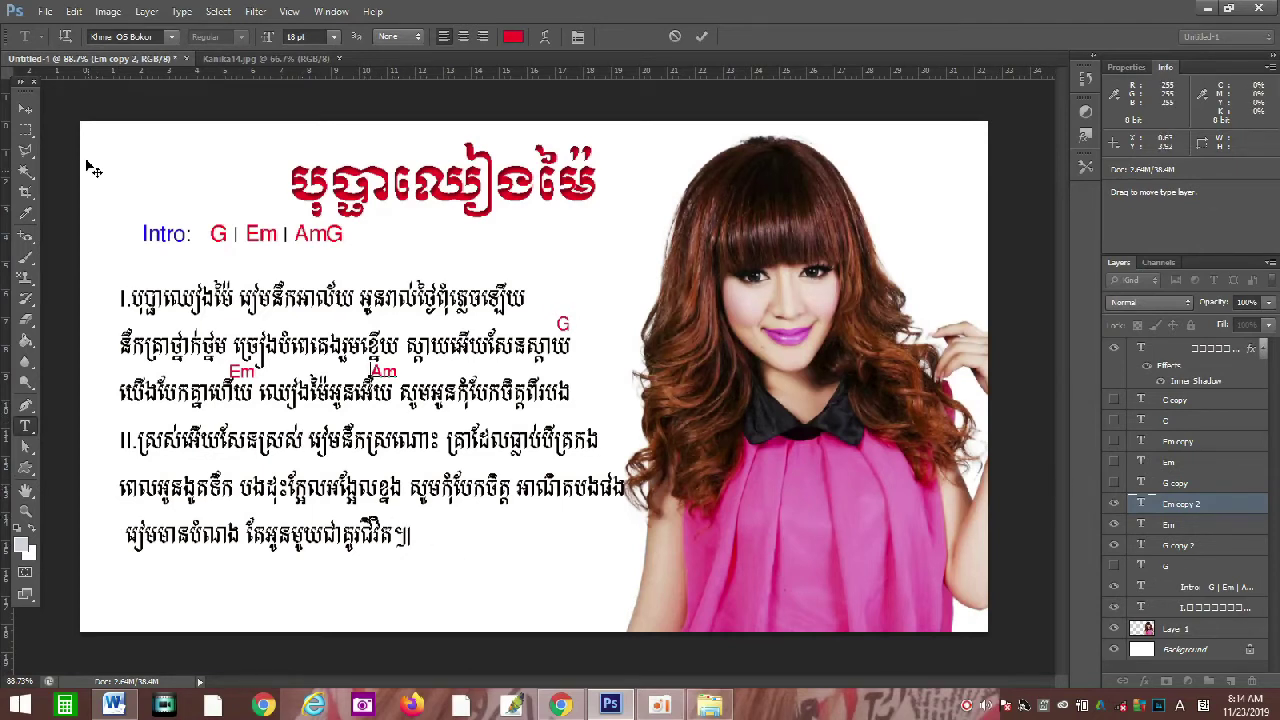
left_click(25, 107)
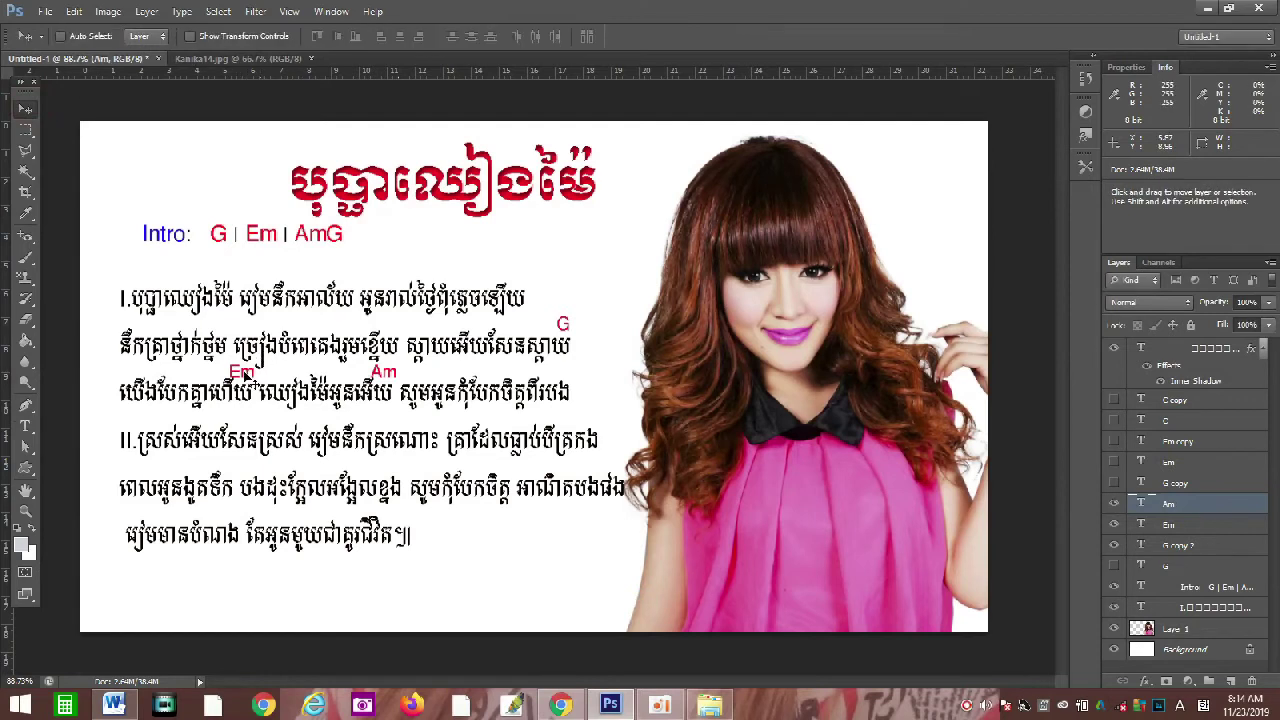
- Copy the third lyric line's first "Em" chord to near the start of its third phrase, and the second line's "G" to the third line's end
left_click_drag(253, 381, 341, 346)
left_click(1176, 526)
left_click_drag(248, 373, 441, 373)
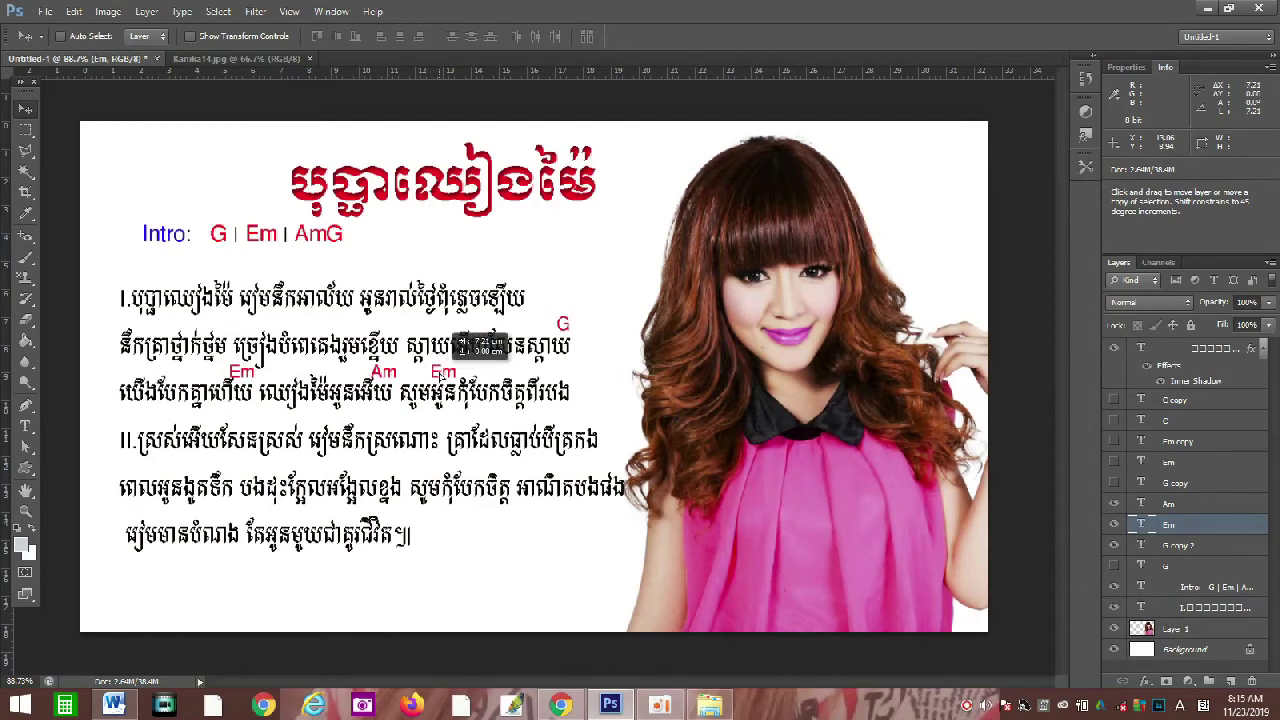
left_click_drag(441, 373, 443, 372)
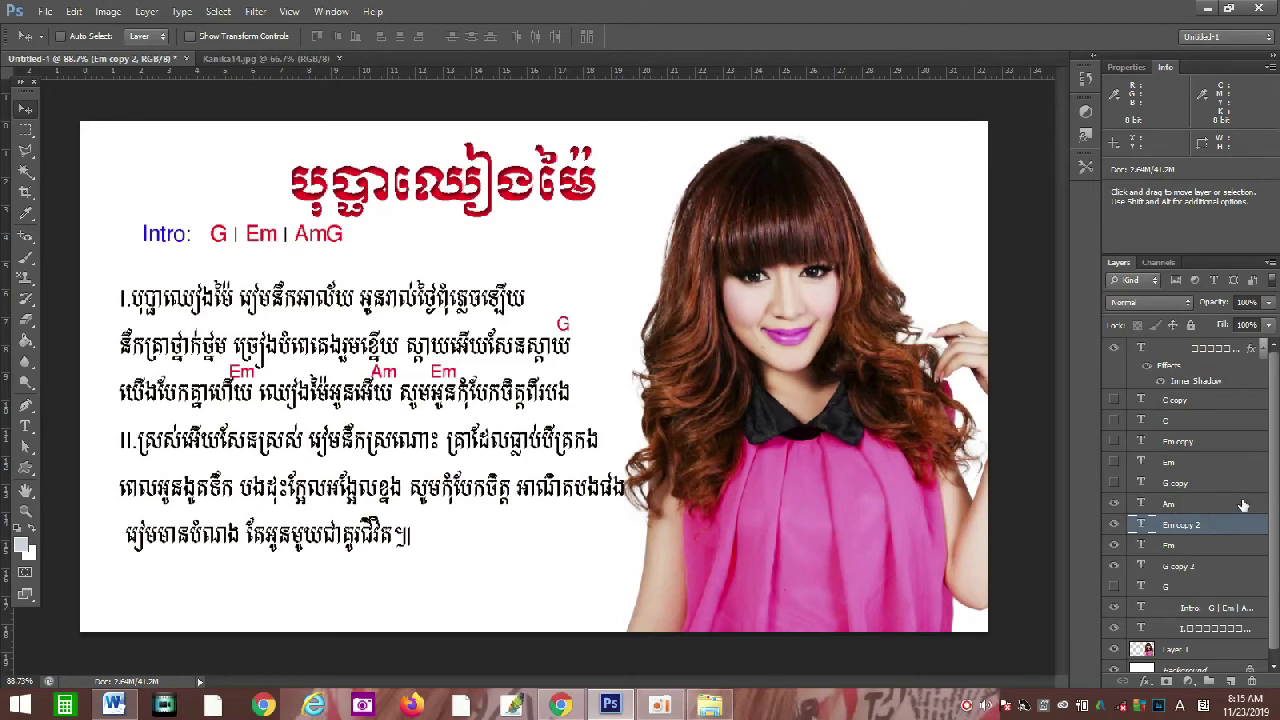
left_click(1195, 568)
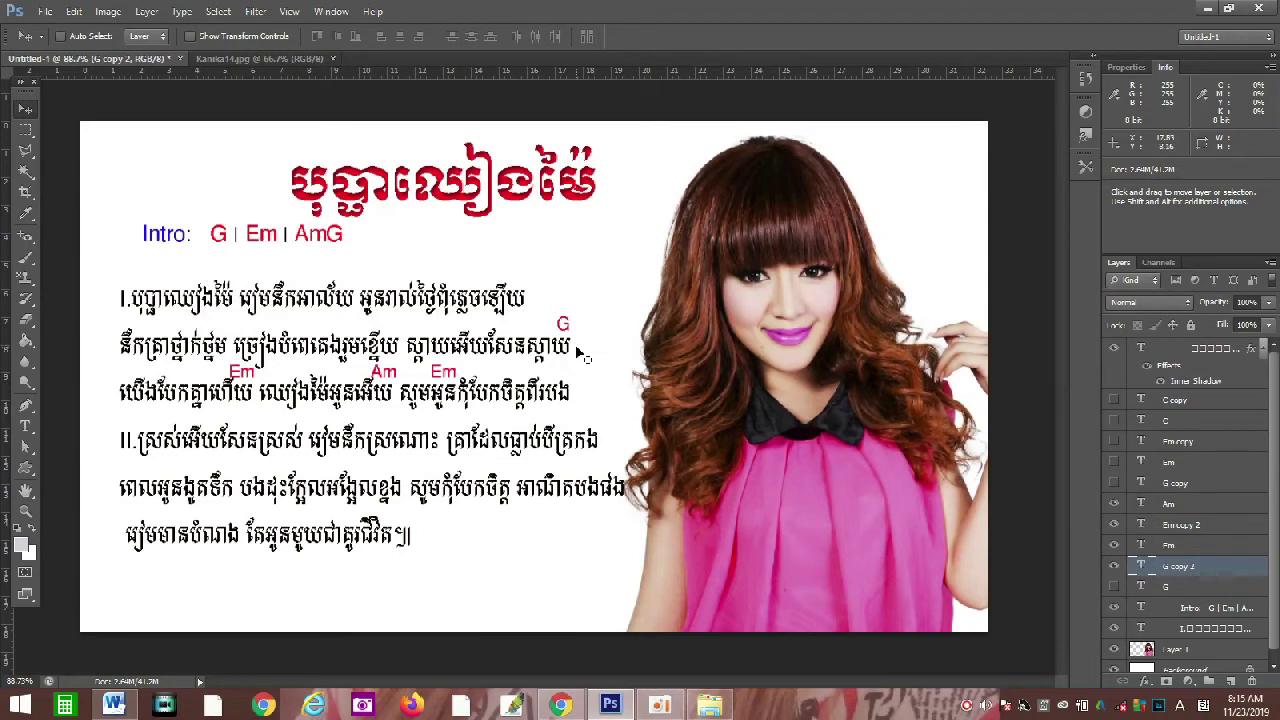
left_click_drag(568, 333, 564, 382)
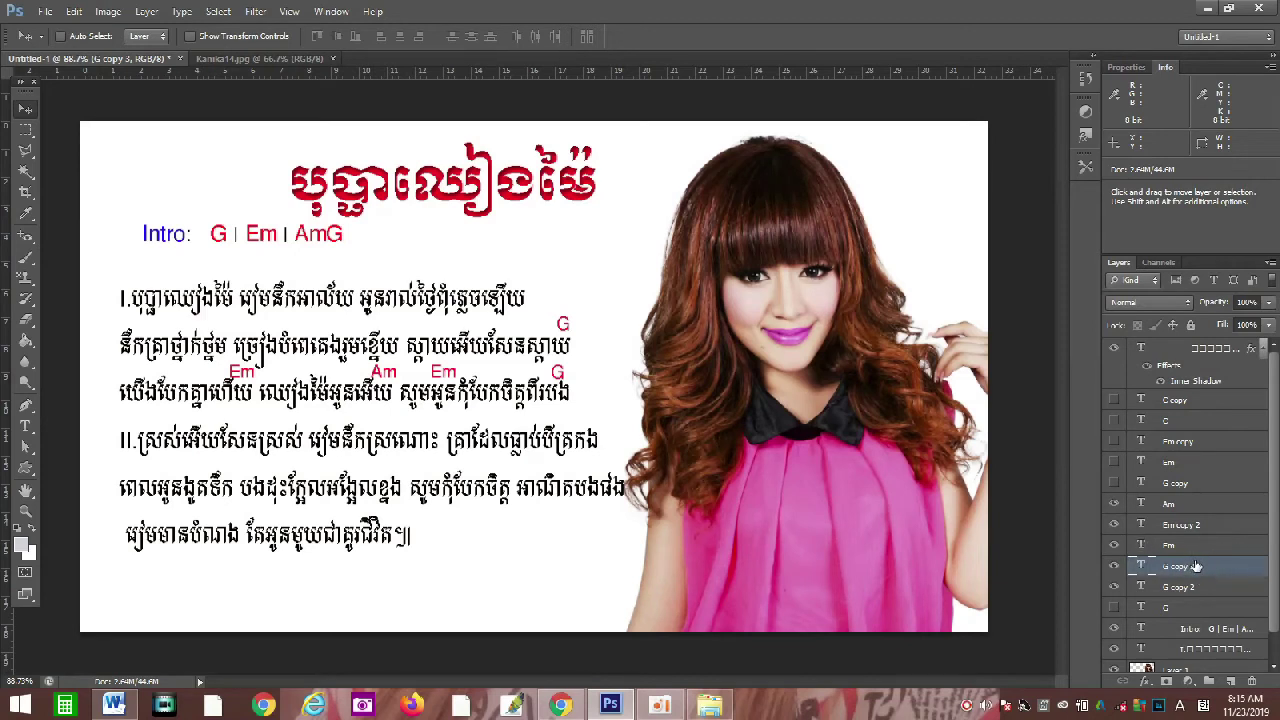
- Select the third lyric line's four chord layers and hide every lyric chord except the "G" at the end of that line
left_click(1195, 525, "ctrl")
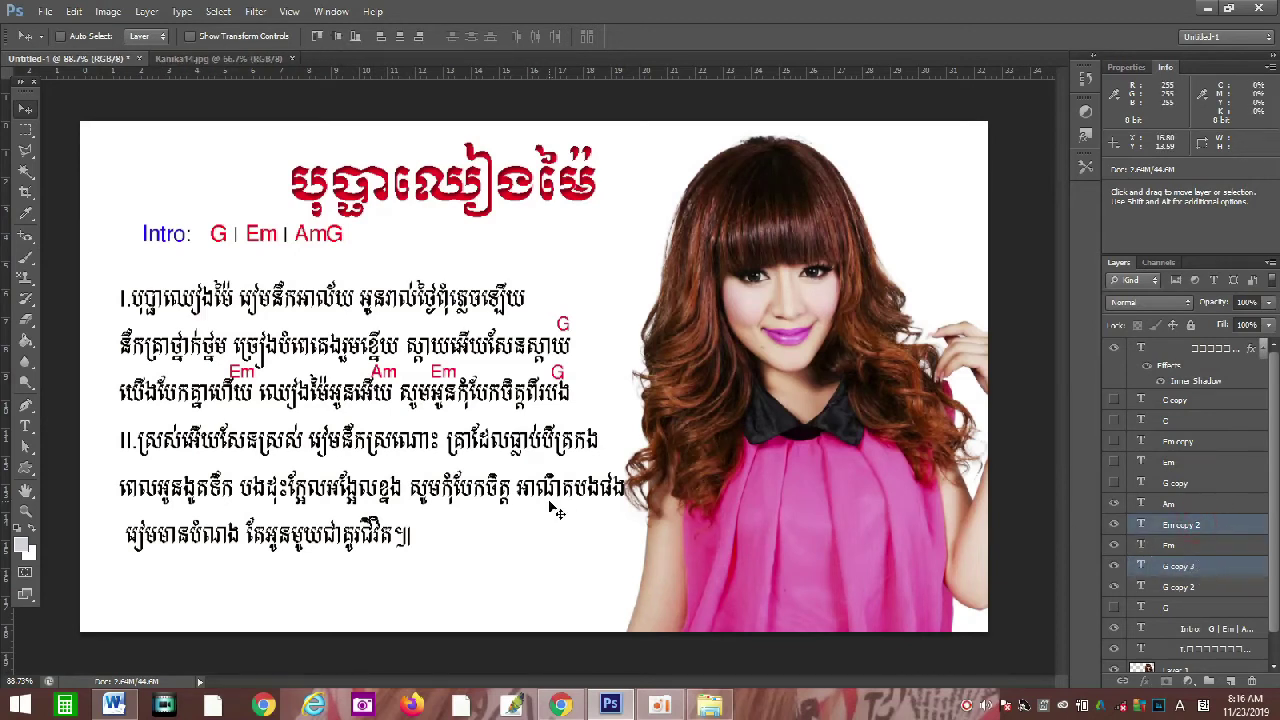
left_click(1200, 505, "ctrl")
left_click(1195, 547, "ctrl")
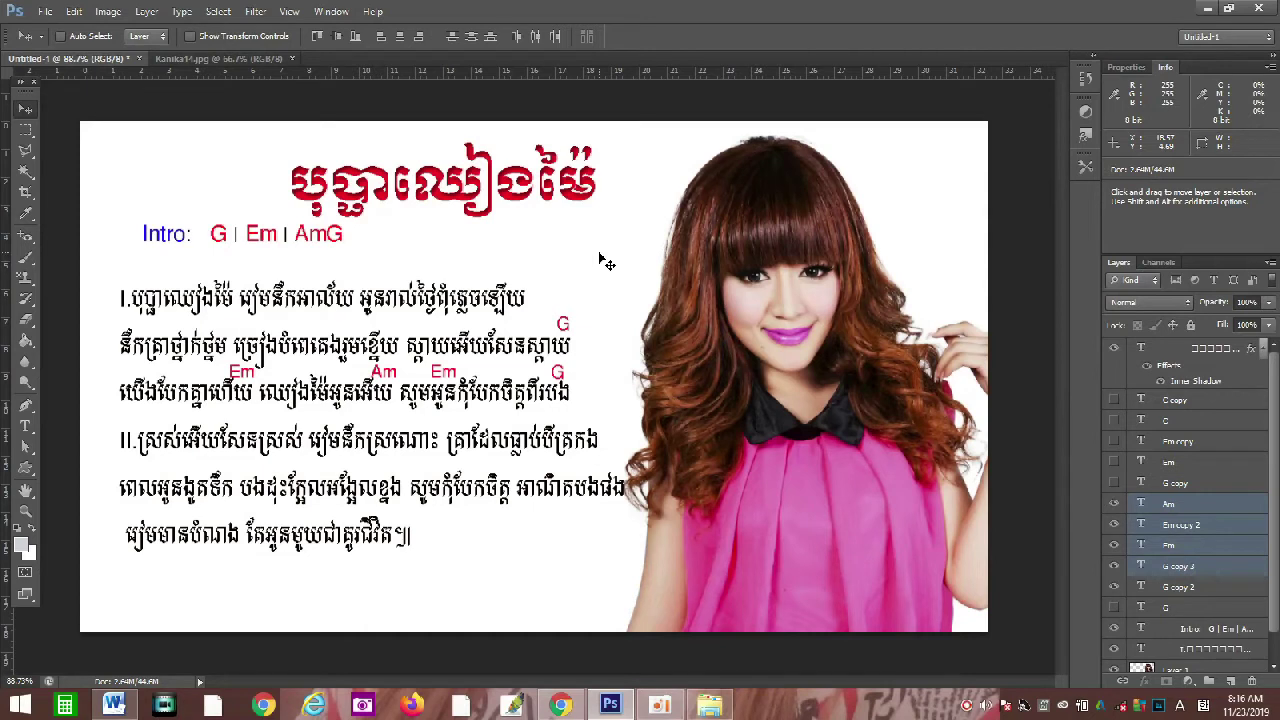
left_click(531, 550)
left_click(1116, 505)
left_click(1115, 526)
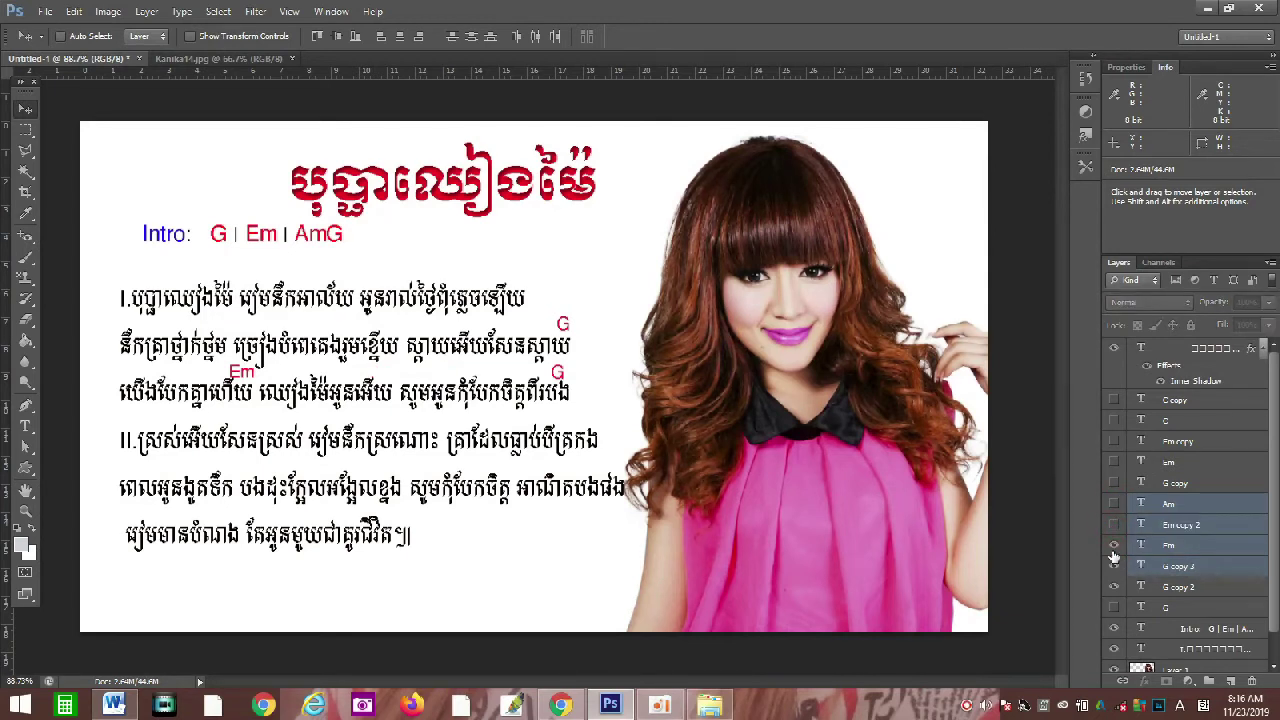
left_click(1114, 548)
left_click(1115, 588)
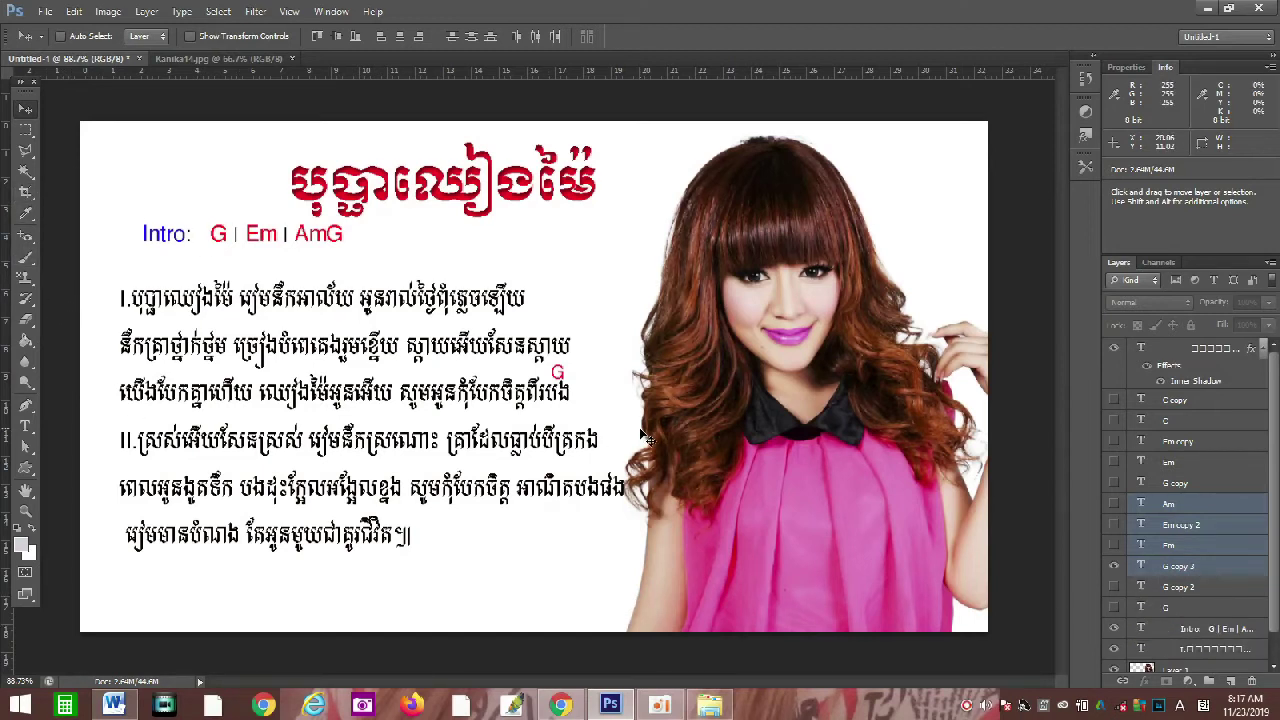
- Copy the selected chord layers so "G" sits above the end of the fourth lyric line's first phrase, and copy that "G" above the second phrase's end
left_click(563, 372)
left_click_drag(556, 372, 294, 400)
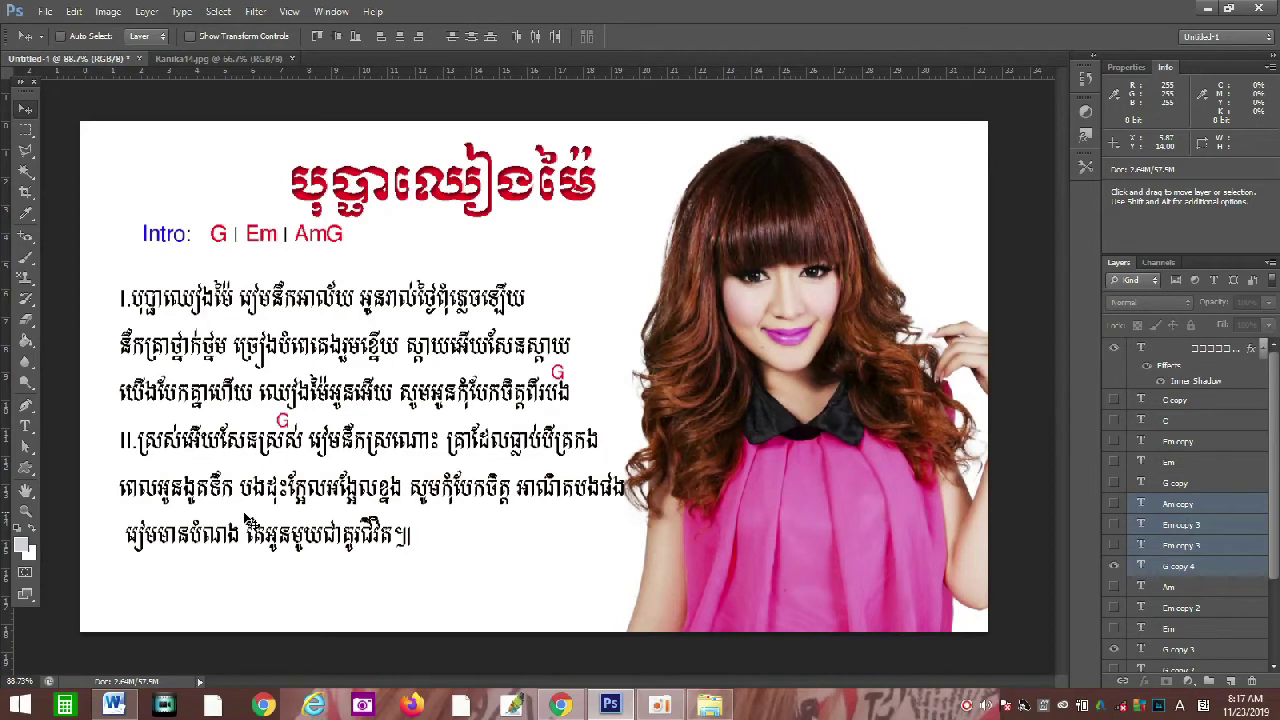
left_click(24, 424)
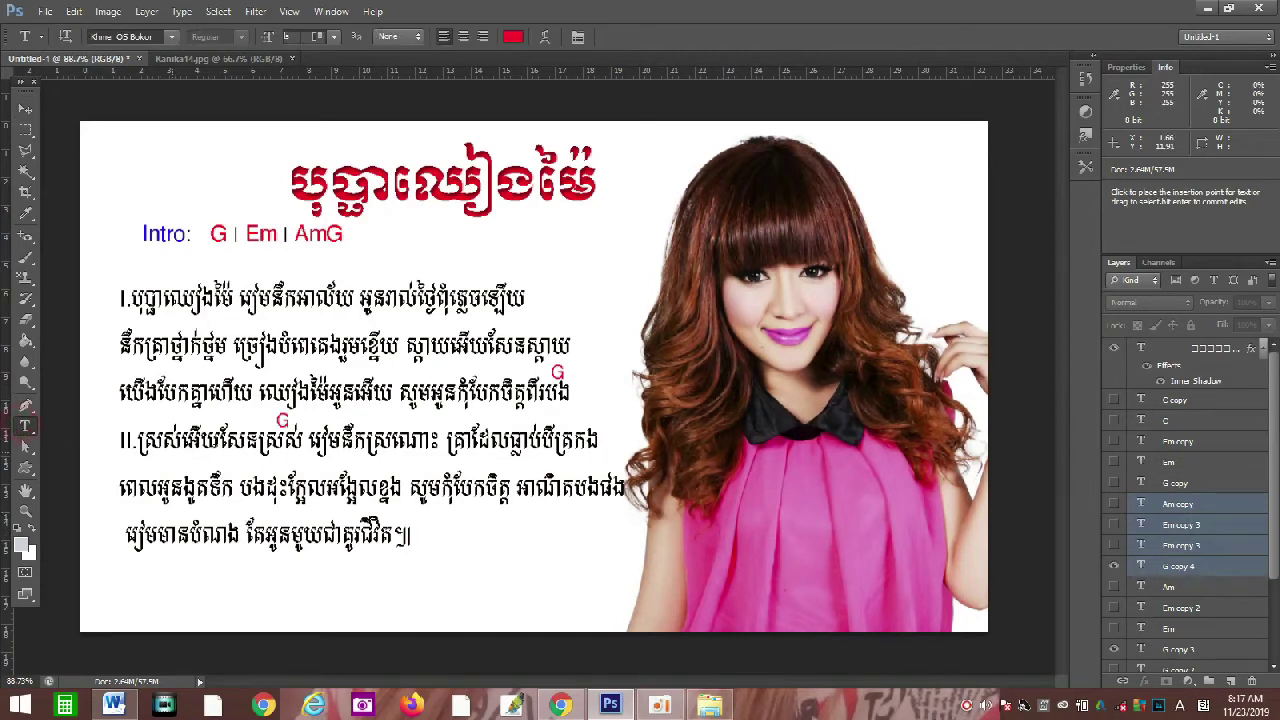
left_click(25, 107)
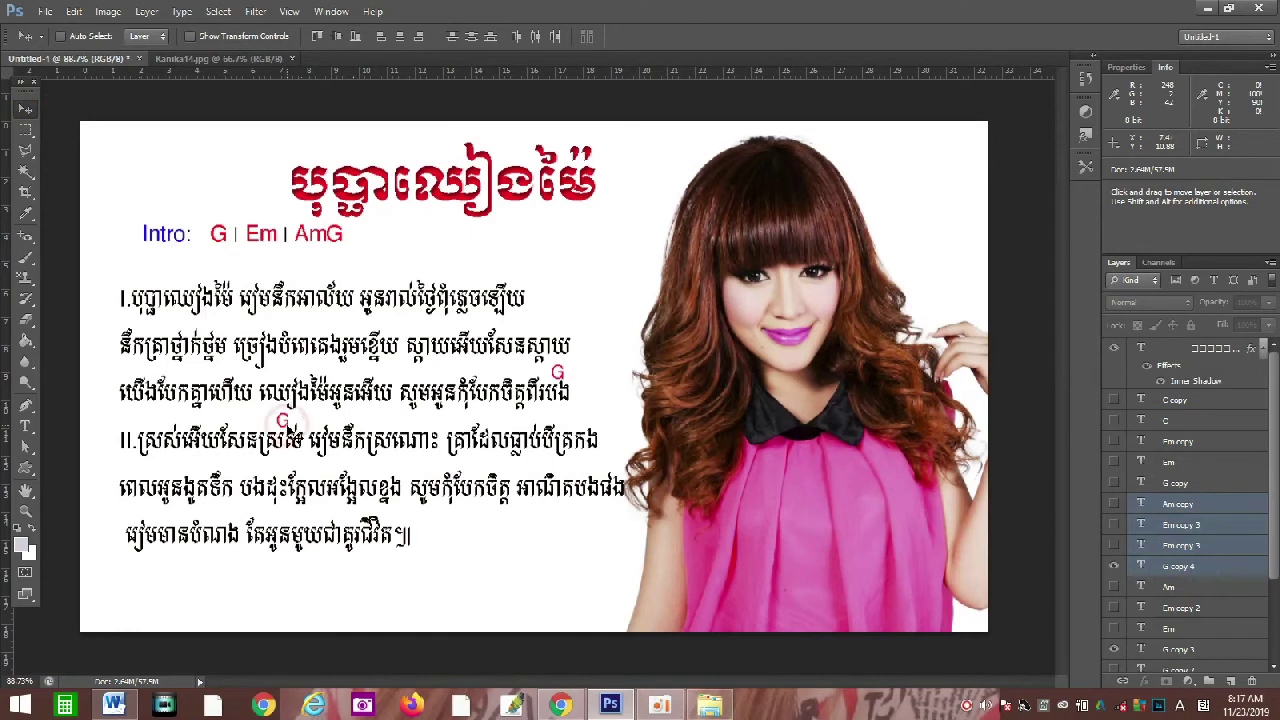
left_click(1190, 545)
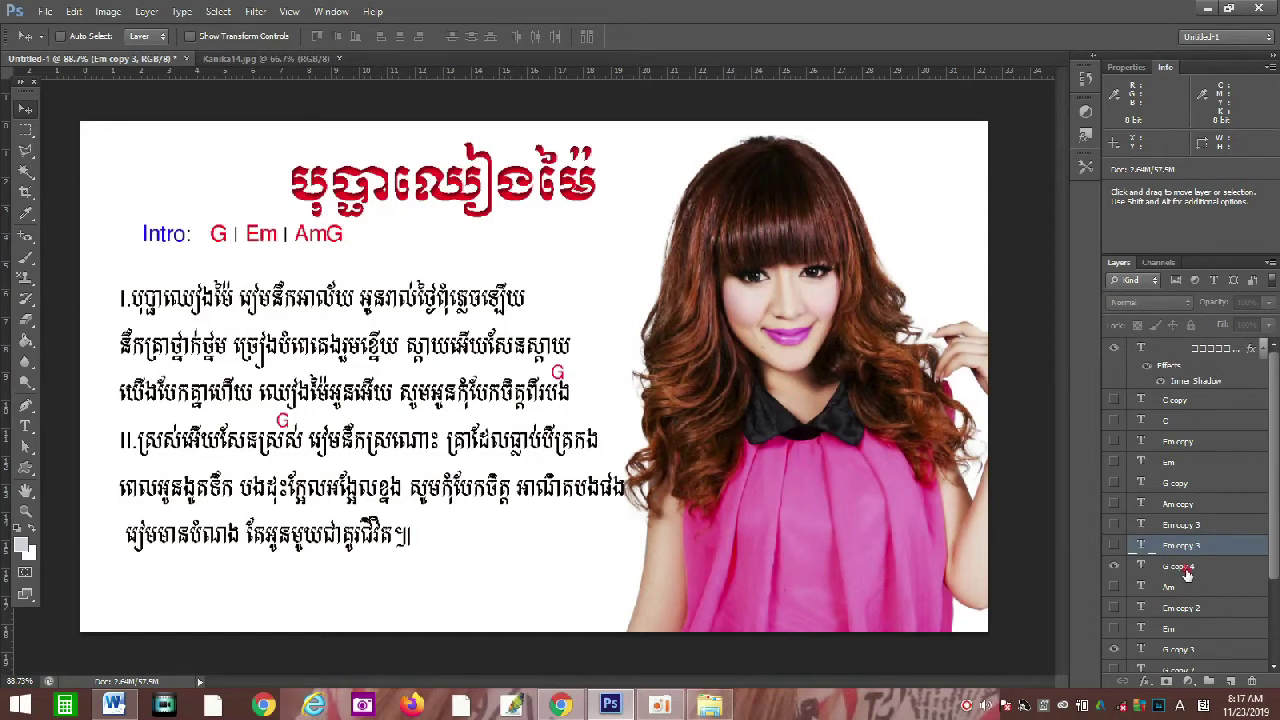
left_click(1187, 568)
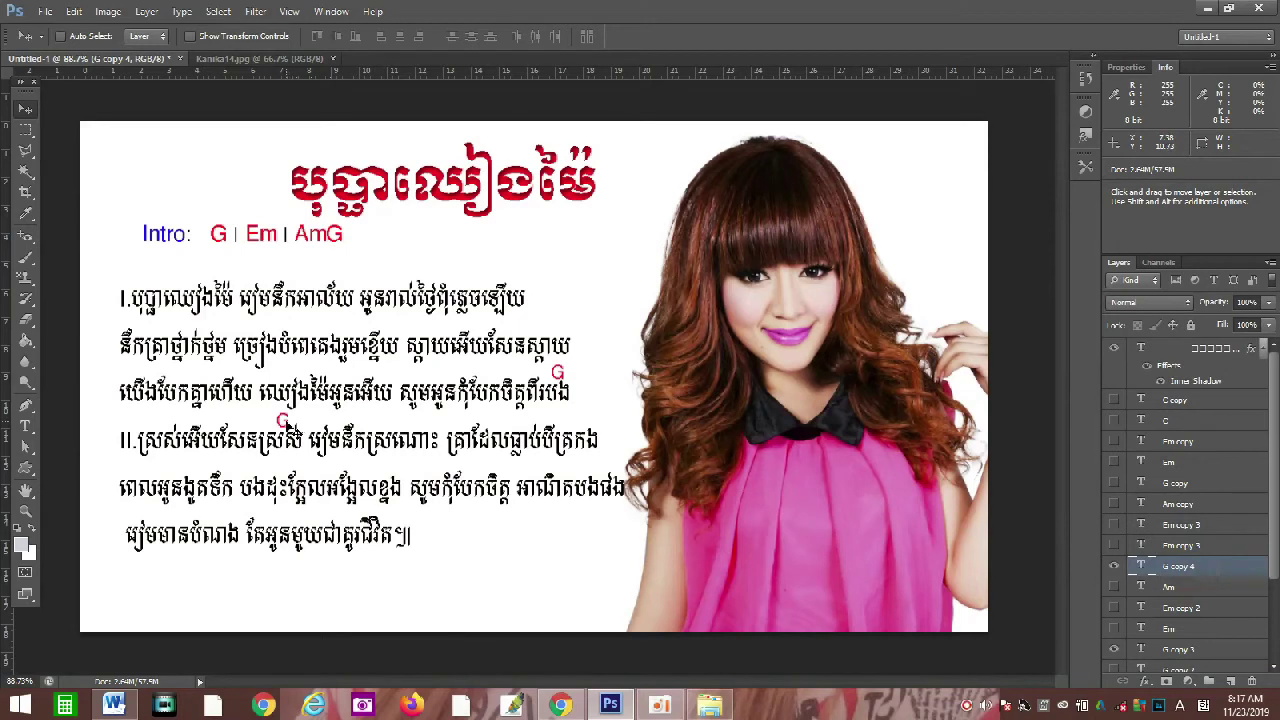
left_click_drag(286, 426, 421, 427)
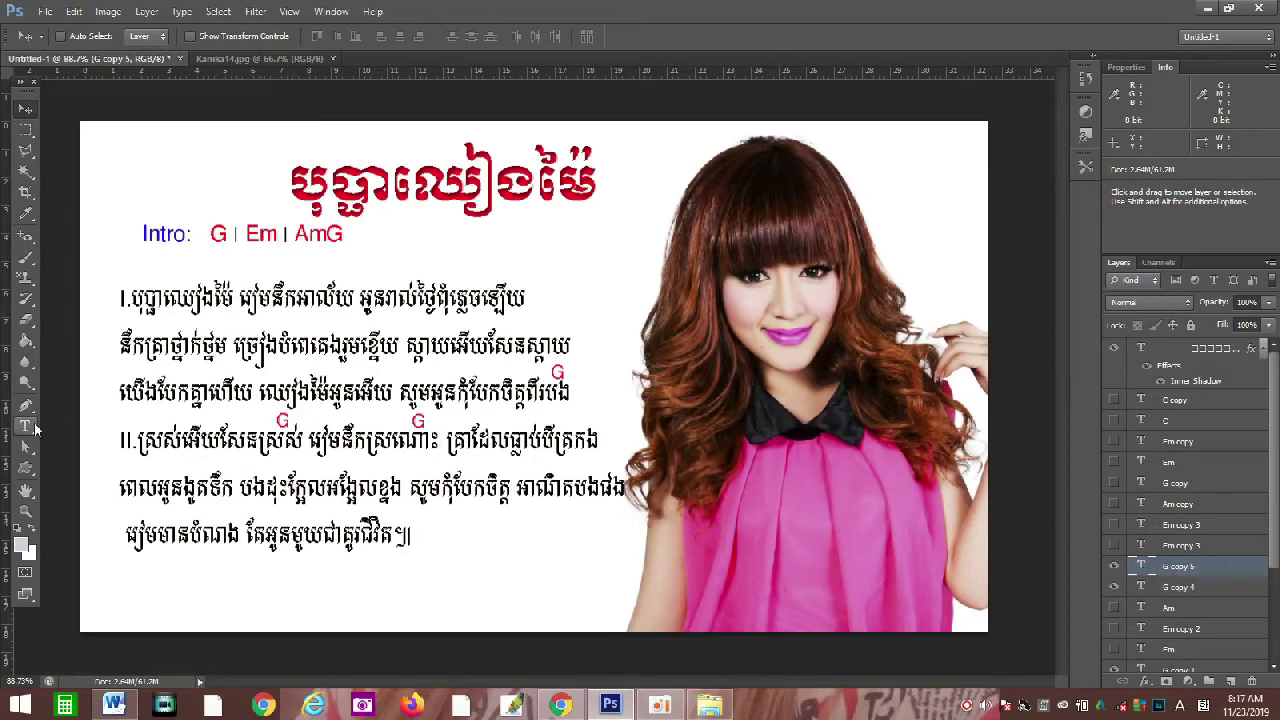
- Change the text of the copied "G" chord above the end of the fourth lyric line's second phrase to "Em"
left_click(27, 426)
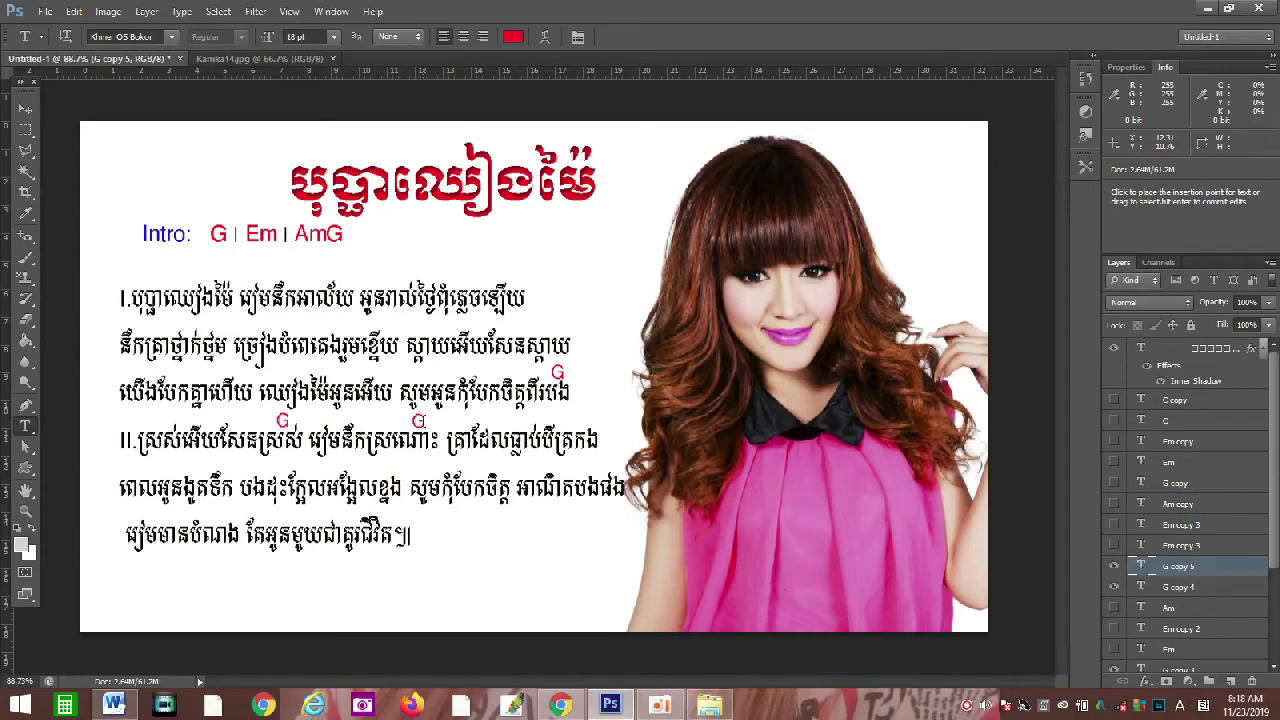
left_click(420, 422)
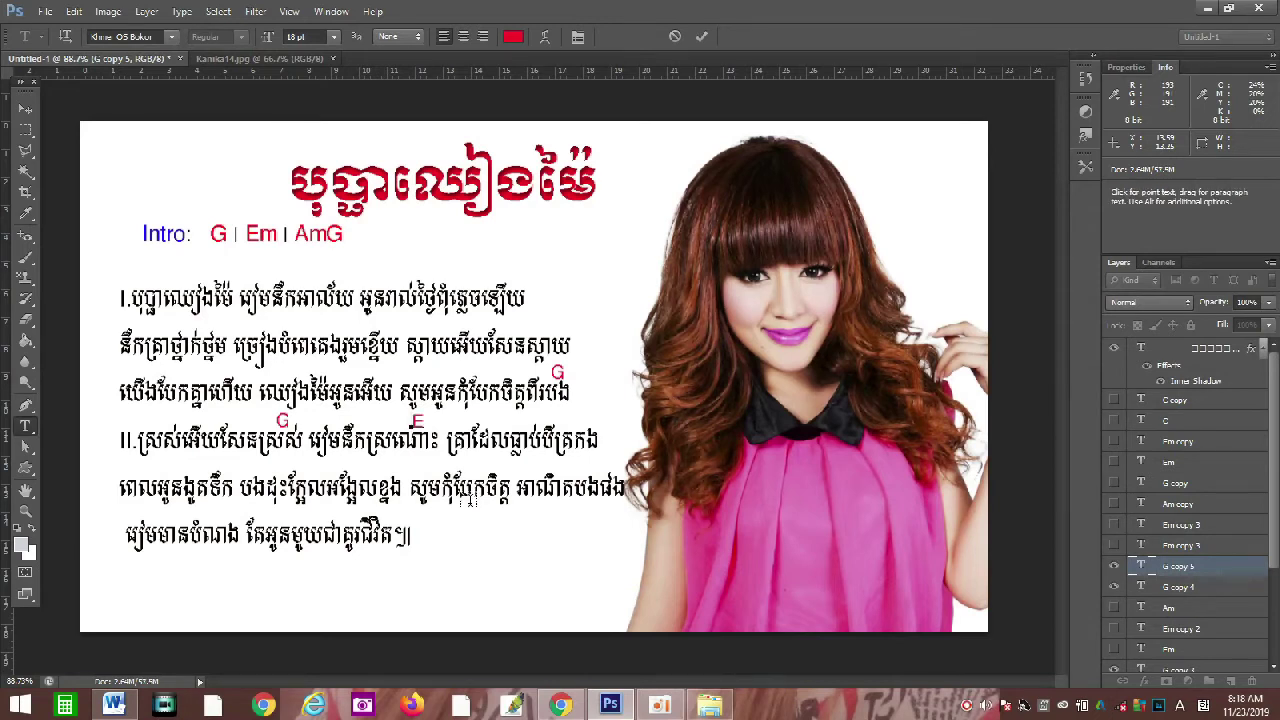
type("EM")
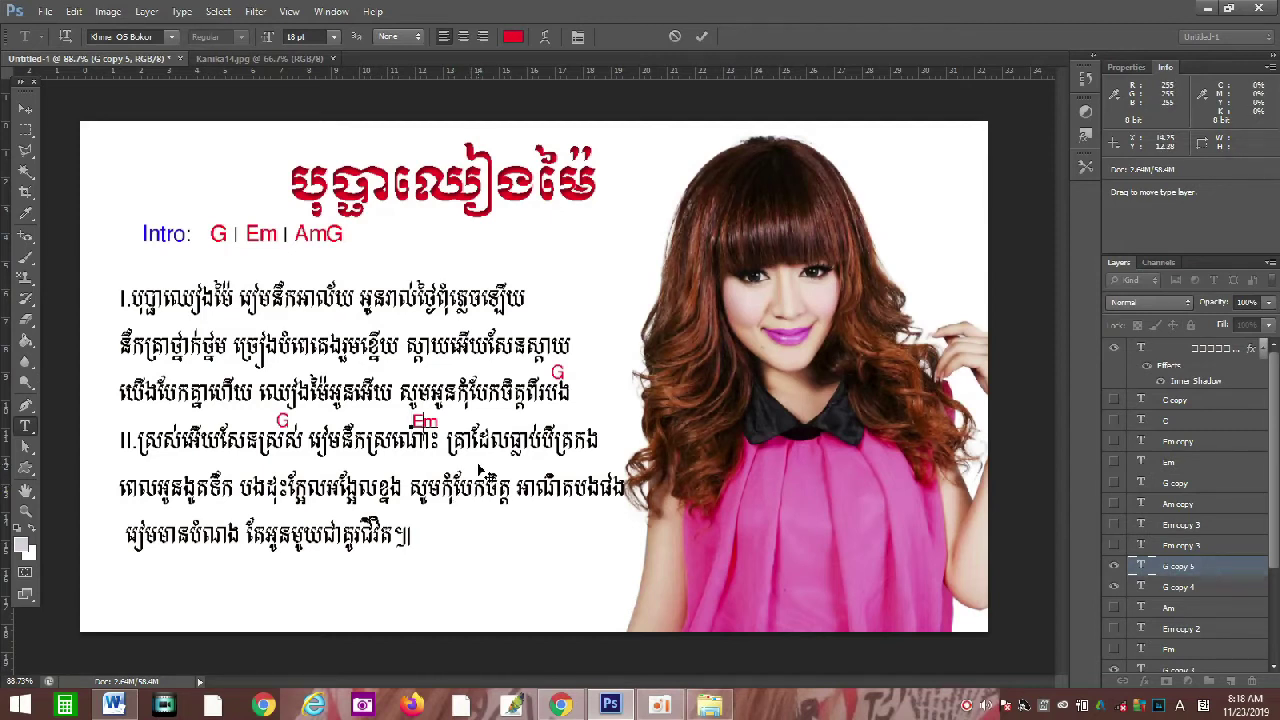
left_click(26, 108)
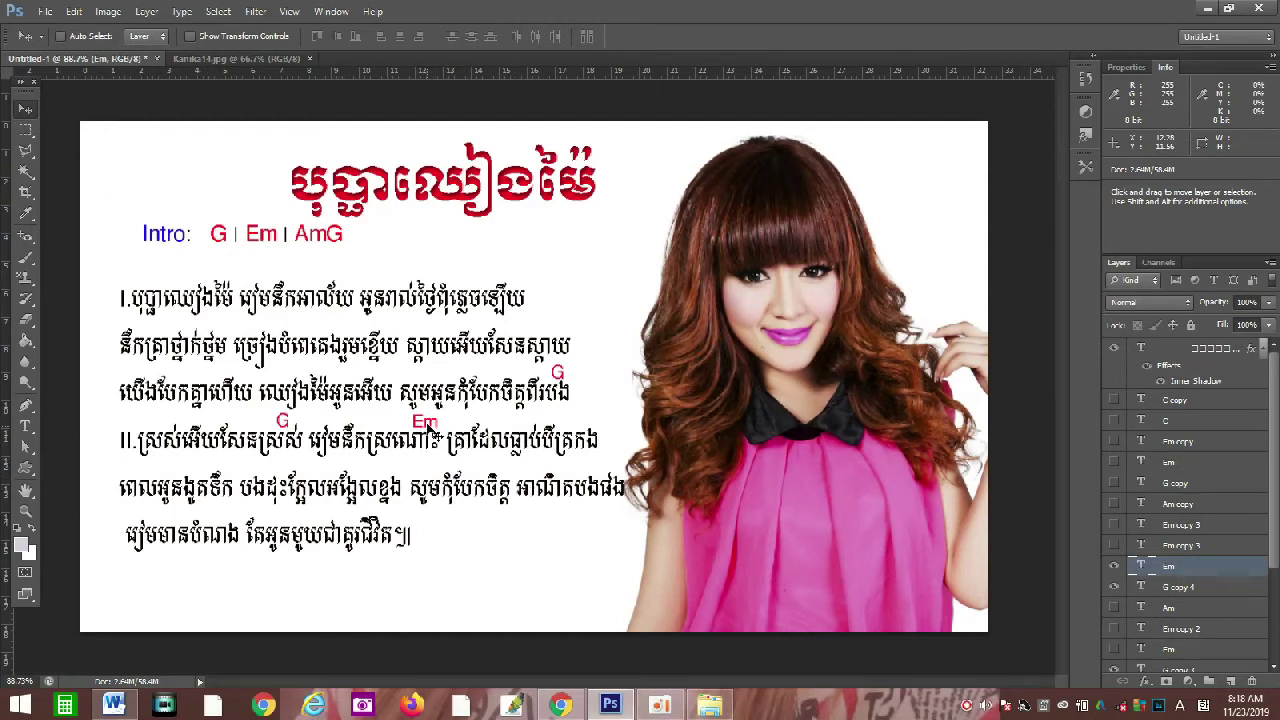
- Copy the fourth lyric line's "Em" chord to above the end of the line and change the copy's text to "G"
left_click_drag(432, 430, 592, 428)
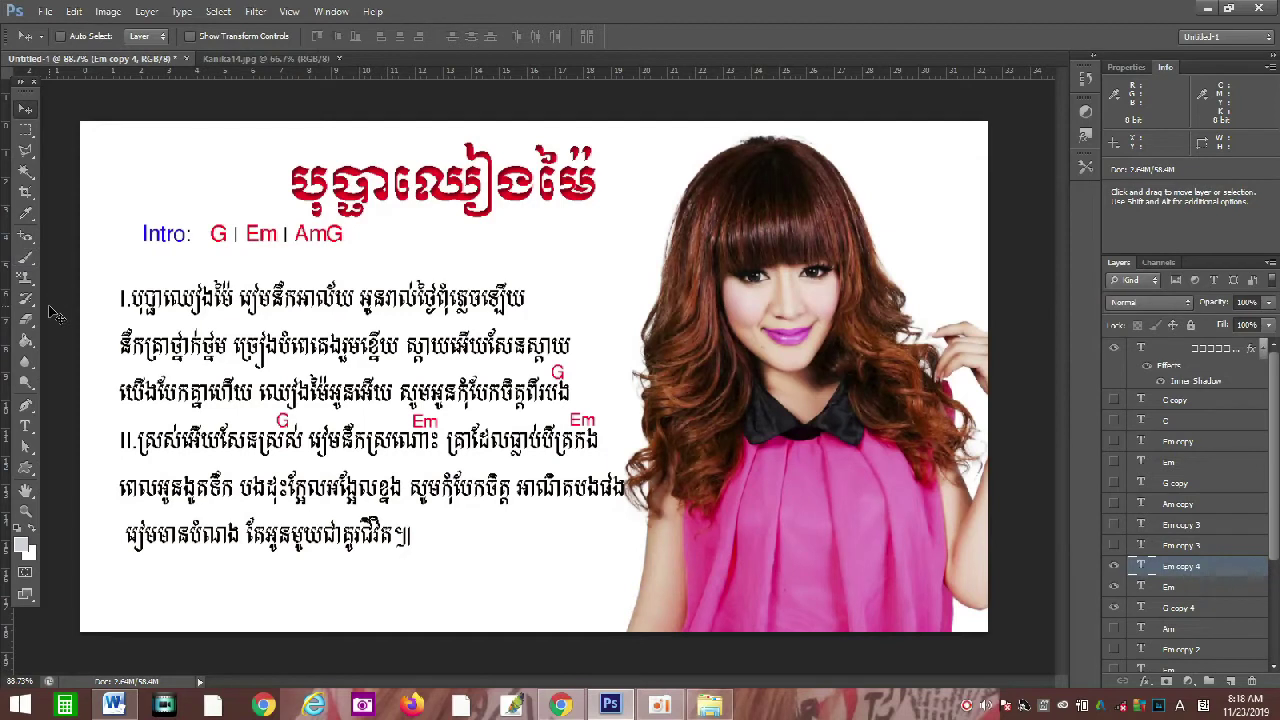
left_click(31, 430)
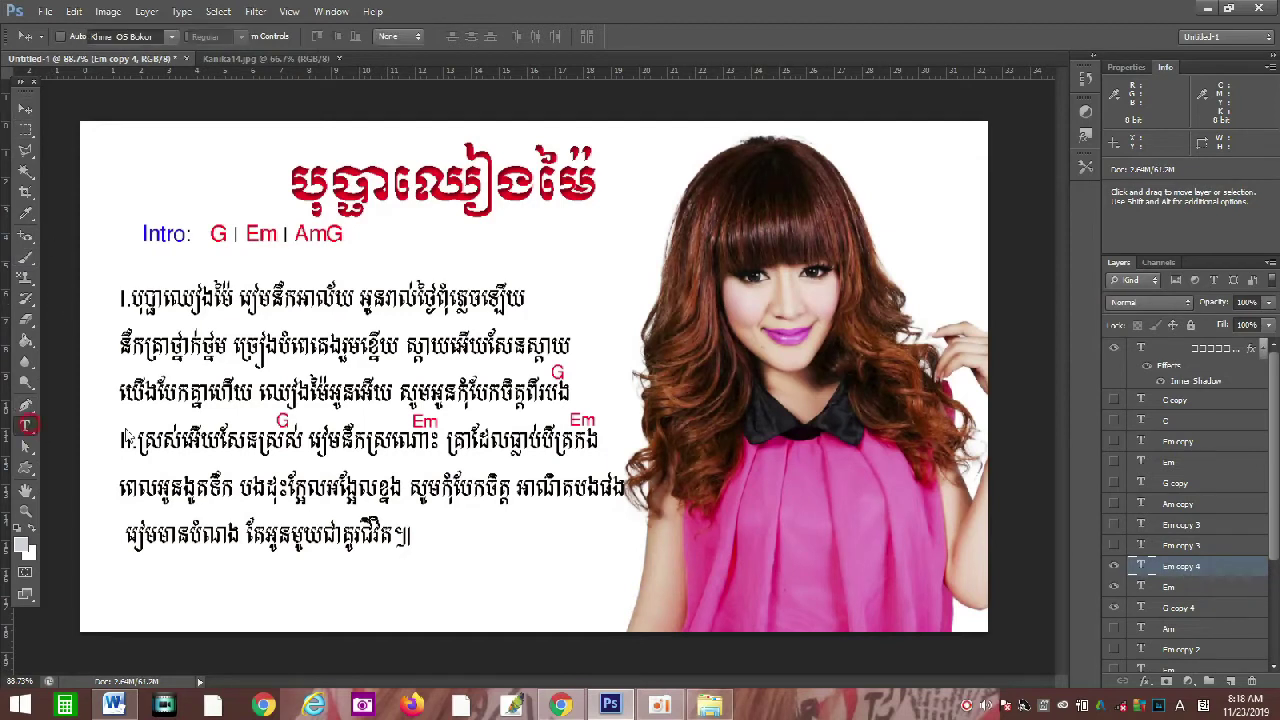
left_click(598, 420)
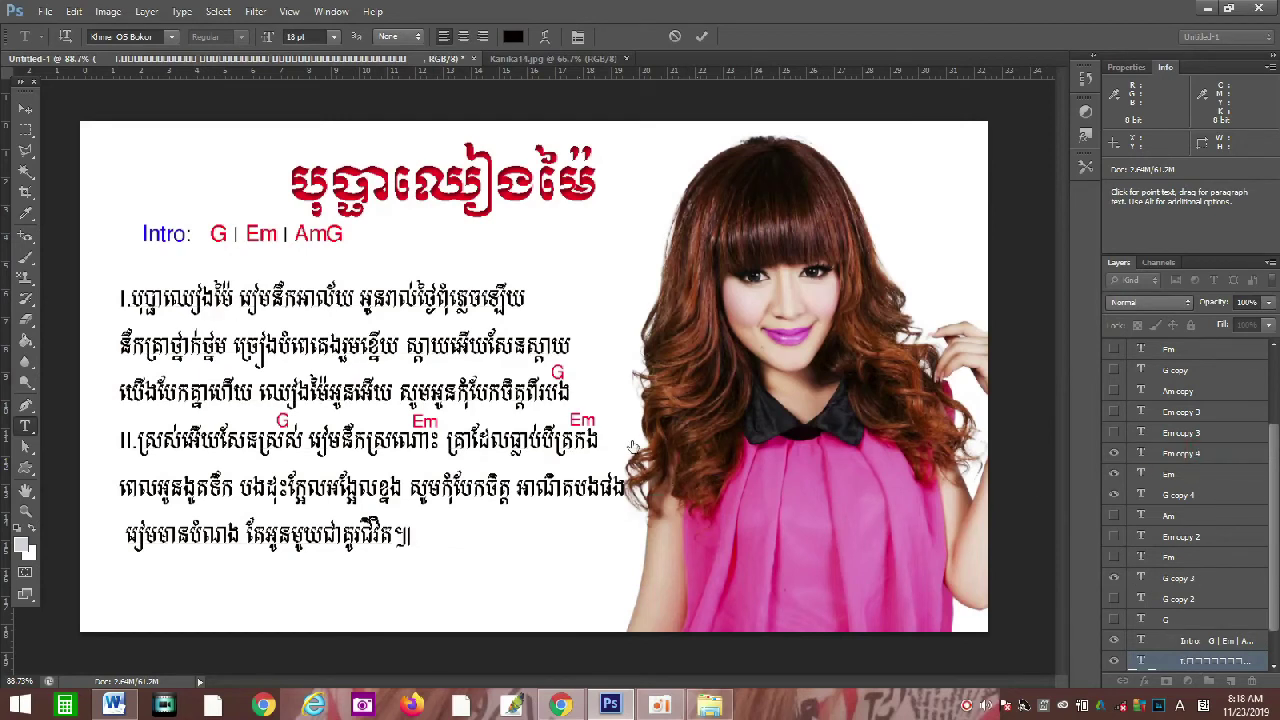
left_click(1202, 455)
left_click(593, 423)
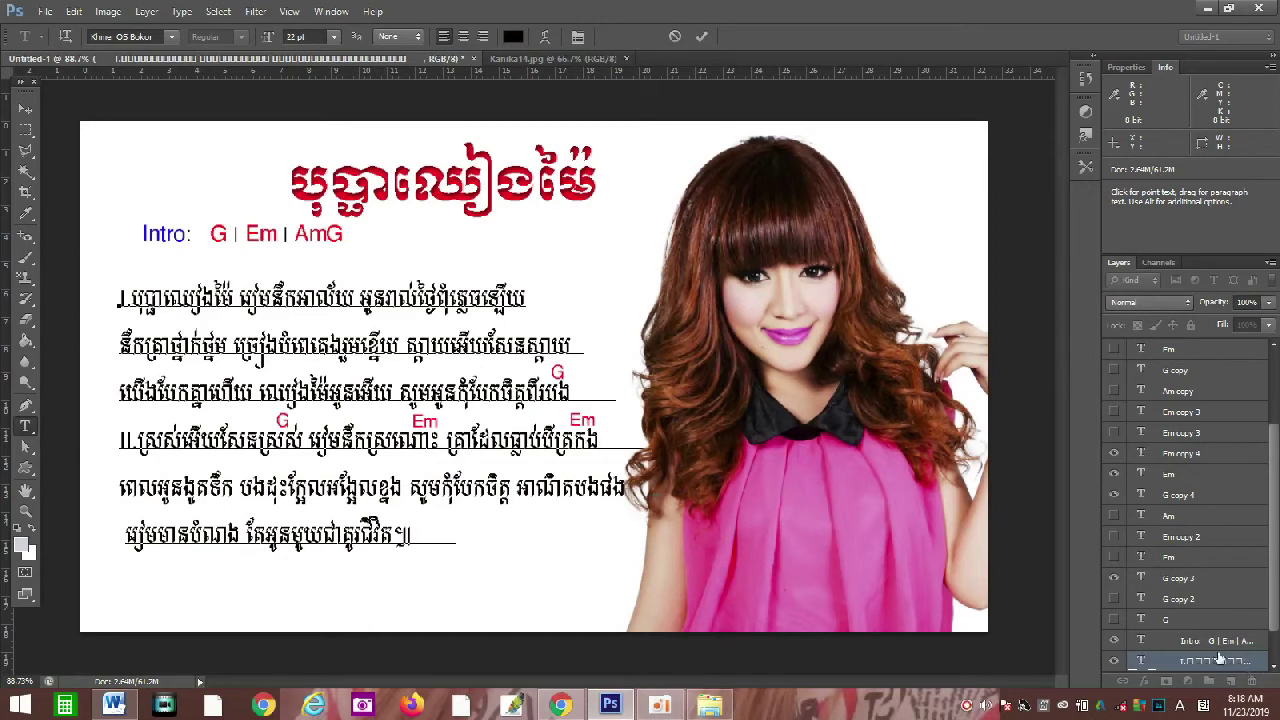
left_click(1186, 455)
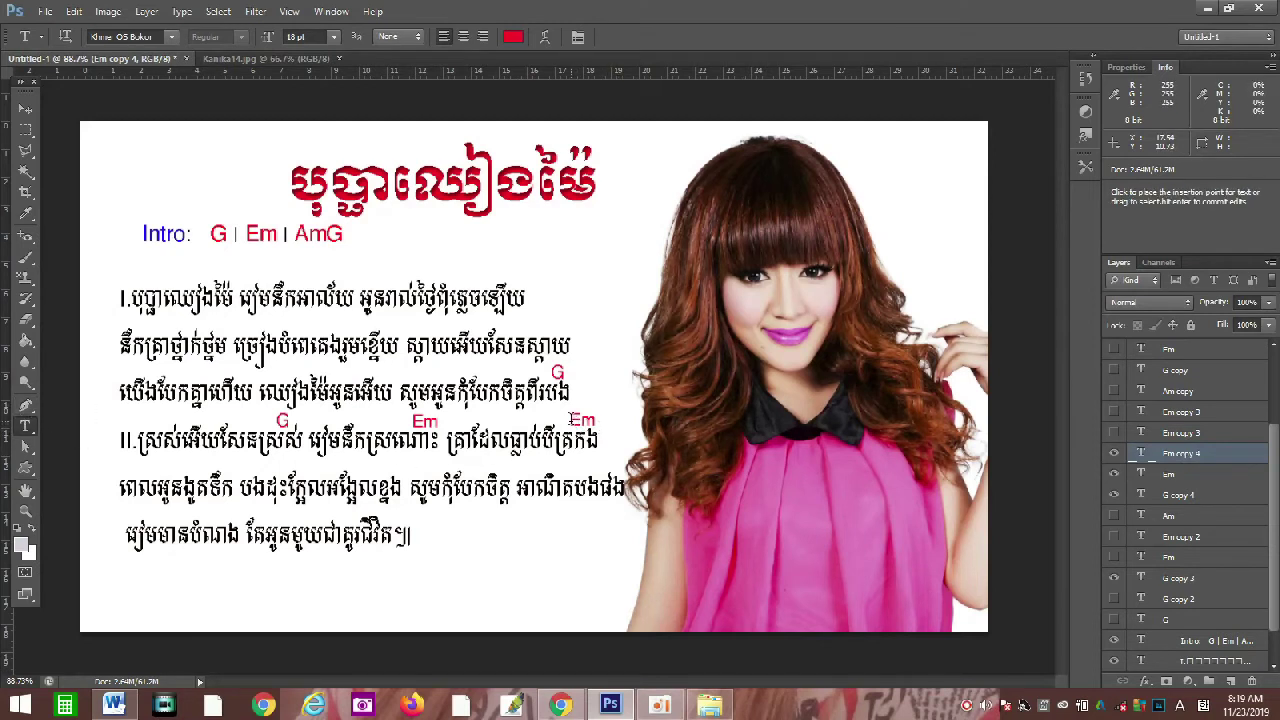
left_click(570, 419)
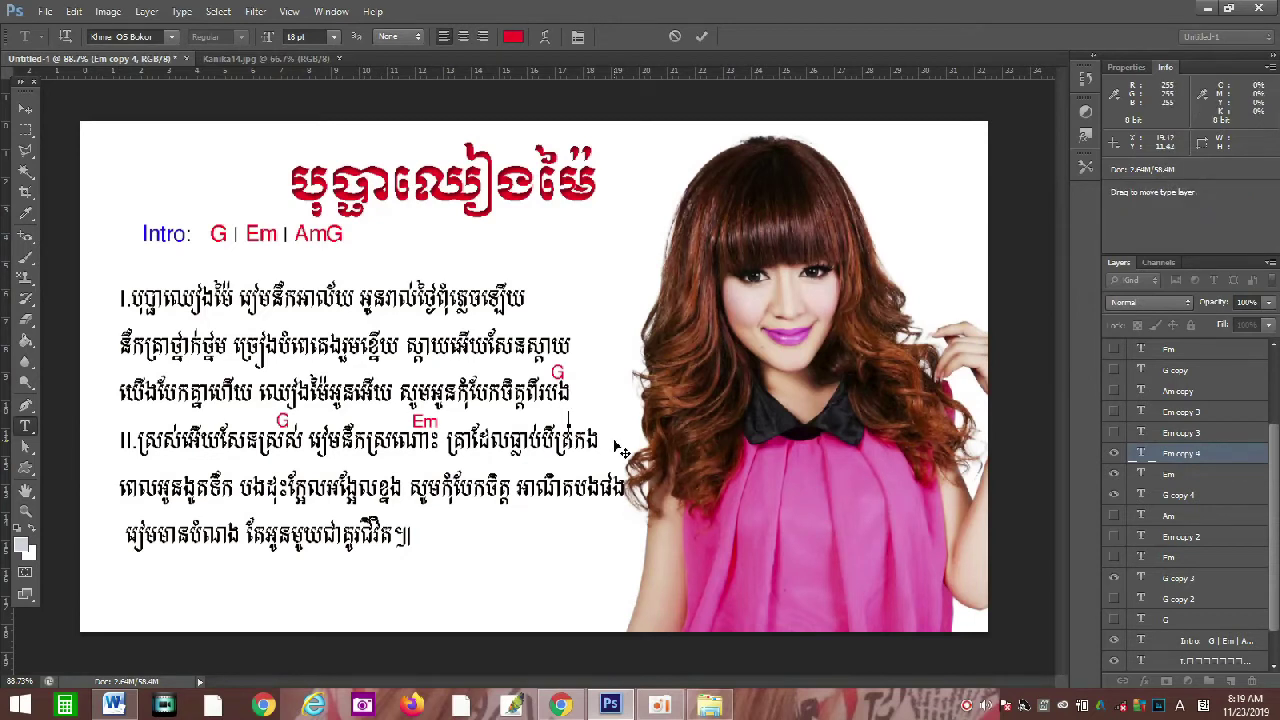
type("G")
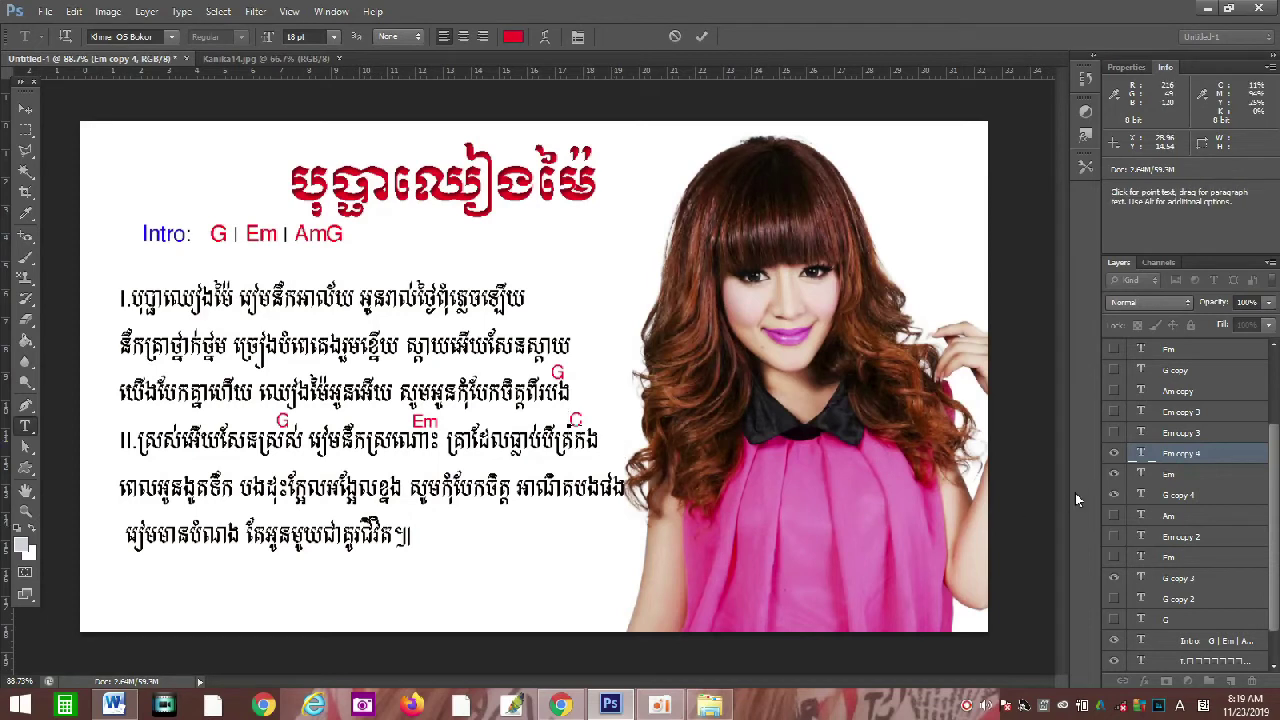
- Select the fourth lyric line's three chord layers and hide every lyric chord except the "C" at the end of that line
left_click(1180, 478, "shift")
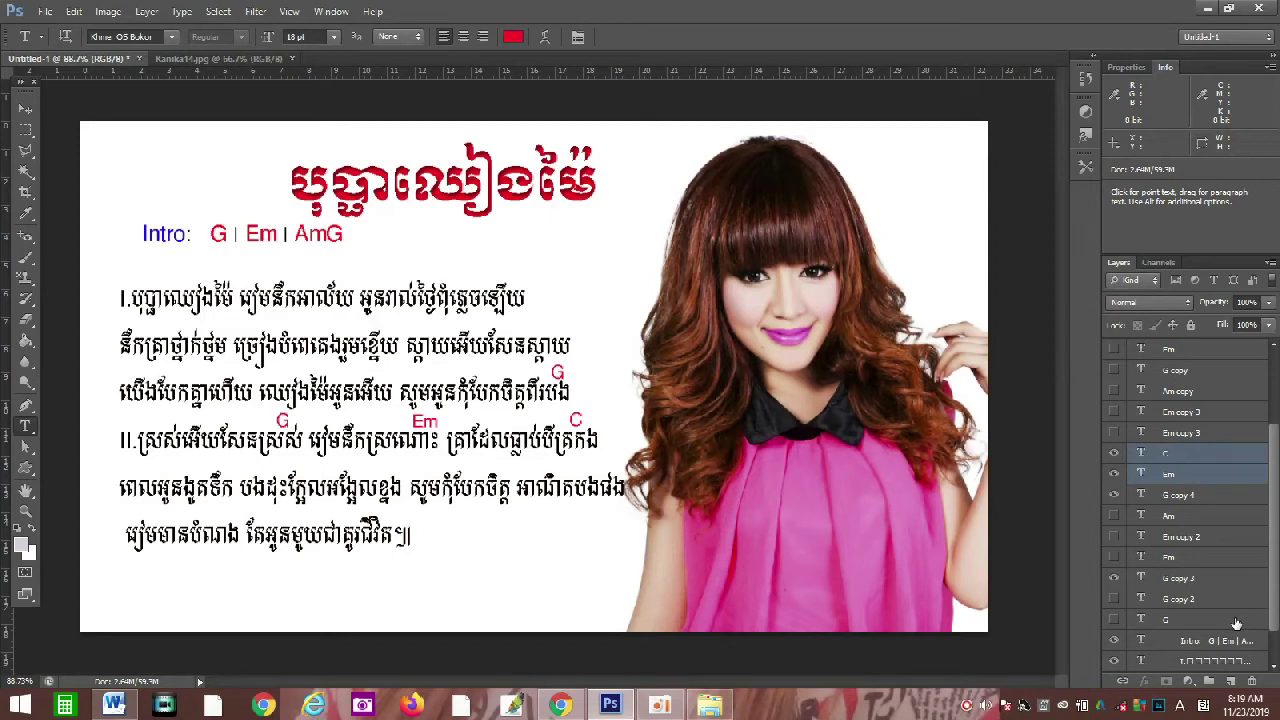
left_click(1170, 578, "shift")
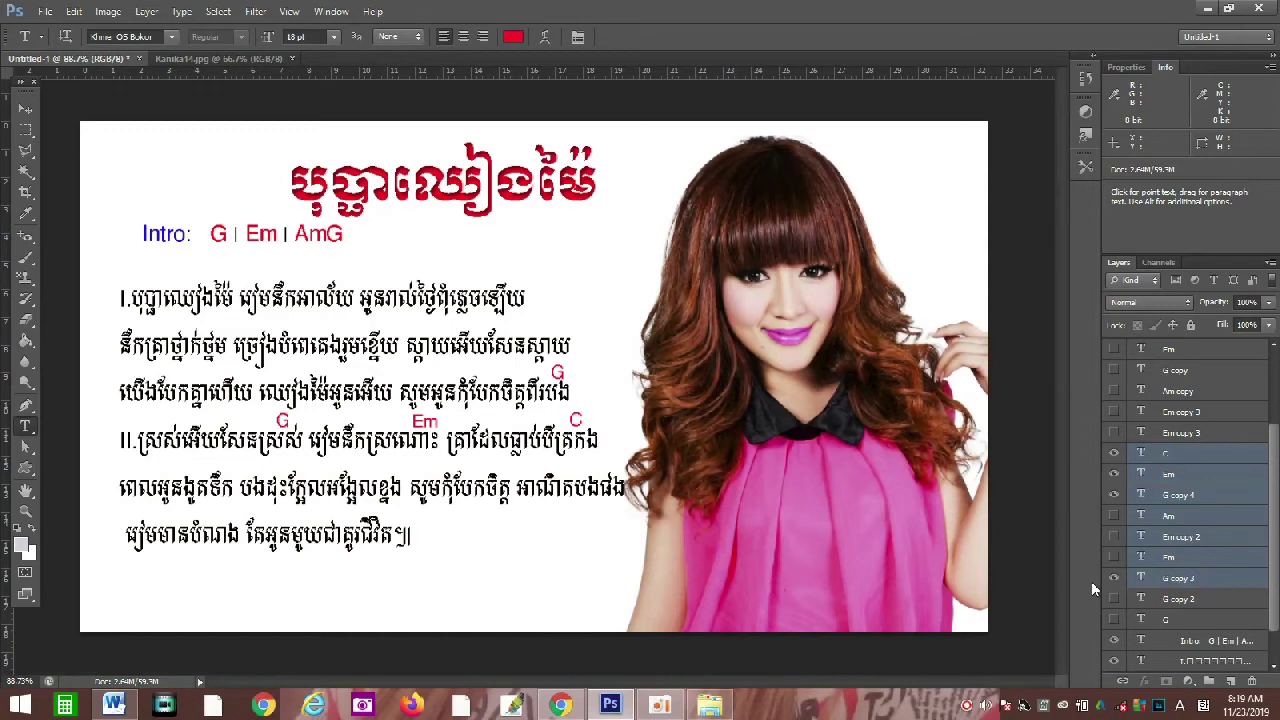
left_click(1182, 497)
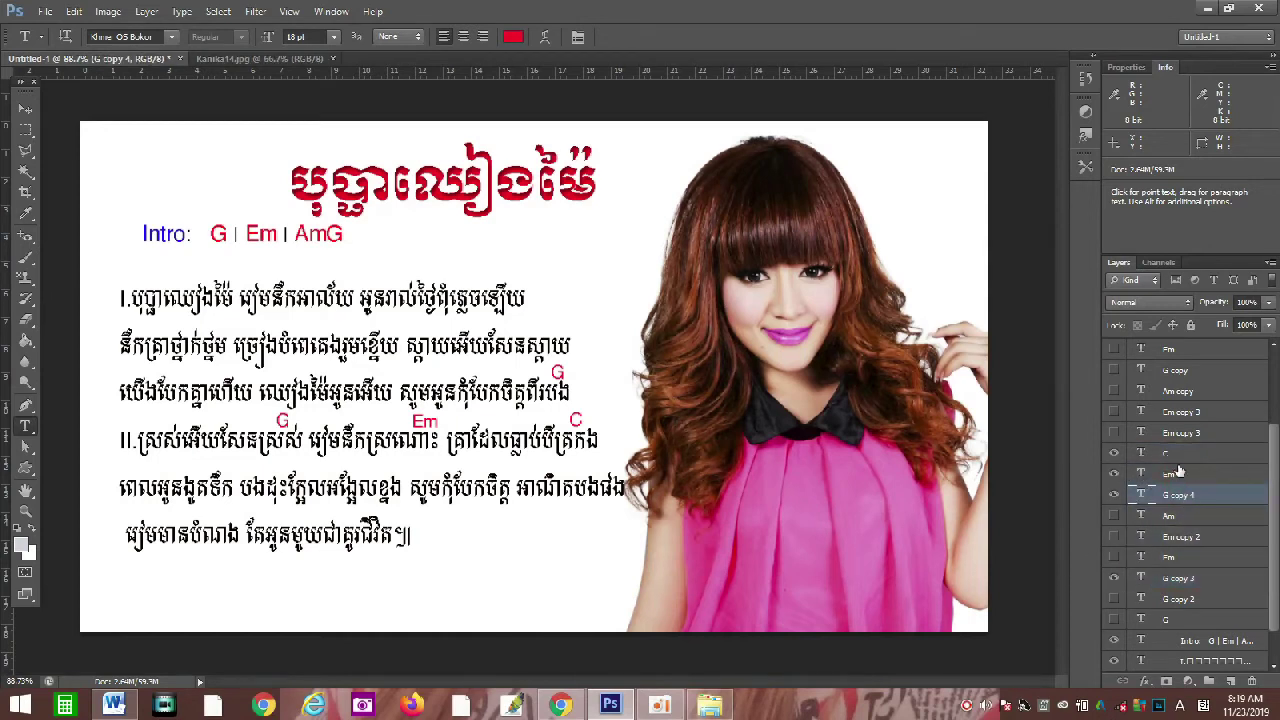
left_click(1170, 454)
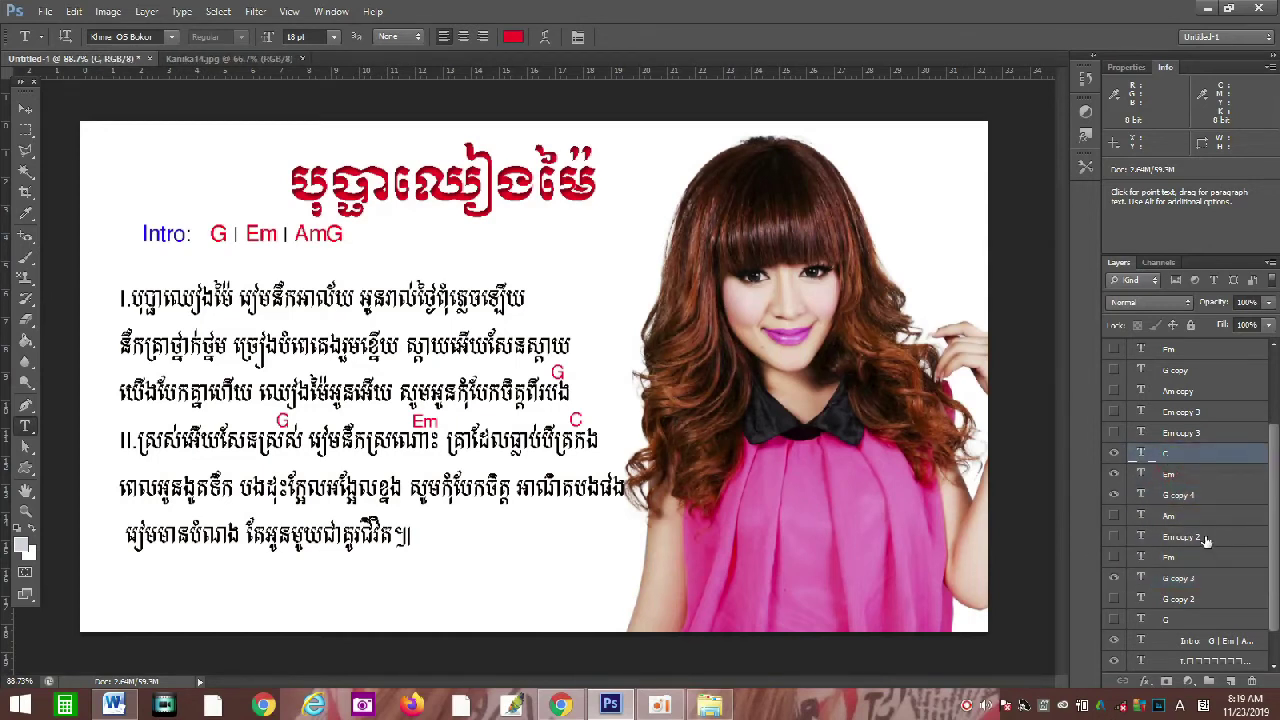
left_click(1183, 476, "shift")
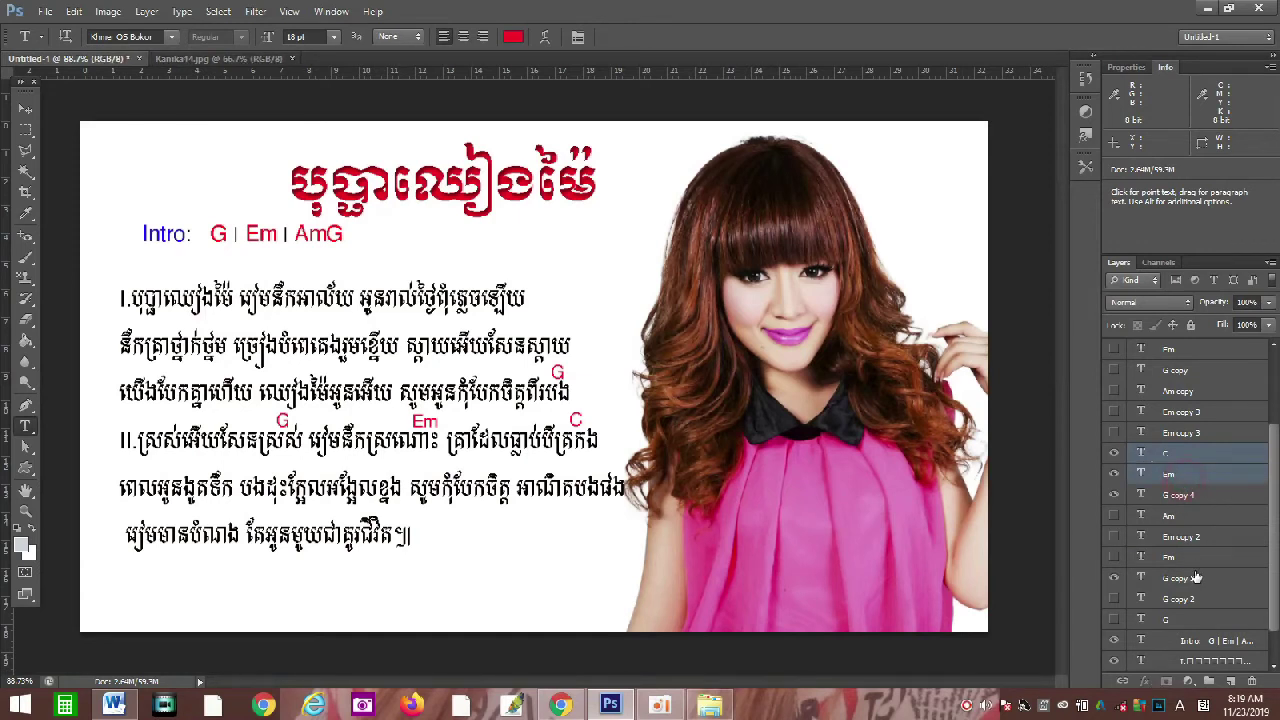
left_click(1183, 497, "shift")
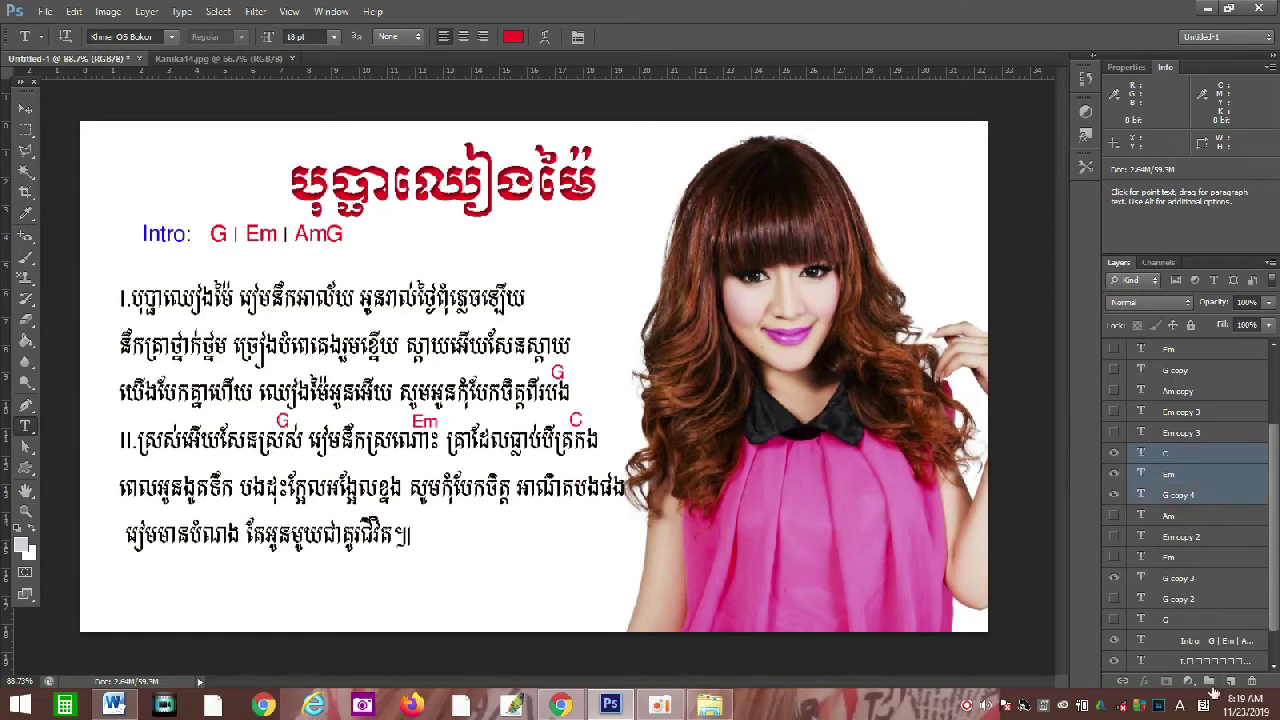
left_click(26, 108)
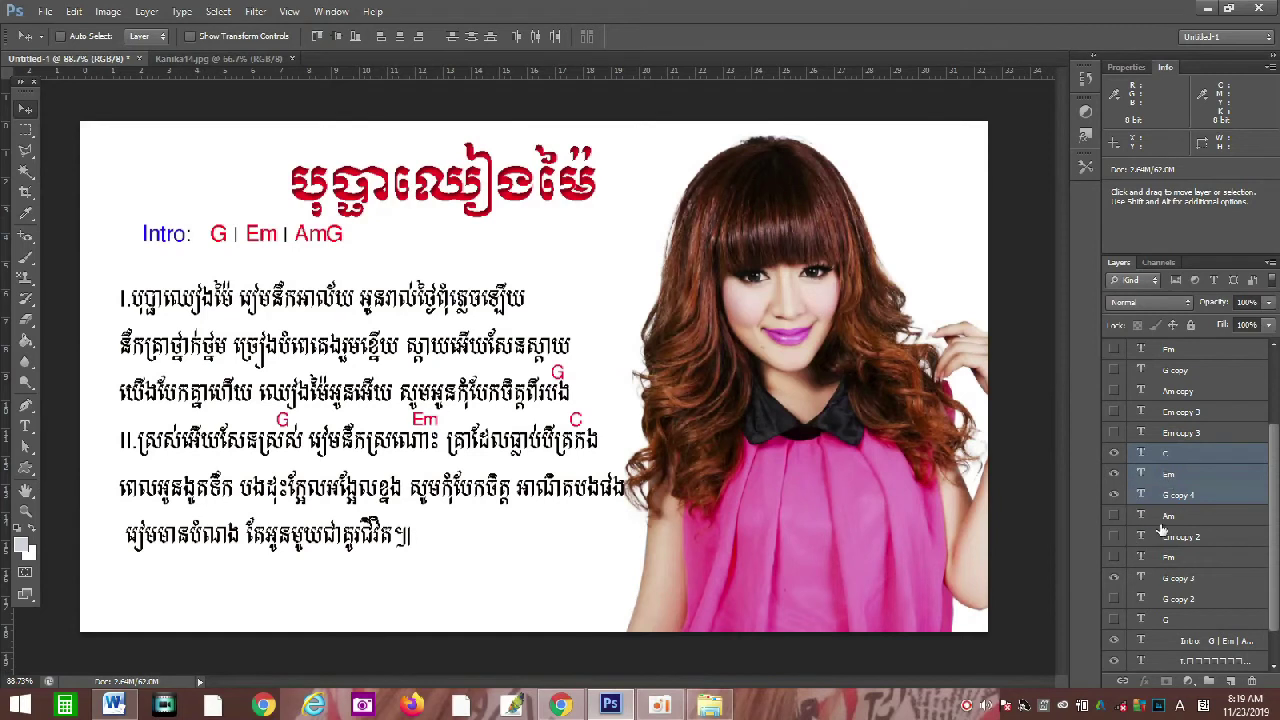
left_click(1190, 474)
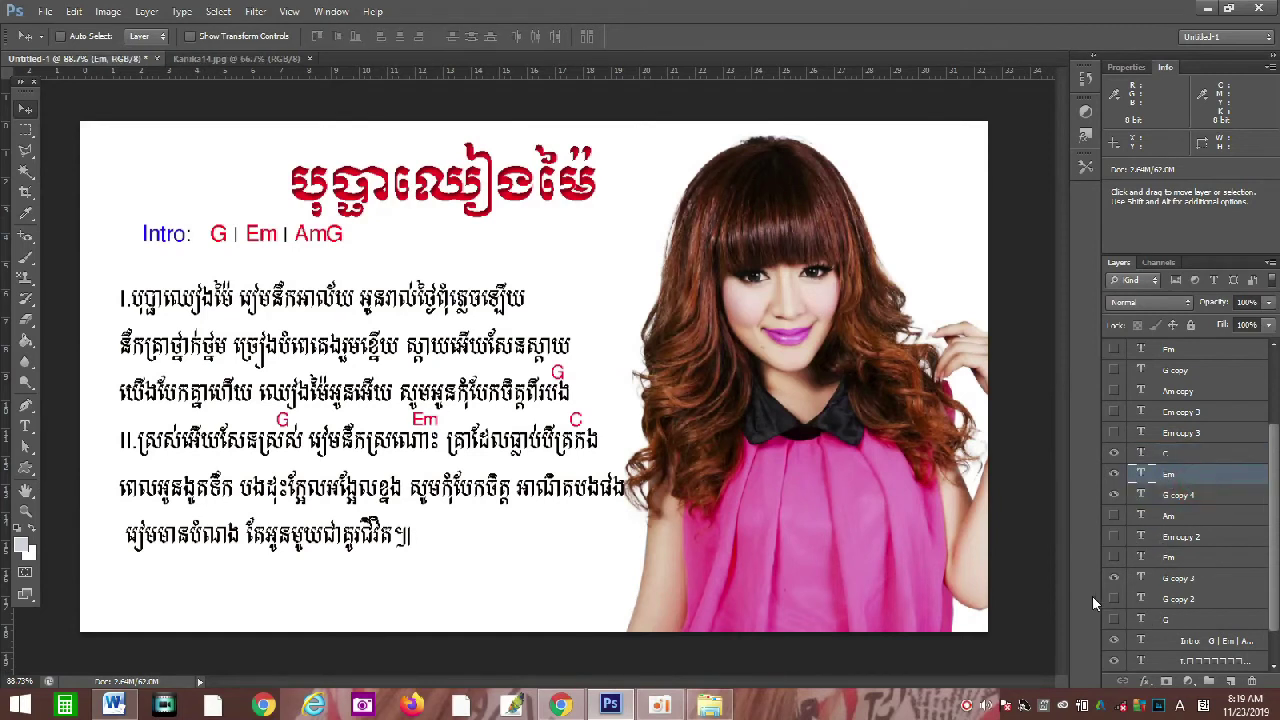
left_click(1116, 579)
left_click(1114, 498)
left_click(1114, 473)
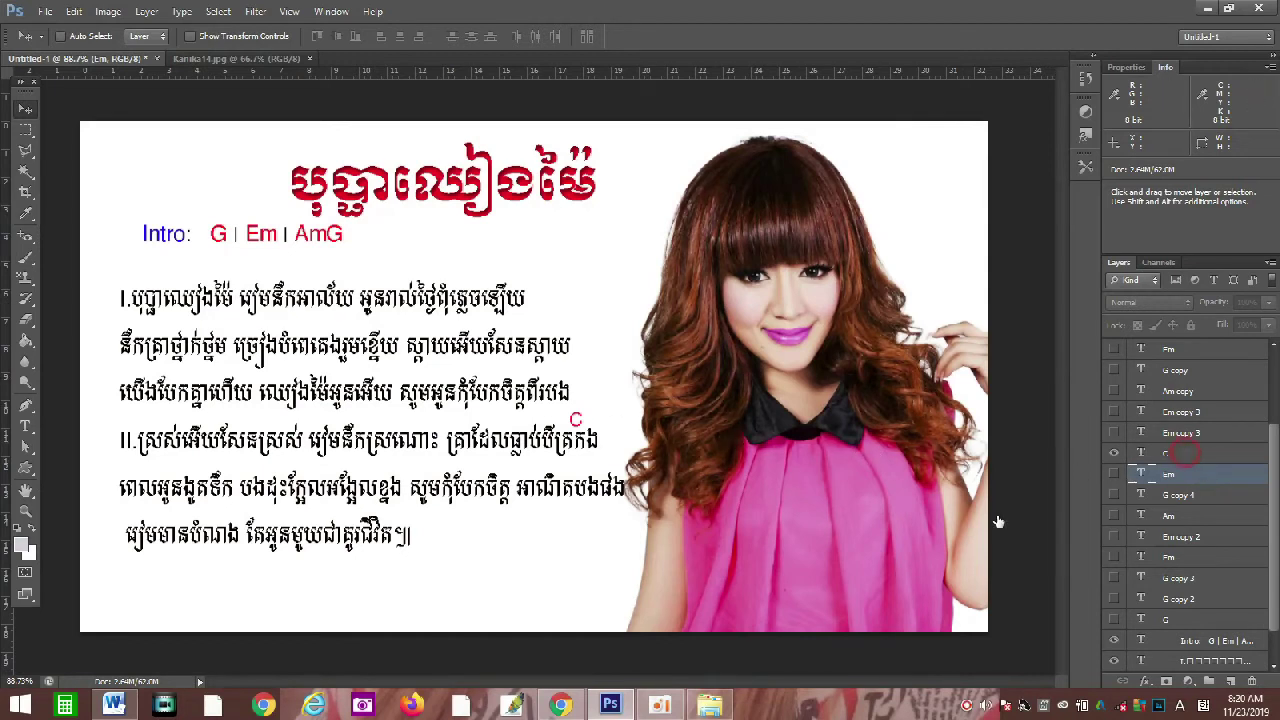
- Copy the fourth lyric line's "C" chord to above the end of the fifth lyric line's first phrase
left_click(1186, 456)
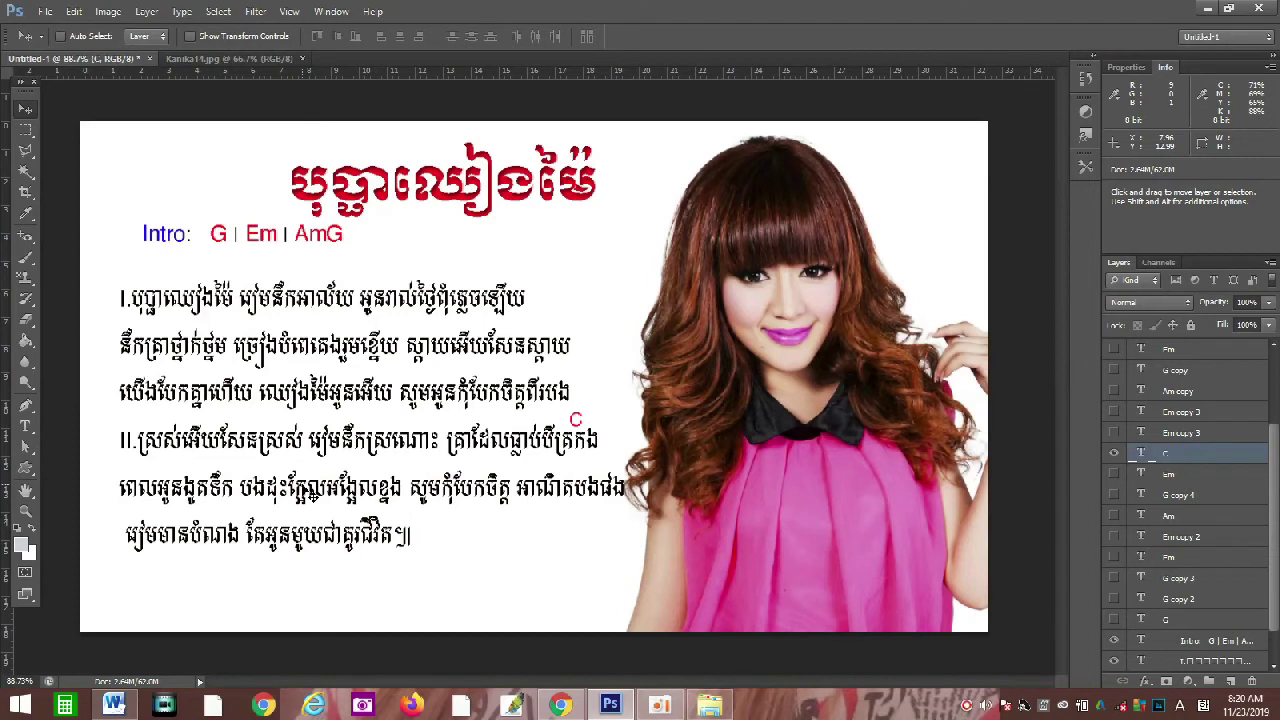
left_click(578, 422)
key("shift")
left_click_drag(578, 424, 580, 416)
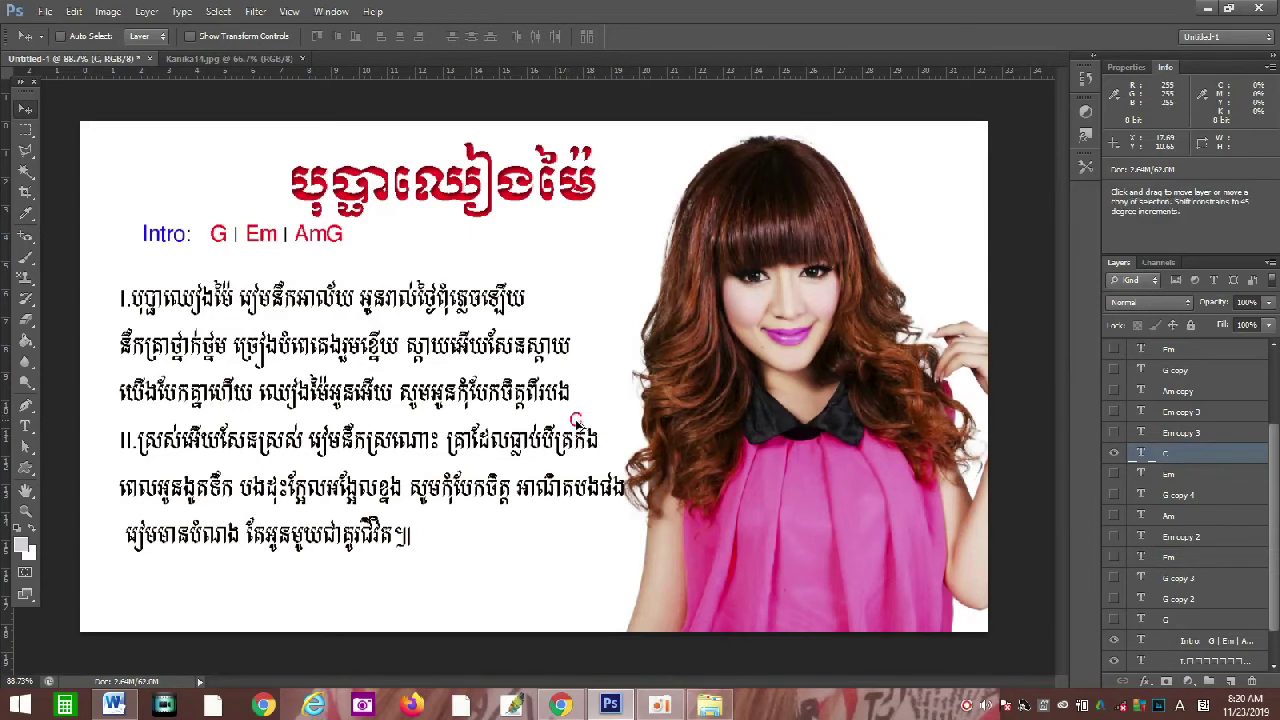
left_click_drag(576, 421, 235, 466)
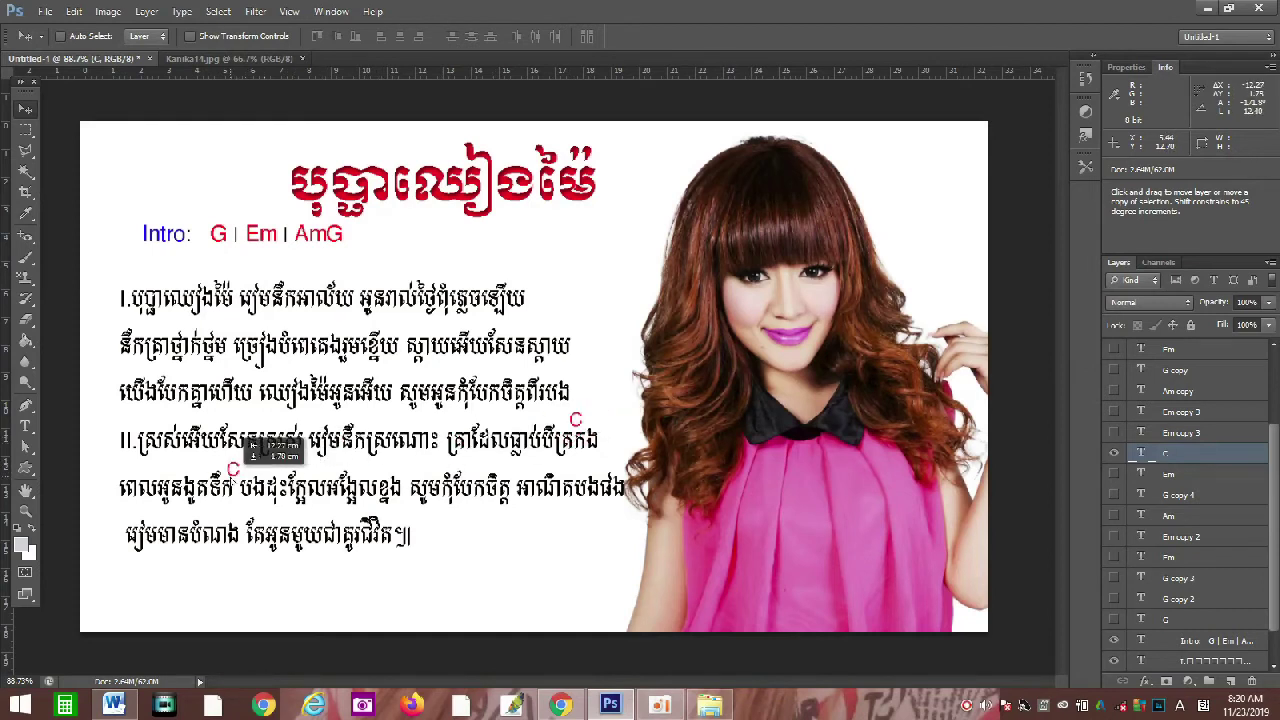
left_click_drag(235, 466, 229, 464)
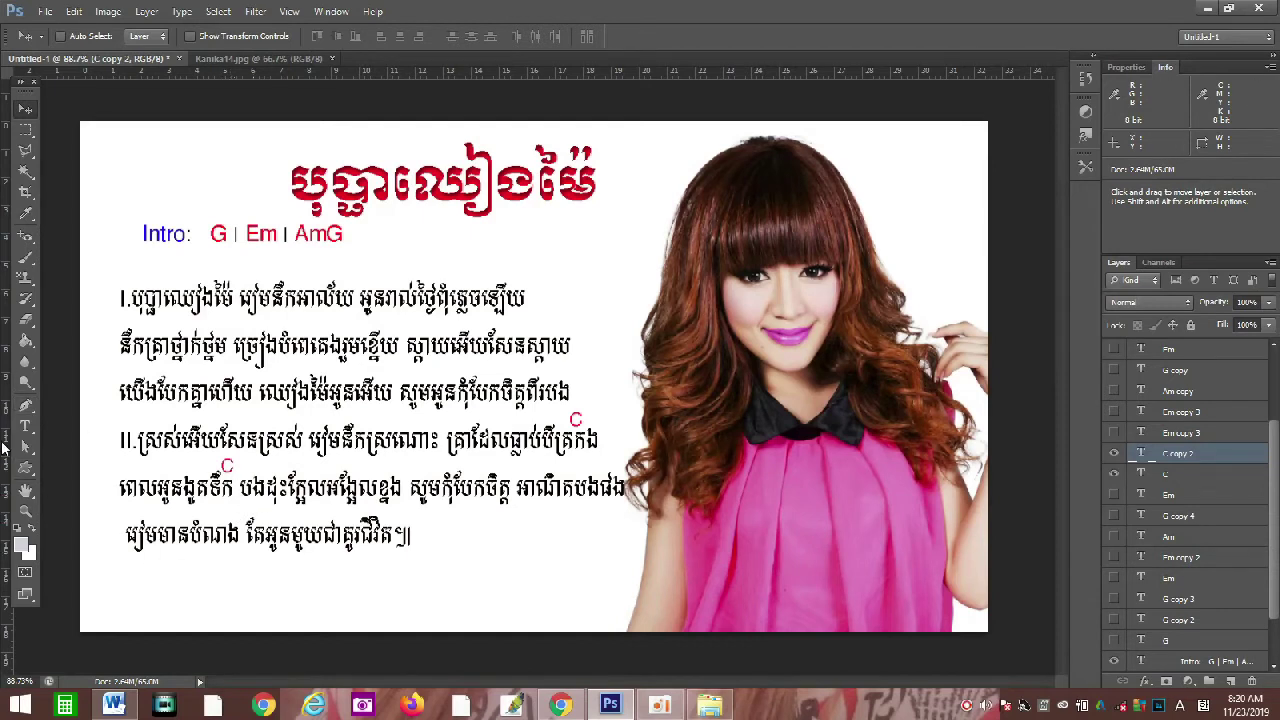
- Change the text of the copied "C" chord above the fifth lyric line's first phrase to "G"
left_click(25, 426)
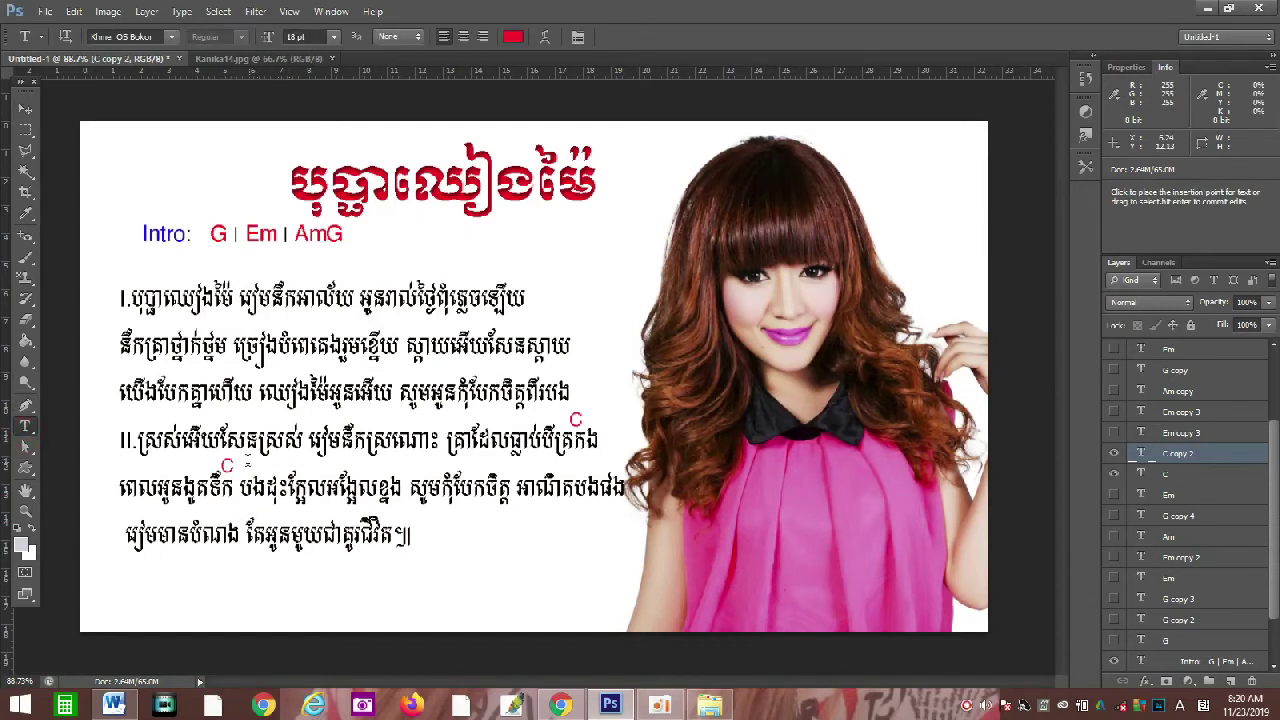
left_click(232, 466)
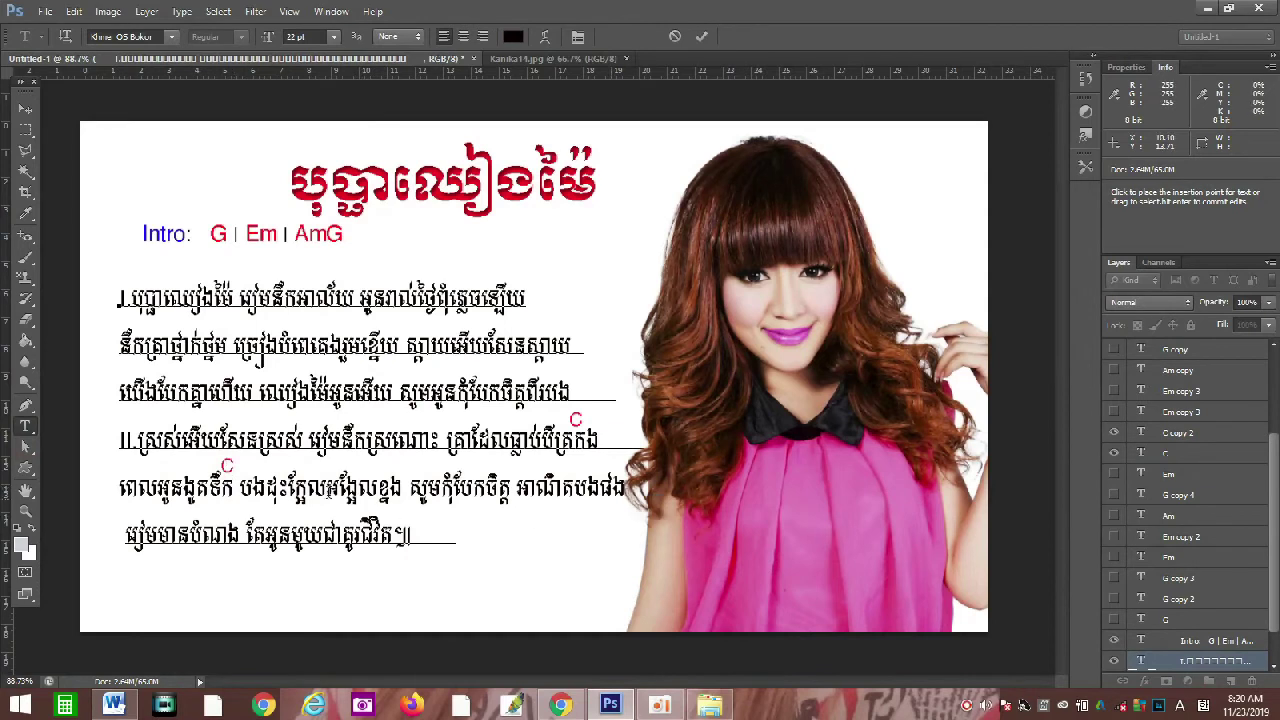
left_click(1180, 433)
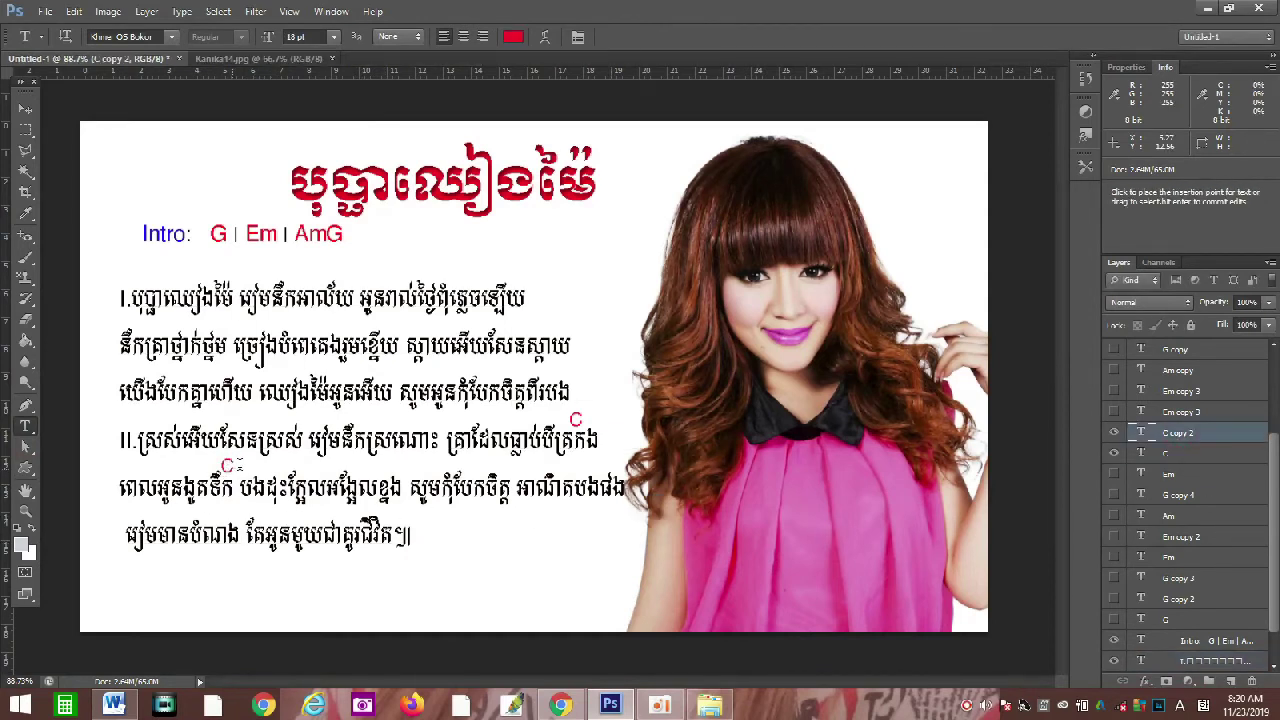
left_click(233, 467)
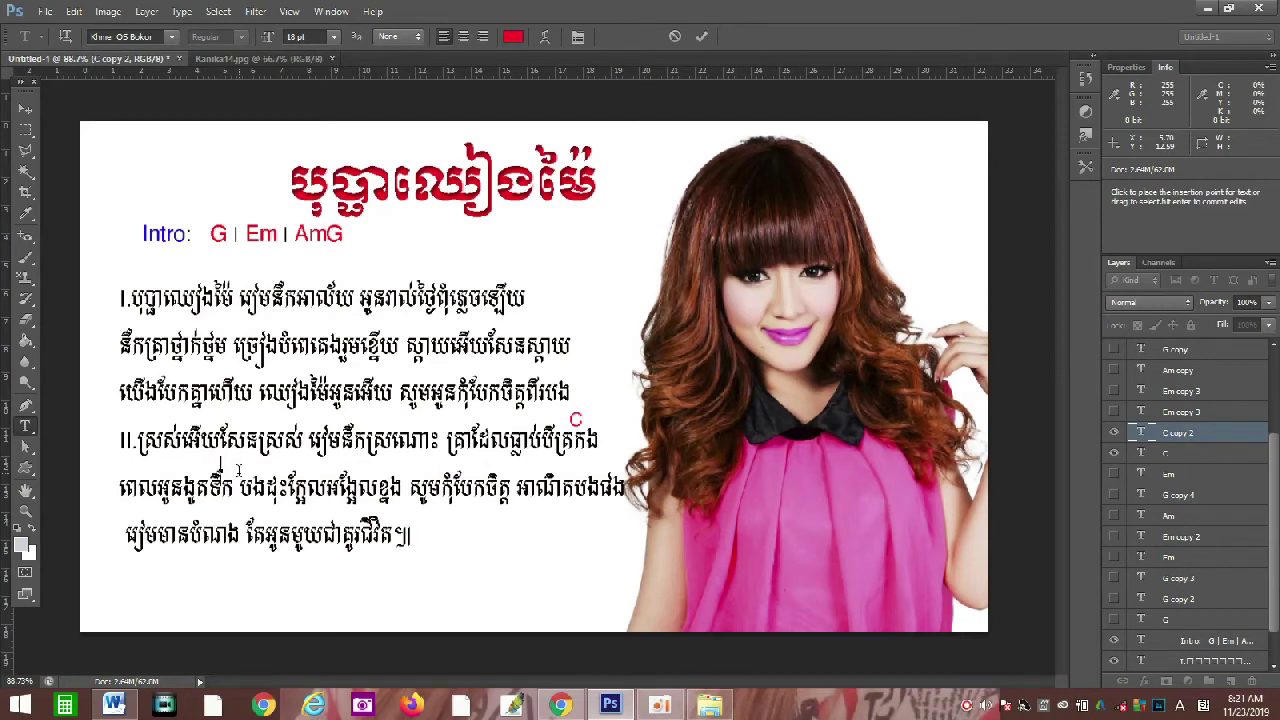
type("G")
left_click(25, 108)
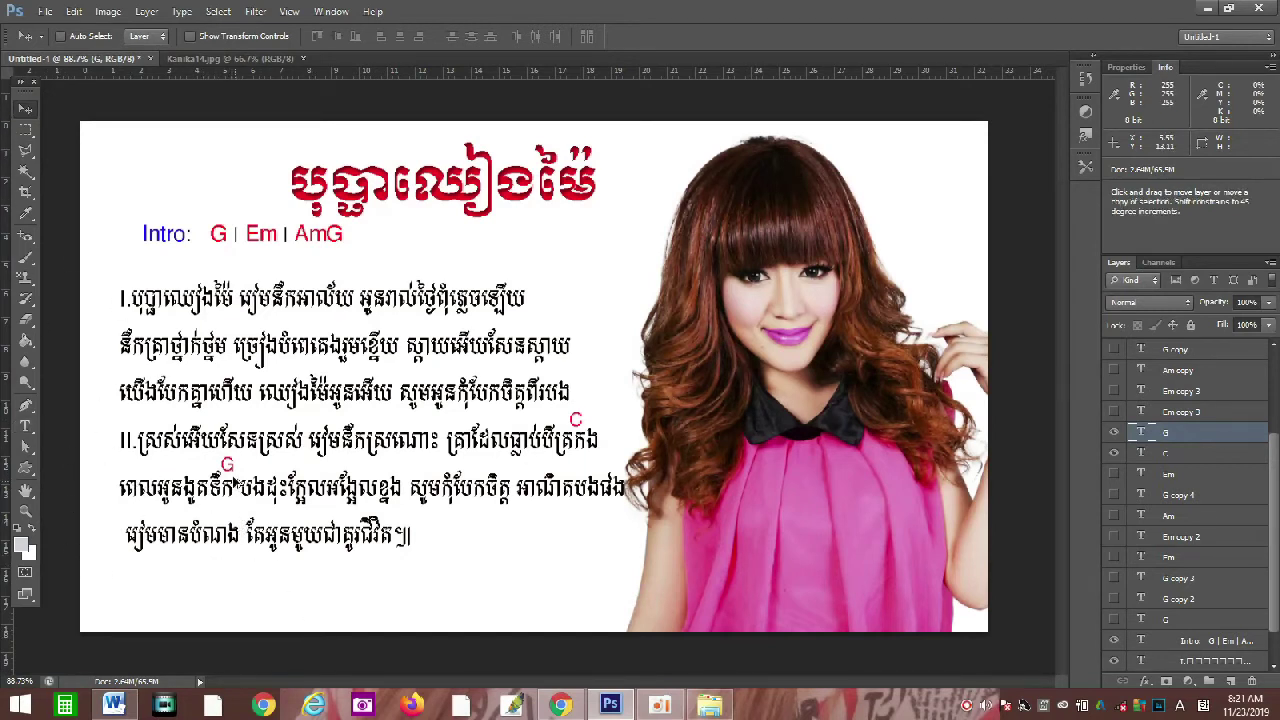
- Copy the fifth lyric line's "G" chord to above the second phrase's end and change the copy's text to "Em"
left_click_drag(226, 466, 284, 480)
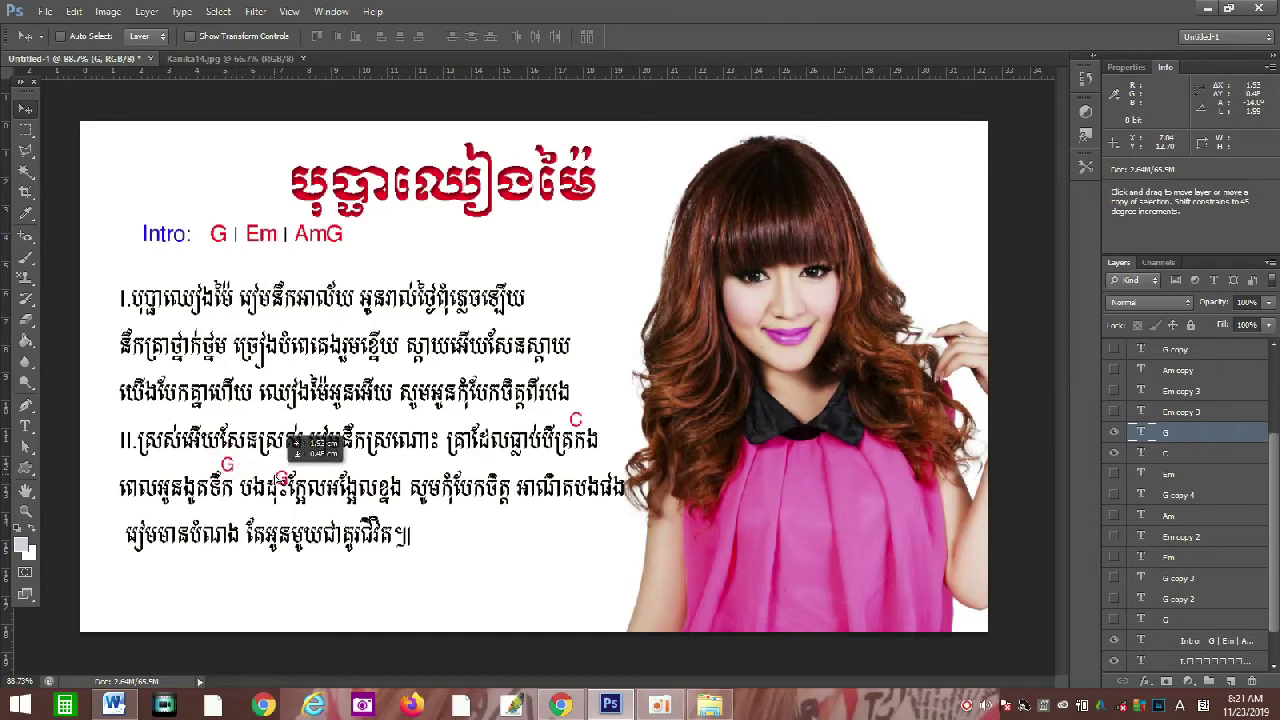
left_click_drag(296, 452, 401, 444)
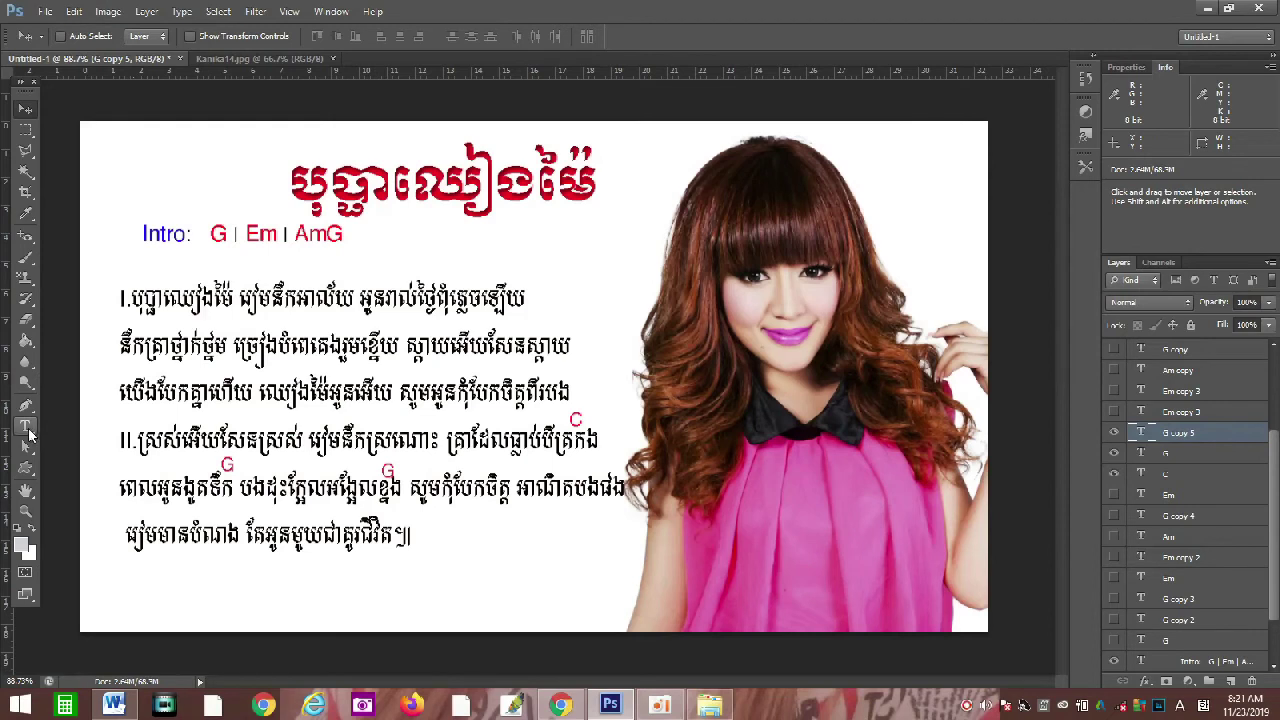
left_click(28, 429)
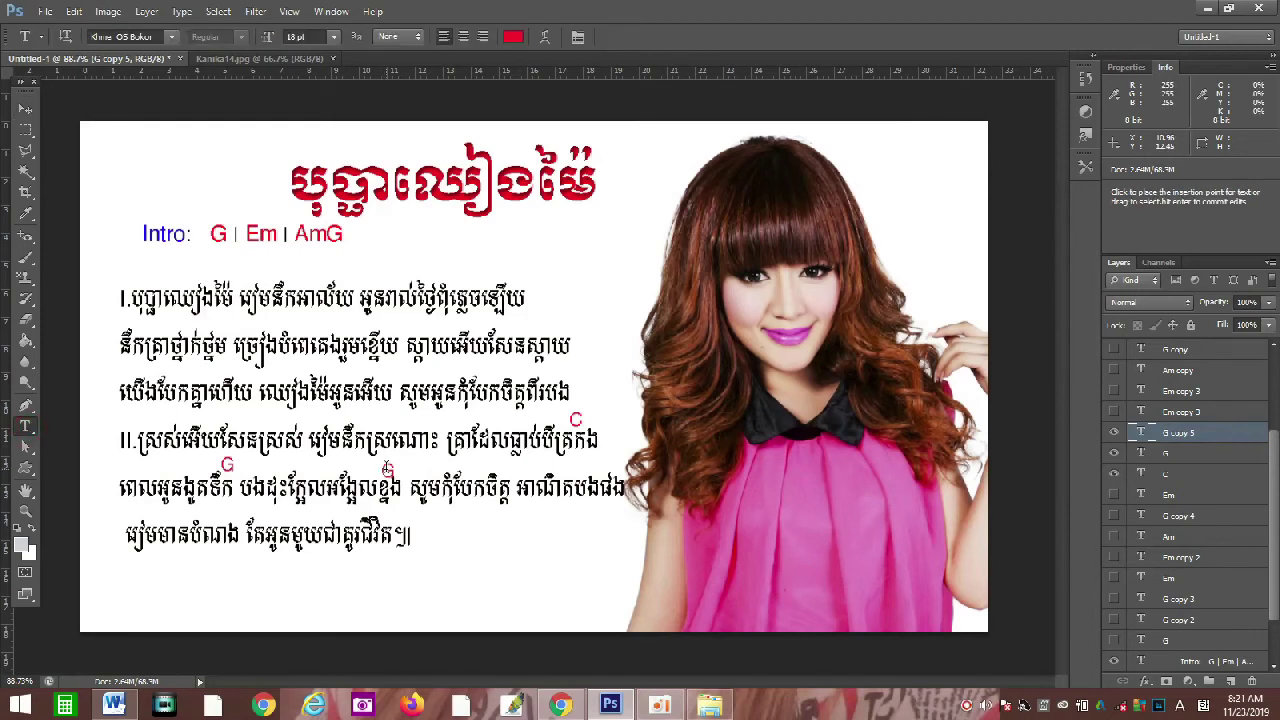
left_click(386, 468)
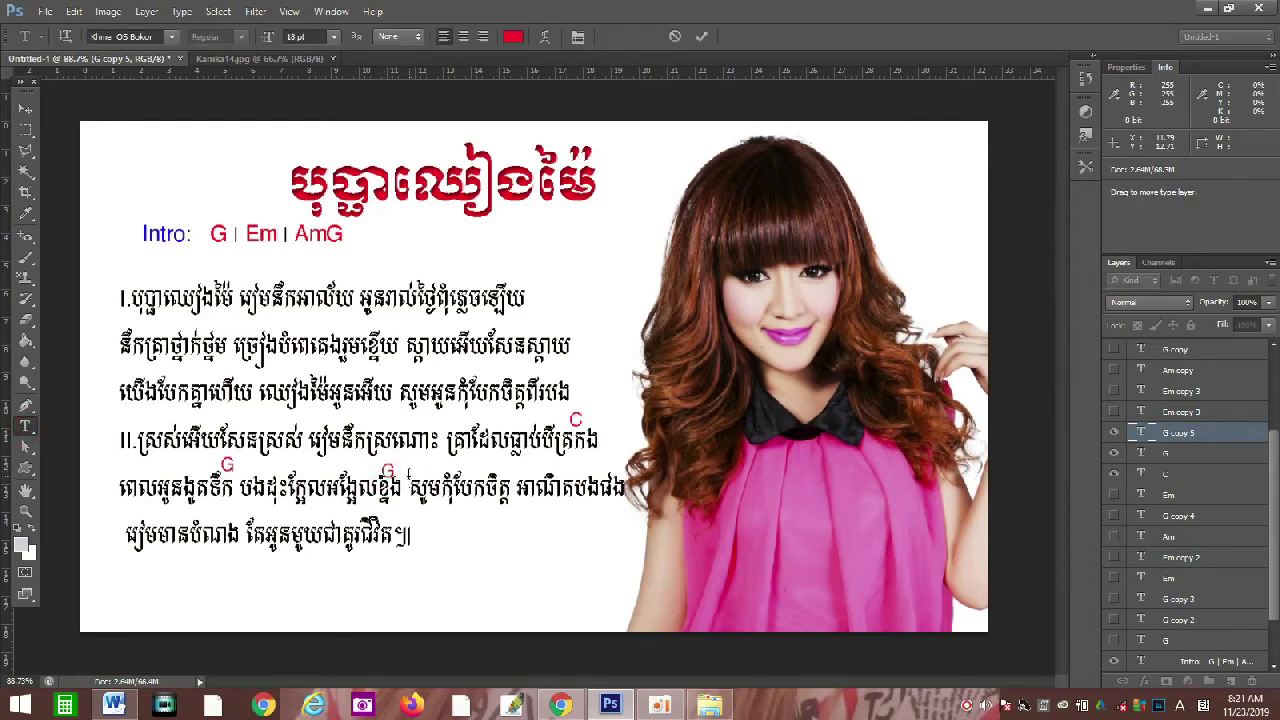
key("BackSpace")
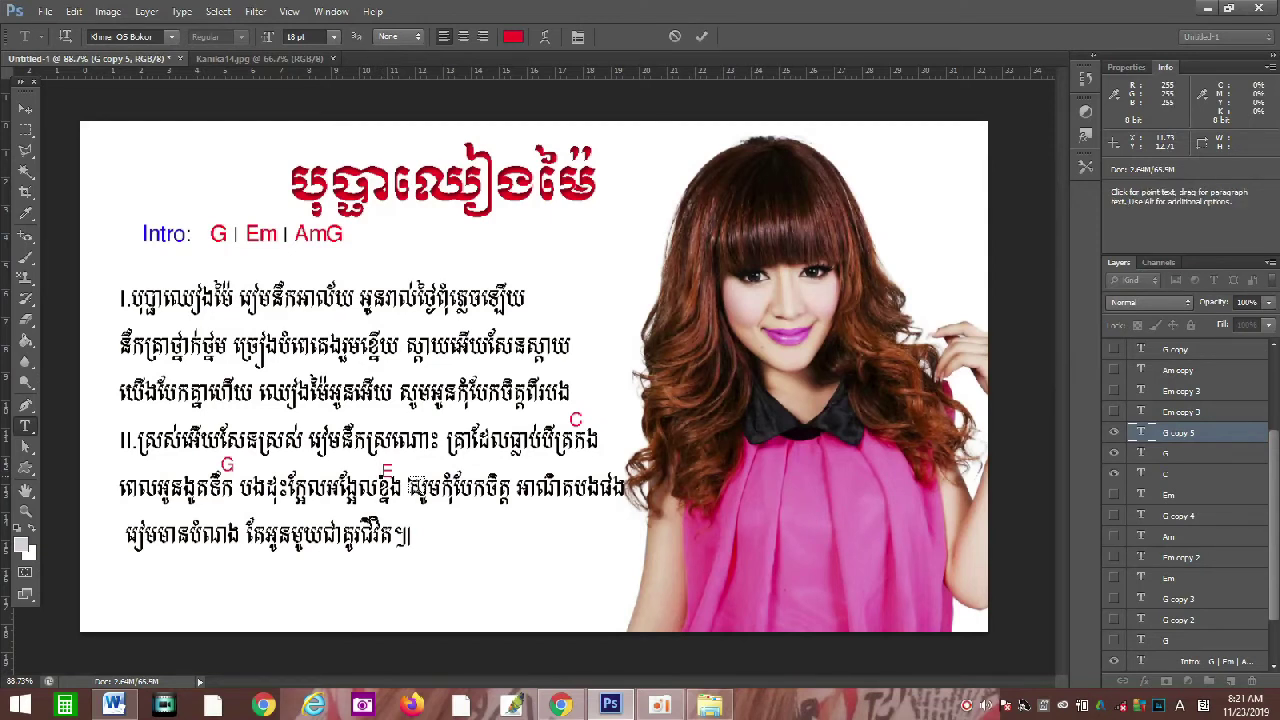
type("Em")
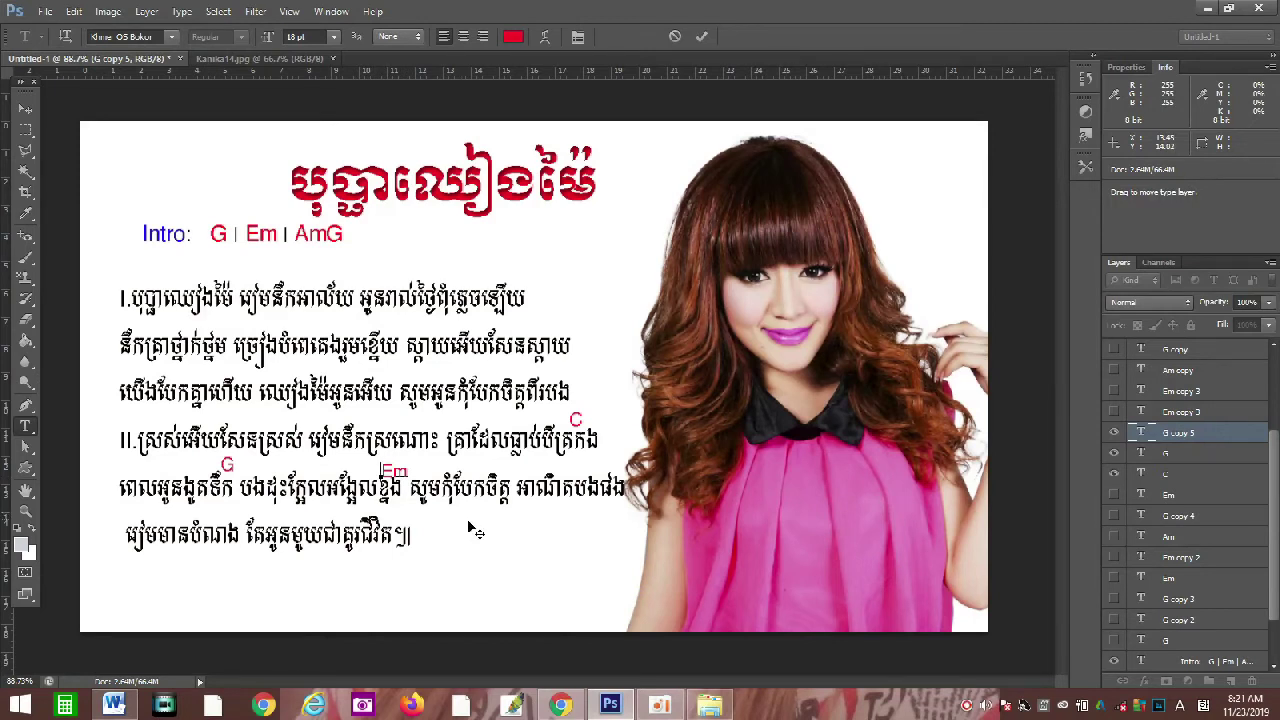
left_click(25, 108)
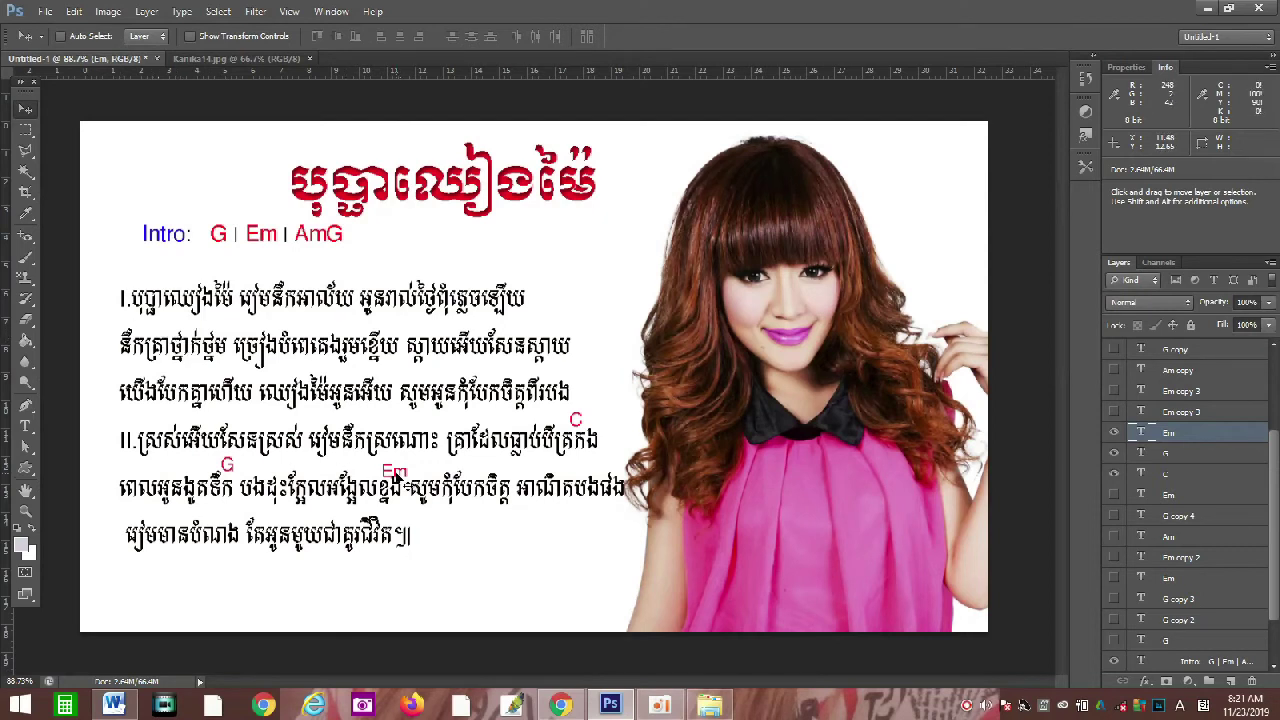
- Copy the fifth lyric line's "Em" chord to above the third phrase's end and change the copy's text to "G"
left_click_drag(396, 477, 490, 465)
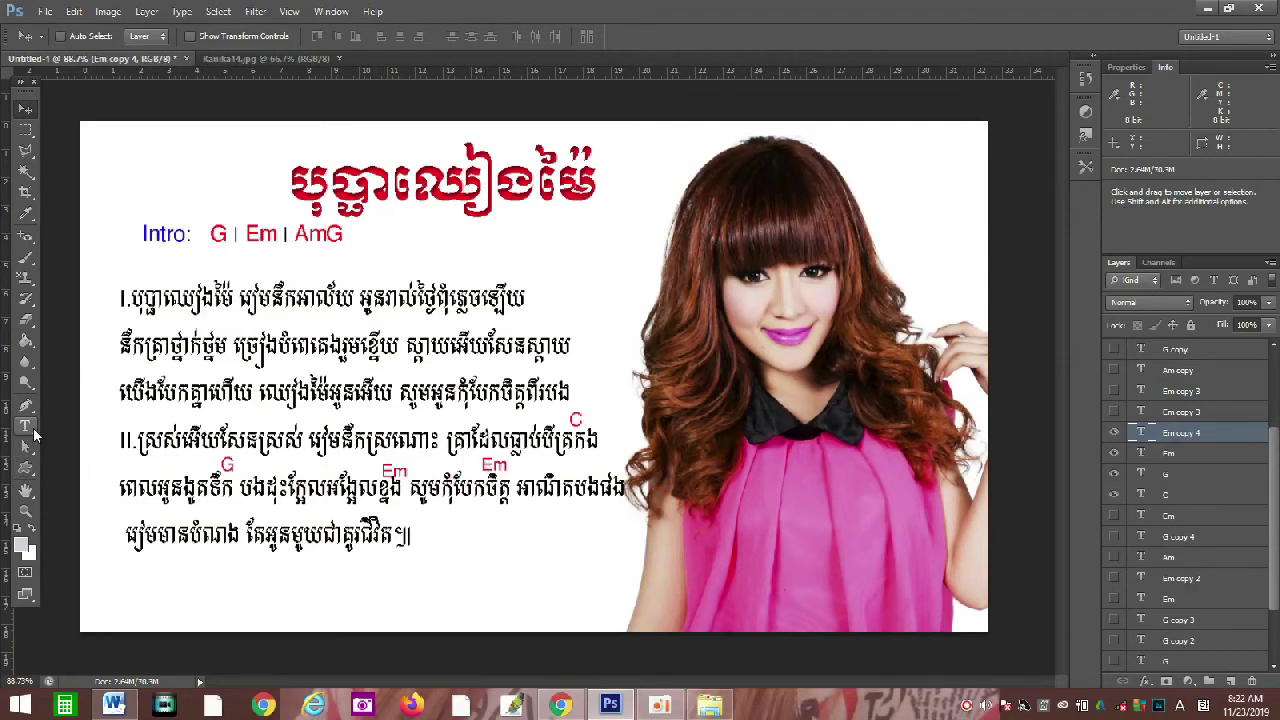
left_click(25, 426)
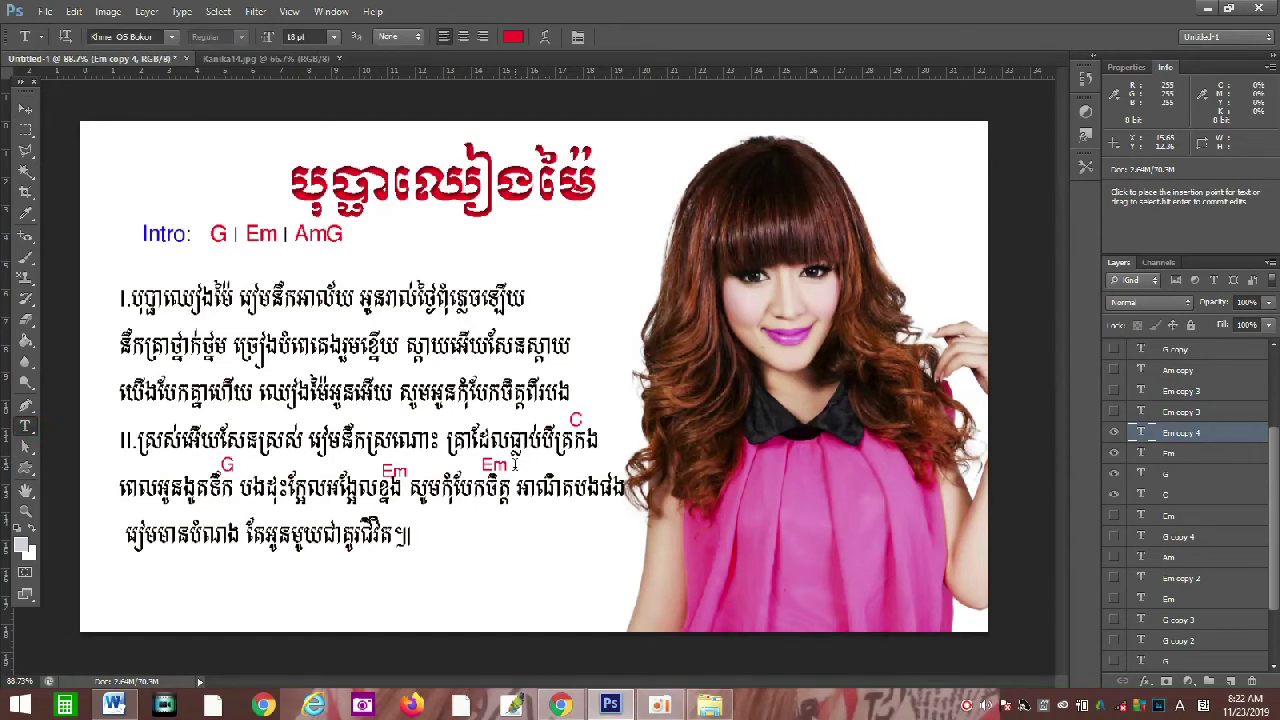
left_click(484, 468)
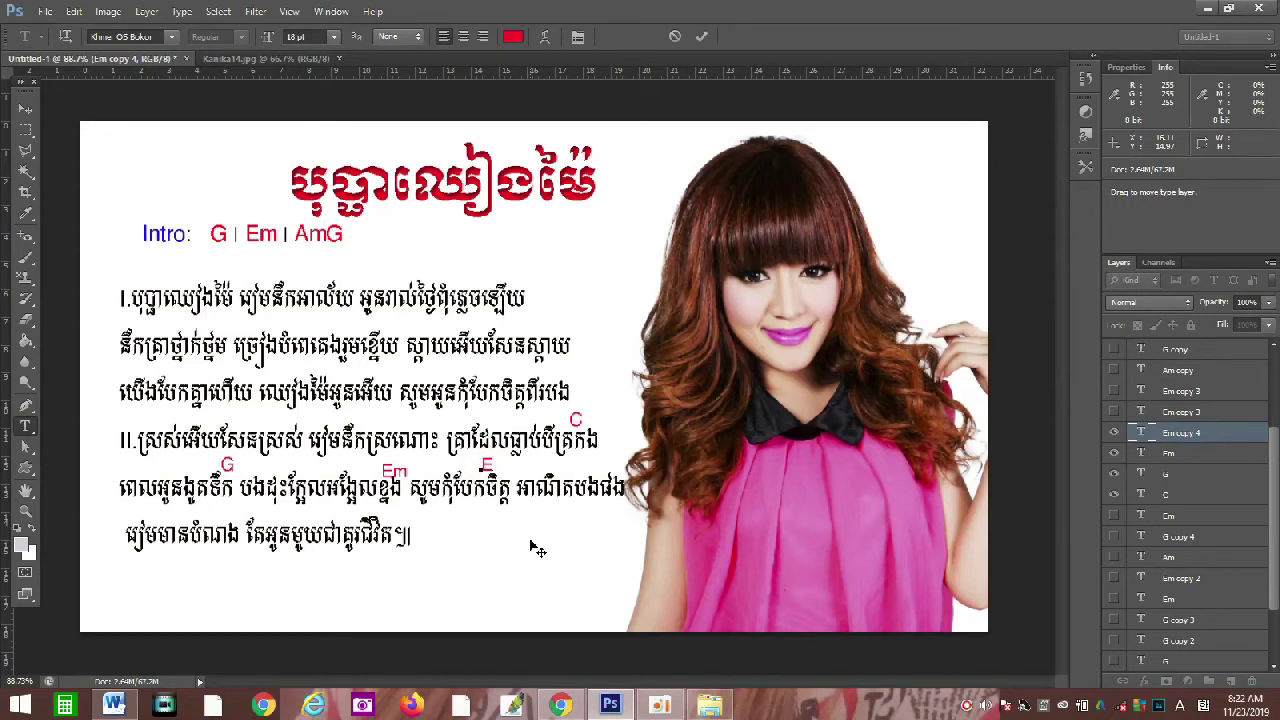
key("BackSpace")
type("G")
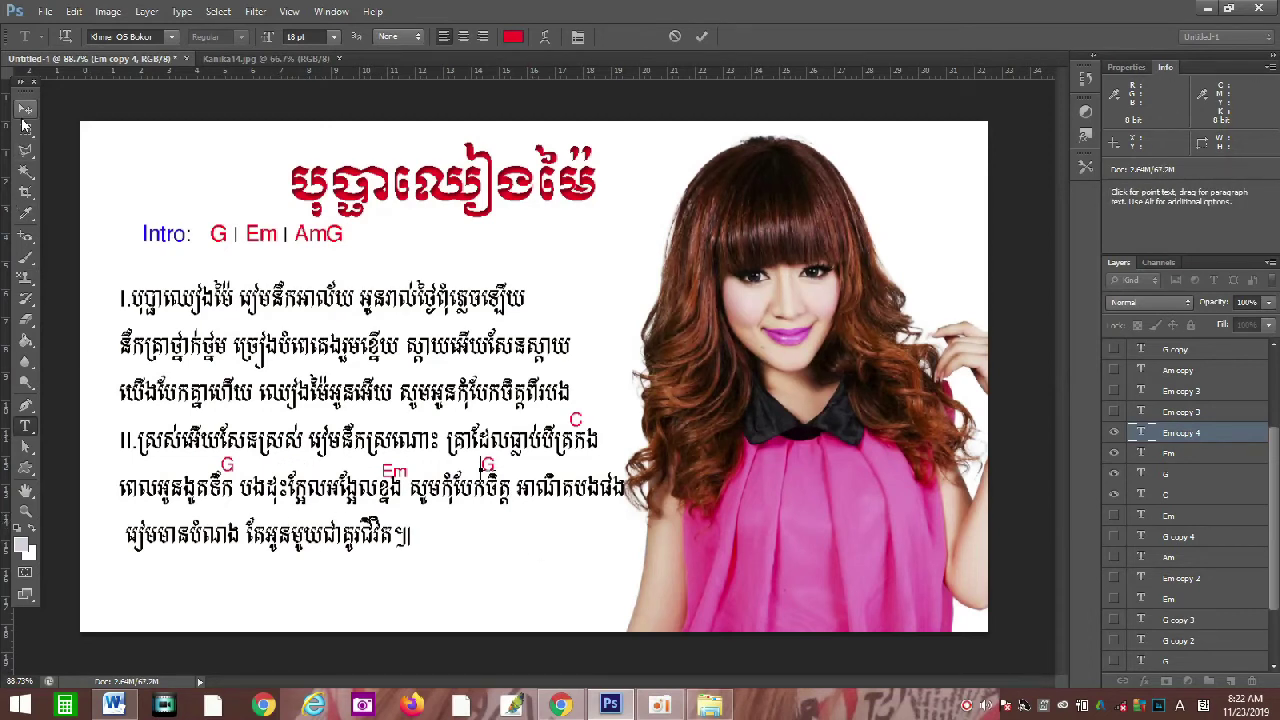
left_click(25, 112)
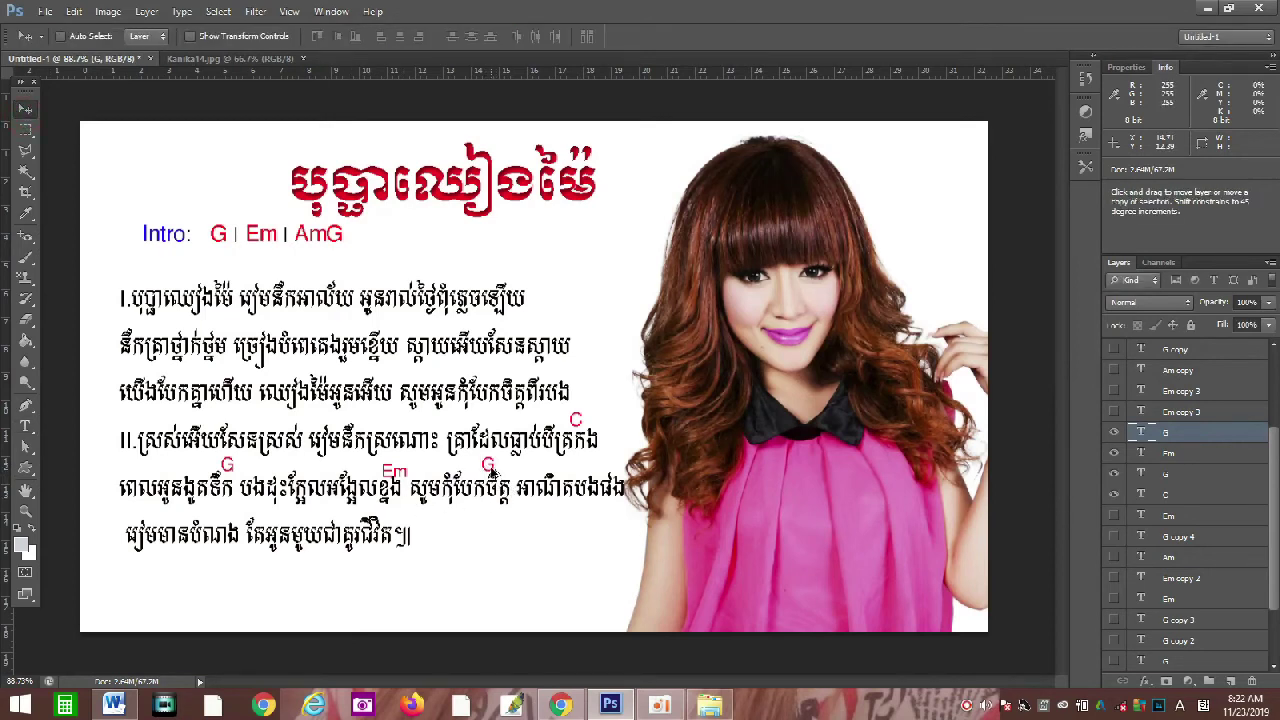
- Copy the fifth lyric line's third-phrase "G" chord to above the line's end and change the copy's text to "Em"
left_click_drag(492, 472, 572, 470)
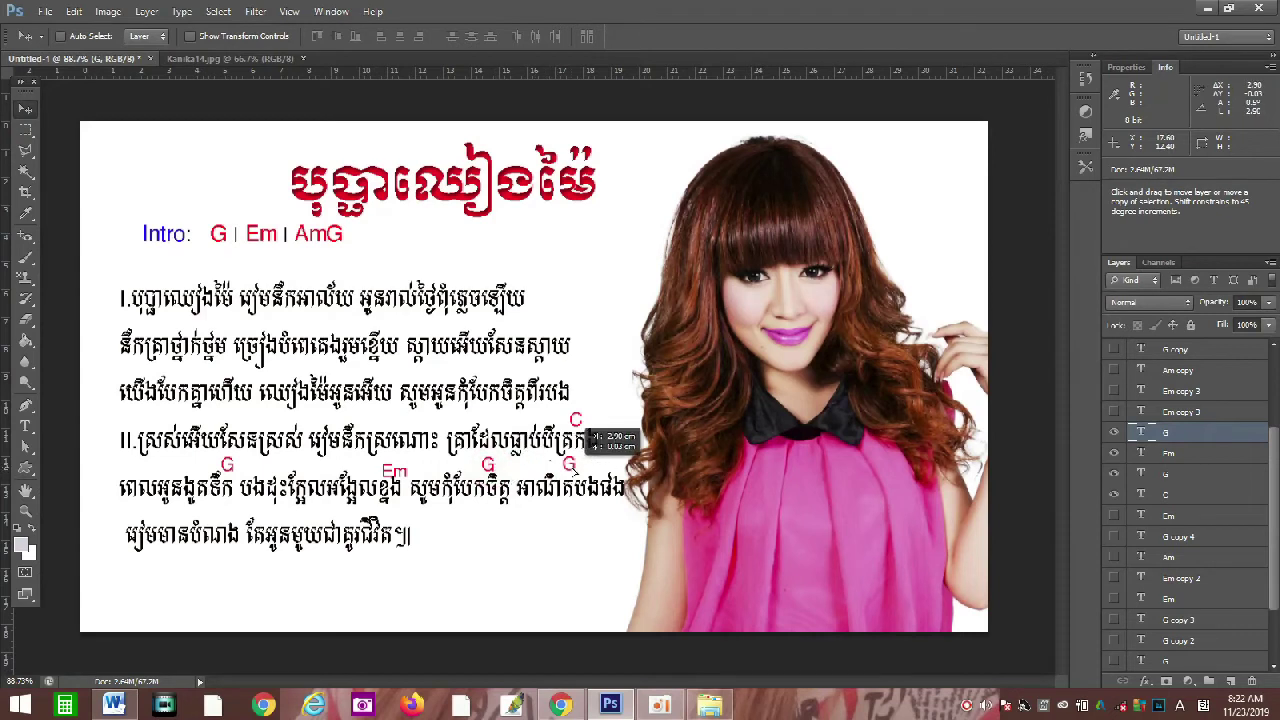
left_click_drag(575, 470, 618, 473)
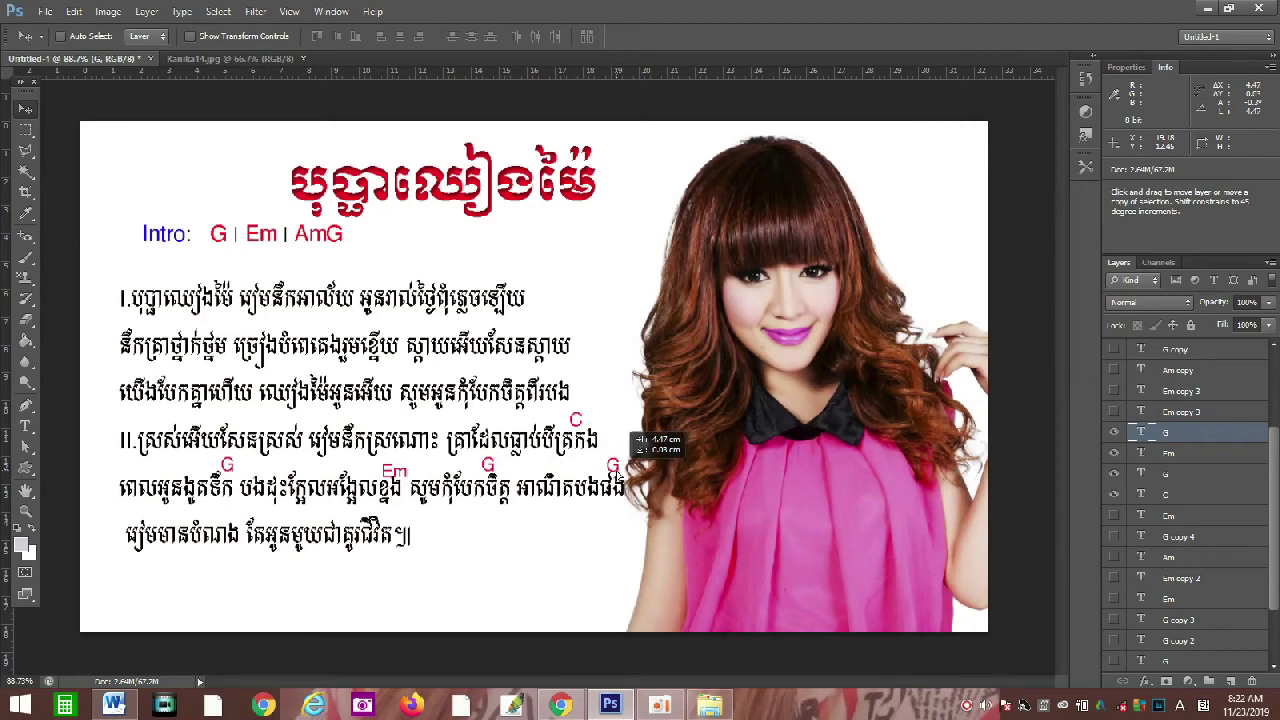
left_click_drag(618, 470, 619, 471)
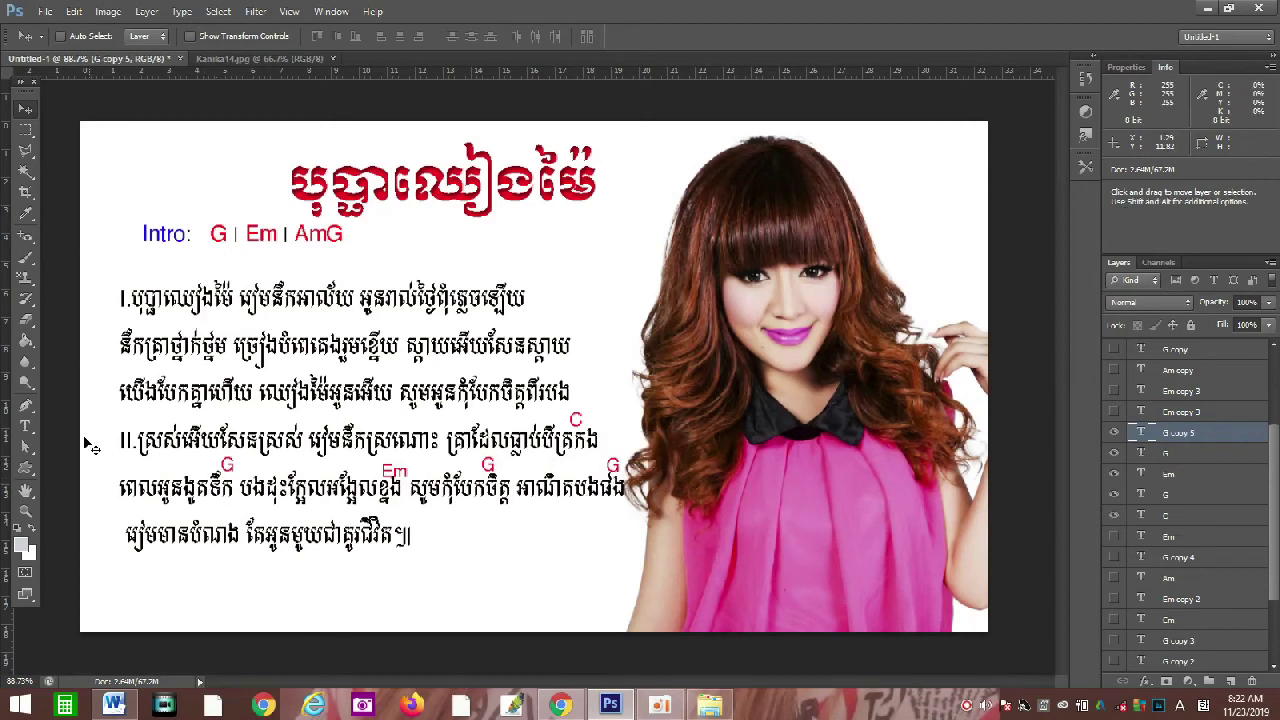
left_click(27, 426)
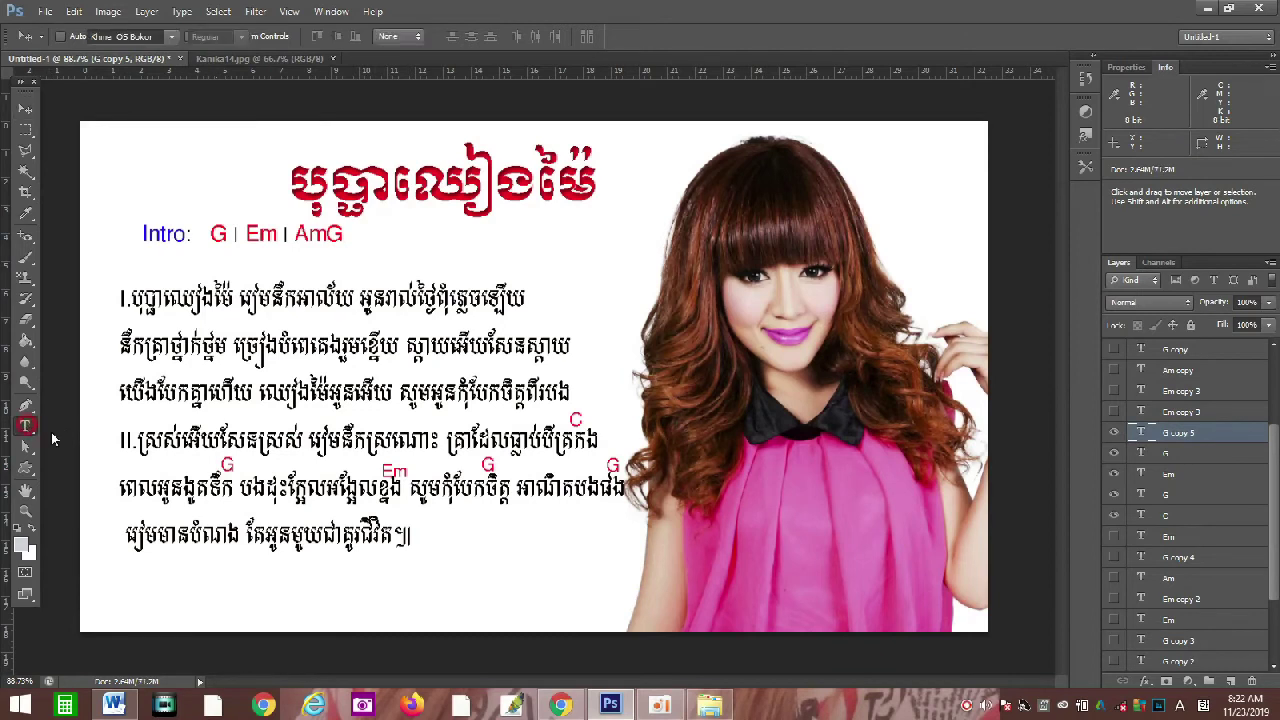
left_click(608, 474)
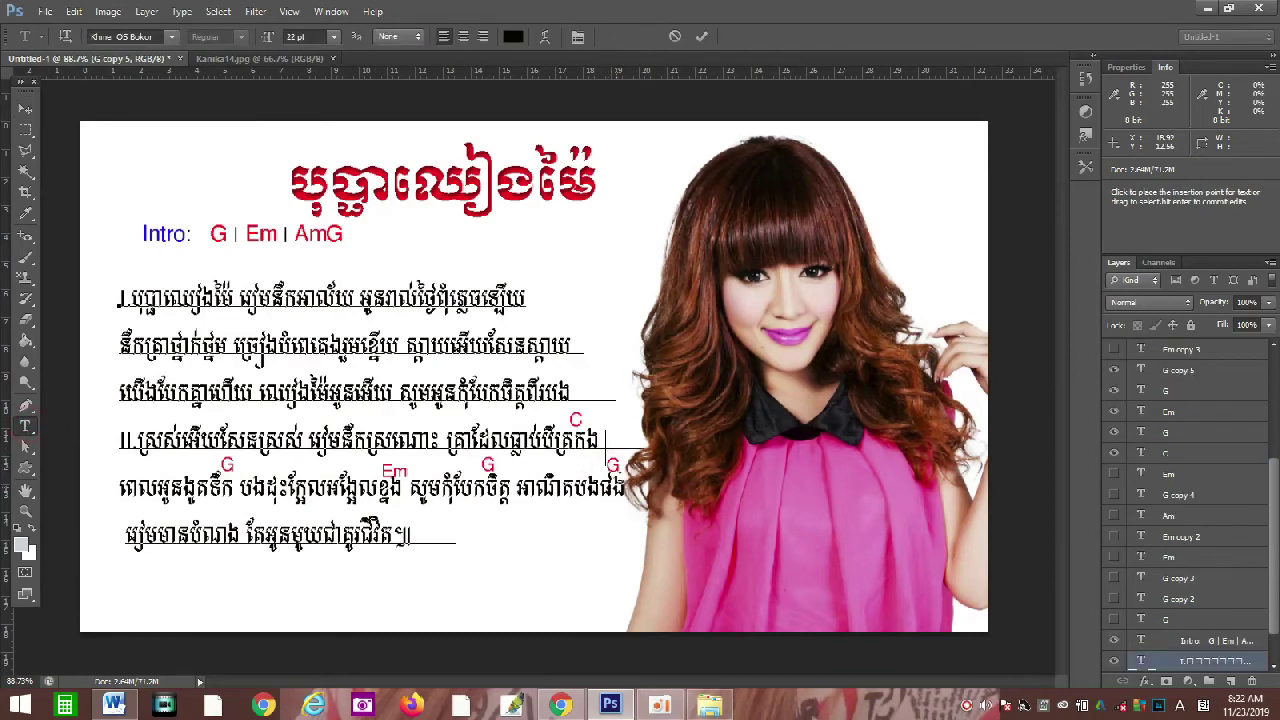
left_click(1203, 372)
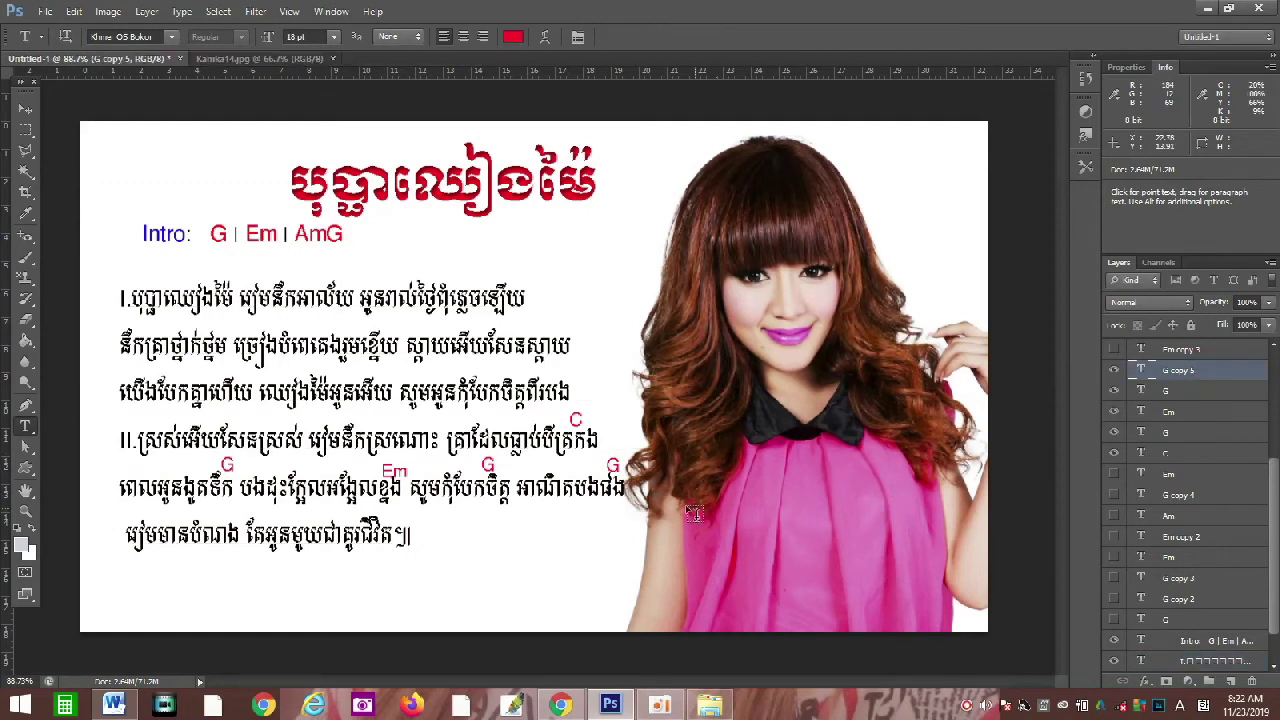
left_click(610, 468)
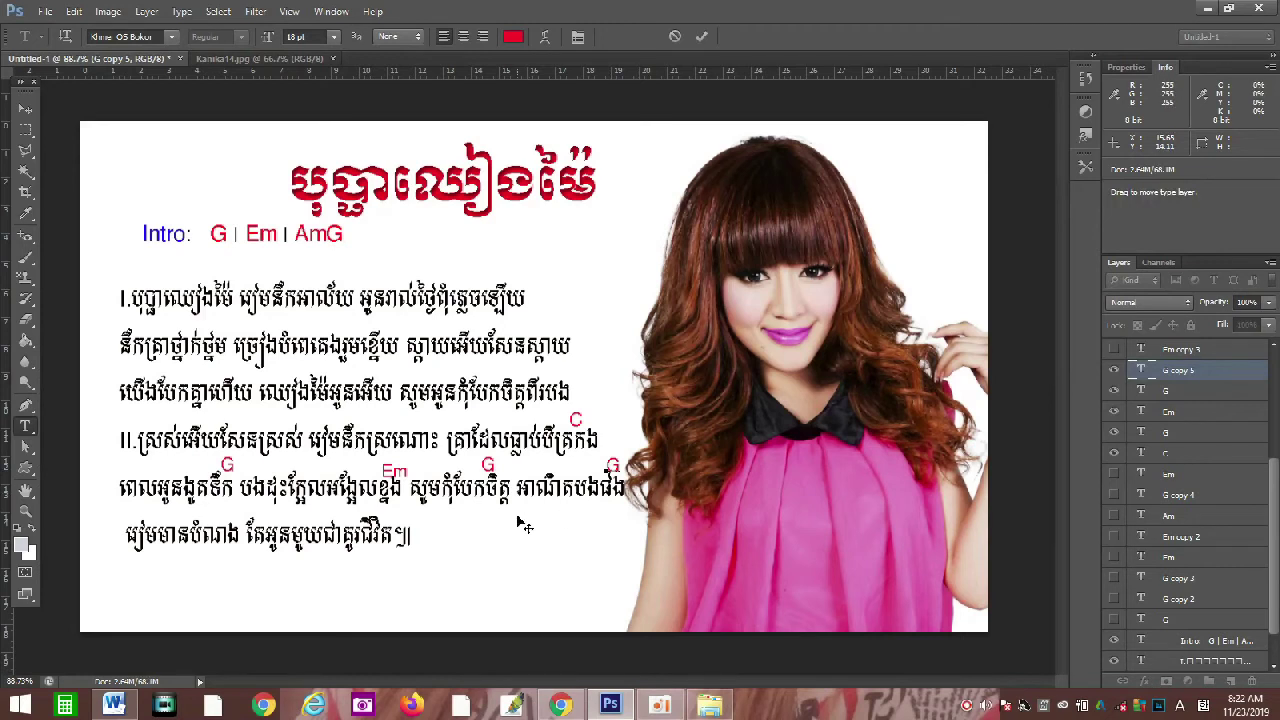
key("Delete")
type("Em")
- Align the top edges of the fifth lyric line's four chords, "G", "Em", "G" and "Em"
left_click(1176, 396, "shift")
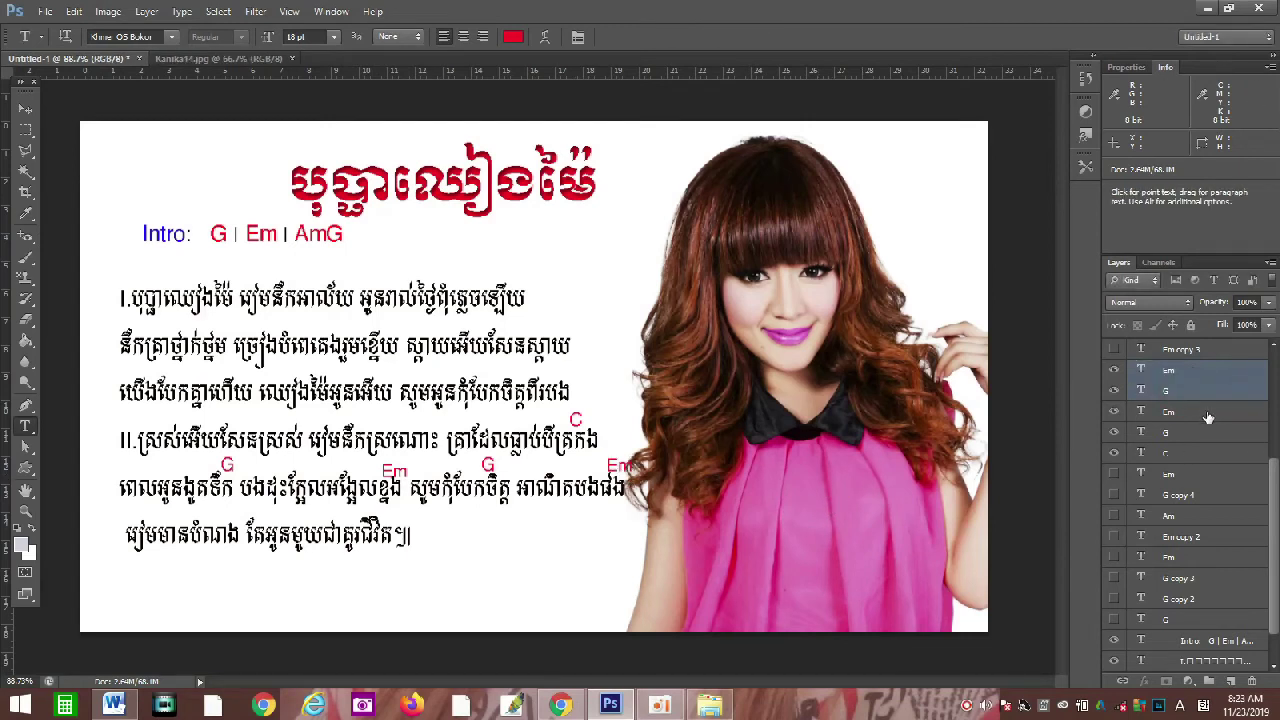
left_click(1207, 412, "shift")
left_click(1205, 432, "shift")
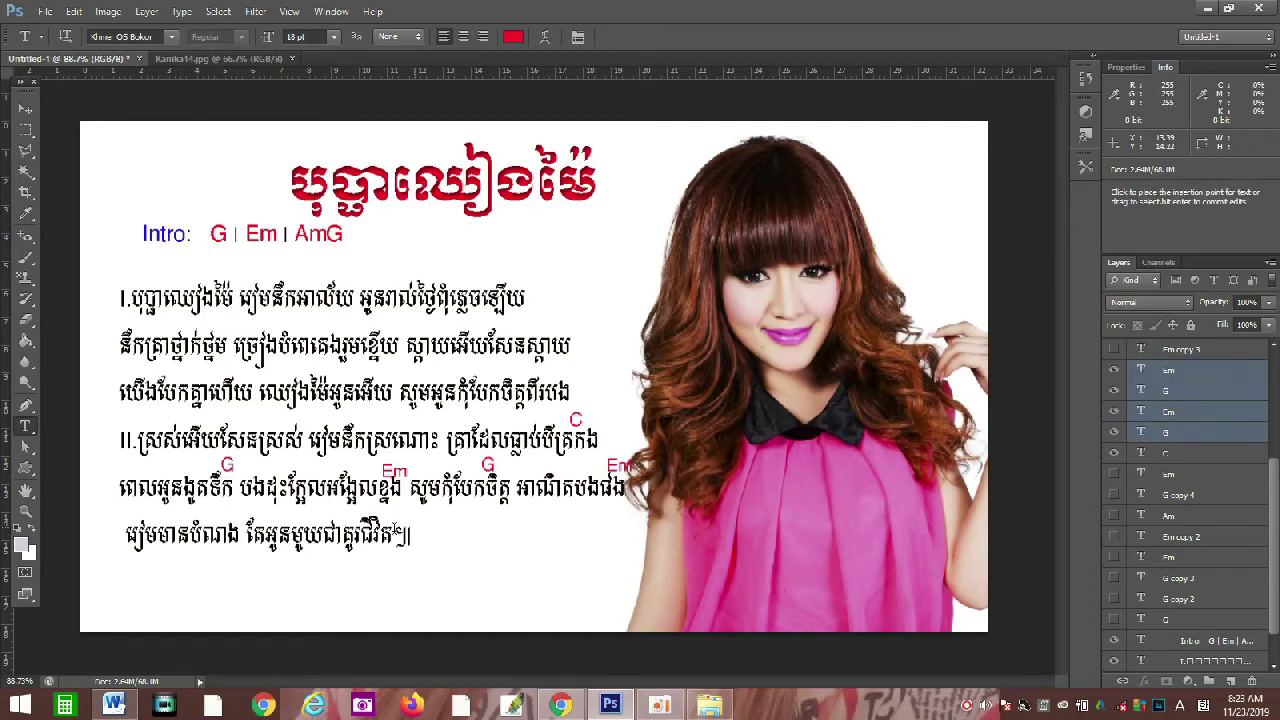
left_click(26, 108)
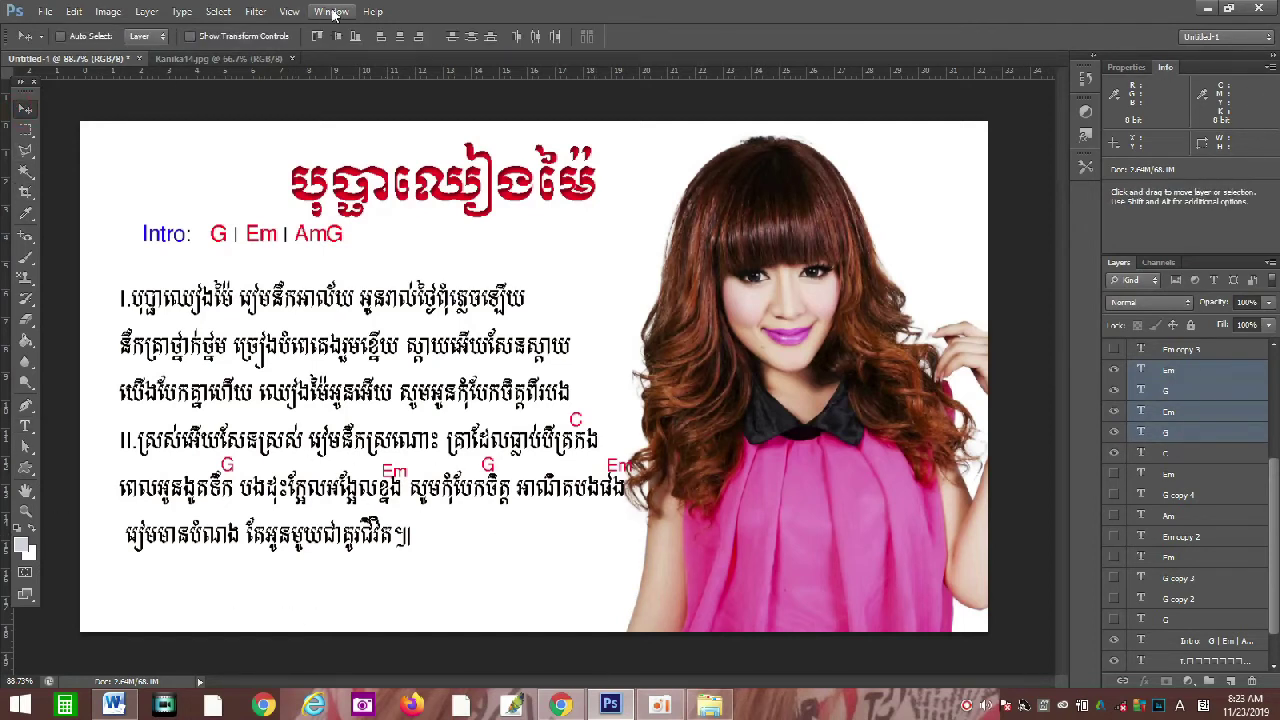
left_click(317, 36)
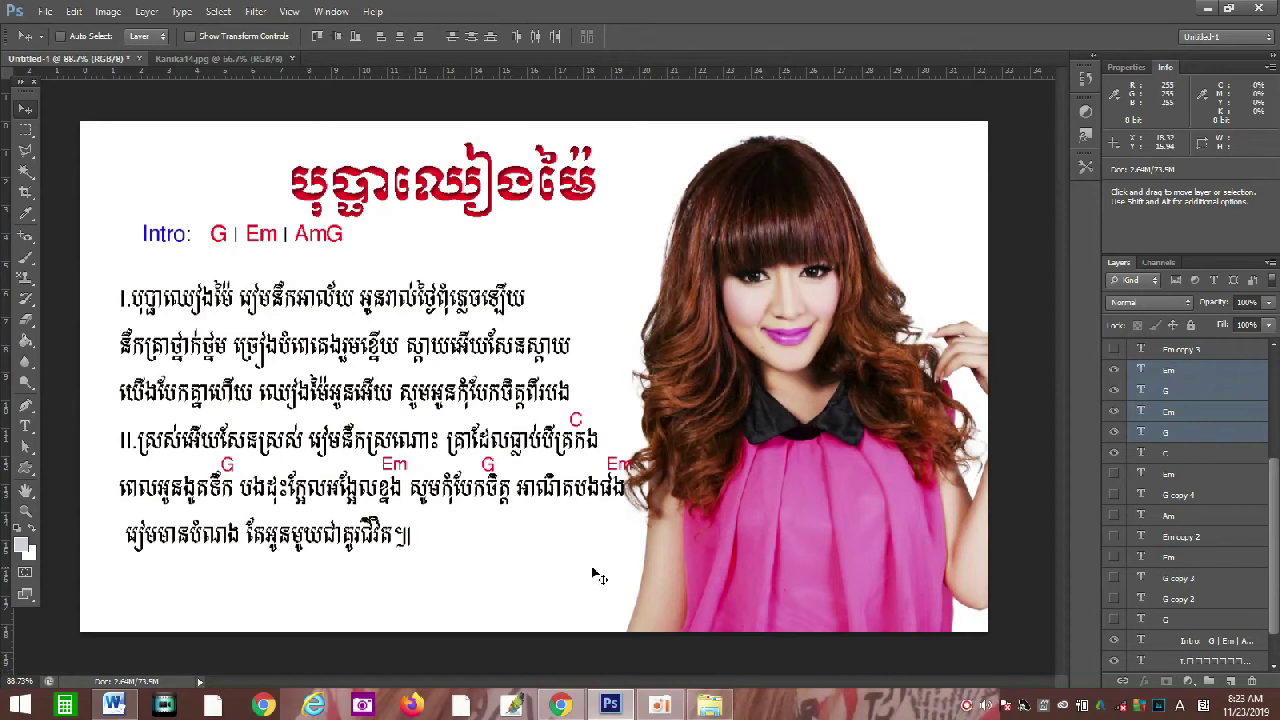
- Hide the fourth lyric line's "C" chord and the fifth line's first three chords, leaving its last "Em" shown
left_click(1116, 451)
left_click(1116, 432)
left_click(1166, 432)
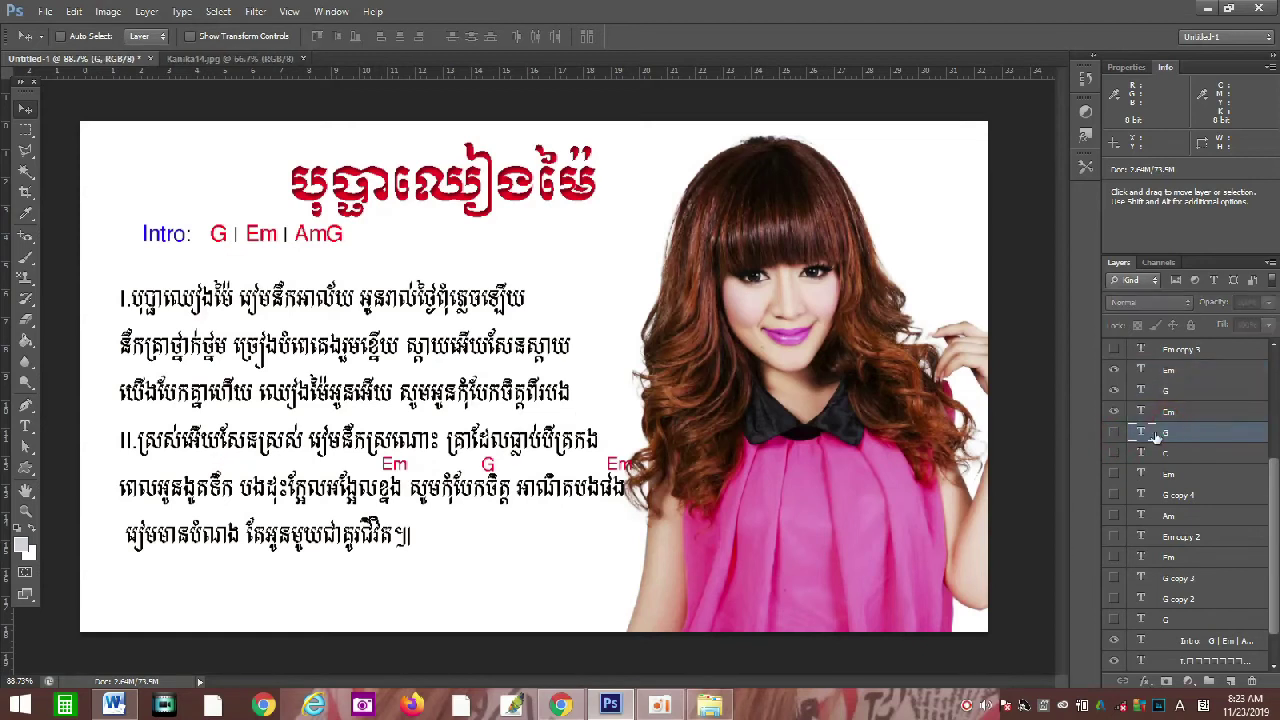
left_click(1116, 411)
left_click(1117, 391)
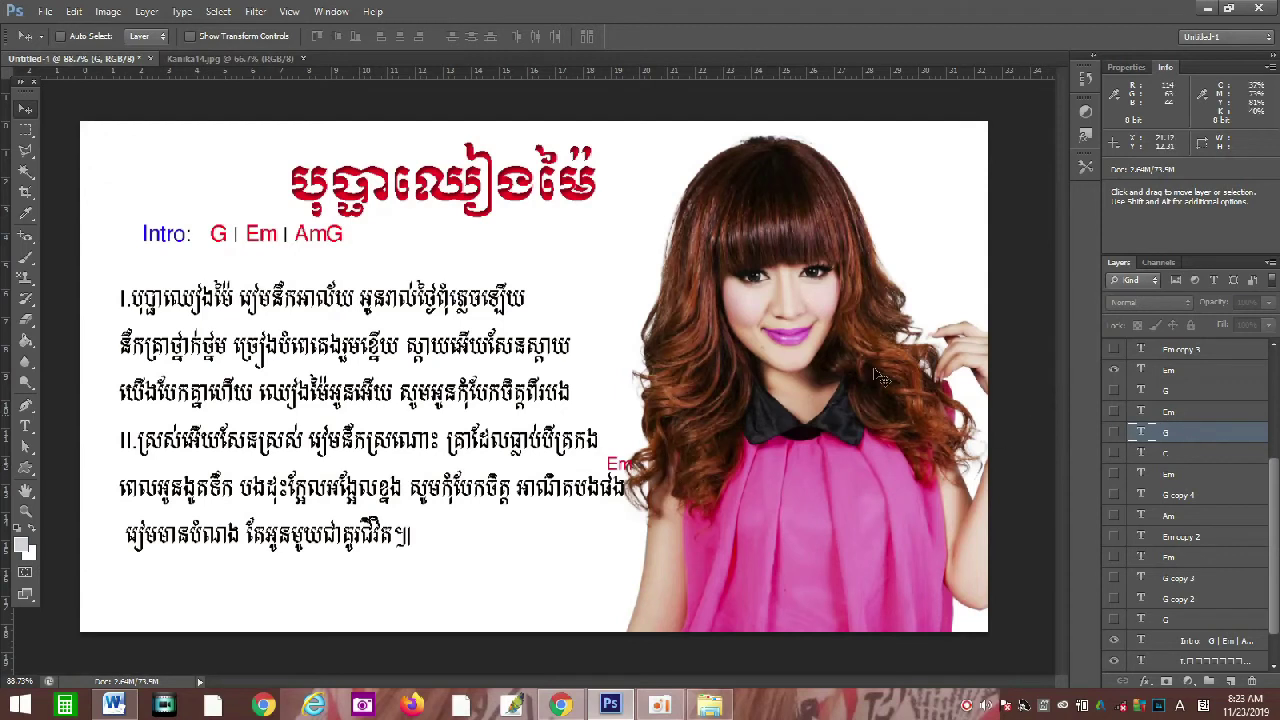
- Copy the fifth lyric line's last "Em" chord to above the end of the sixth lyric line's first phrase
left_click(1222, 372)
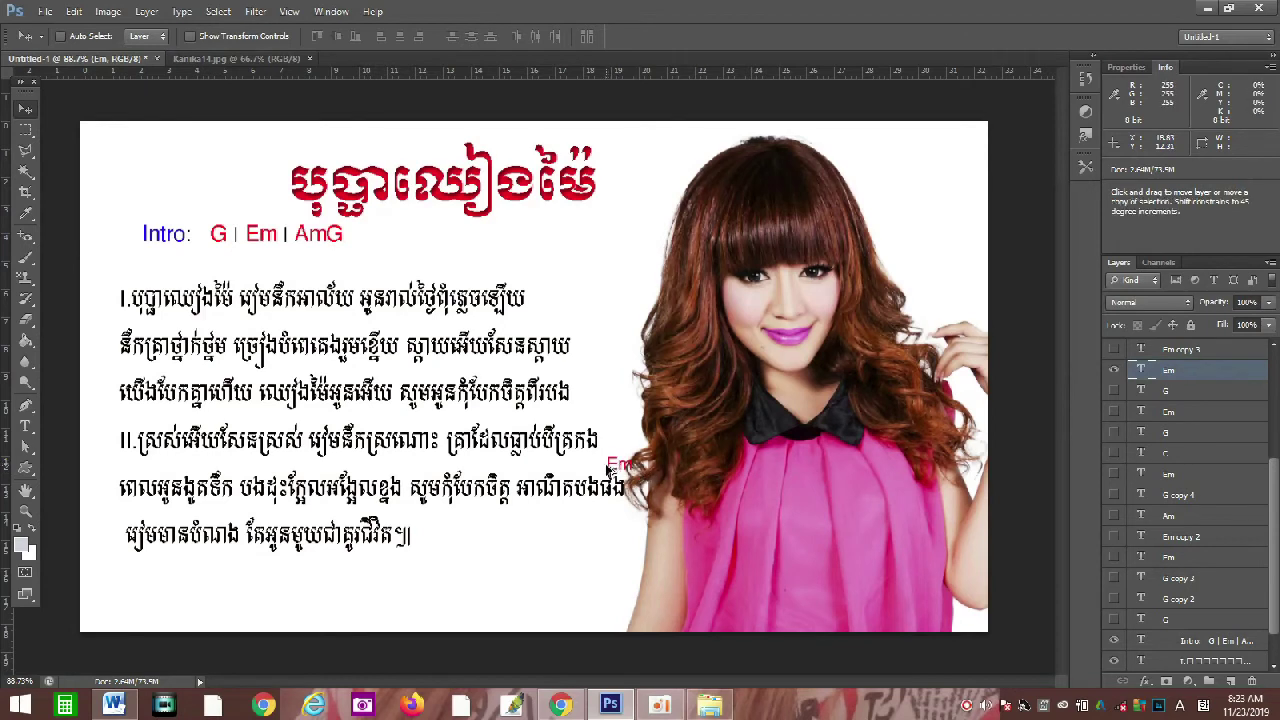
left_click_drag(612, 468, 224, 518)
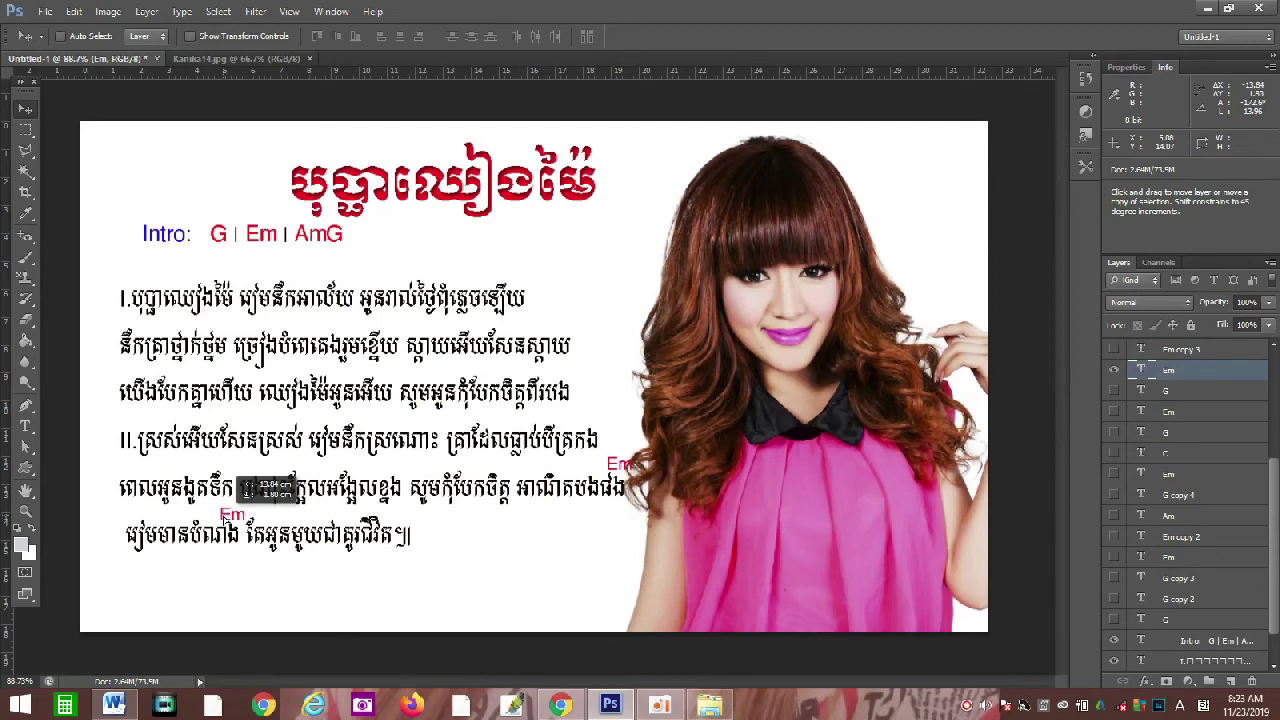
left_click_drag(224, 518, 218, 518)
left_click(288, 622)
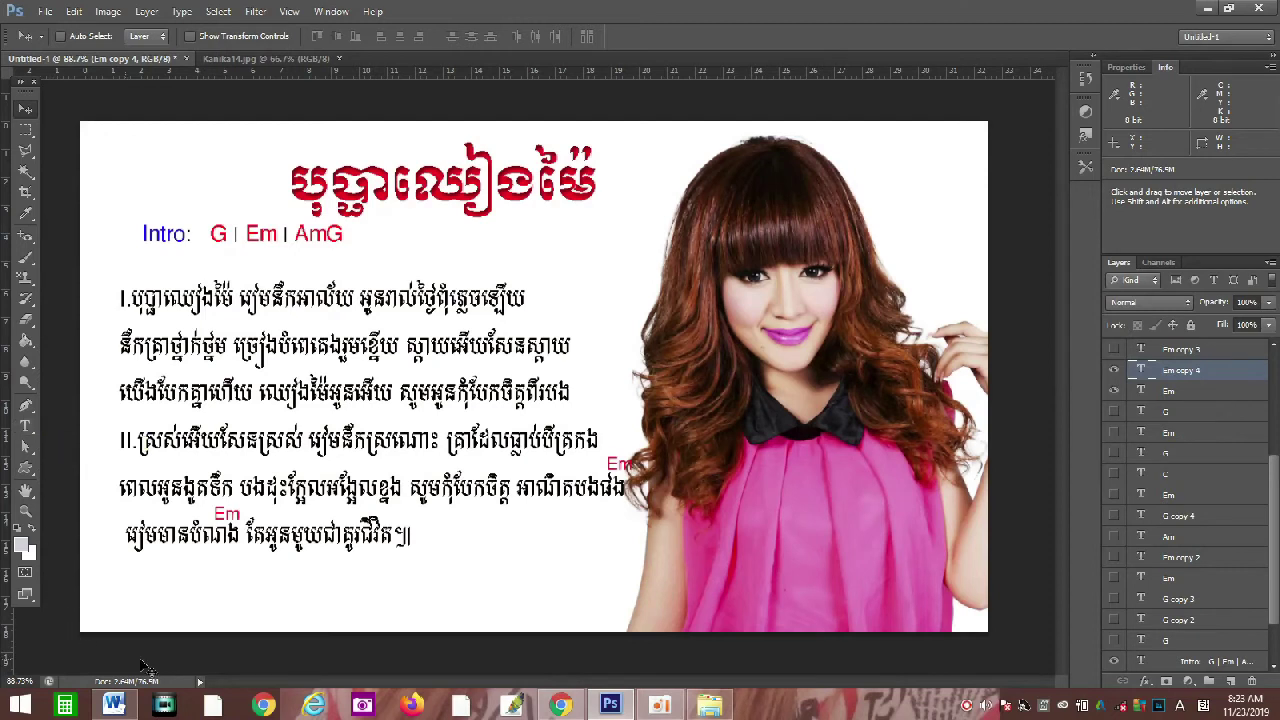
- Change the text of the copied "Em" chord above the sixth lyric line's first phrase to "Am"
left_click(27, 428)
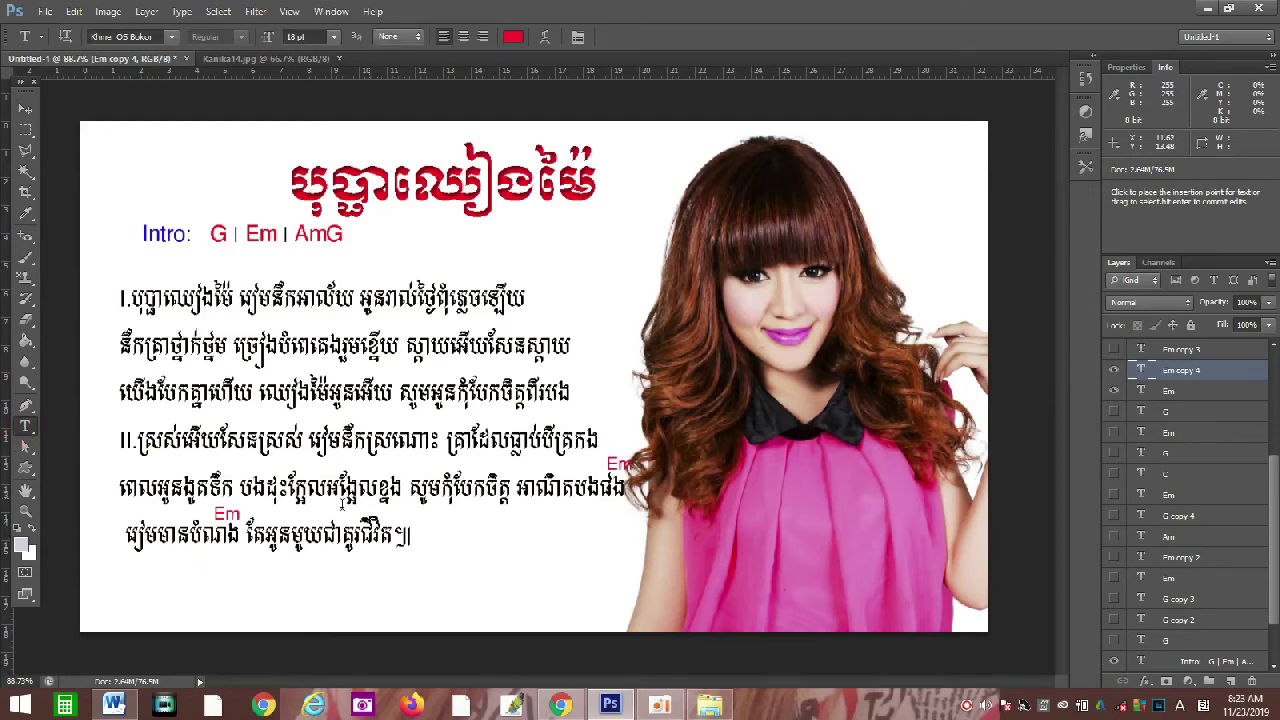
left_click(212, 514)
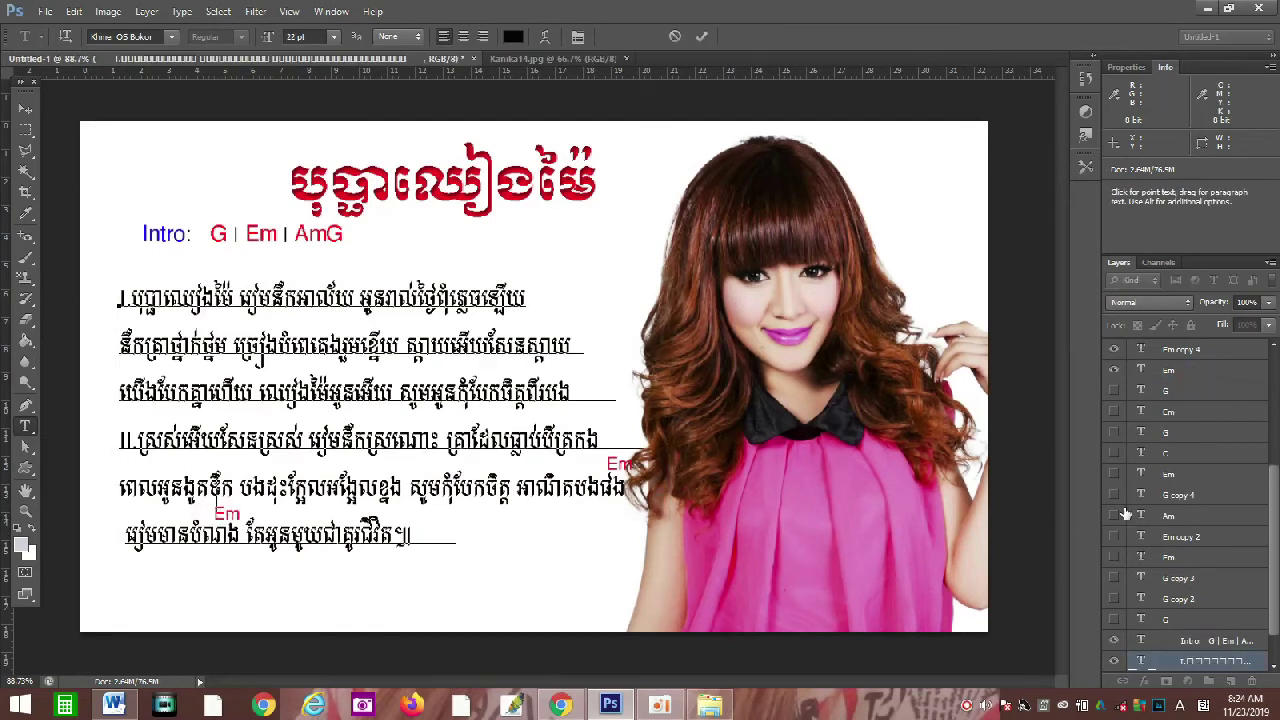
left_click(1221, 355)
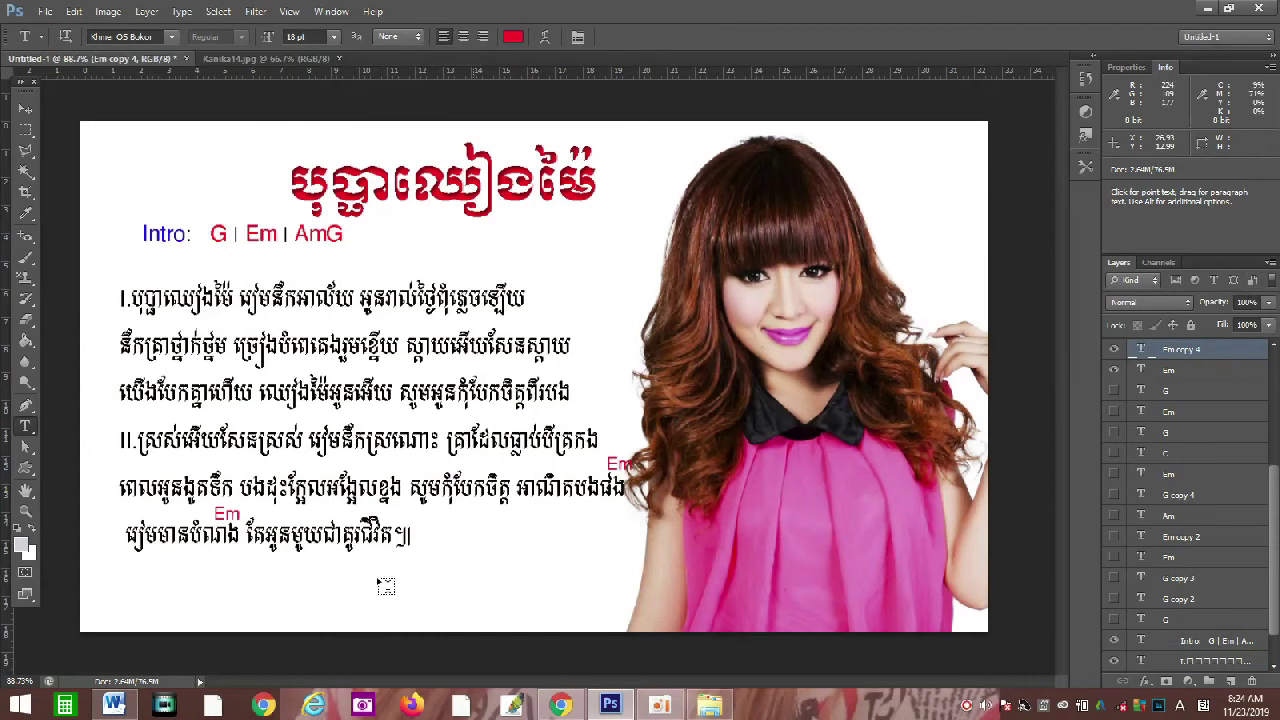
left_click(218, 514)
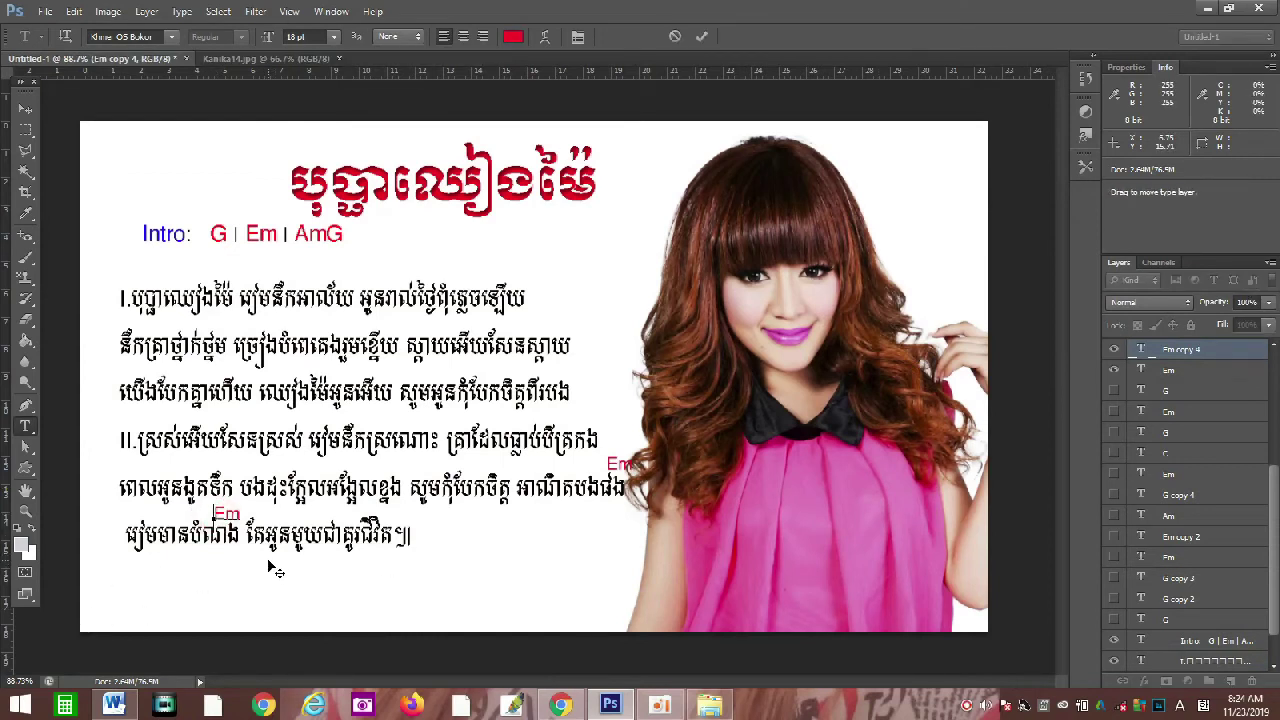
key("Delete")
key("ctrl+a")
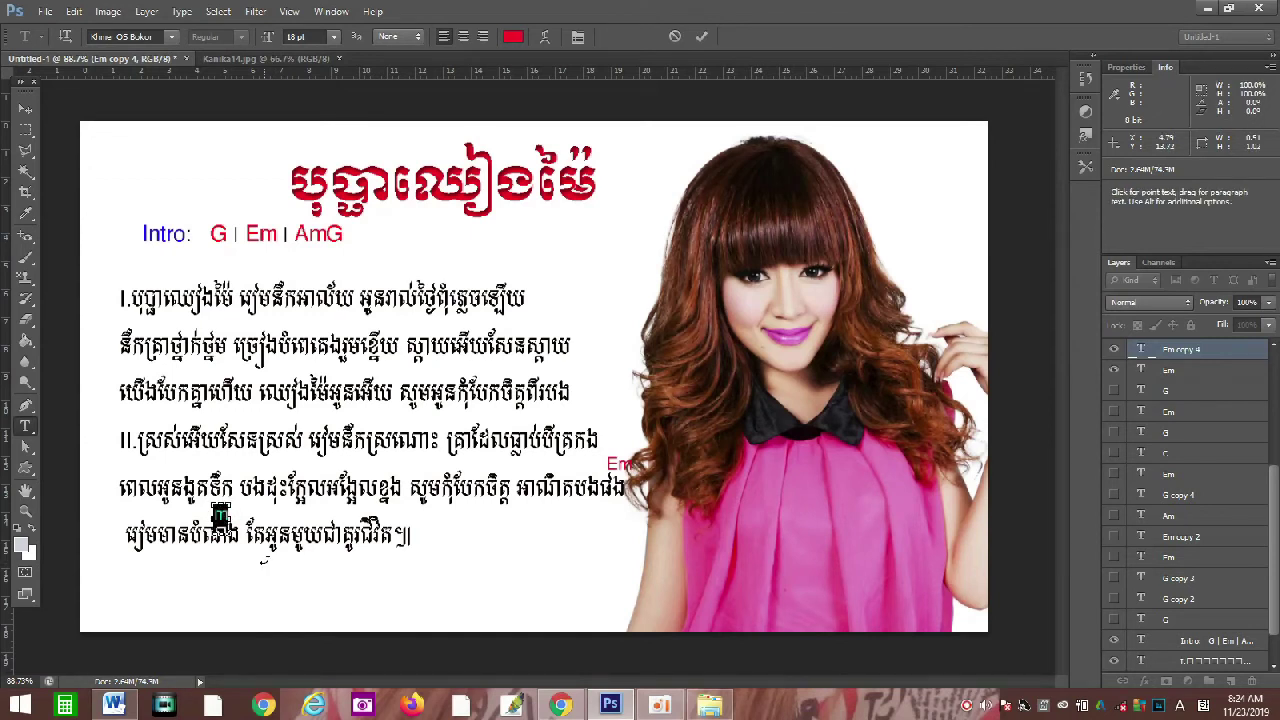
left_click(217, 520)
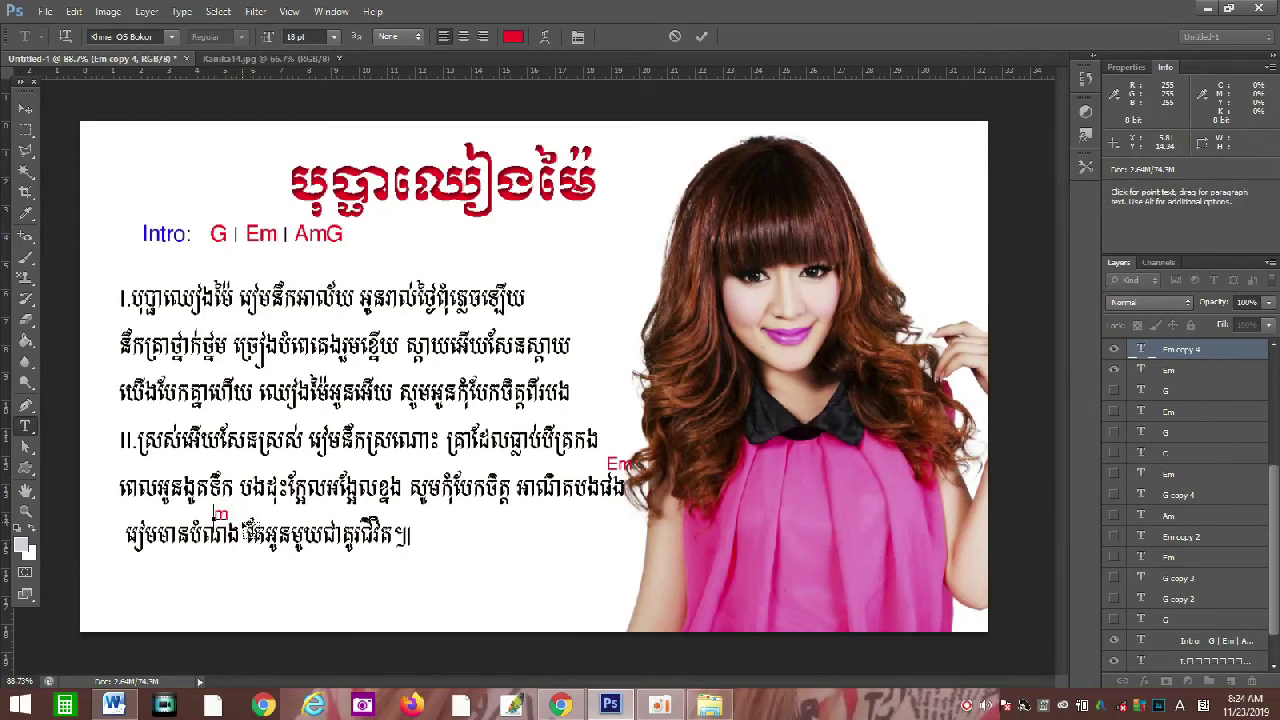
type("A")
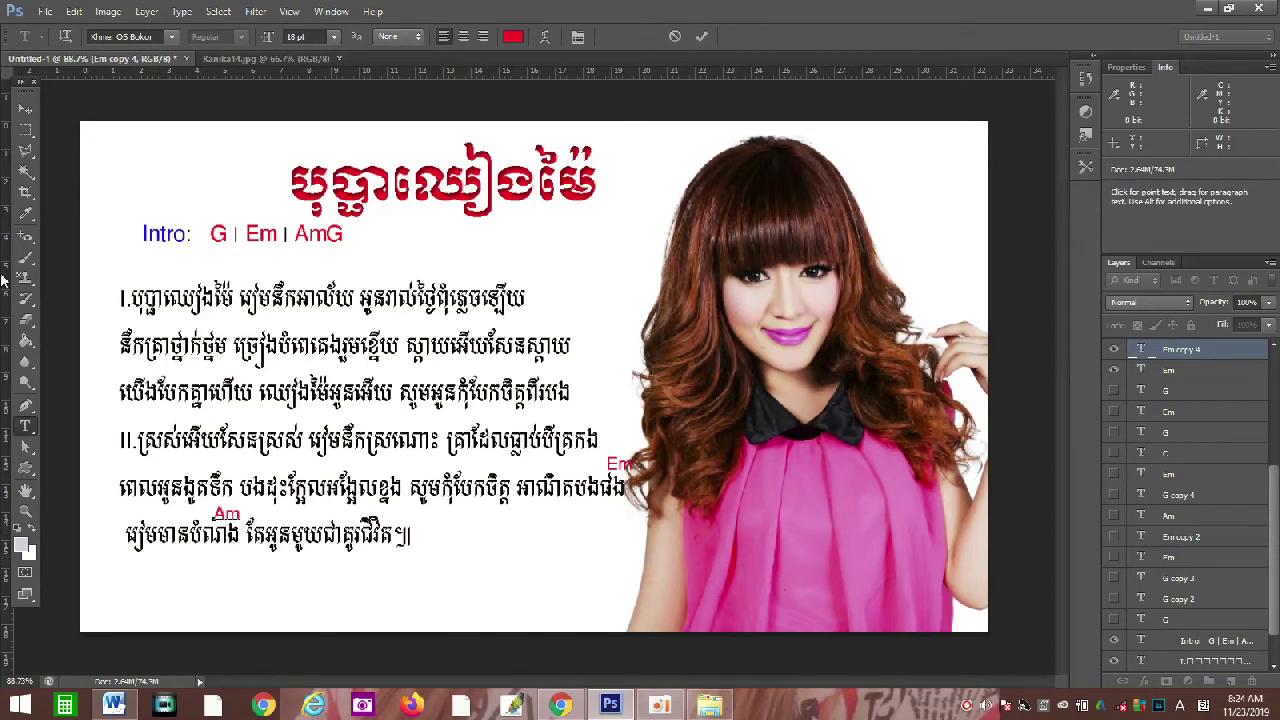
- Nudge the sixth lyric line's "Am" chord slightly left and up above the first phrase's end
left_click(25, 107)
key("Left")
key("Left")
key("Left")
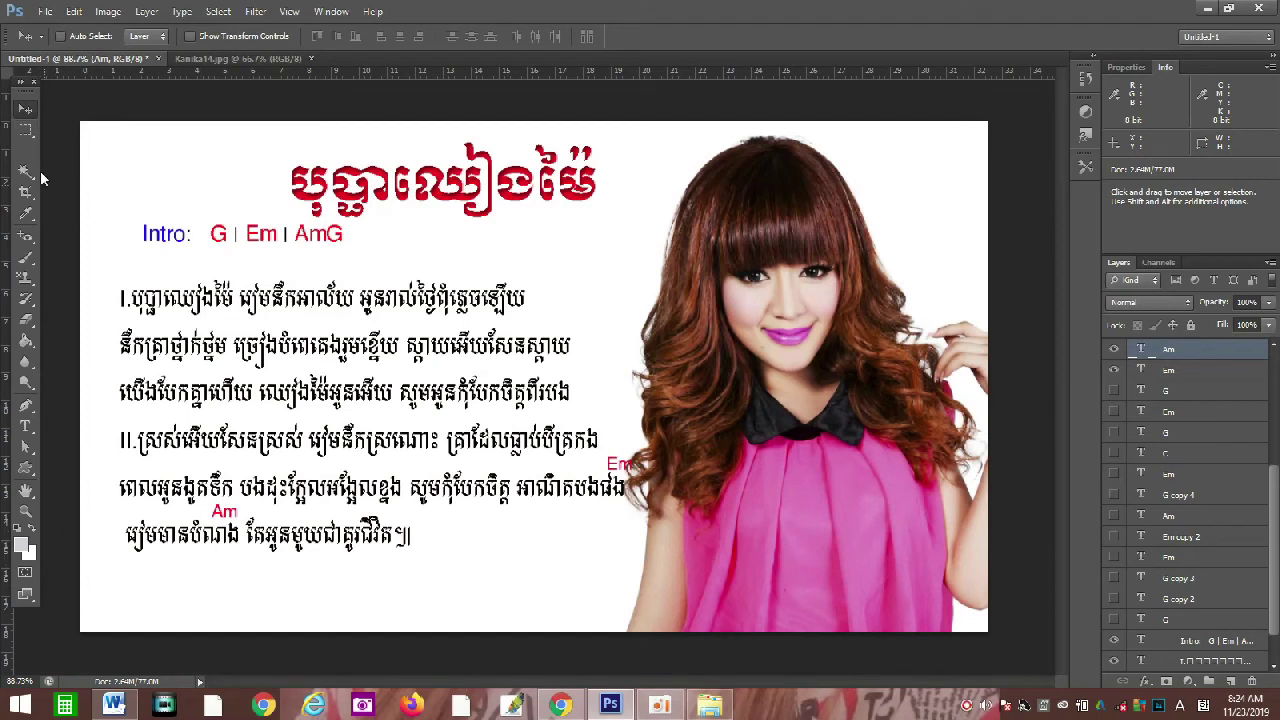
- Copy the sixth lyric line's "Am" chord to above the middle of the second phrase and change the copy's text to "Em"
left_click(222, 509)
left_click_drag(250, 515, 309, 518)
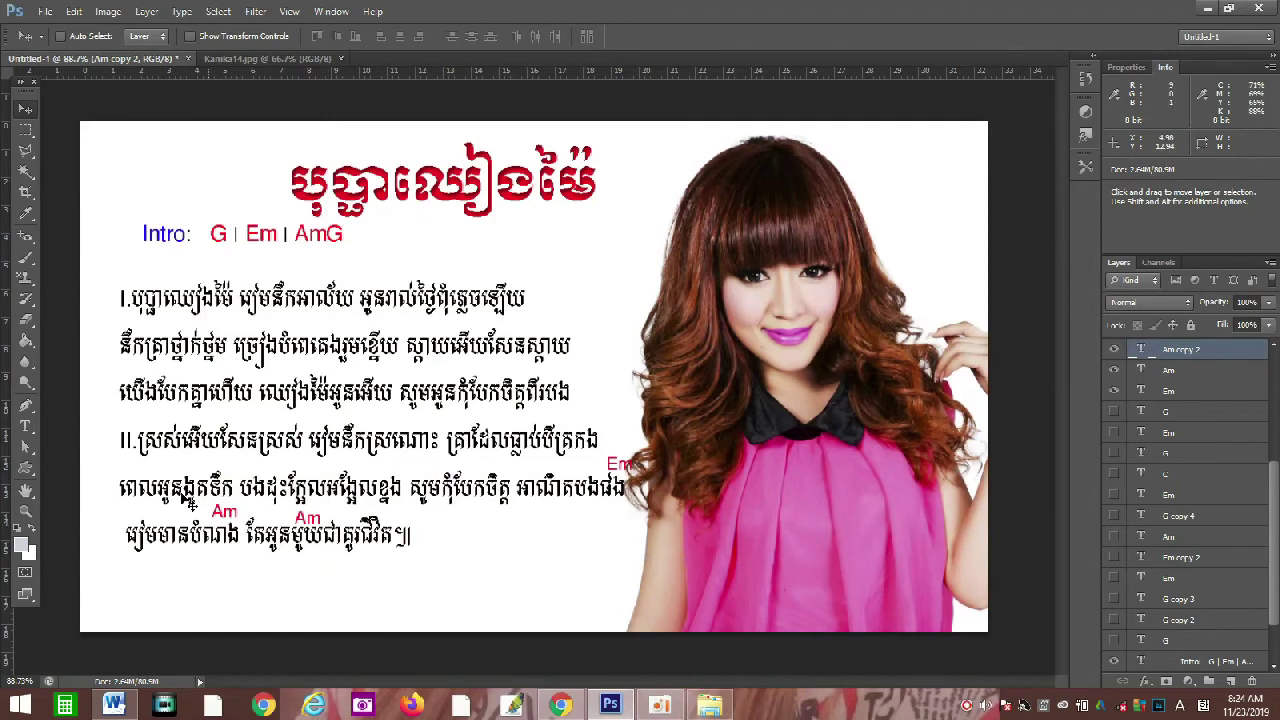
left_click(25, 425)
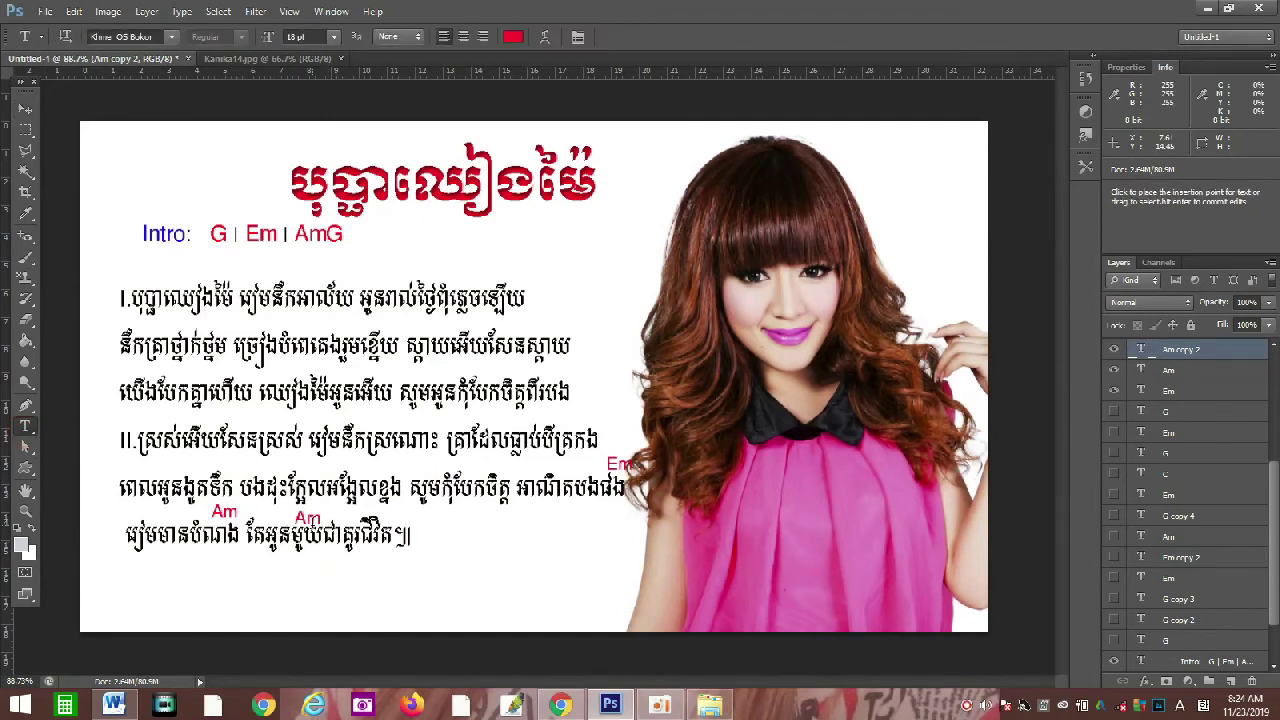
left_click(302, 515)
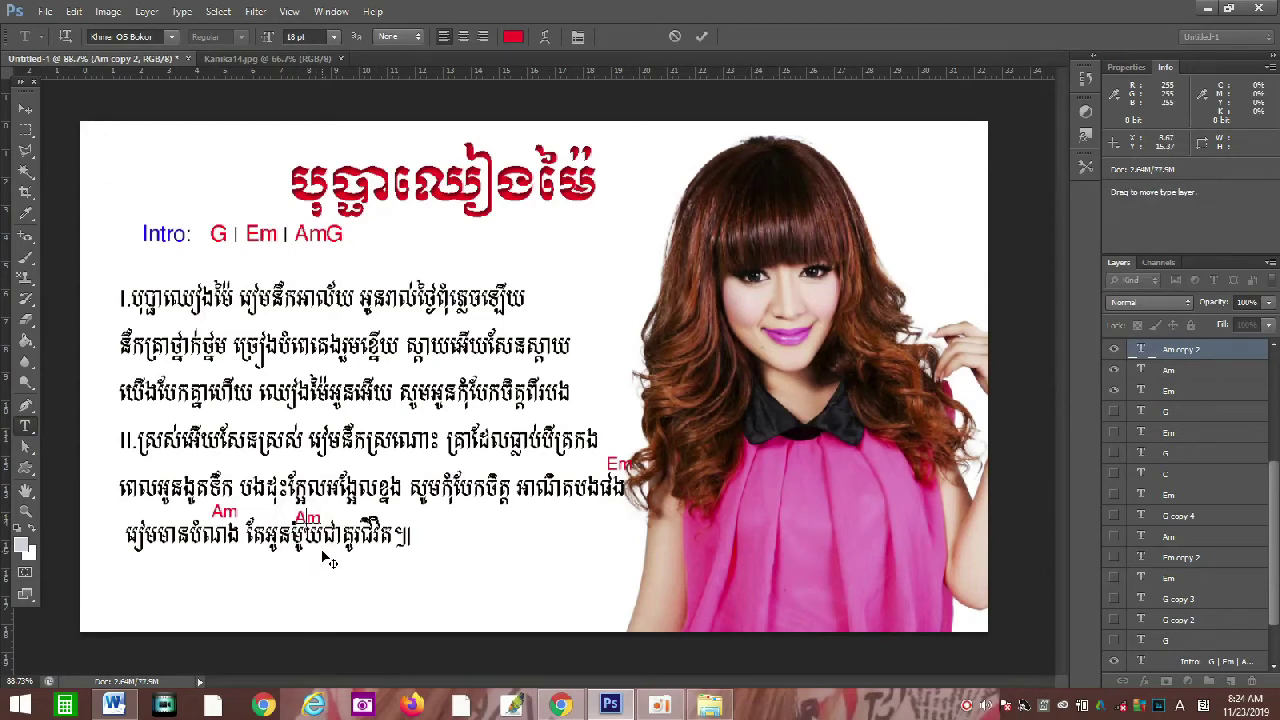
key("Delete")
type("E")
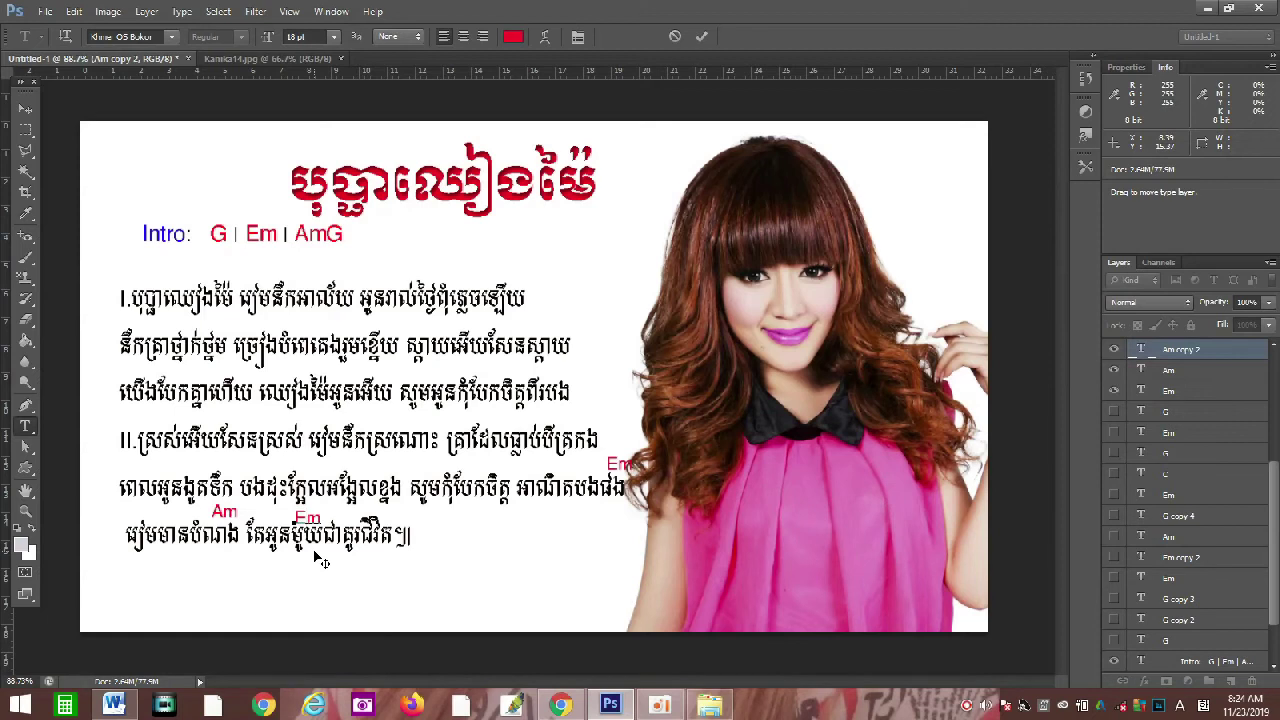
- Copy the sixth lyric line's "Em" chord to above the line's end and change the copy's text to "G"
left_click(28, 116)
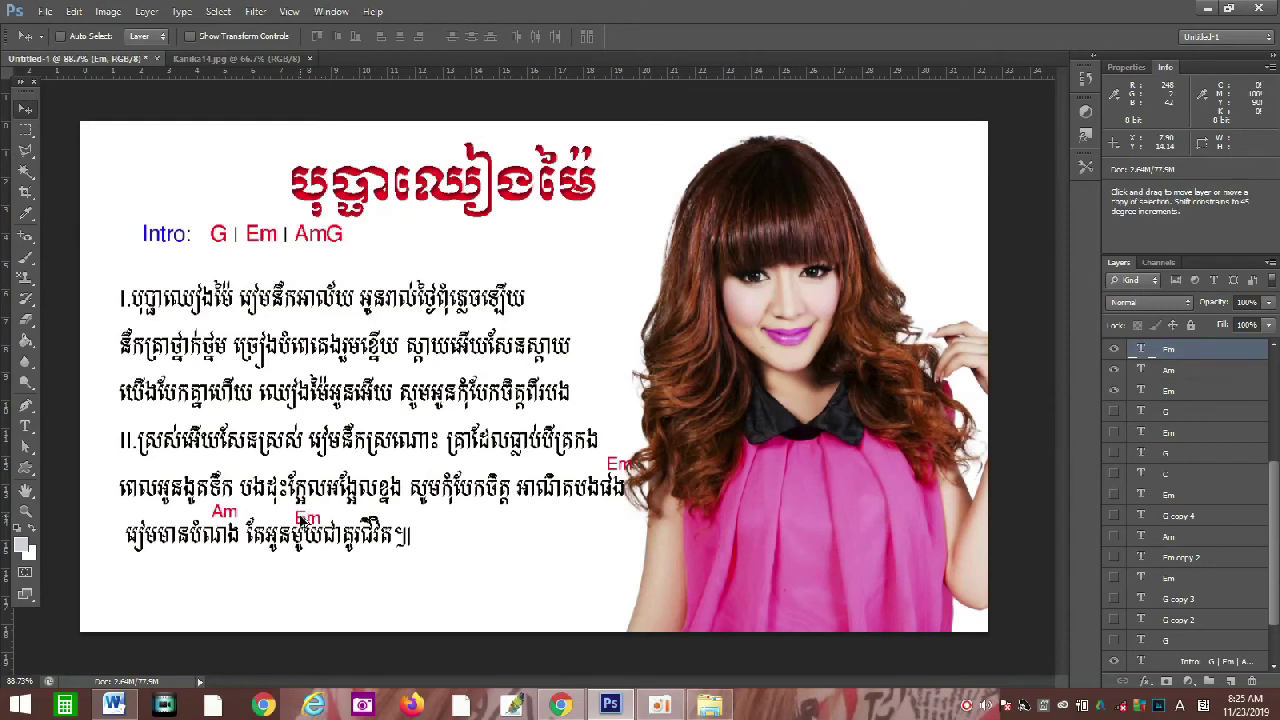
left_click_drag(300, 520, 386, 521)
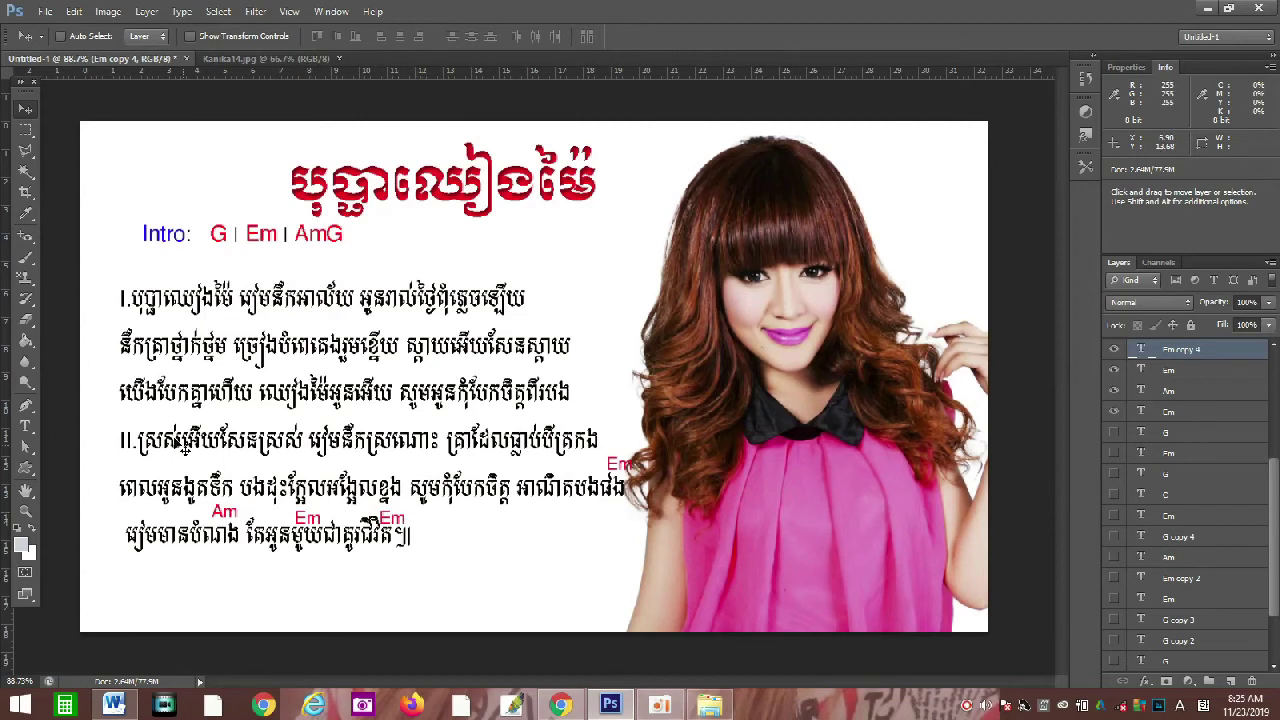
left_click(25, 425)
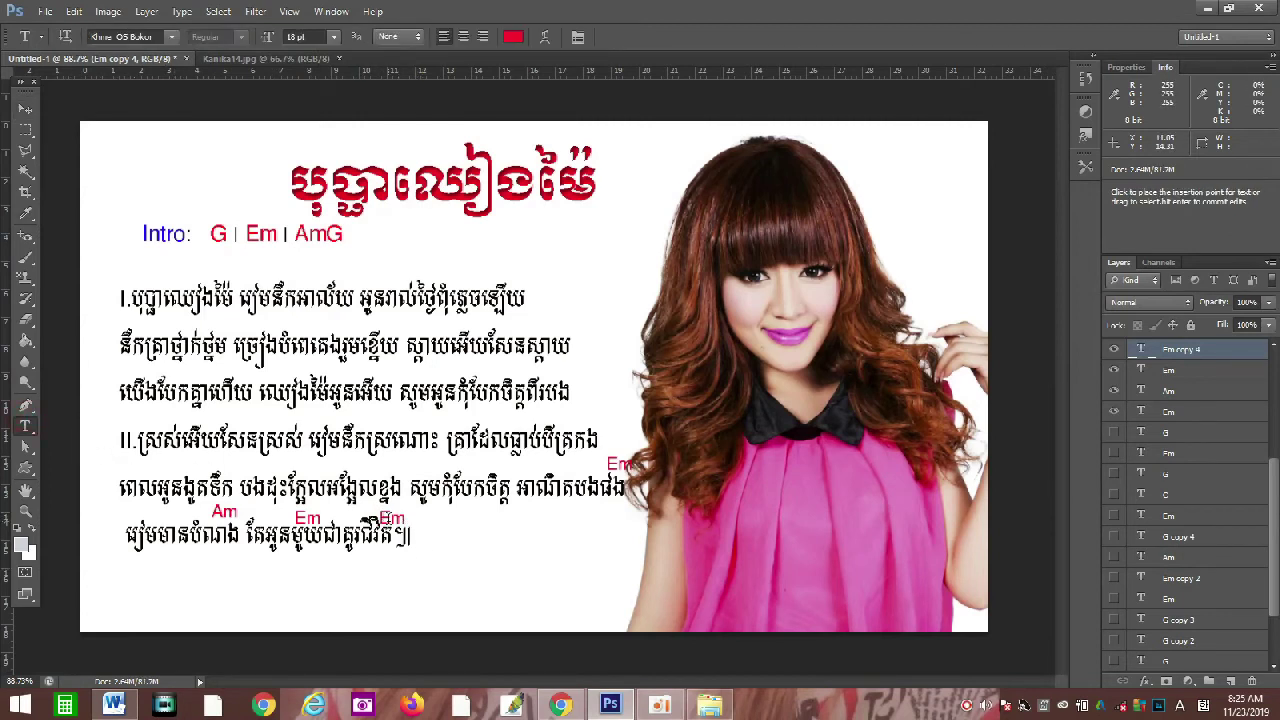
left_click(383, 520)
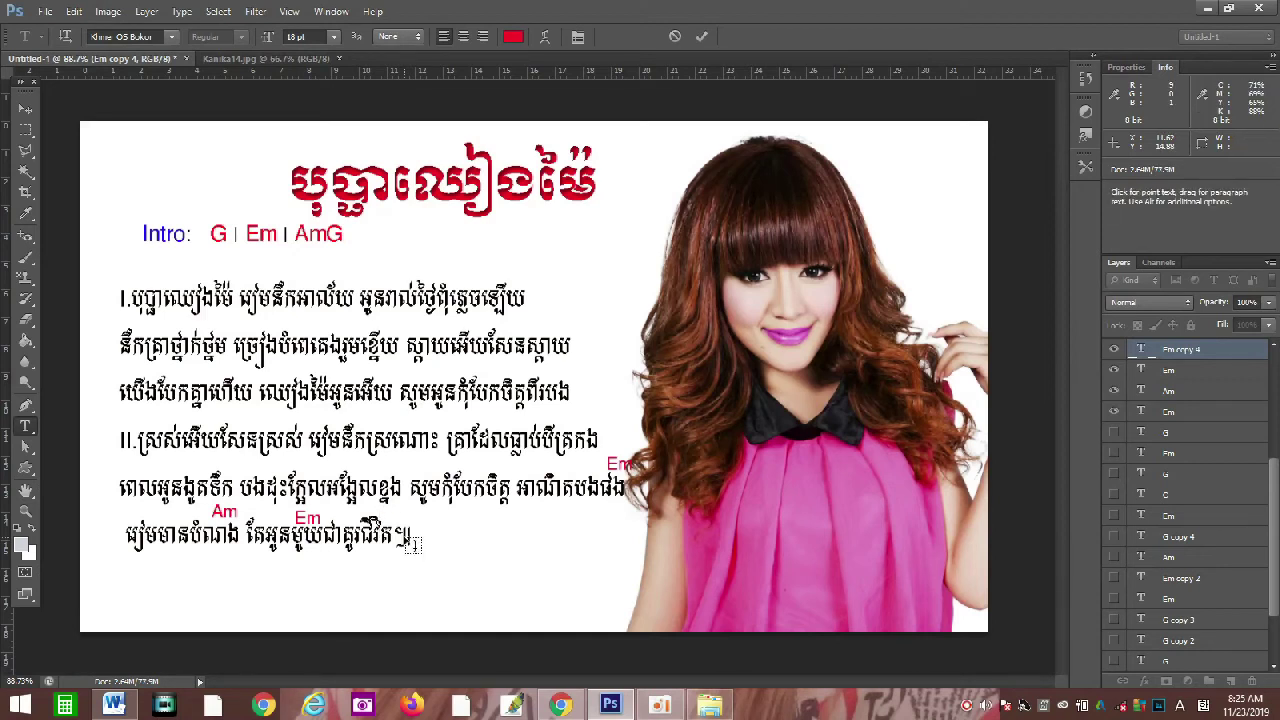
type("G")
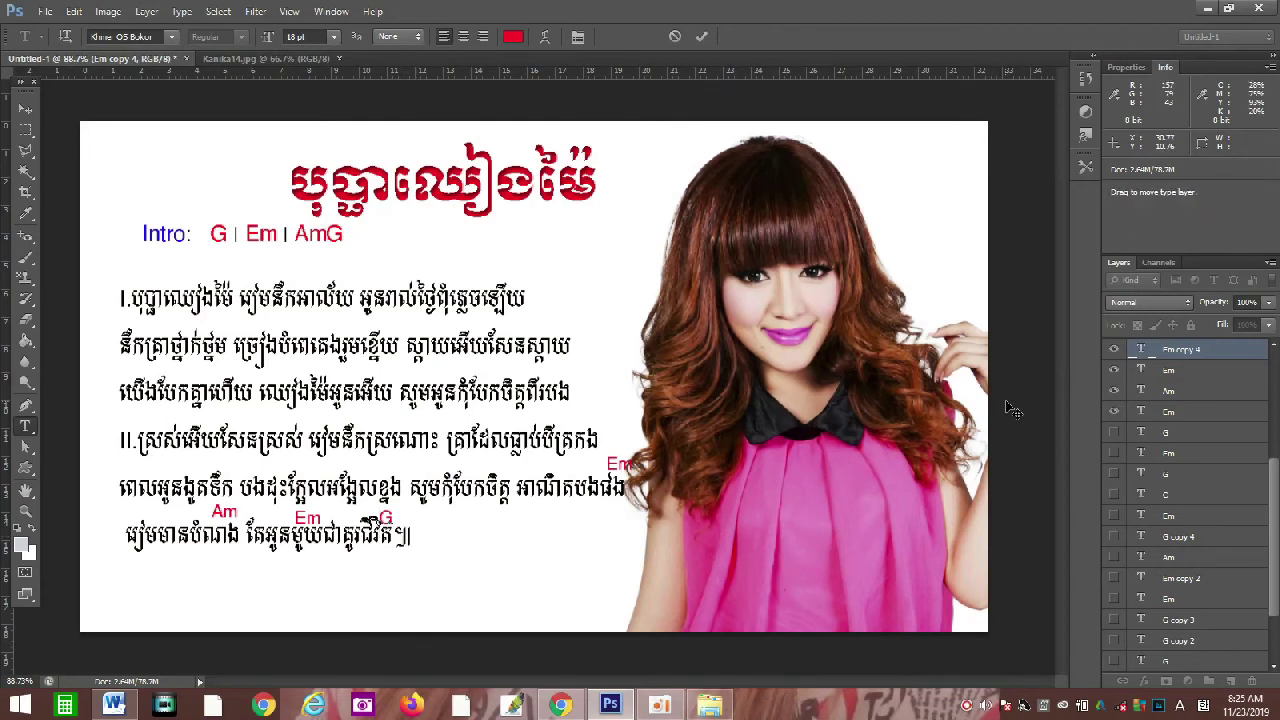
- Align the top edges of the sixth lyric line's "Am", "Em" and "G" chords and nudge them slightly down
left_click(1198, 391, "shift")
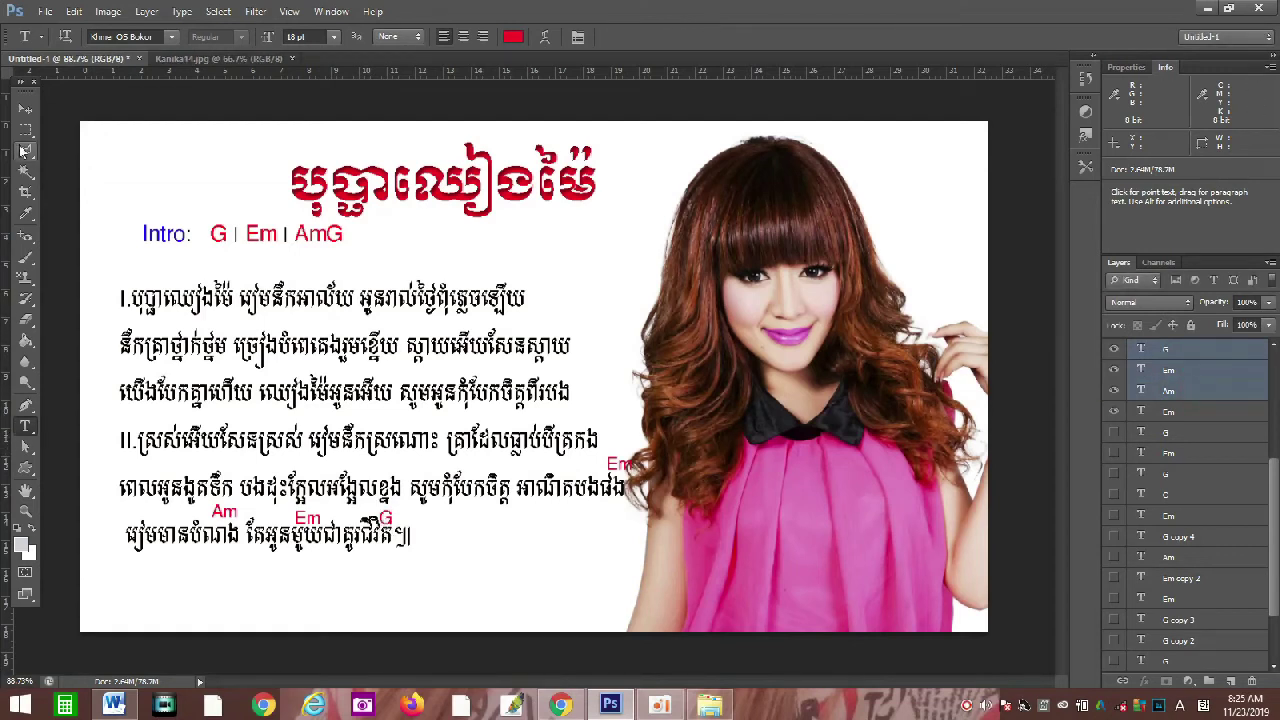
left_click(25, 110)
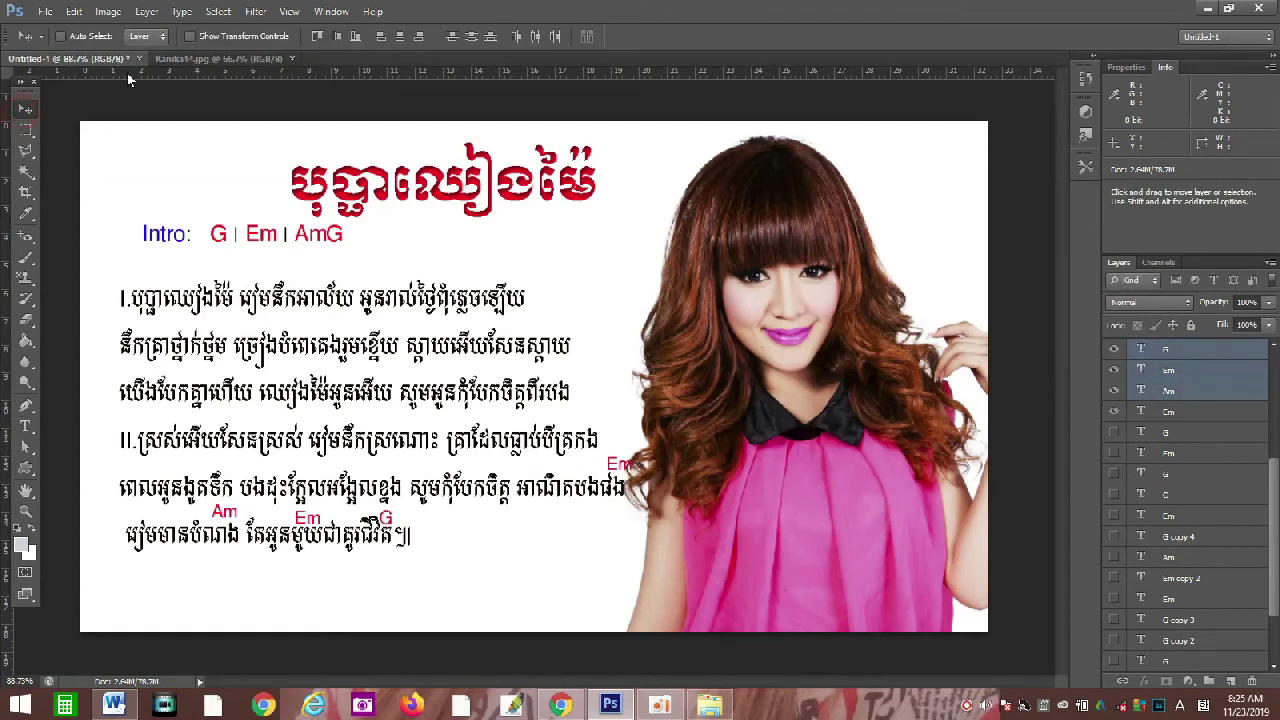
left_click(317, 36)
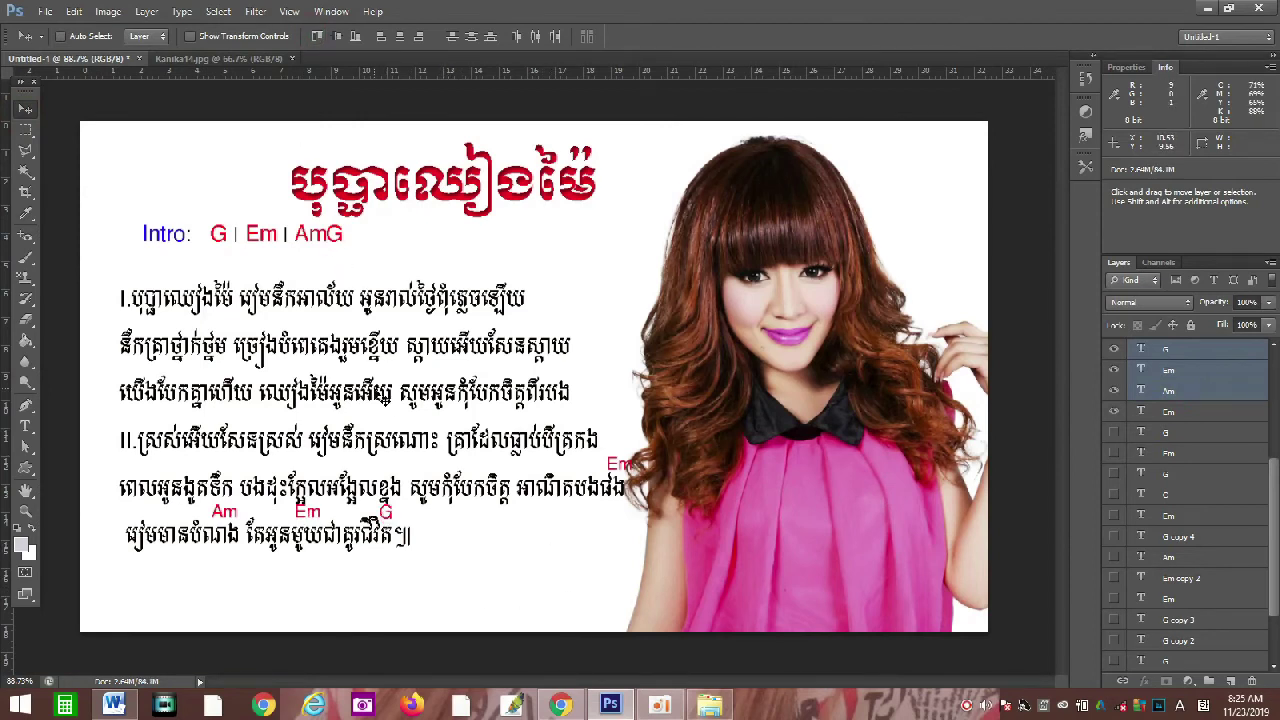
key("Down")
key("Down")
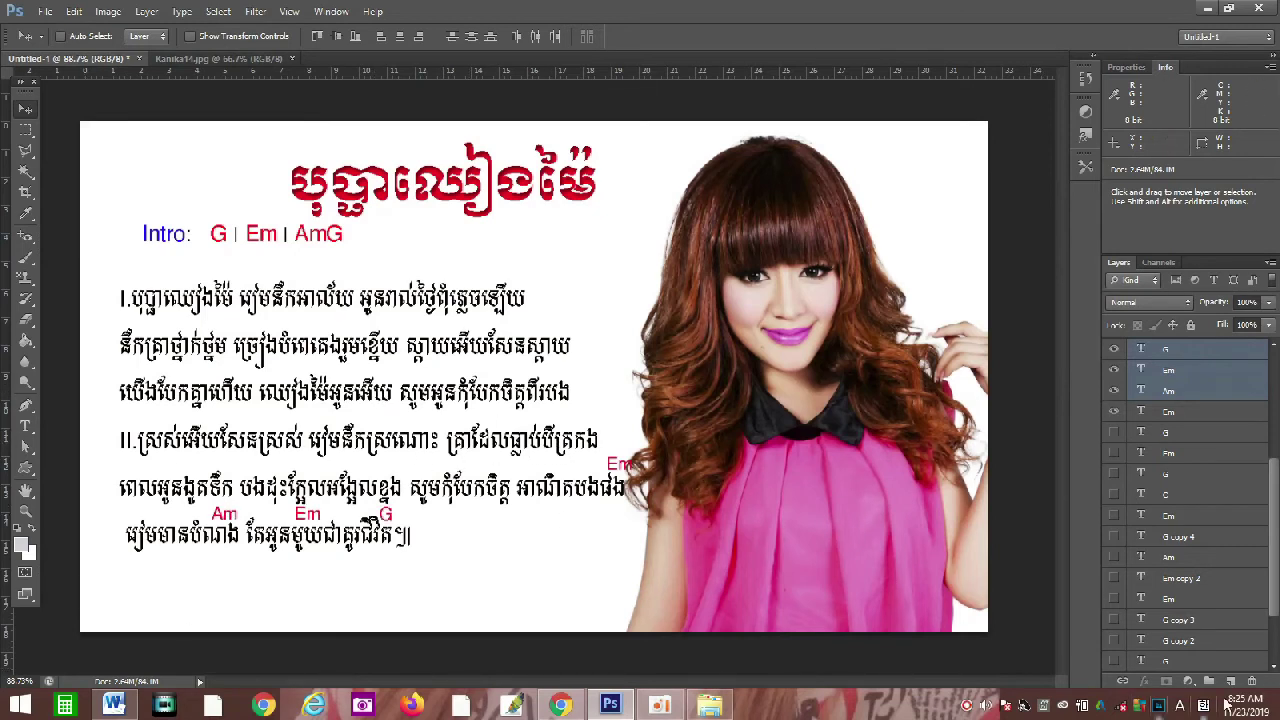
- Show the hidden C, Em copy, Em, G copy and both Em copy 3 chord layers, keeping C copy and Am copy hidden
left_click_drag(1278, 551, 1276, 398)
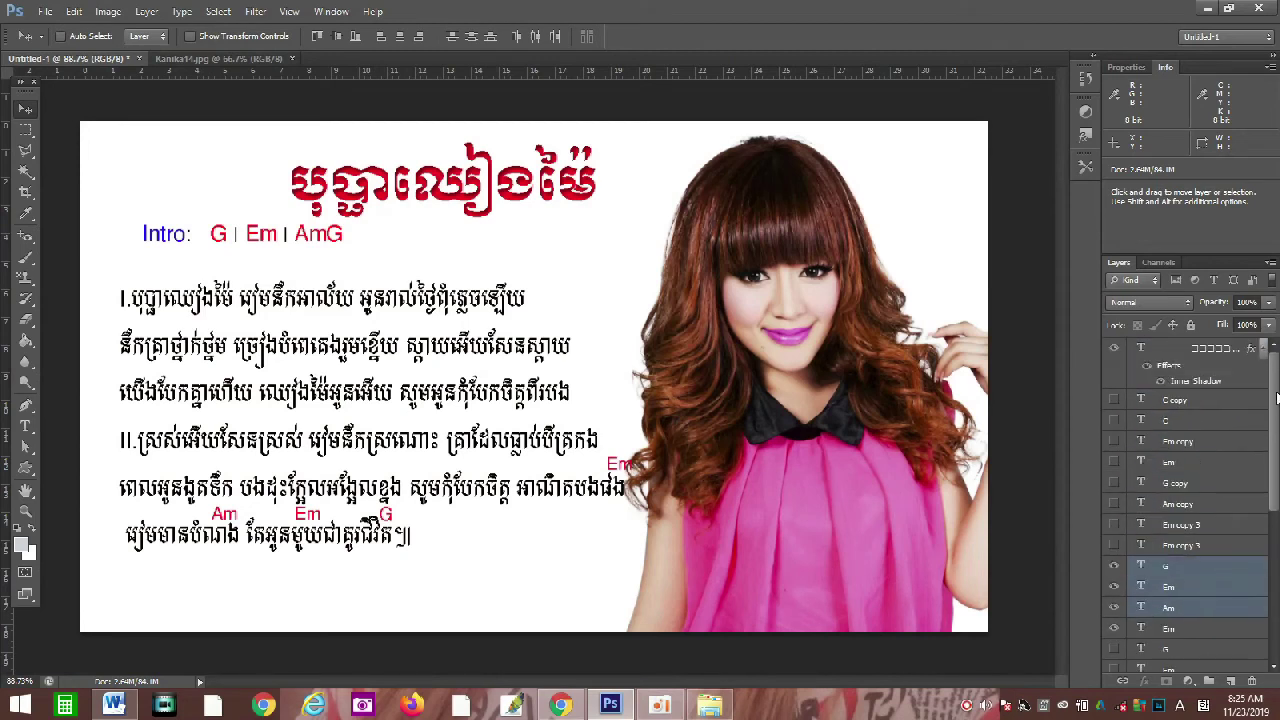
left_click(1114, 399)
left_click(1114, 420)
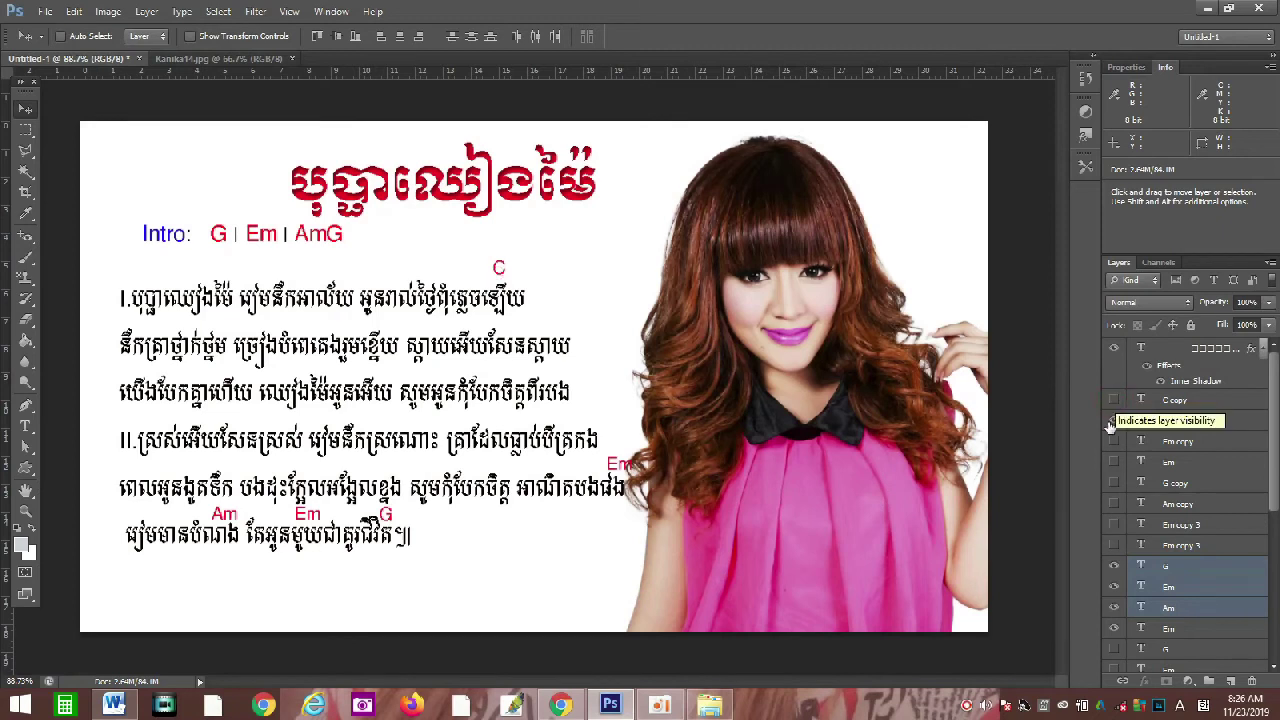
left_click(1113, 442)
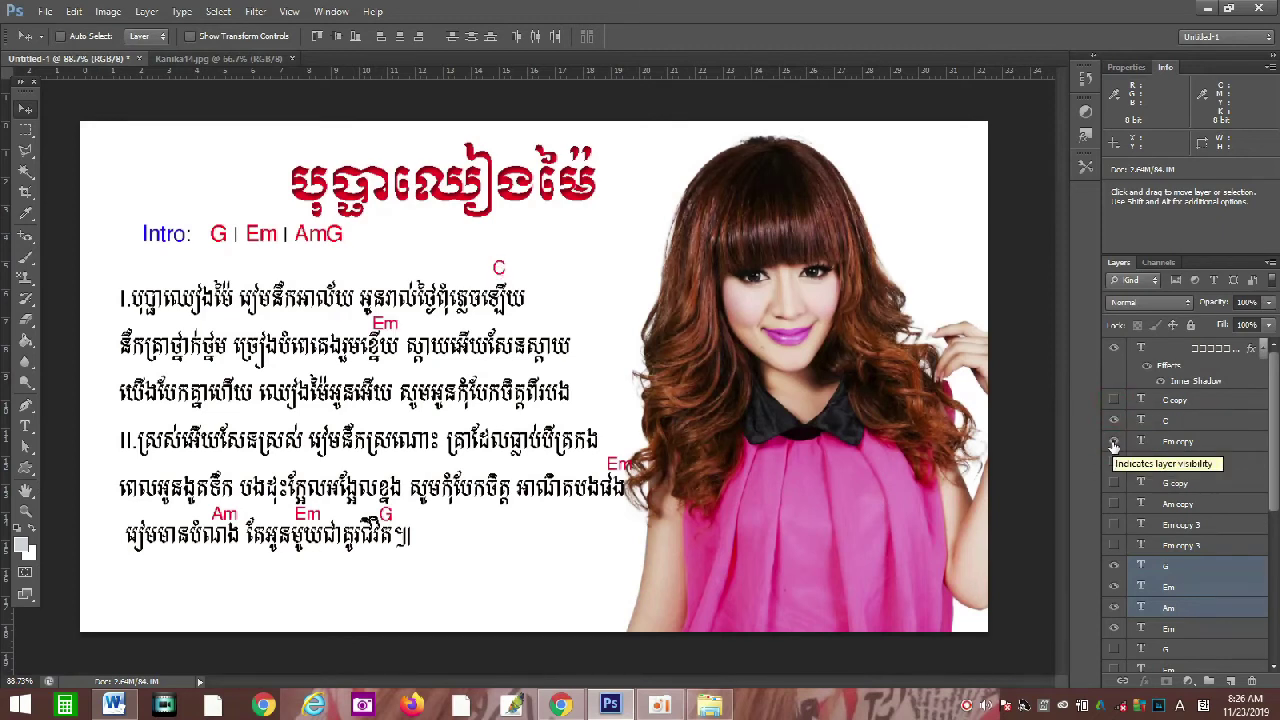
left_click(1114, 463)
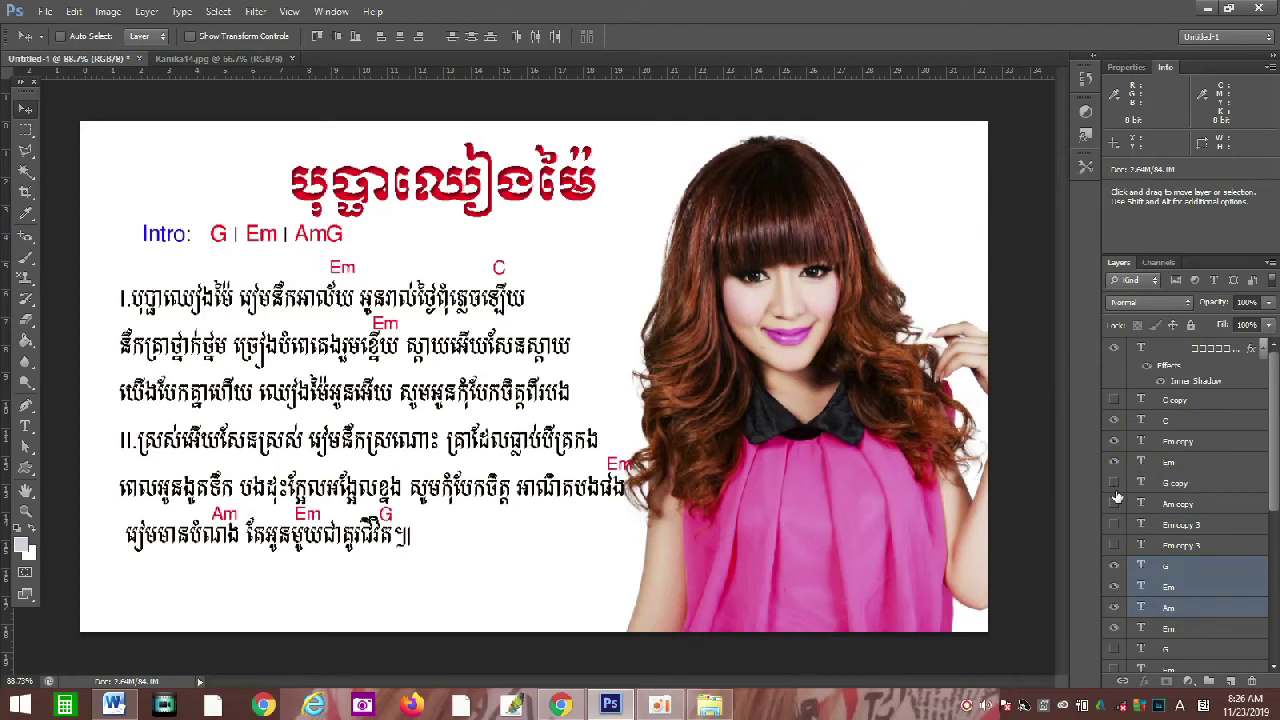
left_click(1114, 483)
left_click(1114, 504)
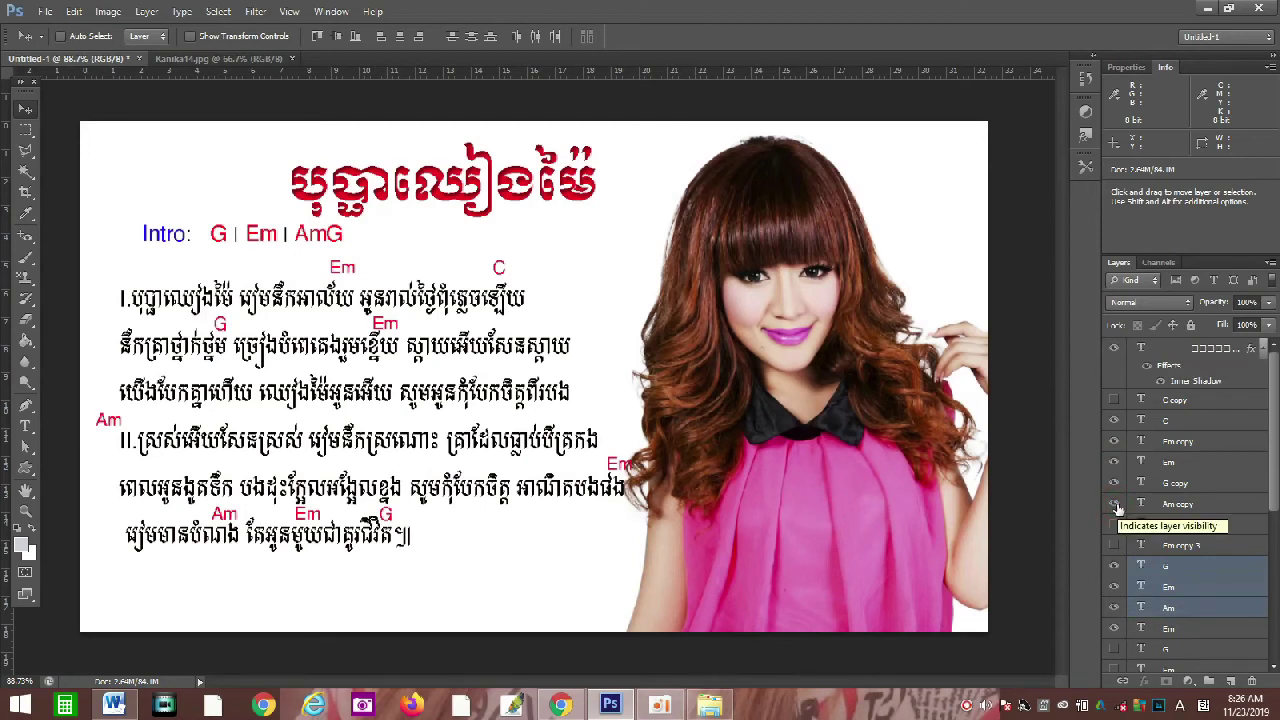
left_click(1115, 526)
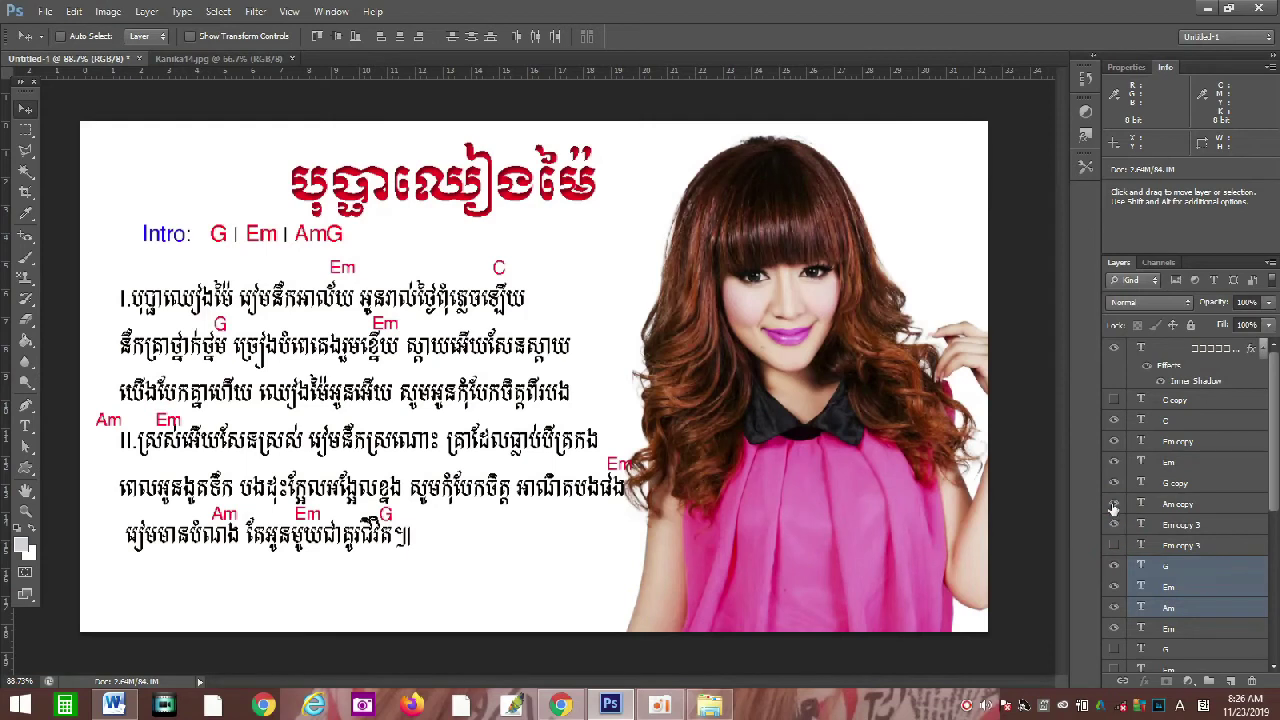
left_click(1114, 505)
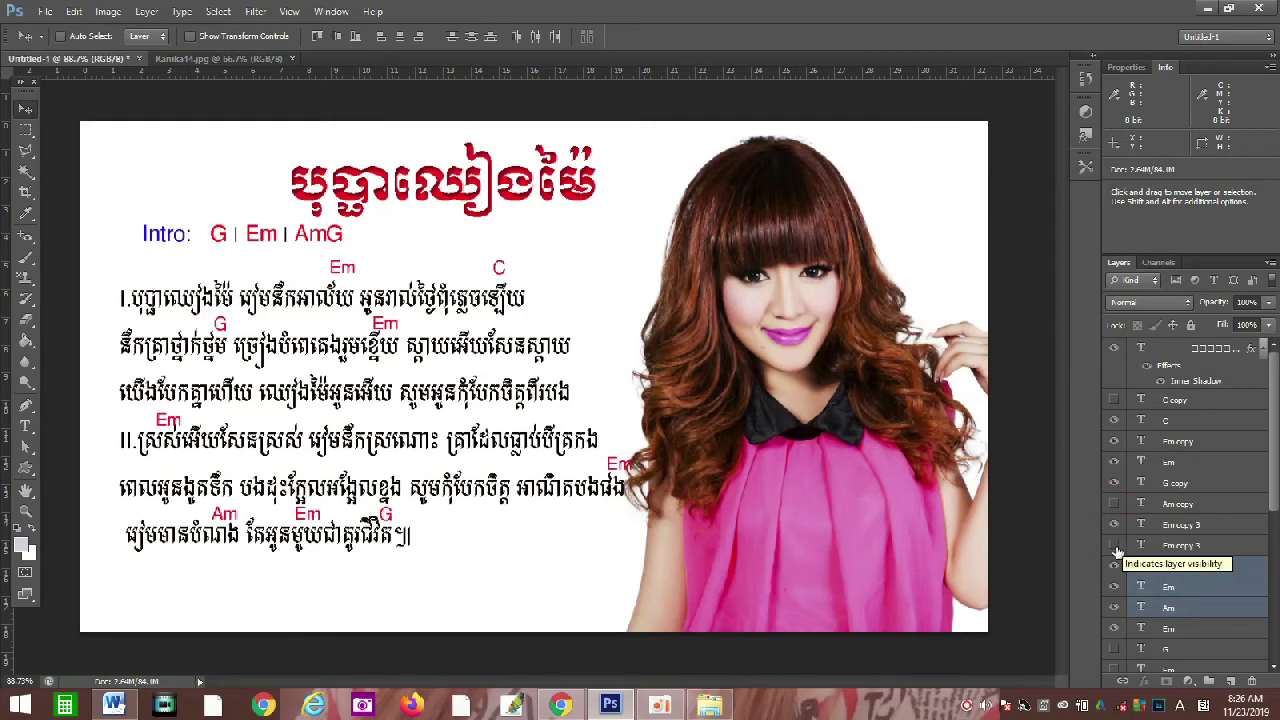
left_click(1116, 548)
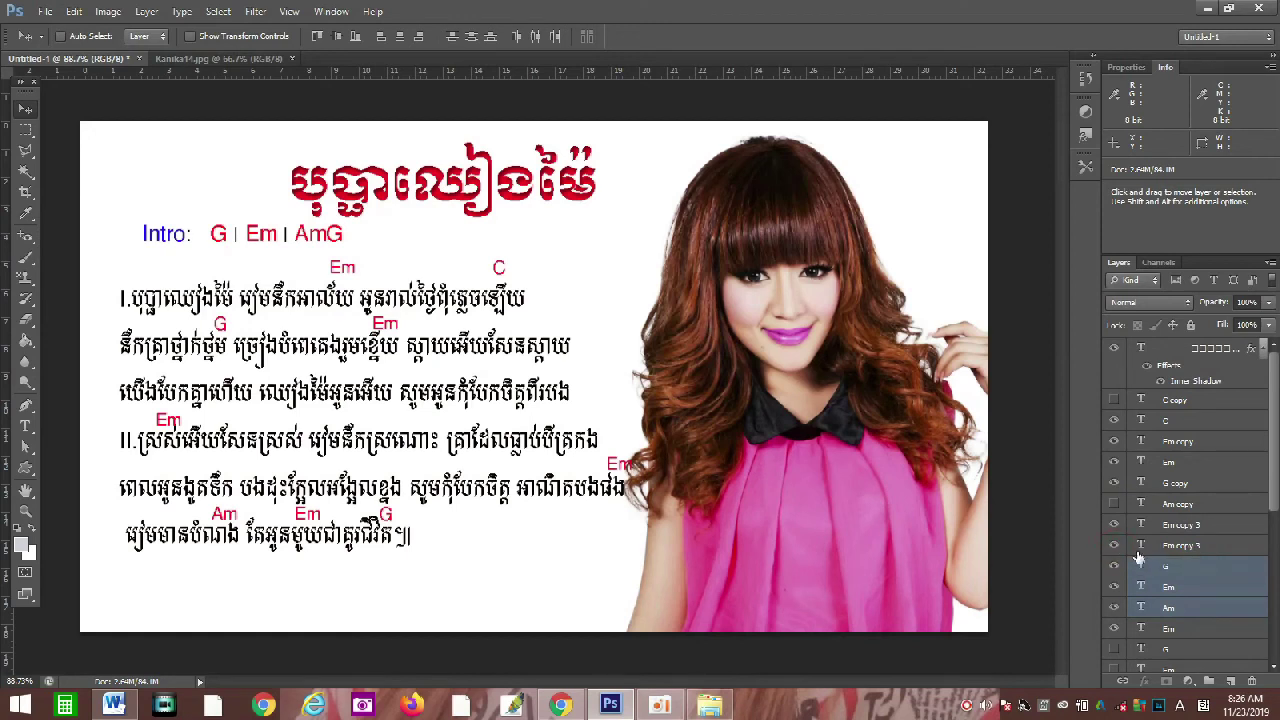
- Show the hidden G, Em, G, C, Em and G copy 4 chord layers above the fourth and fifth lyric lines
scroll(1116, 549, "down", 3)
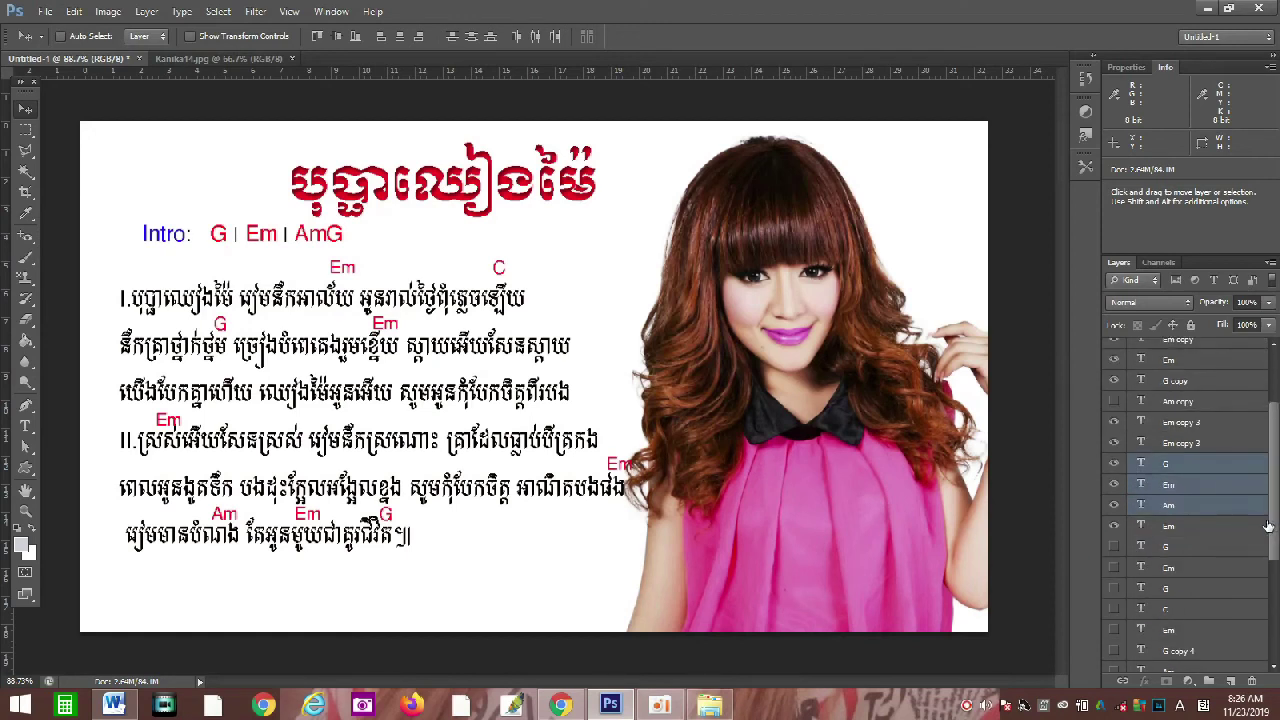
left_click(1114, 567)
left_click(1114, 589)
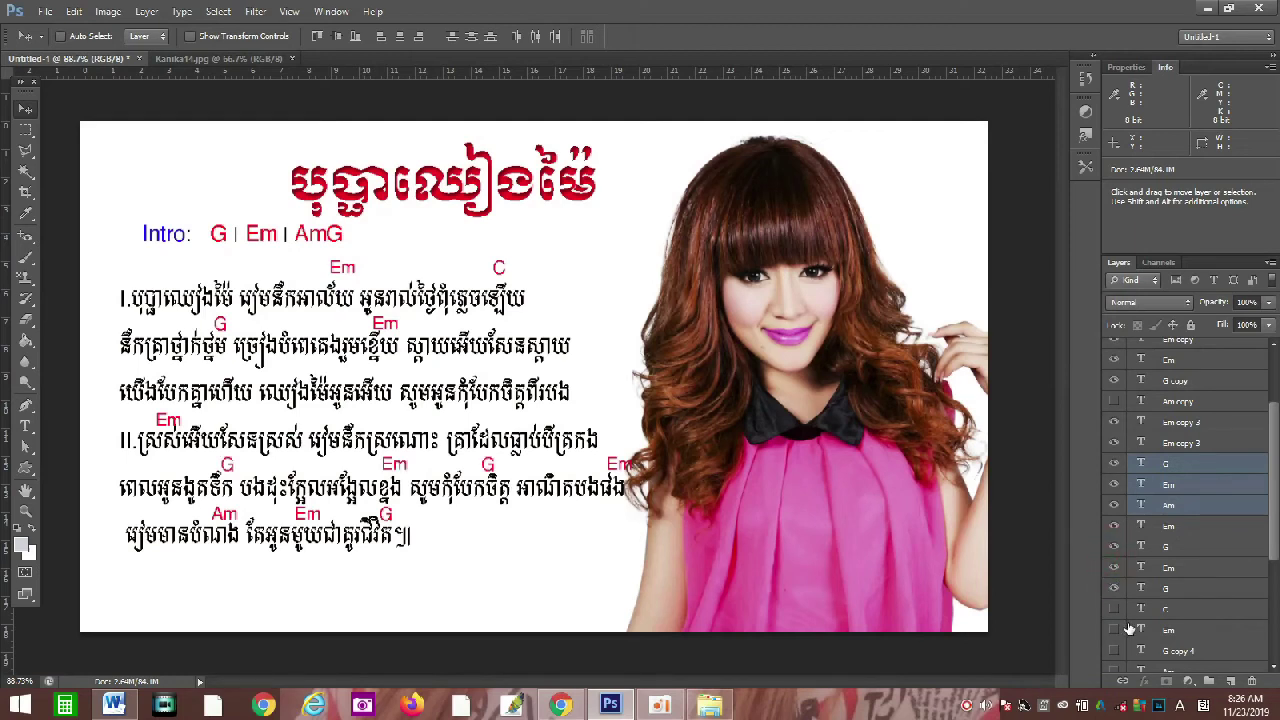
left_click(1114, 609)
left_click(1115, 630)
scroll(1124, 628, "down", 3)
left_click(1114, 549)
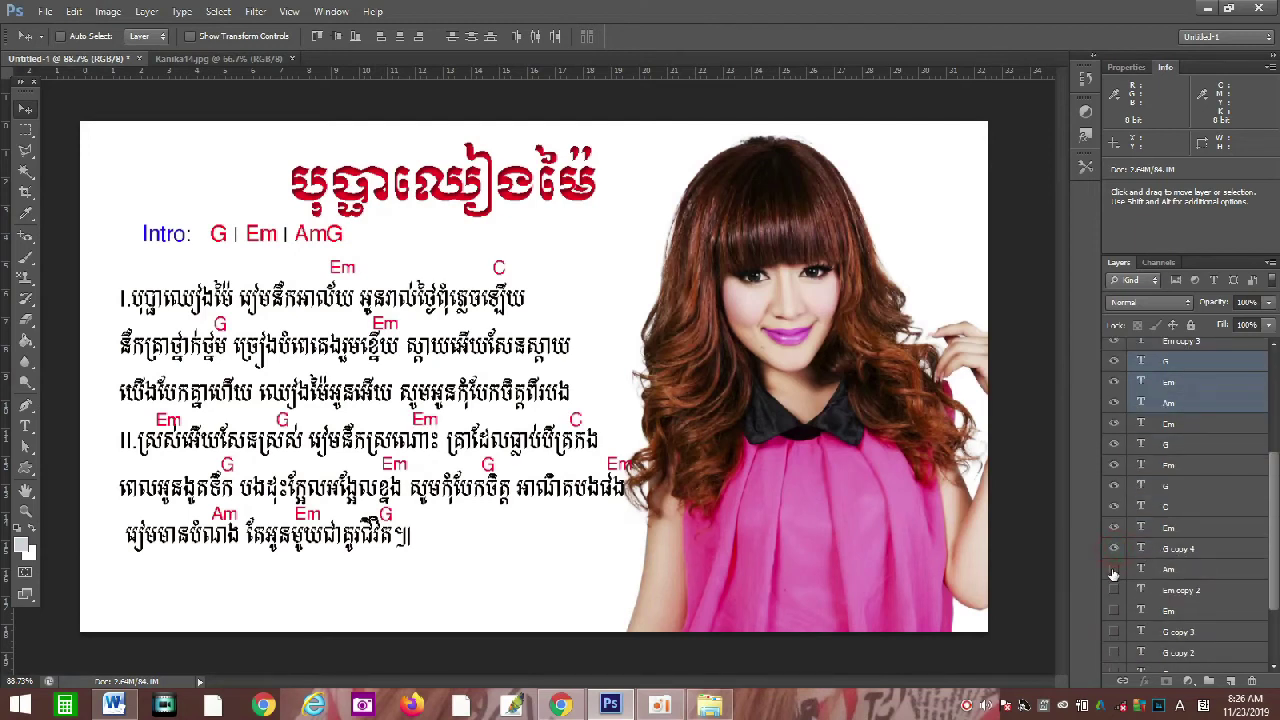
- Show the remaining hidden Am, Em copy 2, Em, G copy 3, G copy 2 and G chord layers above the first three lyric lines
left_click(1114, 570)
left_click(1114, 590)
left_click(1114, 611)
left_click(1114, 633)
left_click(1114, 652)
scroll(1212, 614, "down", 2)
left_click(1114, 621)
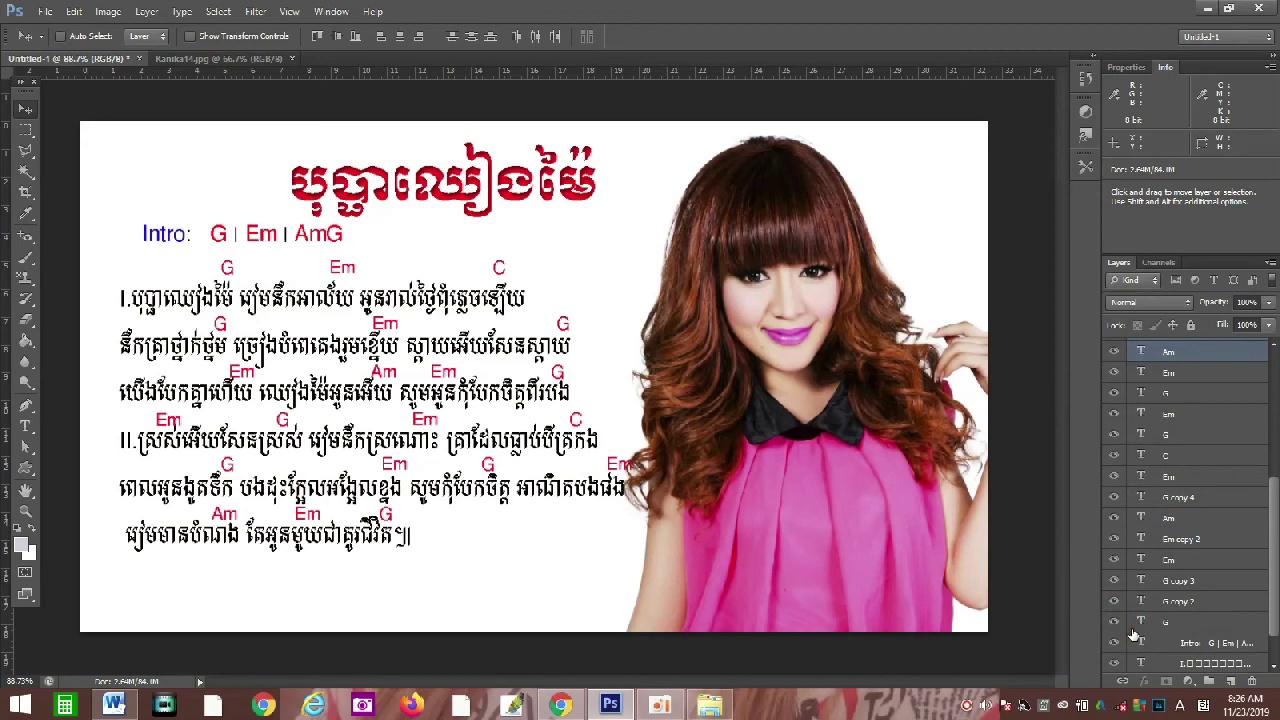
scroll(1214, 624, "down", 2)
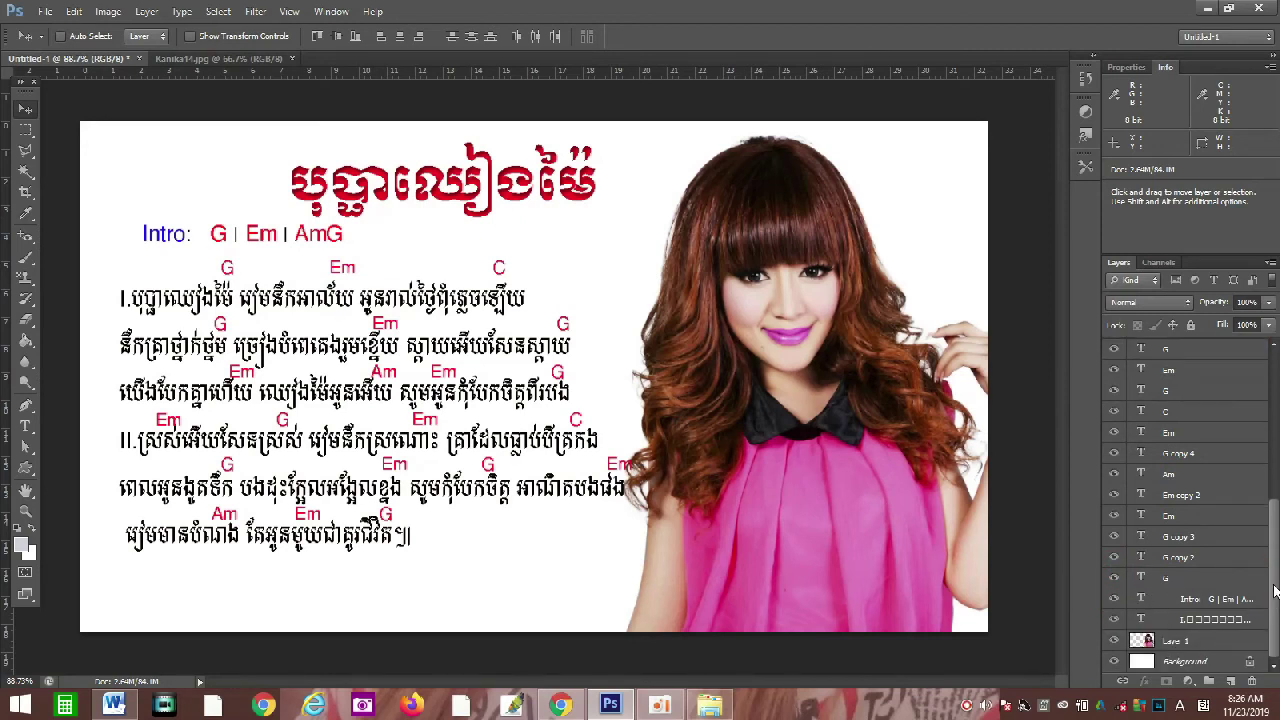
scroll(1276, 575, "up", 2)
scroll(1276, 575, "down", 2)
left_click_drag(1276, 575, 1274, 347)
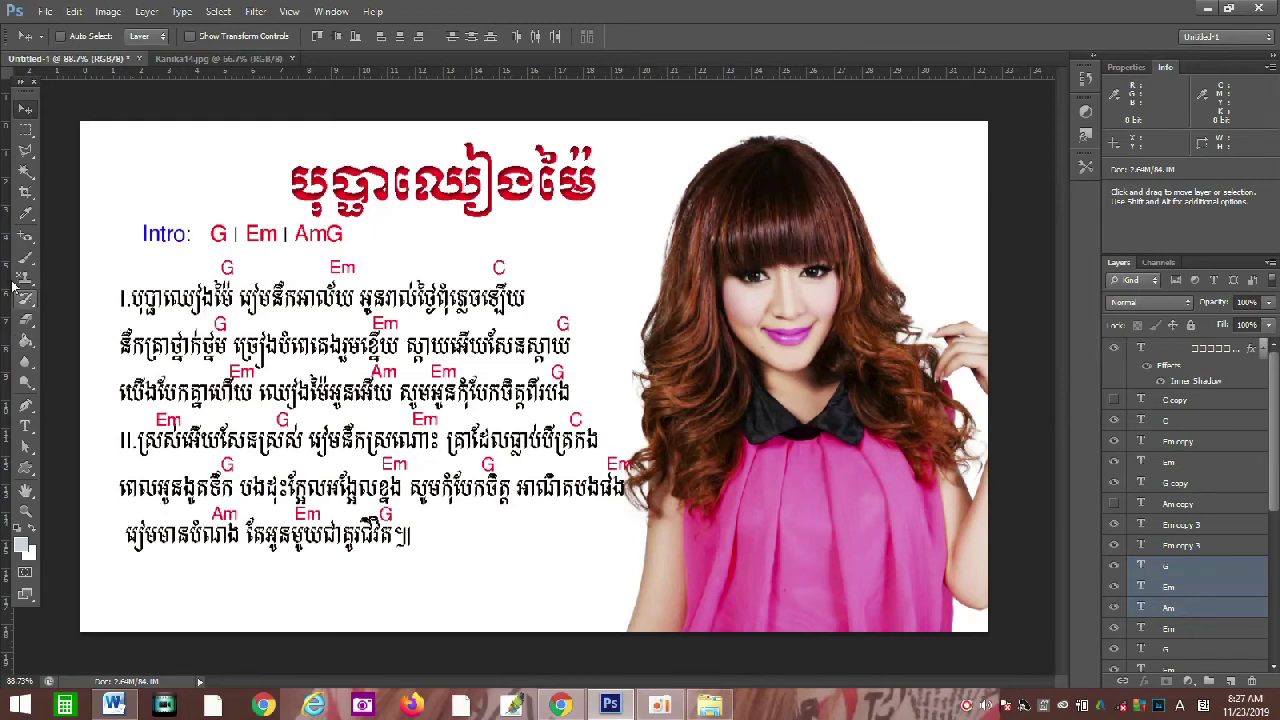
- Fill the Background layer with the light blue pattern using the Paint Bucket tool
left_click(28, 341)
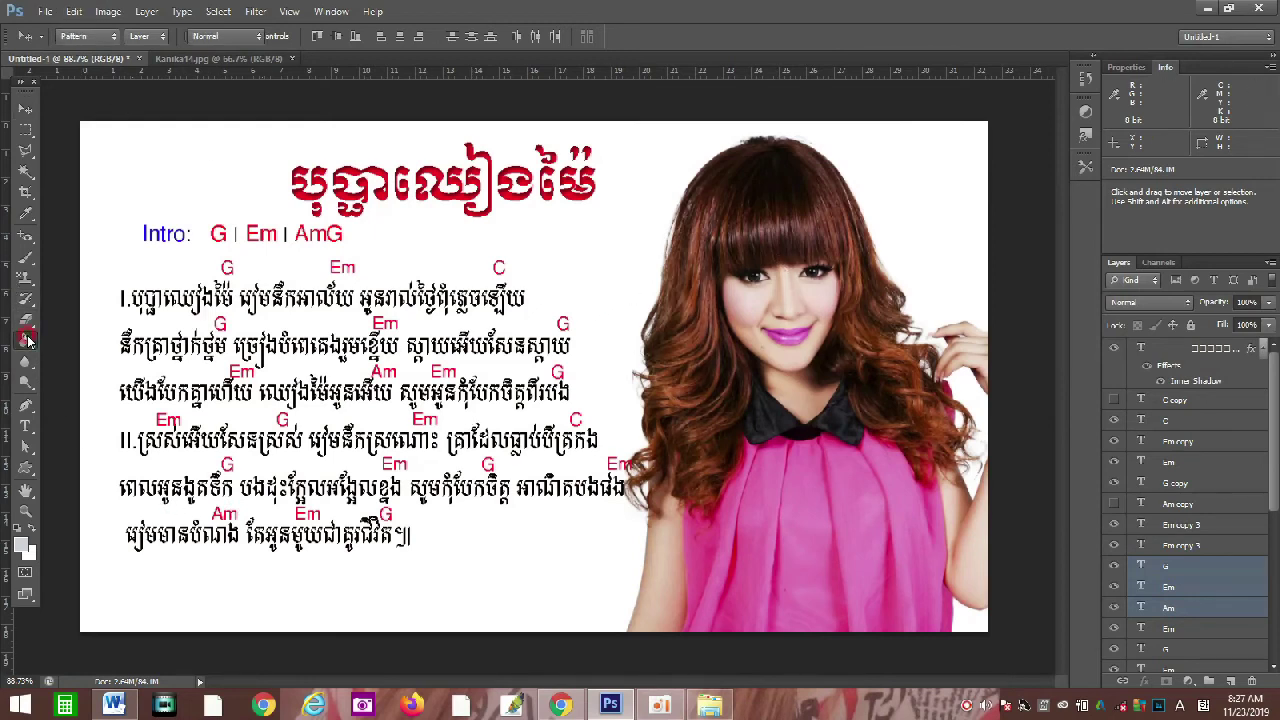
left_click(113, 40)
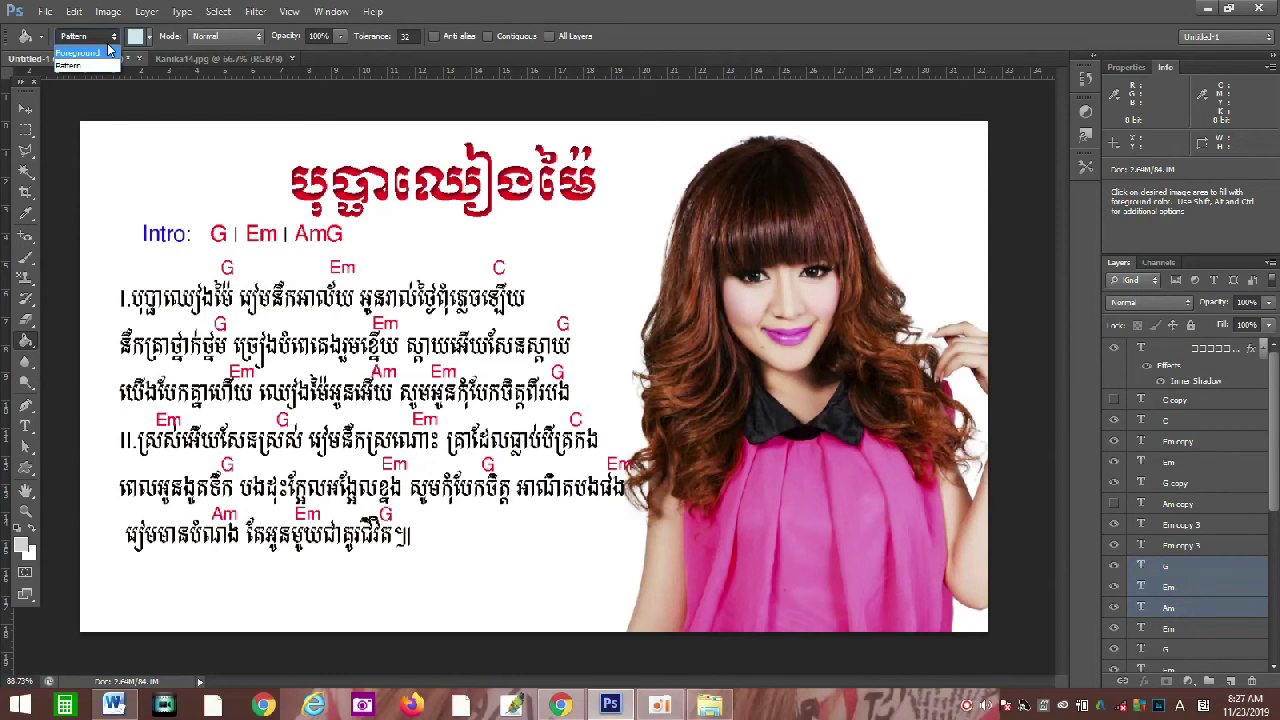
left_click(115, 40)
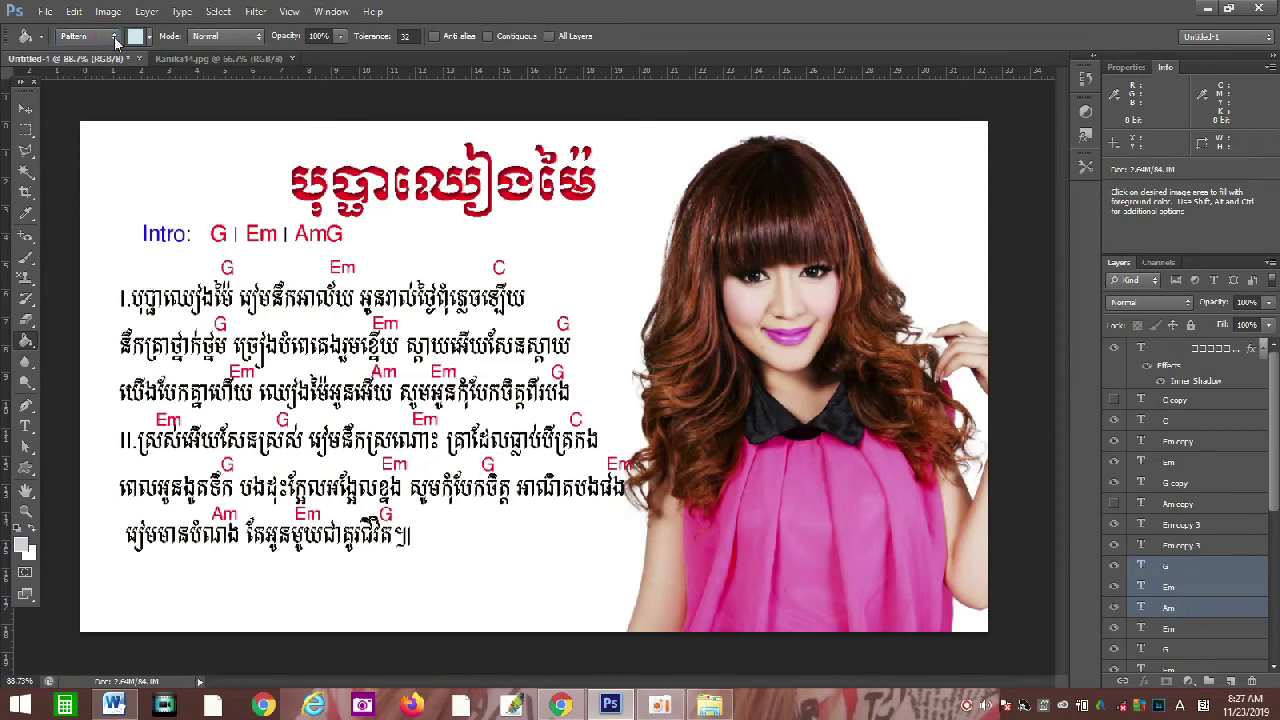
left_click(148, 40)
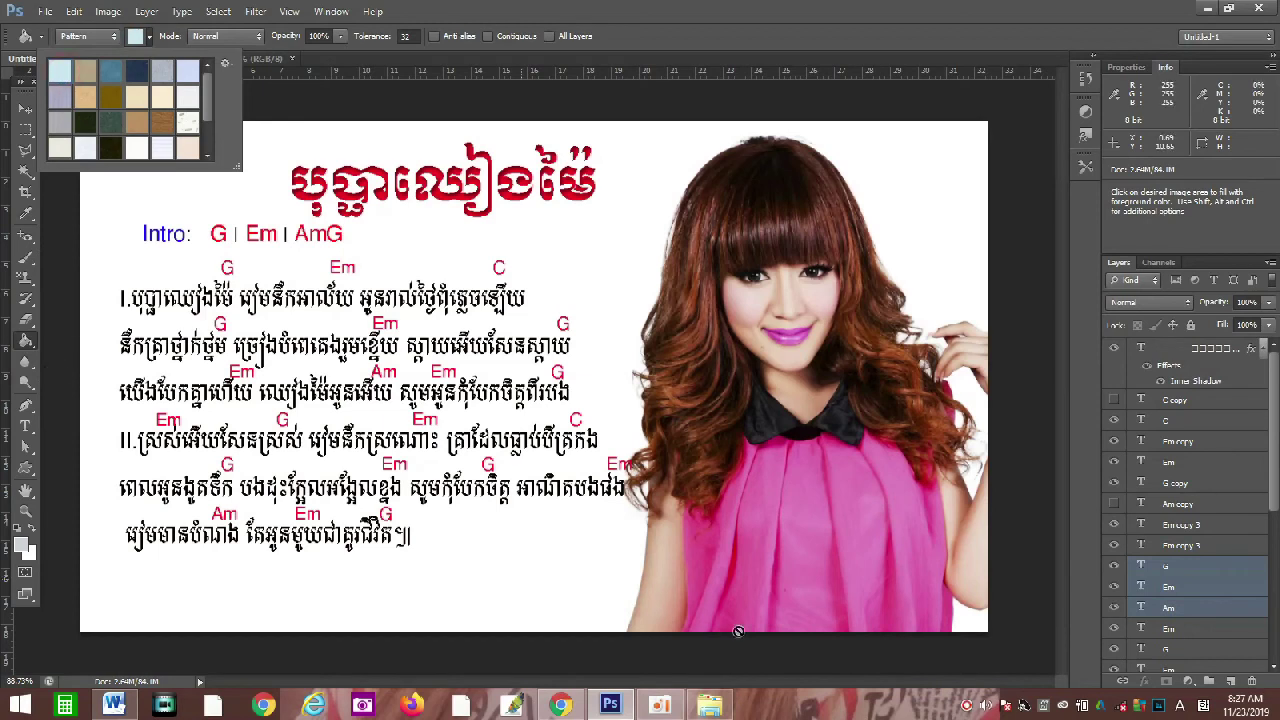
left_click(1273, 436)
left_click_drag(1273, 436, 1270, 626)
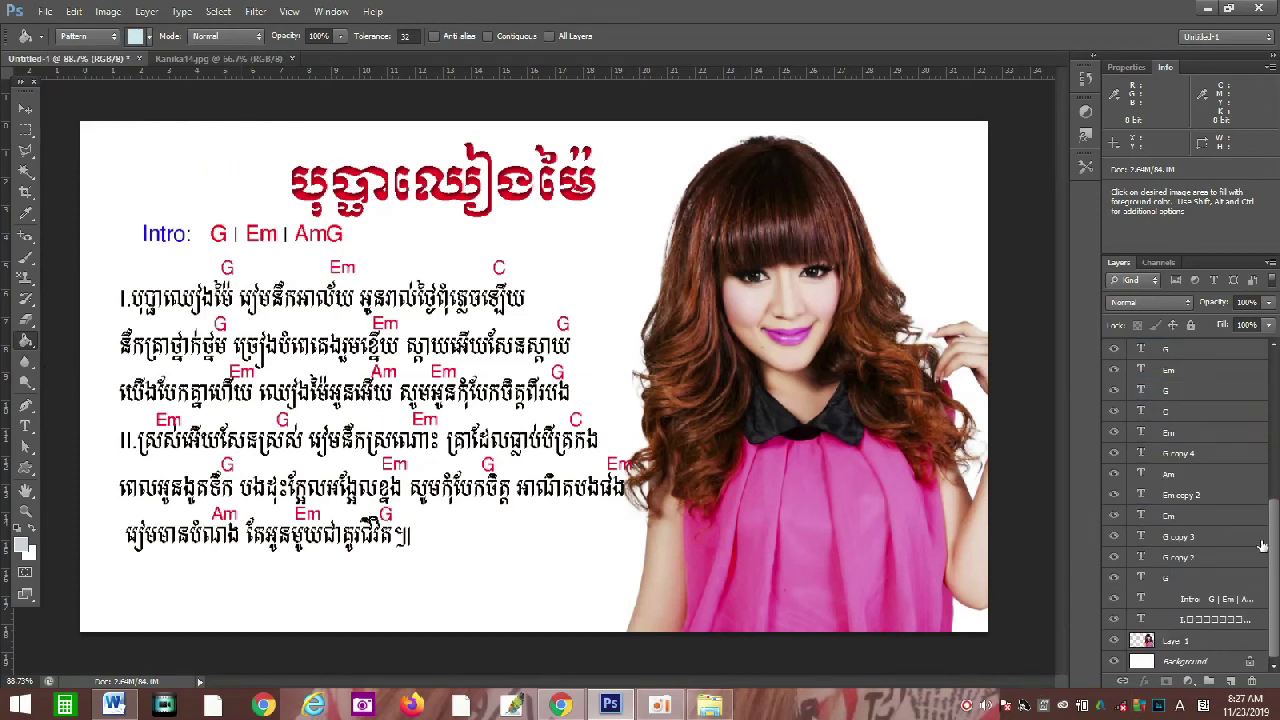
left_click(1184, 662)
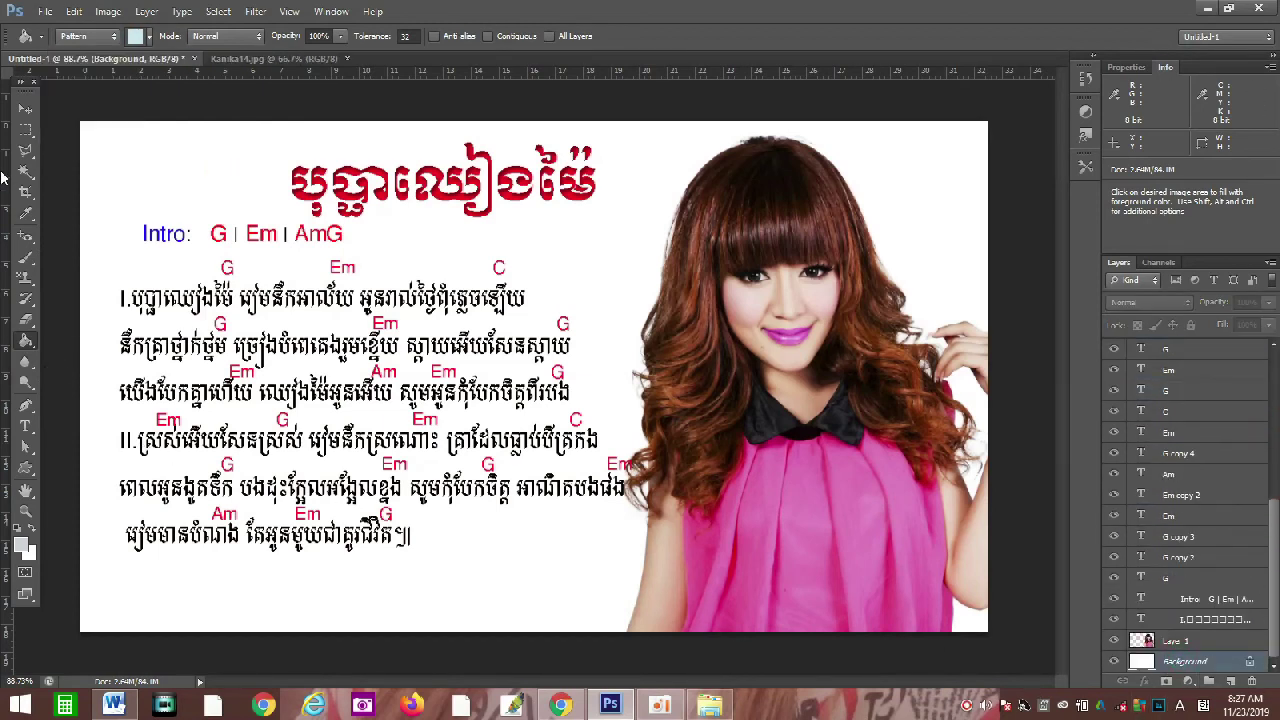
left_click(603, 244)
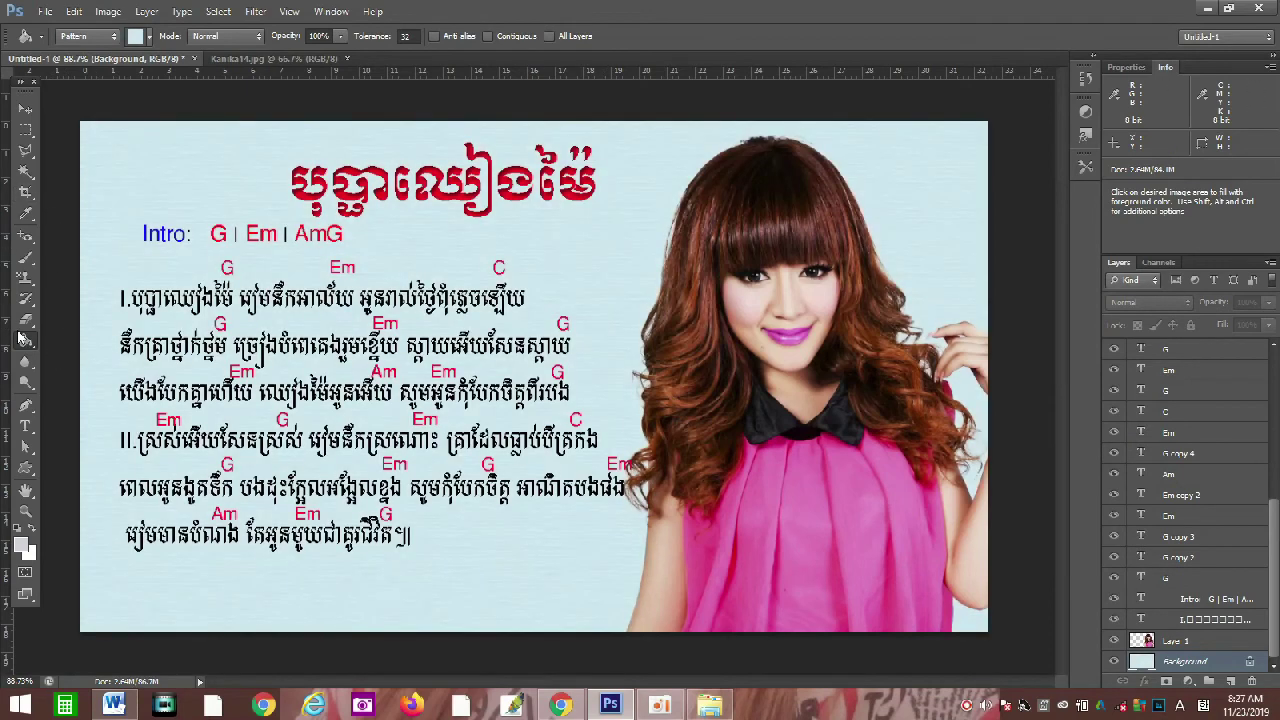
- Replace the Background layer's fill with the sandy tan textured pattern
left_click(149, 38)
left_click(88, 100)
left_click(582, 270)
left_click(584, 290)
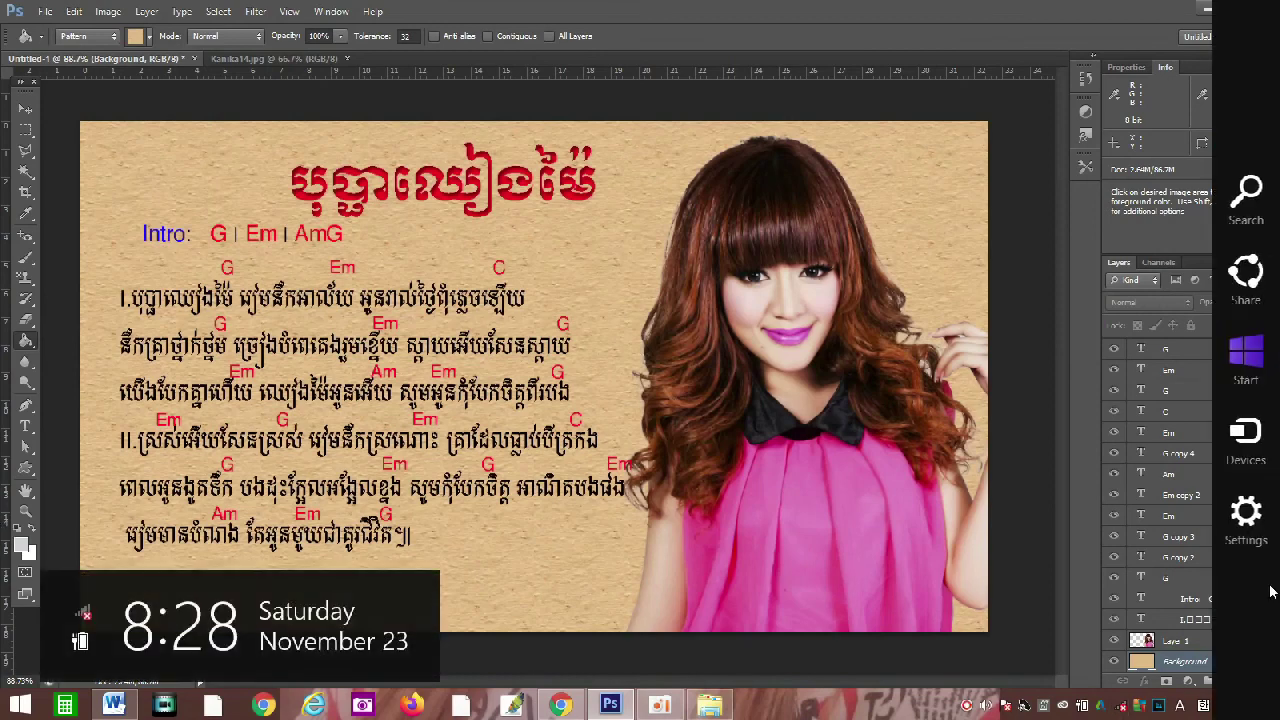
scroll(1275, 573, "up", 2)
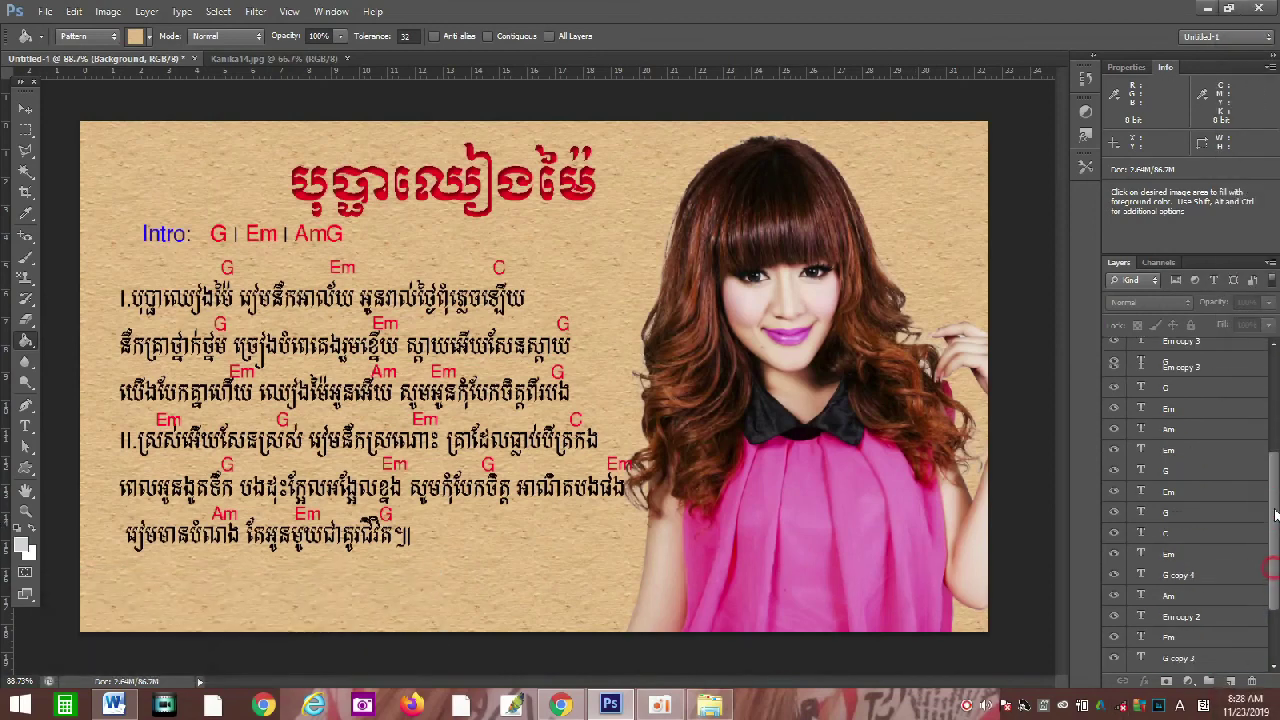
scroll(1240, 560, "down", 2)
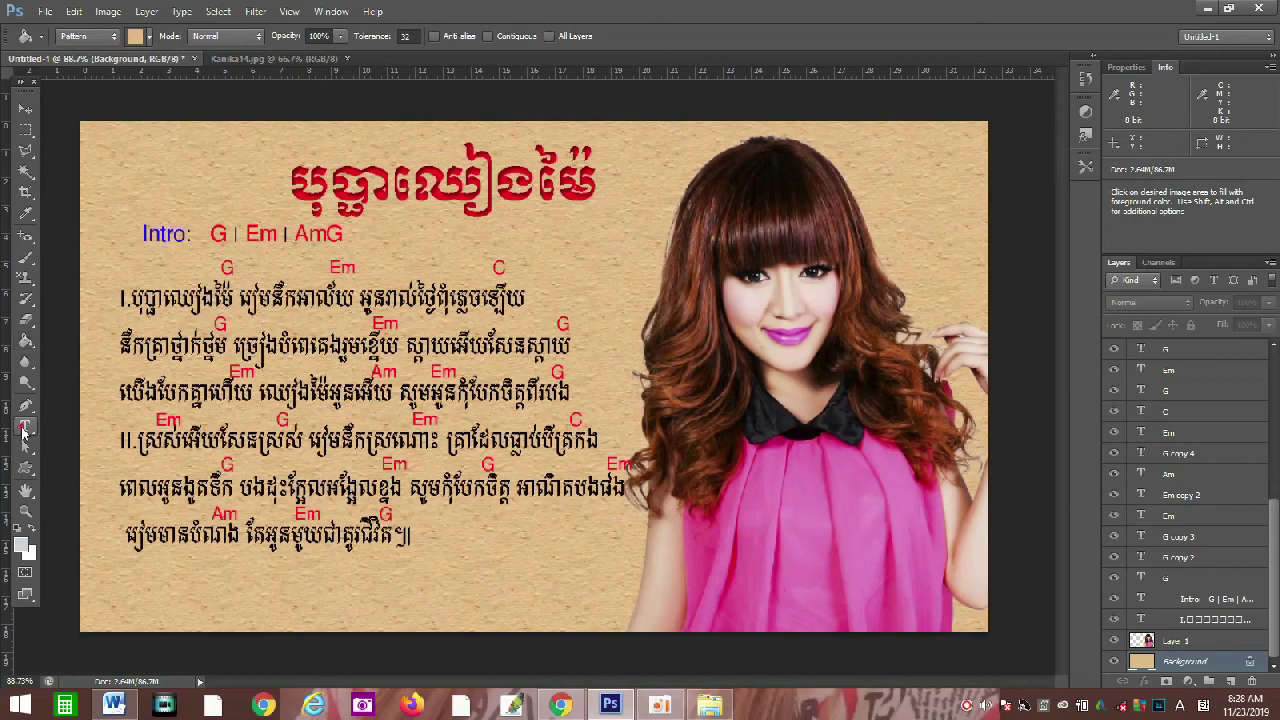
left_click(25, 426)
left_click(451, 557)
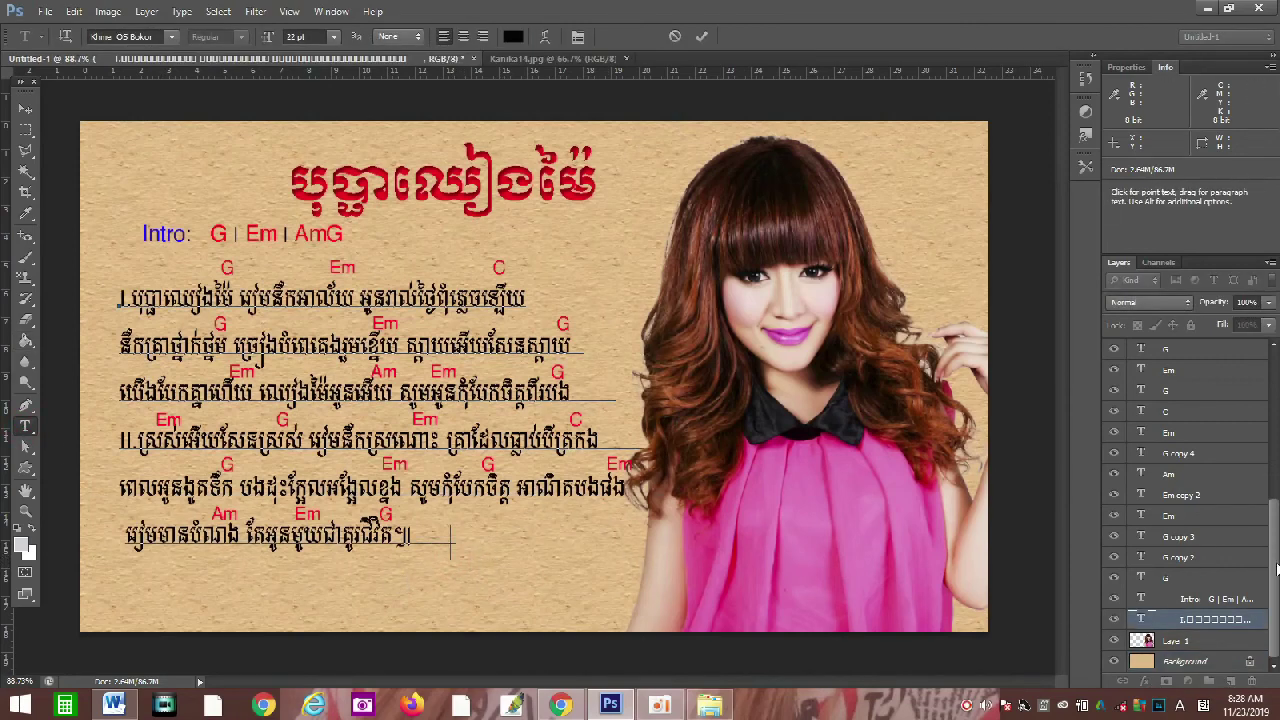
key("Escape")
left_click_drag(1271, 597, 1247, 423)
scroll(1240, 480, "down", 10)
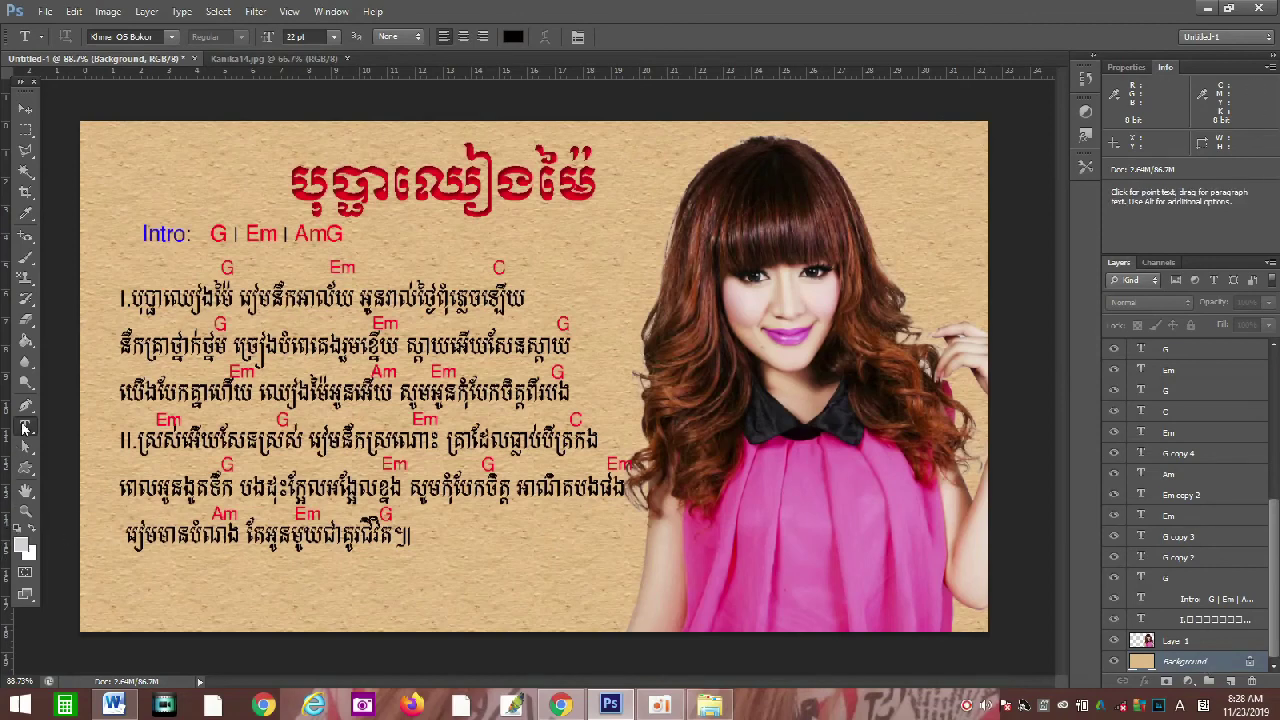
- Add the black text "Khmer 4Share" below the last lyric line, near the portrait's arm
left_click(507, 584)
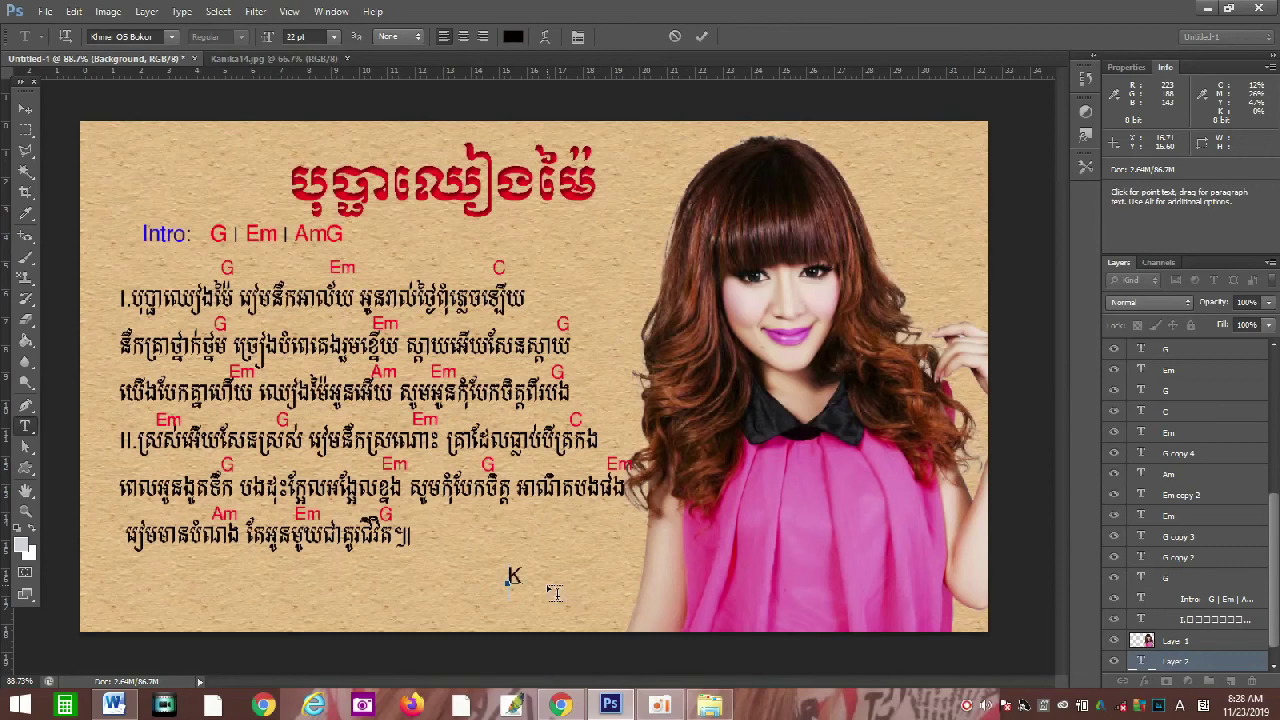
type("Khmer")
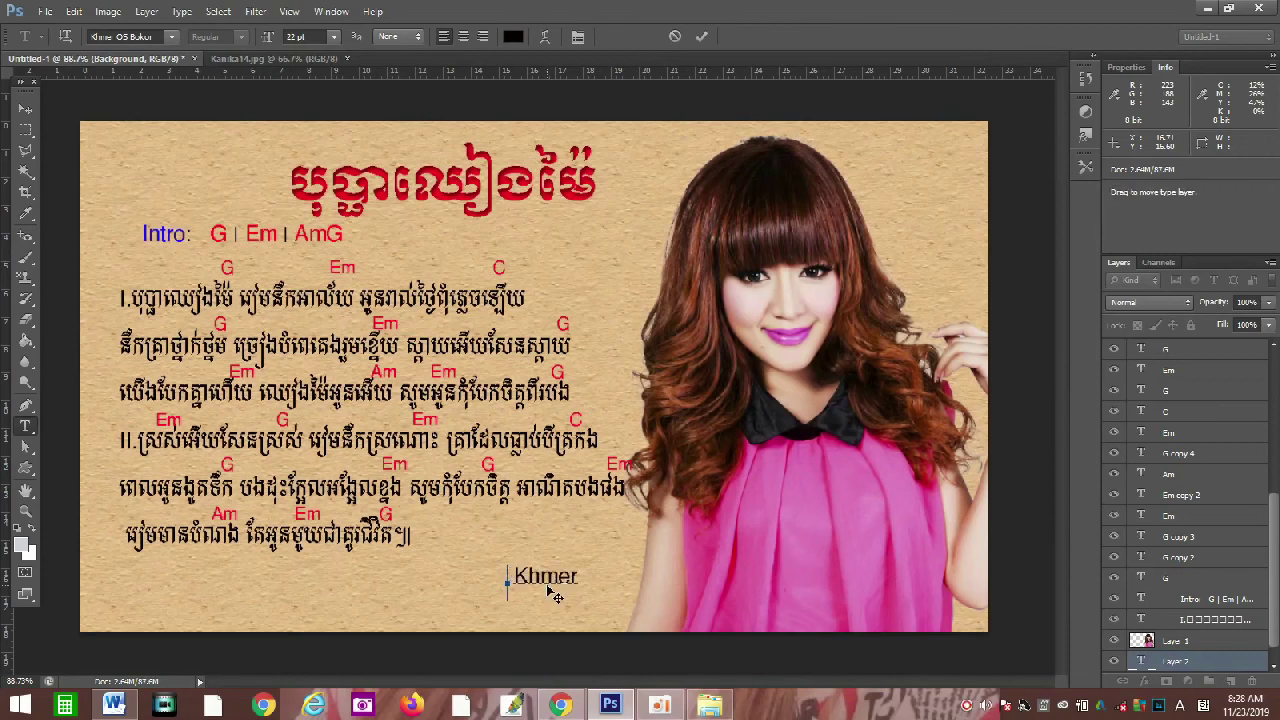
type(" 4")
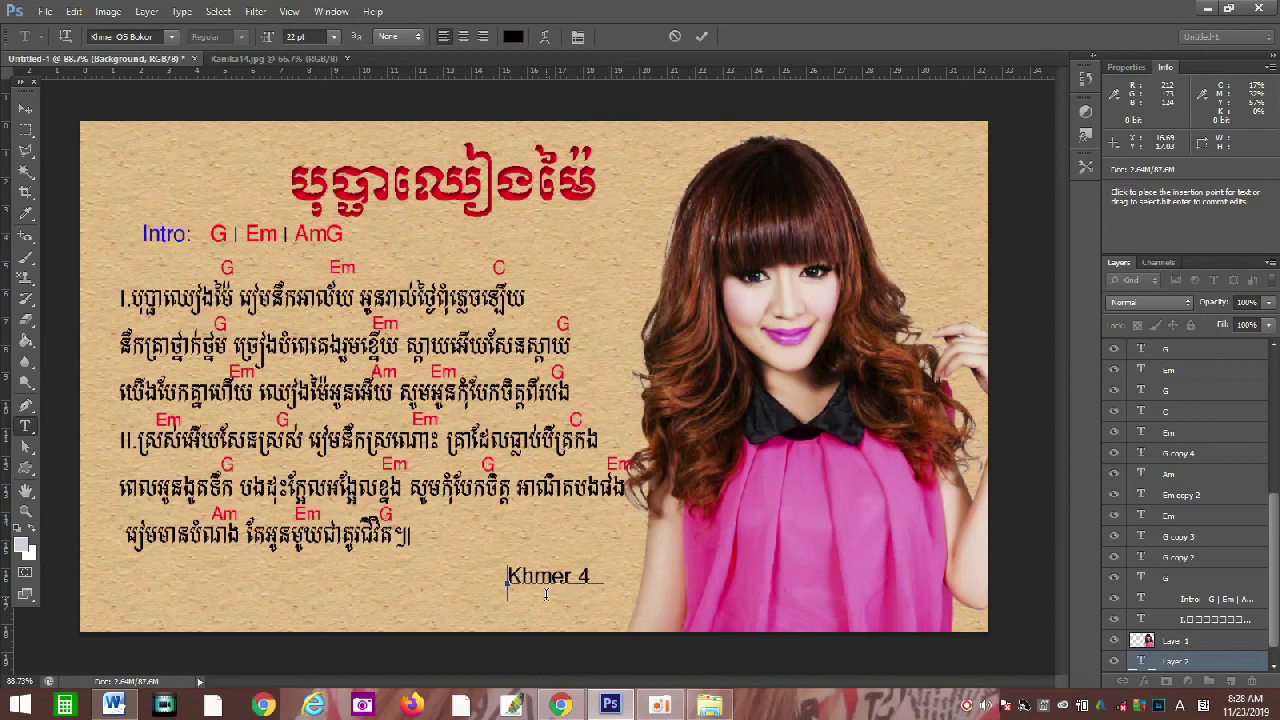
type("Share")
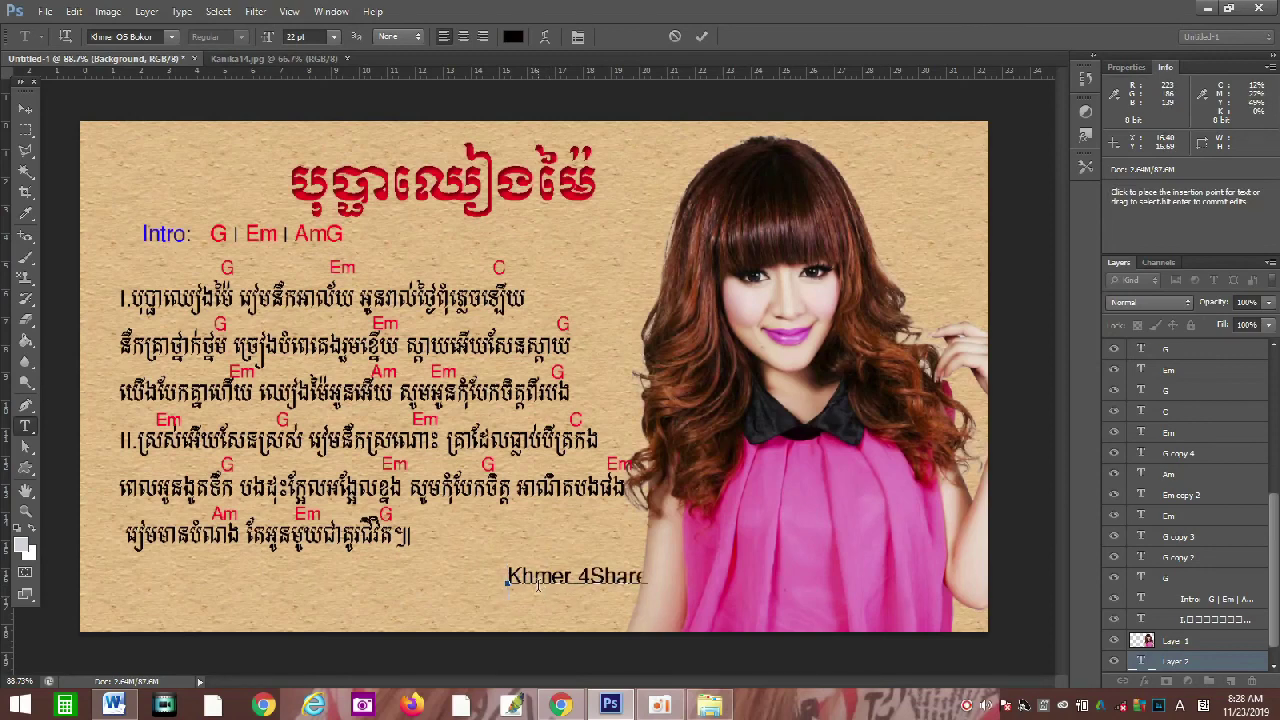
left_click(25, 107)
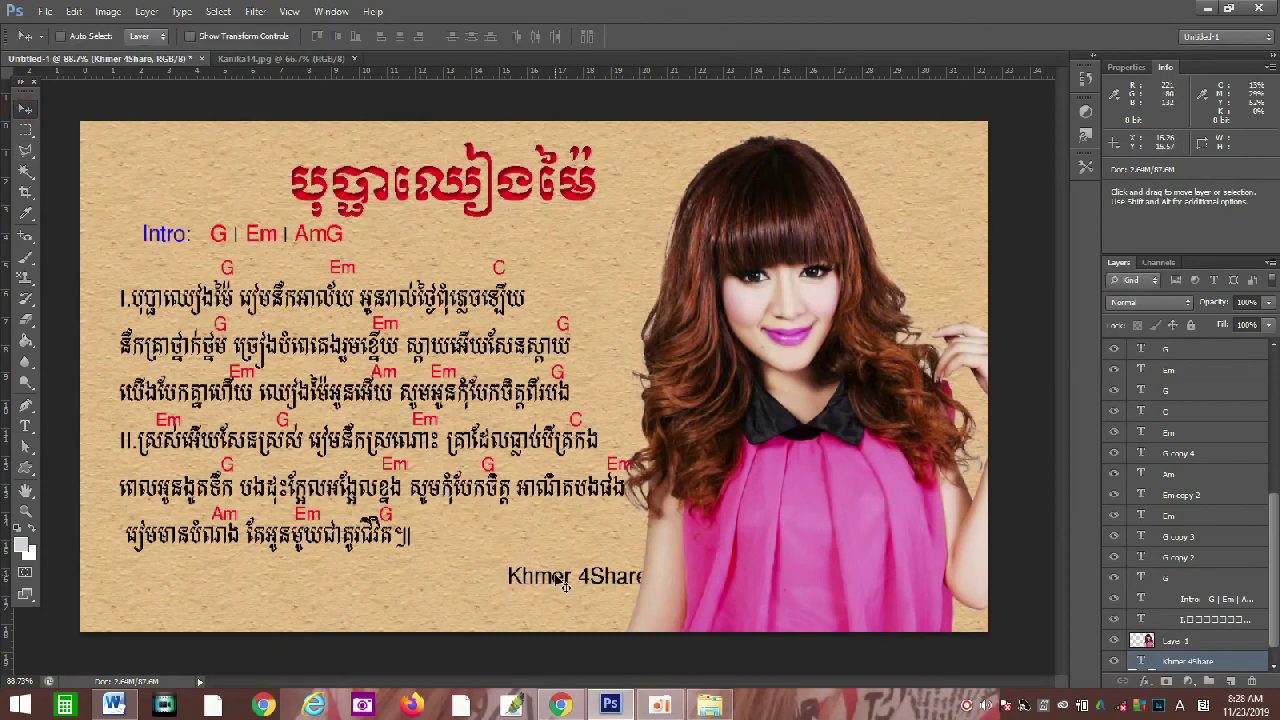
- Move the "Khmer 4Share" credit clear of the portrait's arm and change its font to Vivaldi
left_click_drag(547, 577, 524, 571)
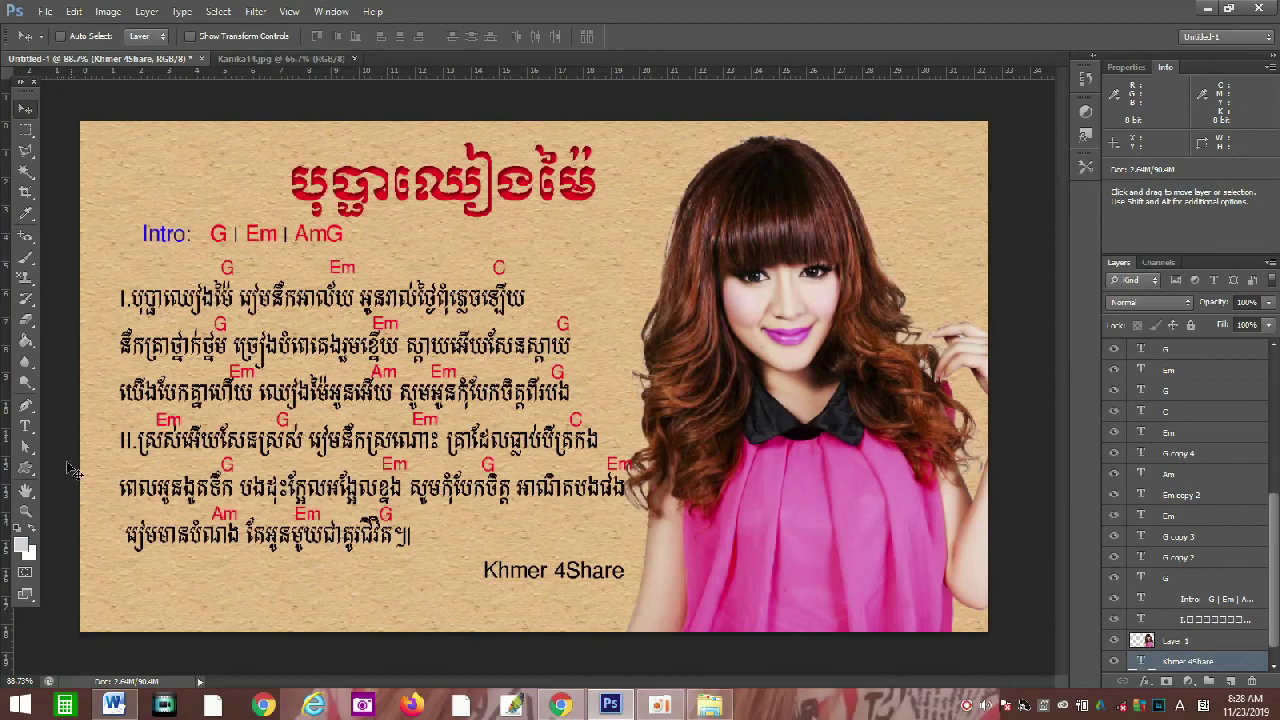
left_click(25, 426)
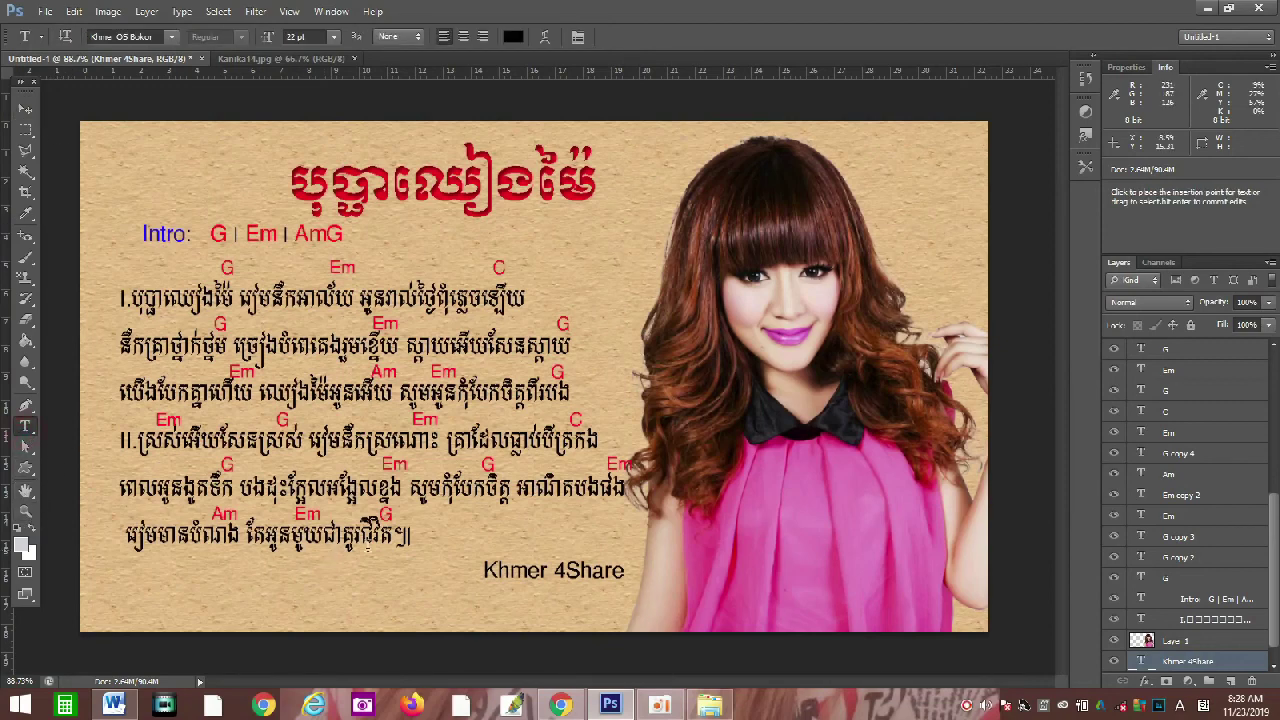
left_click(477, 568)
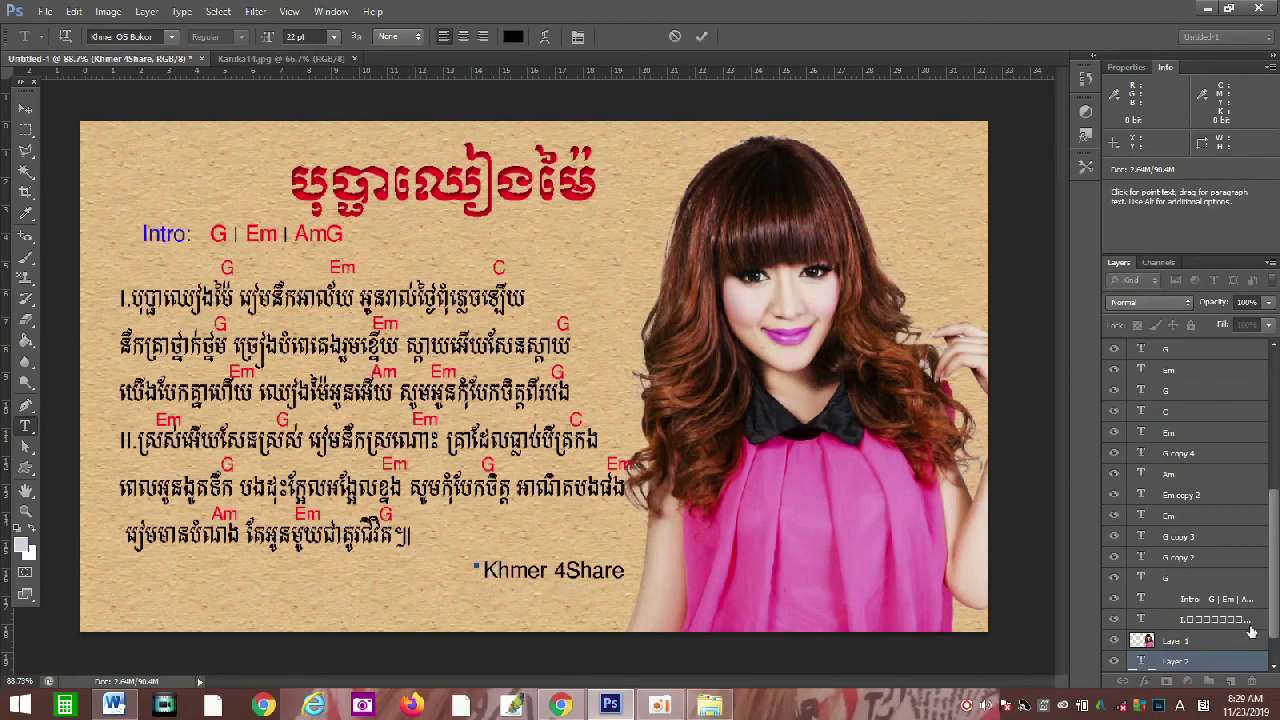
scroll(1262, 612, "up", 8)
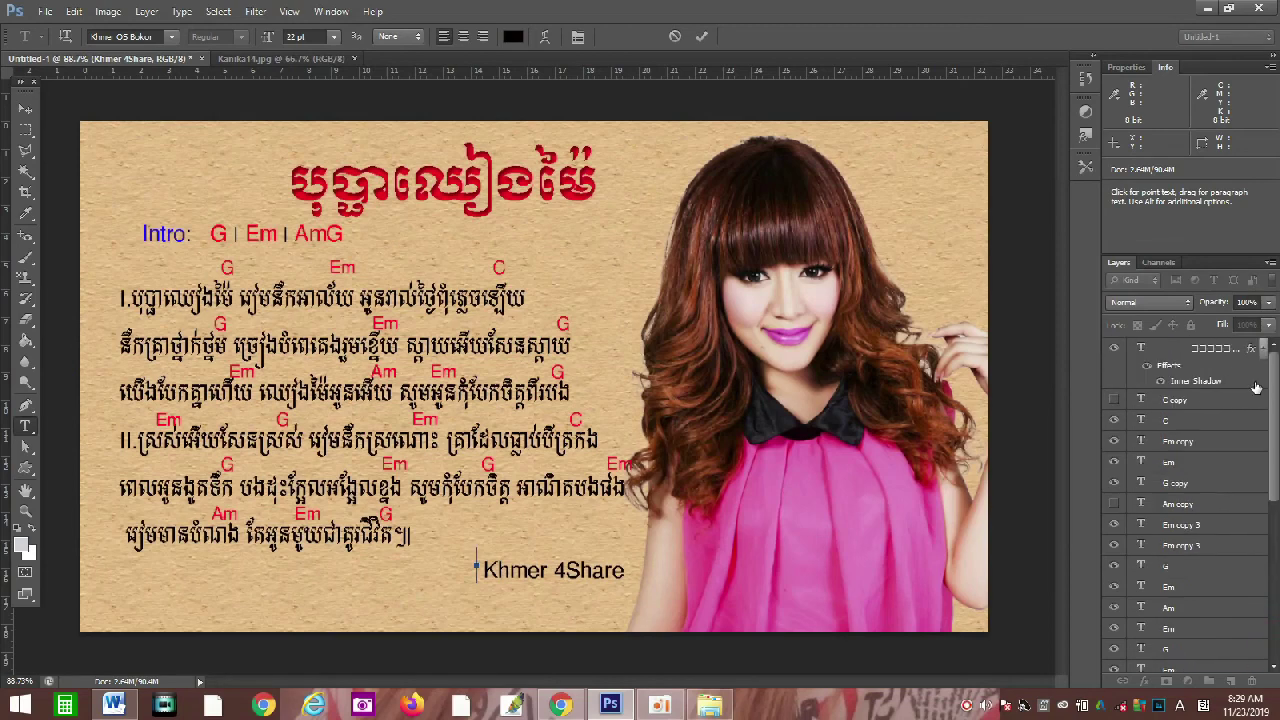
left_click_drag(1275, 425, 1270, 650)
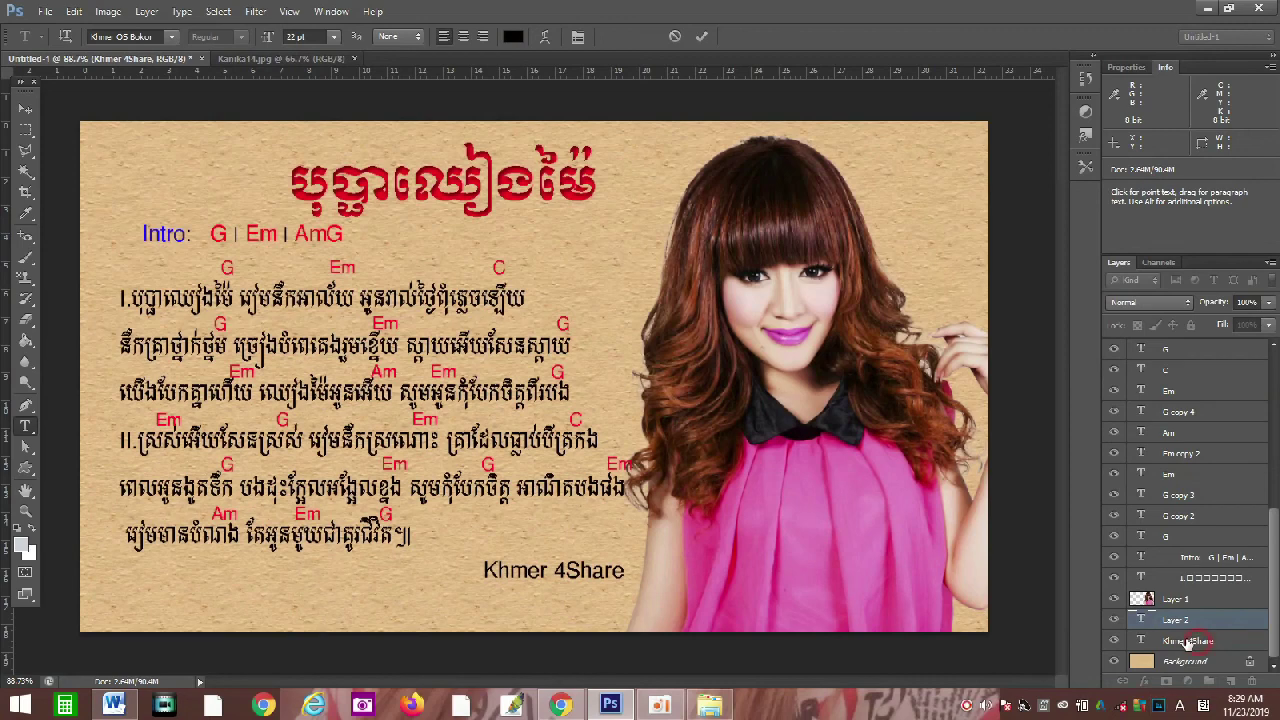
left_click(1197, 643)
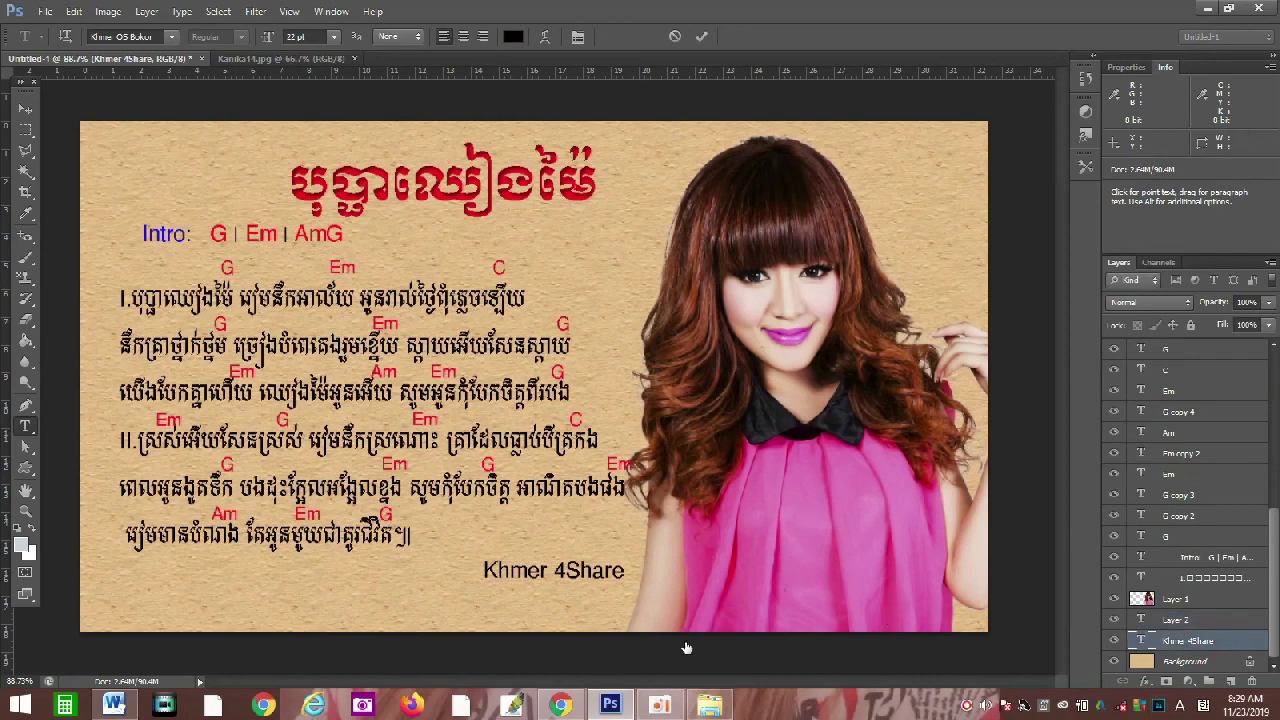
left_click(487, 570)
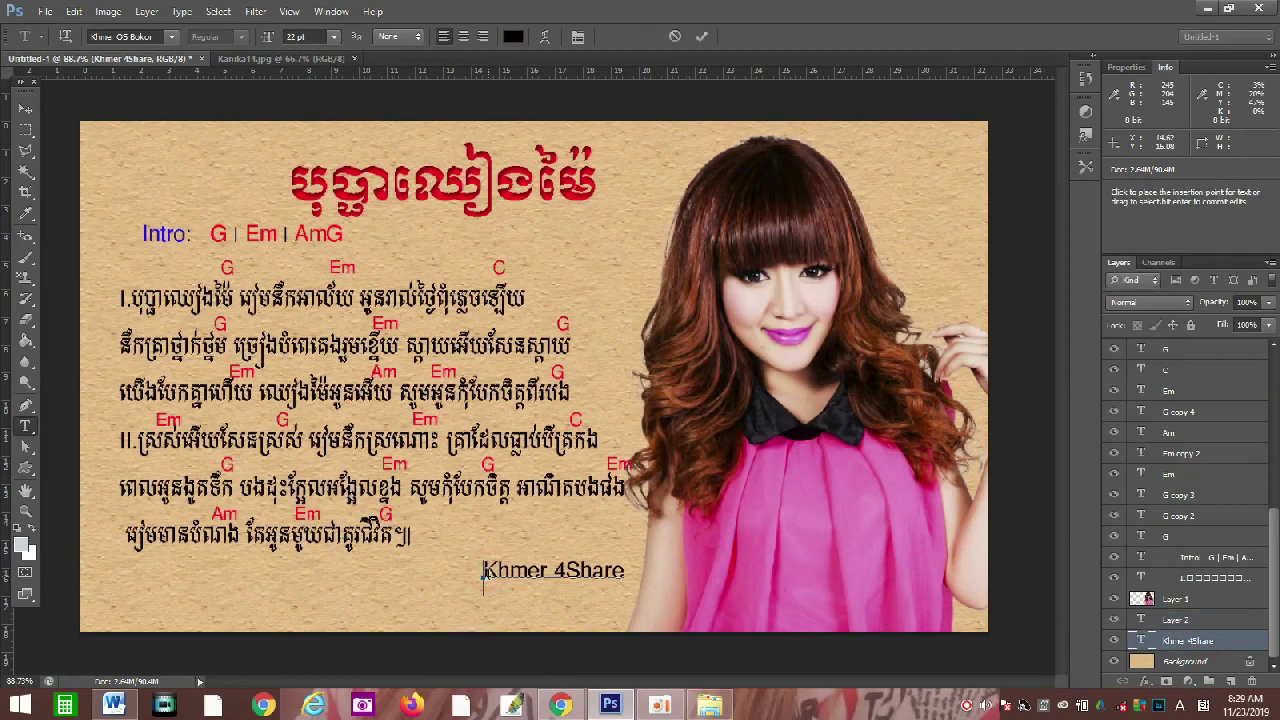
left_click_drag(484, 571, 628, 575)
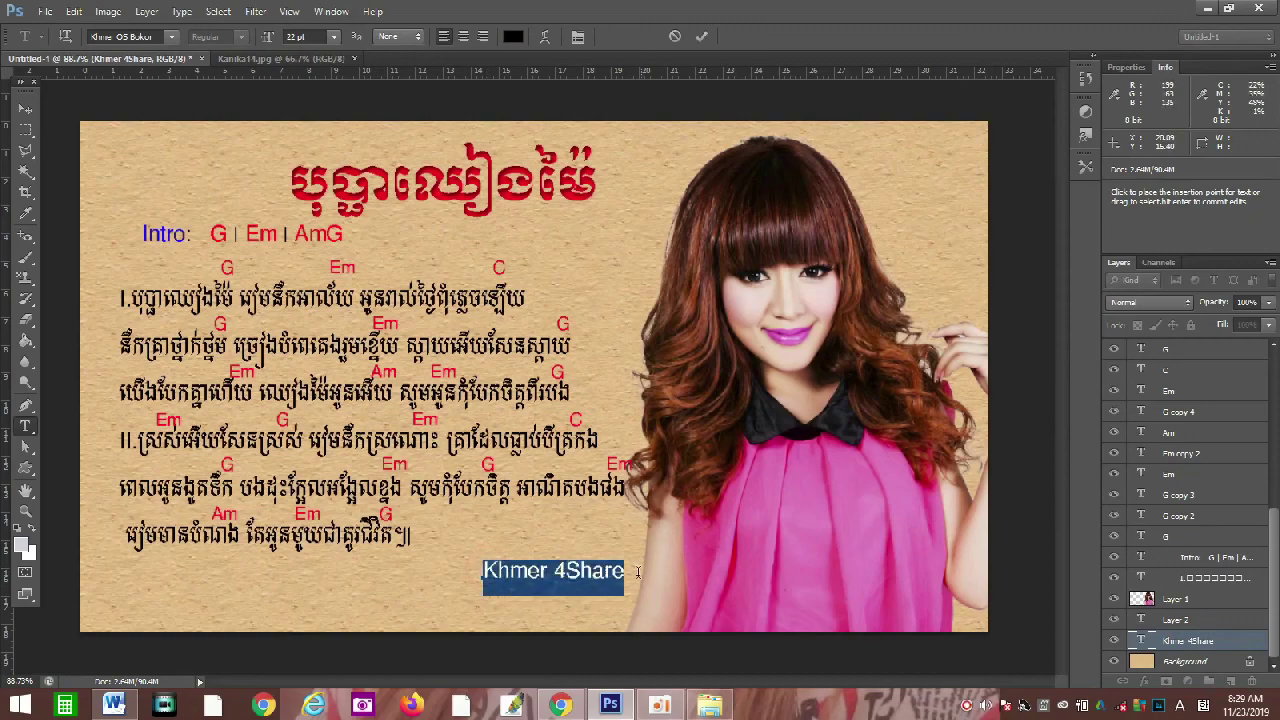
left_click(171, 37)
left_click_drag(347, 300, 362, 470)
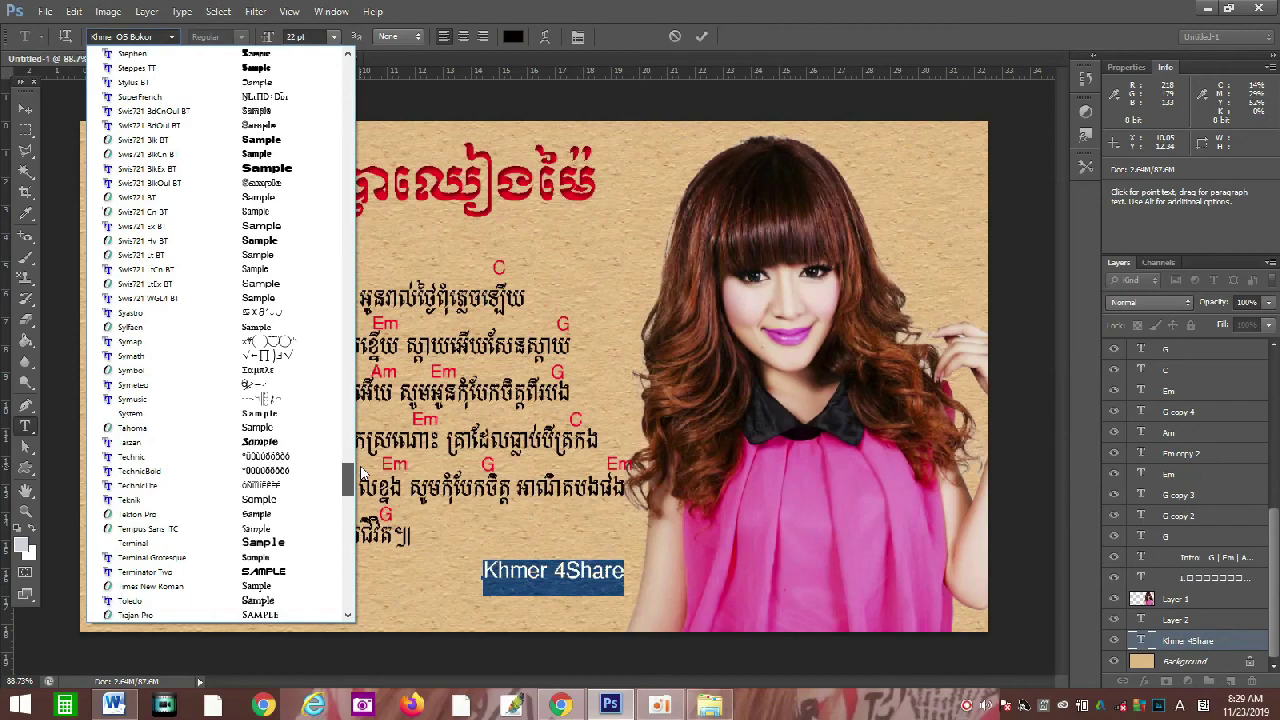
left_click_drag(362, 470, 396, 440)
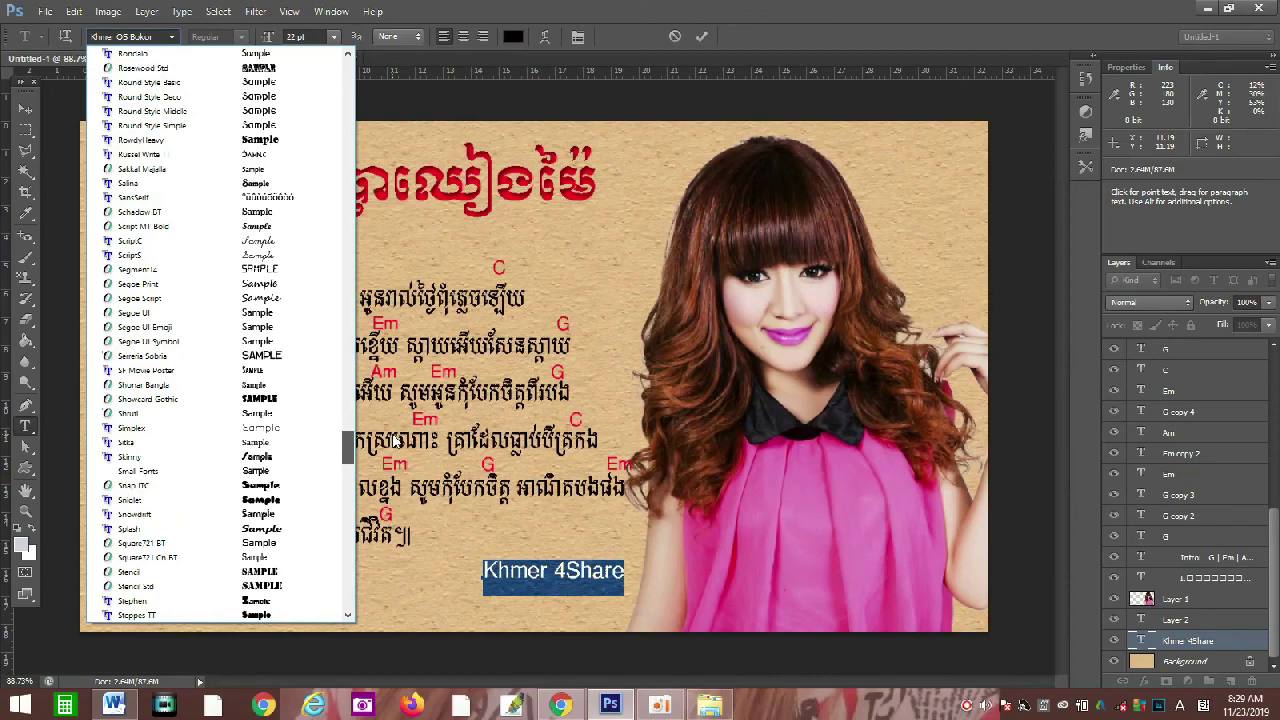
left_click_drag(397, 442, 380, 510)
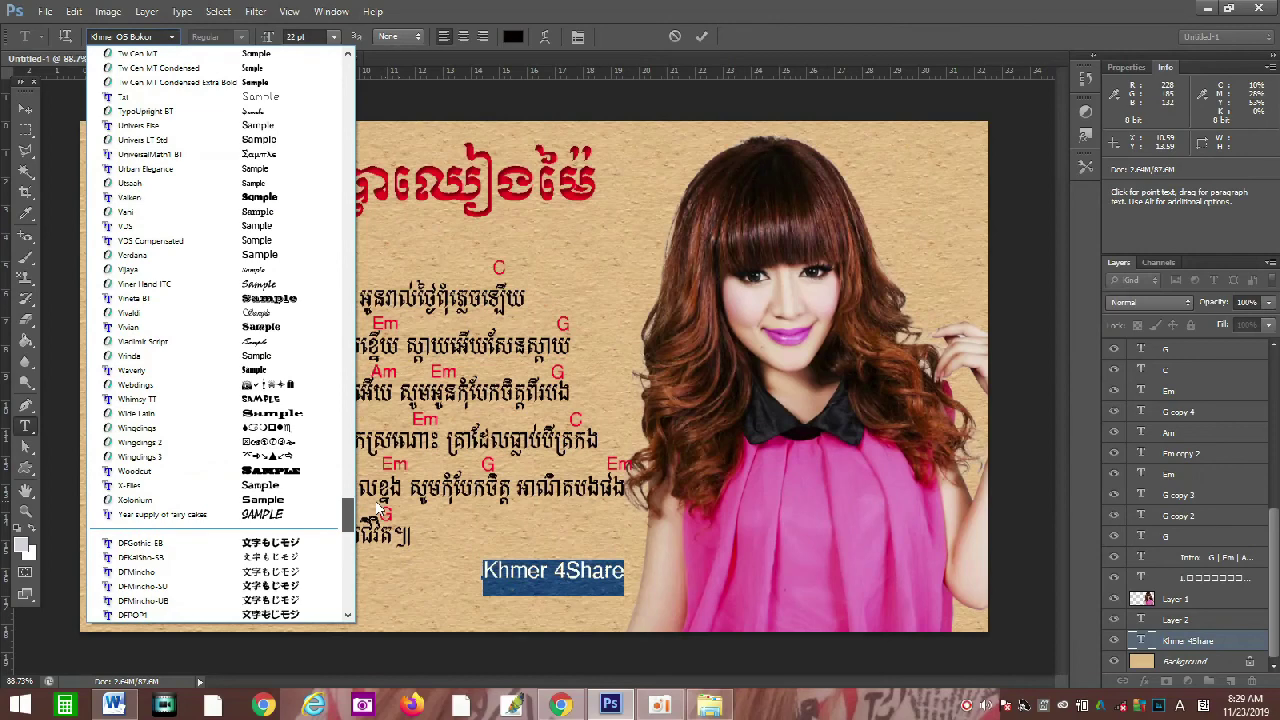
left_click_drag(380, 508, 378, 508)
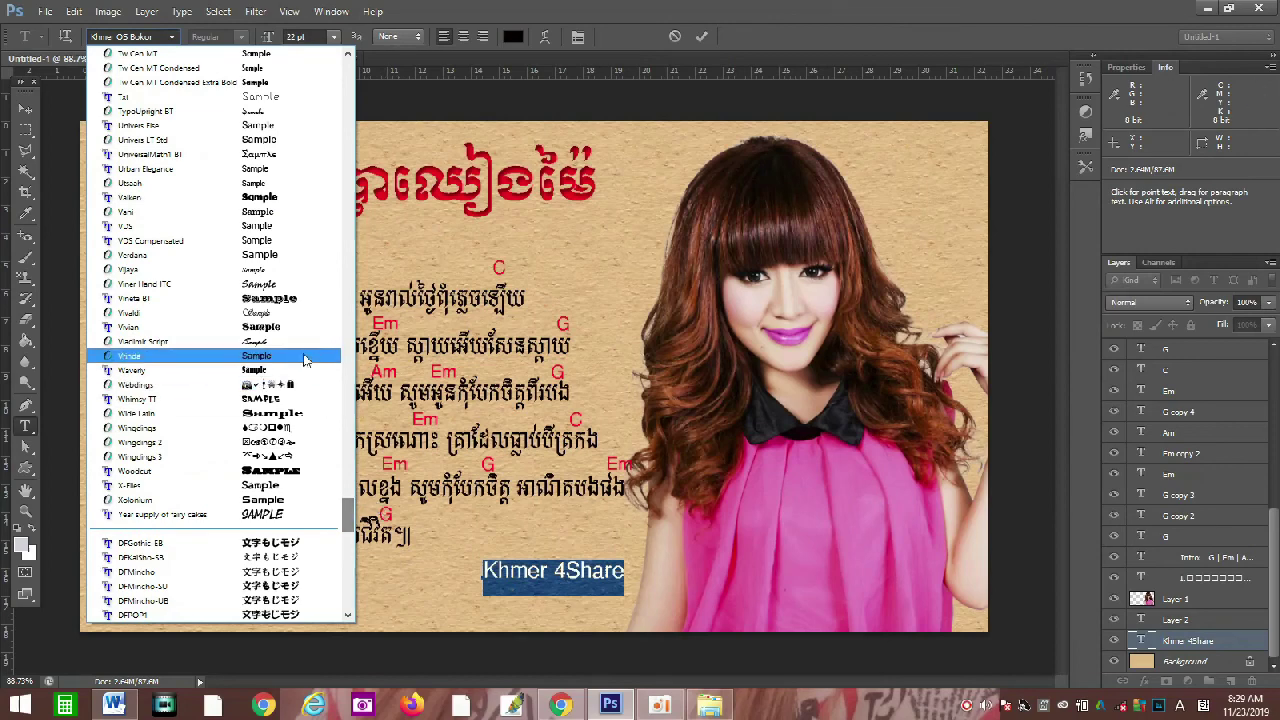
left_click(288, 314)
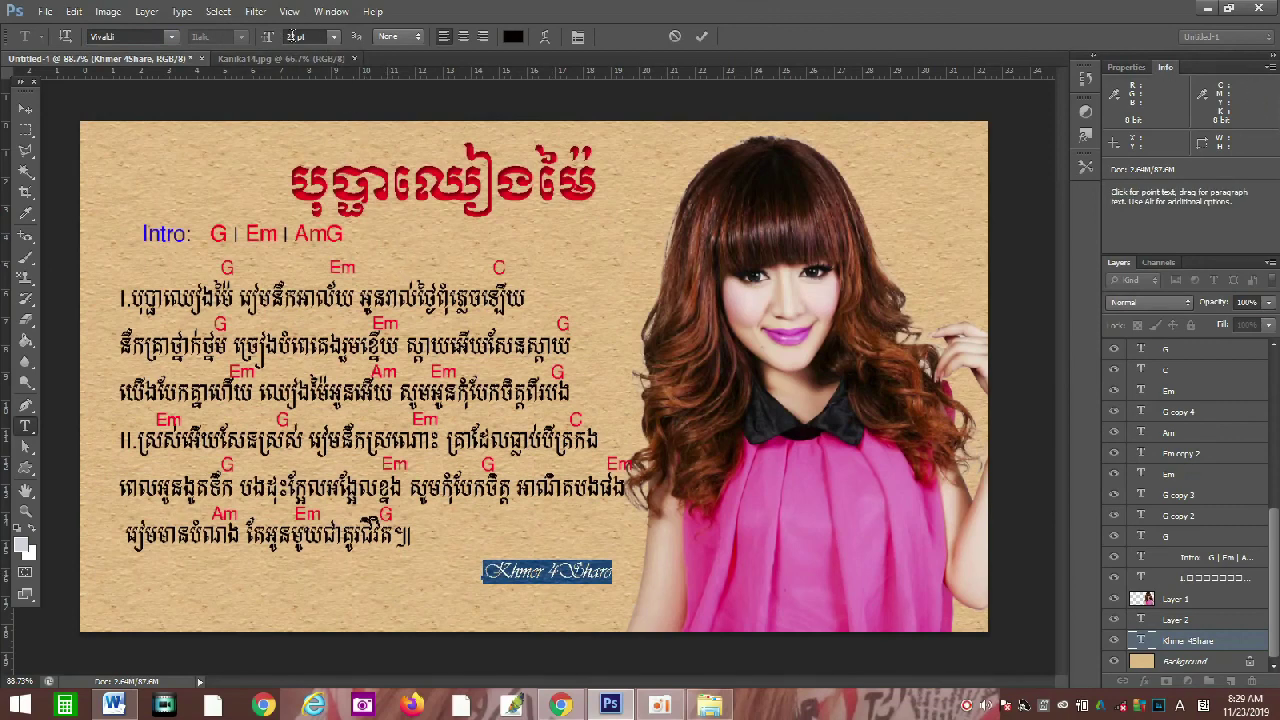
- Enlarge the "Khmer 4Share" credit to 48 pt and reposition it under the last lyric line, clear of the portrait
left_click(330, 40)
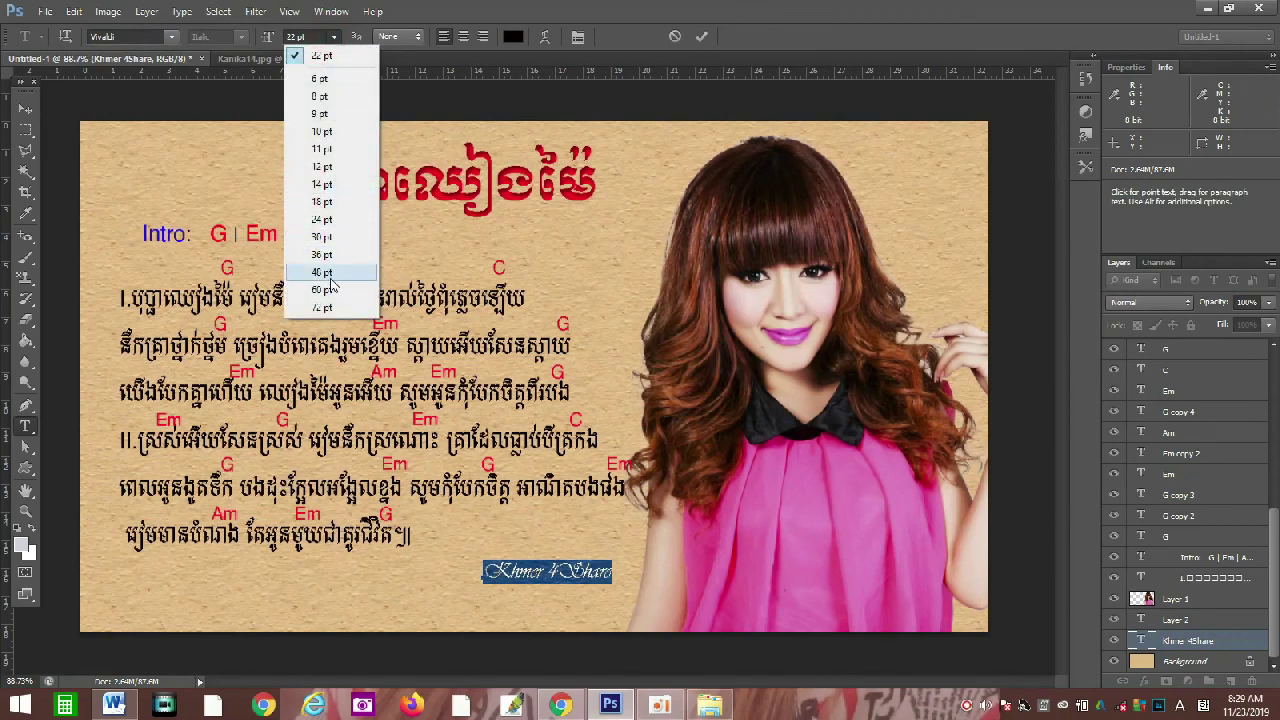
left_click(330, 283)
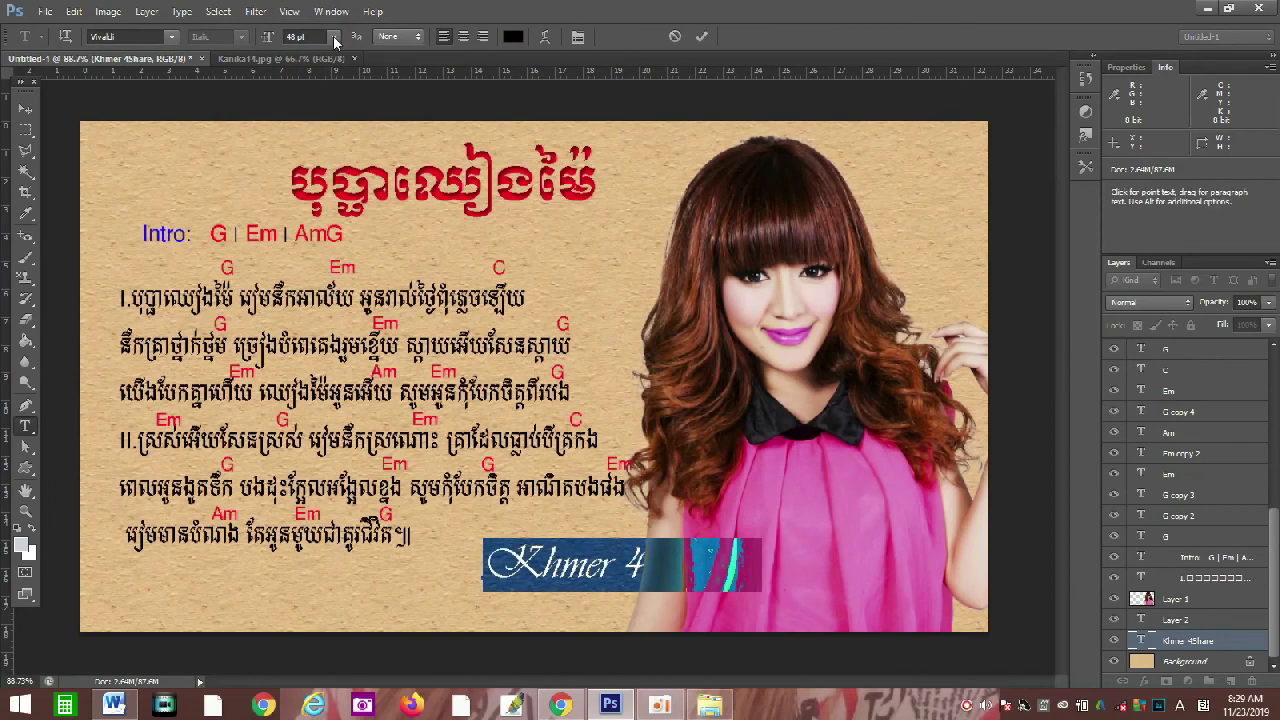
left_click(26, 108)
left_click_drag(568, 568, 427, 593)
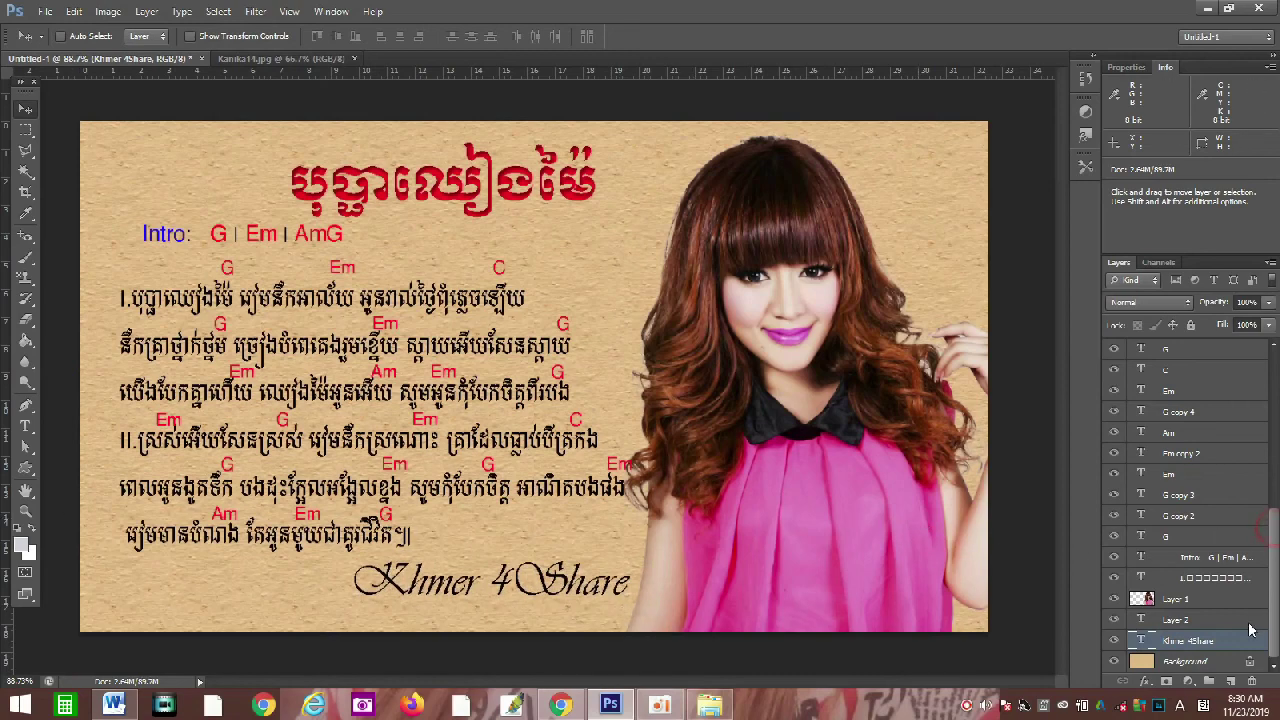
- Select the Background layer and look through the whole layer stack, from the title layer down to the Background
left_click(1199, 660)
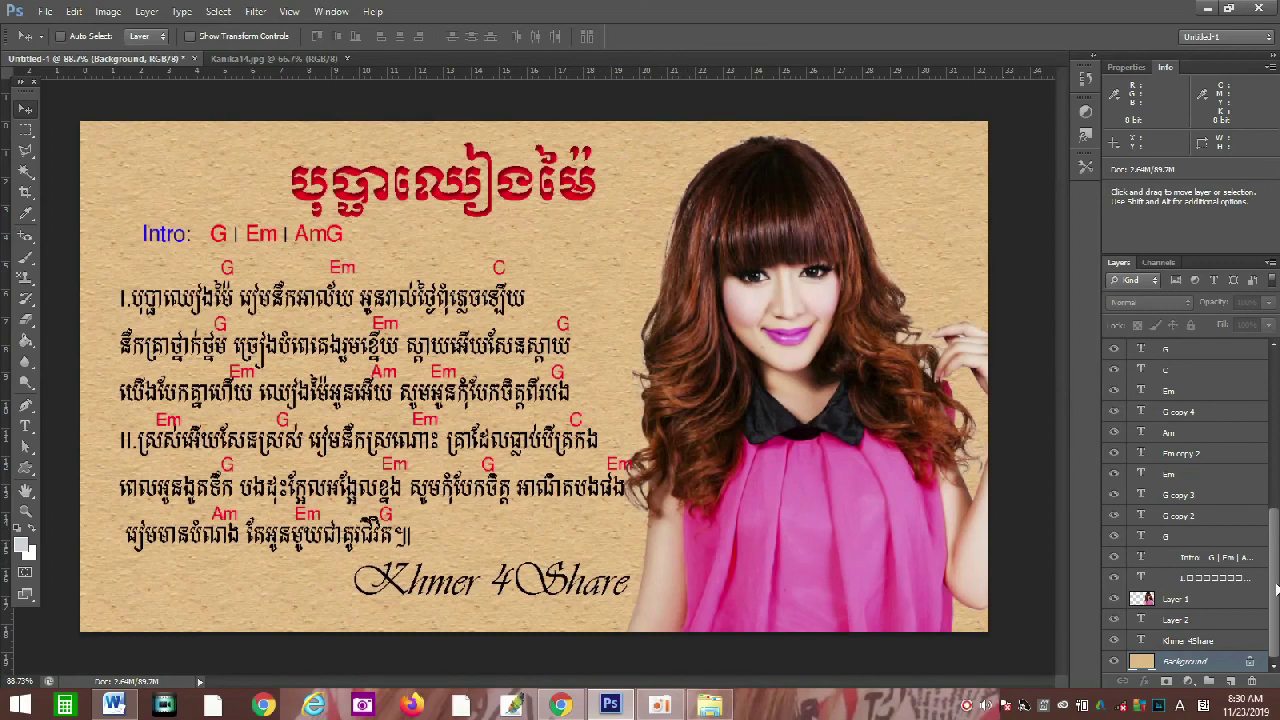
scroll(1190, 505, "up", 5)
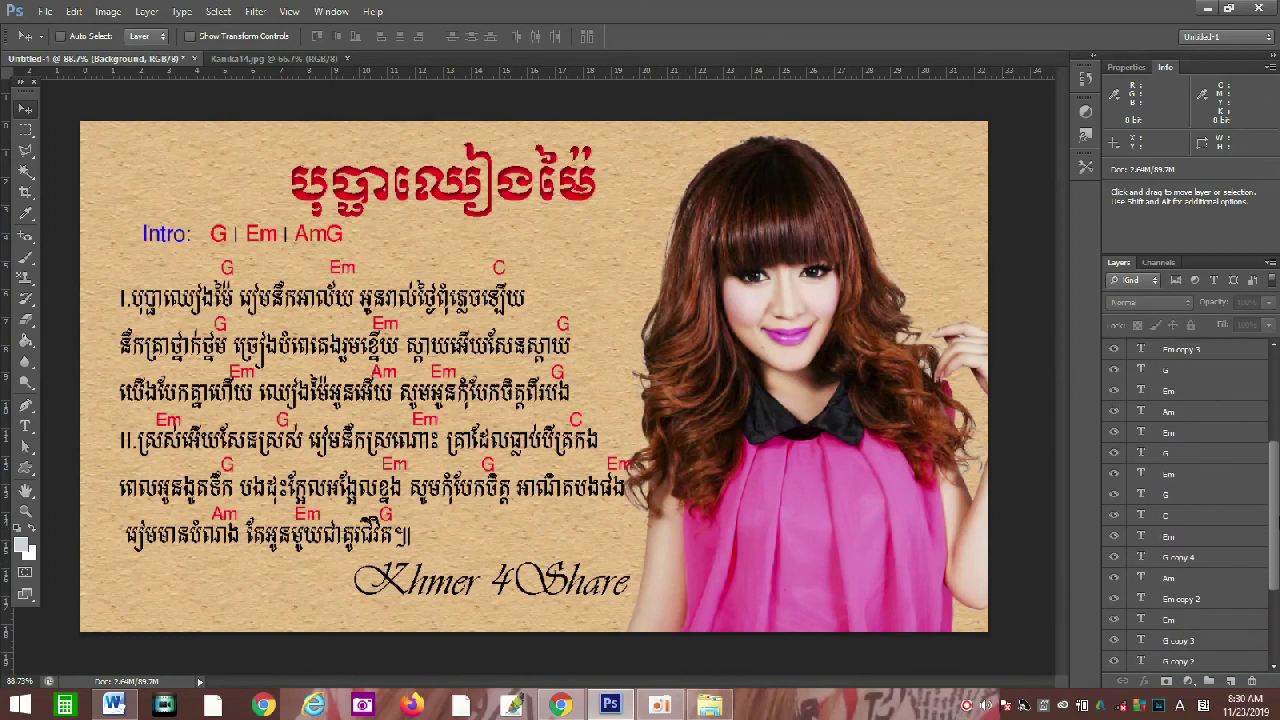
scroll(1190, 505, "down", 3)
scroll(1190, 505, "down", 1)
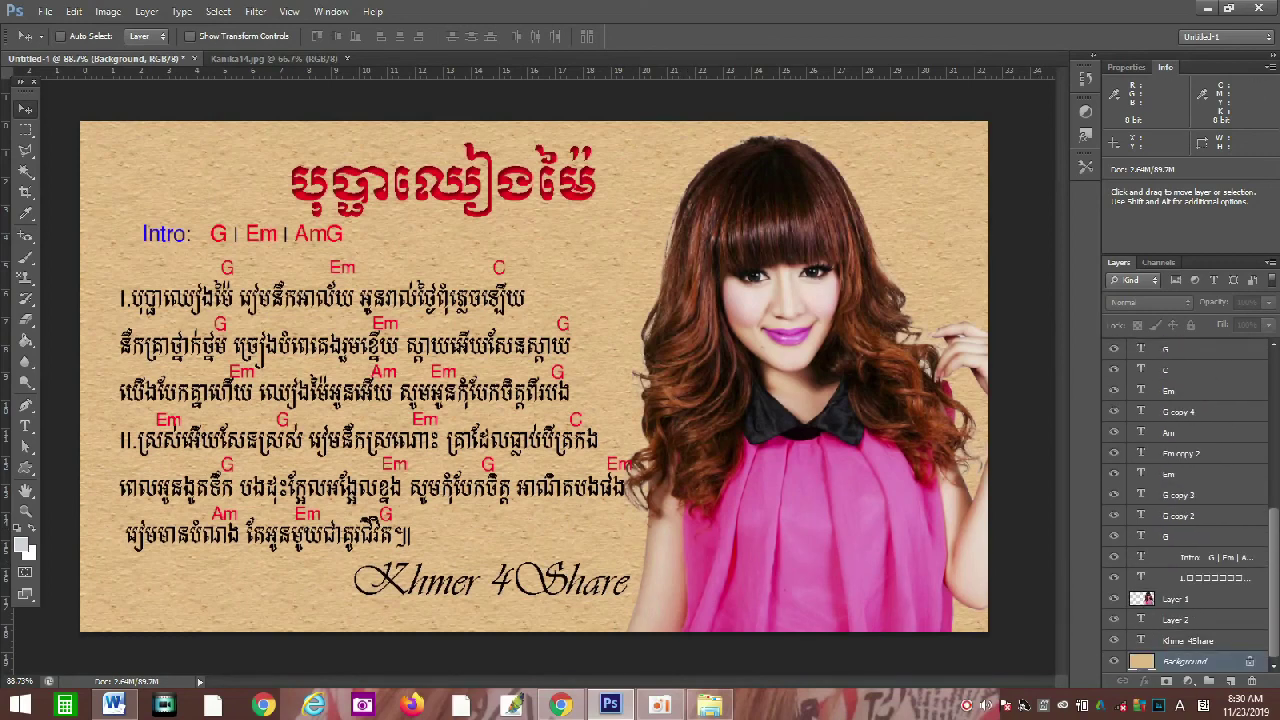
scroll(1274, 395, "up", 8)
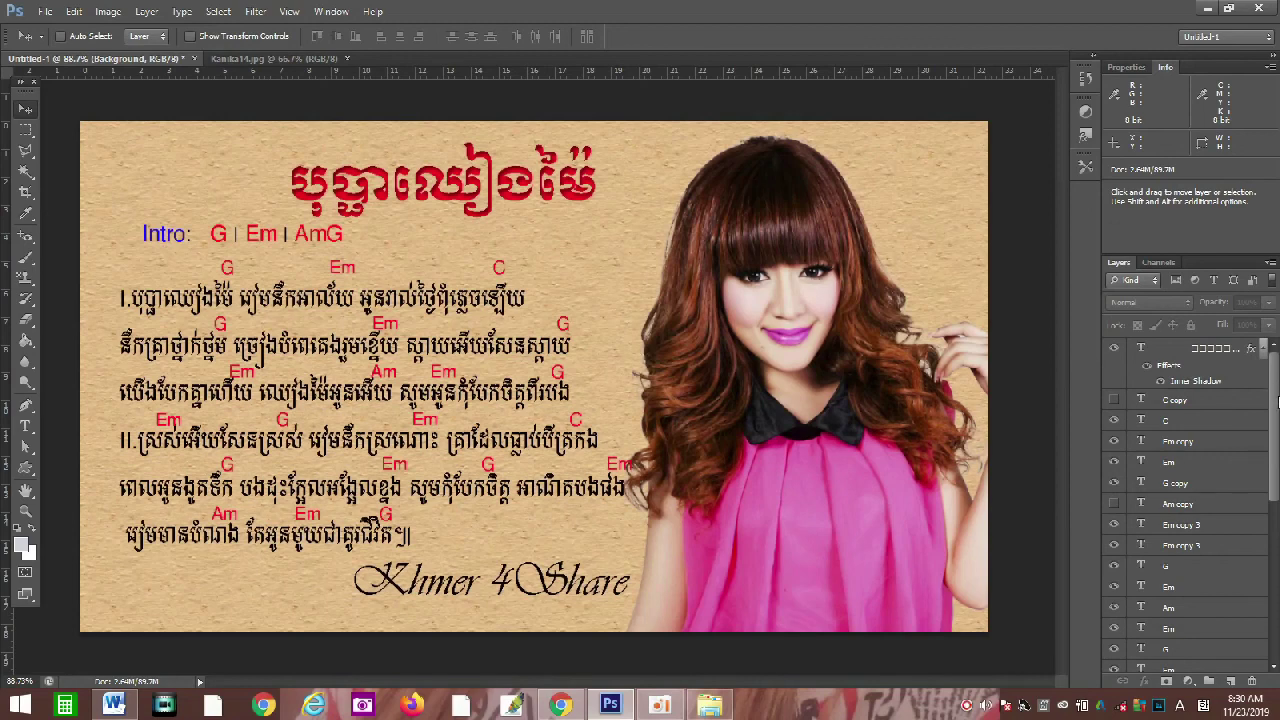
scroll(1274, 393, "down", 2)
scroll(1185, 500, "down", 6)
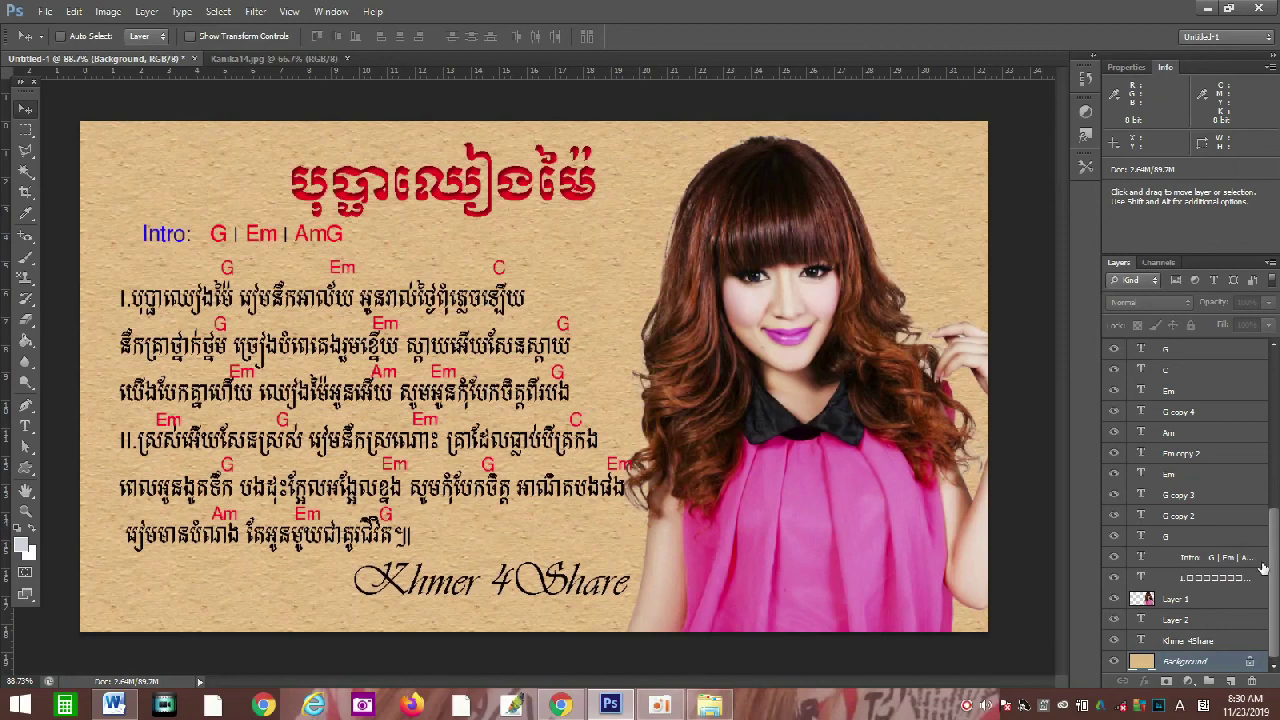
mouse_move(1276, 578)
left_mouse_down()
mouse_move(1276, 525)
mouse_move(1276, 597)
left_mouse_up()
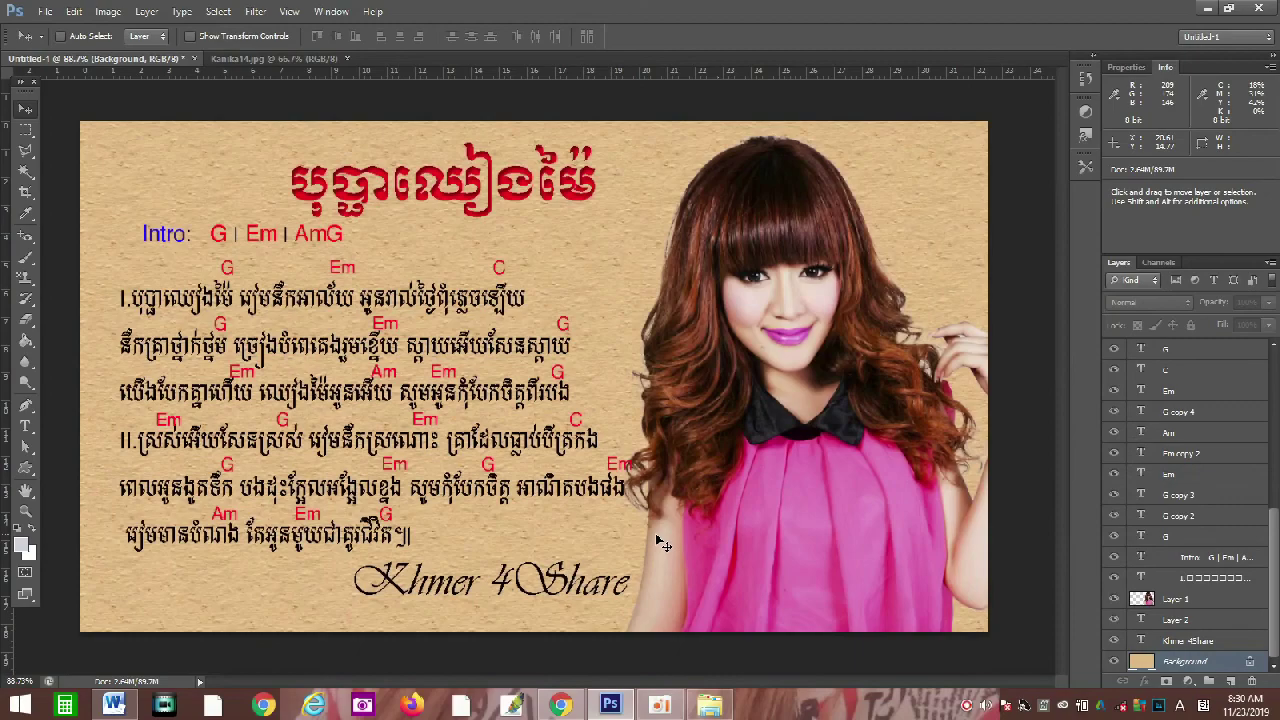